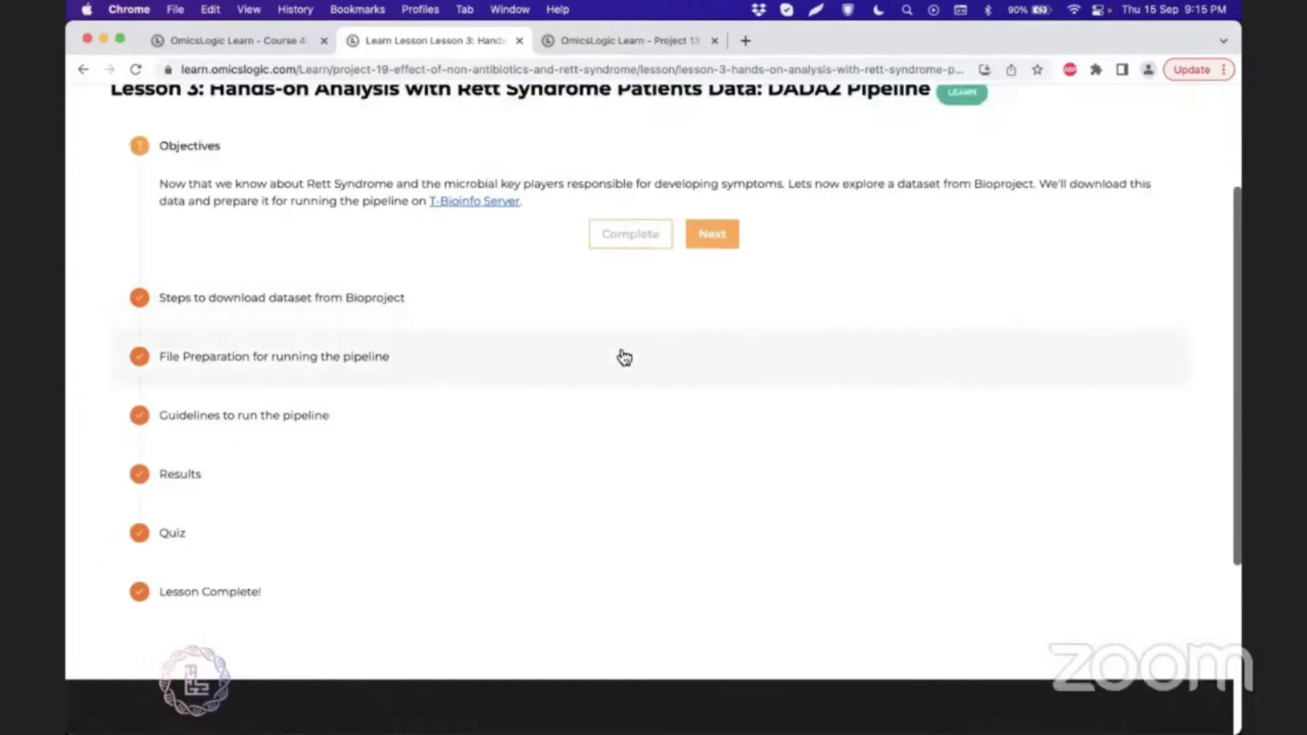
# Expand Lesson 3's 'Steps to download dataset from Bioproject' section and read through it.
pyautogui.scroll(1, 370, 338)
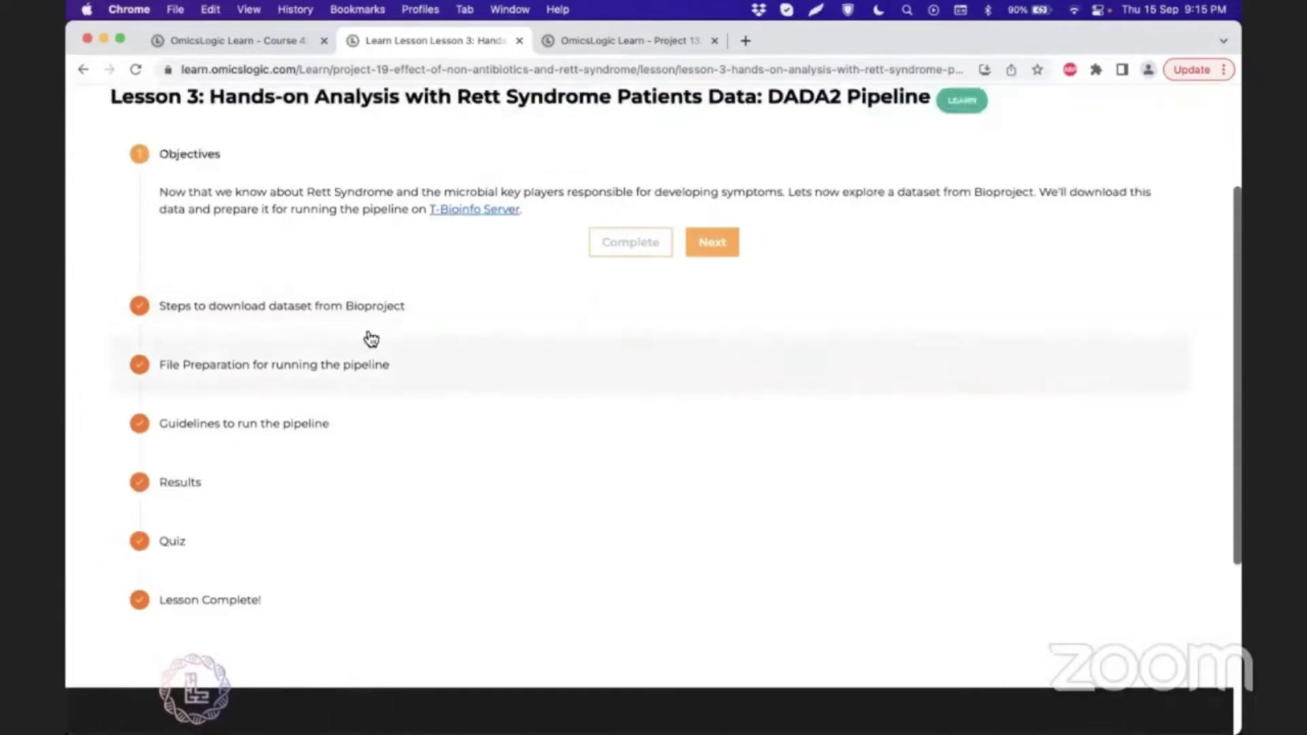
pyautogui.scroll(1, 360, 320)
pyautogui.scroll(-1, 361, 299)
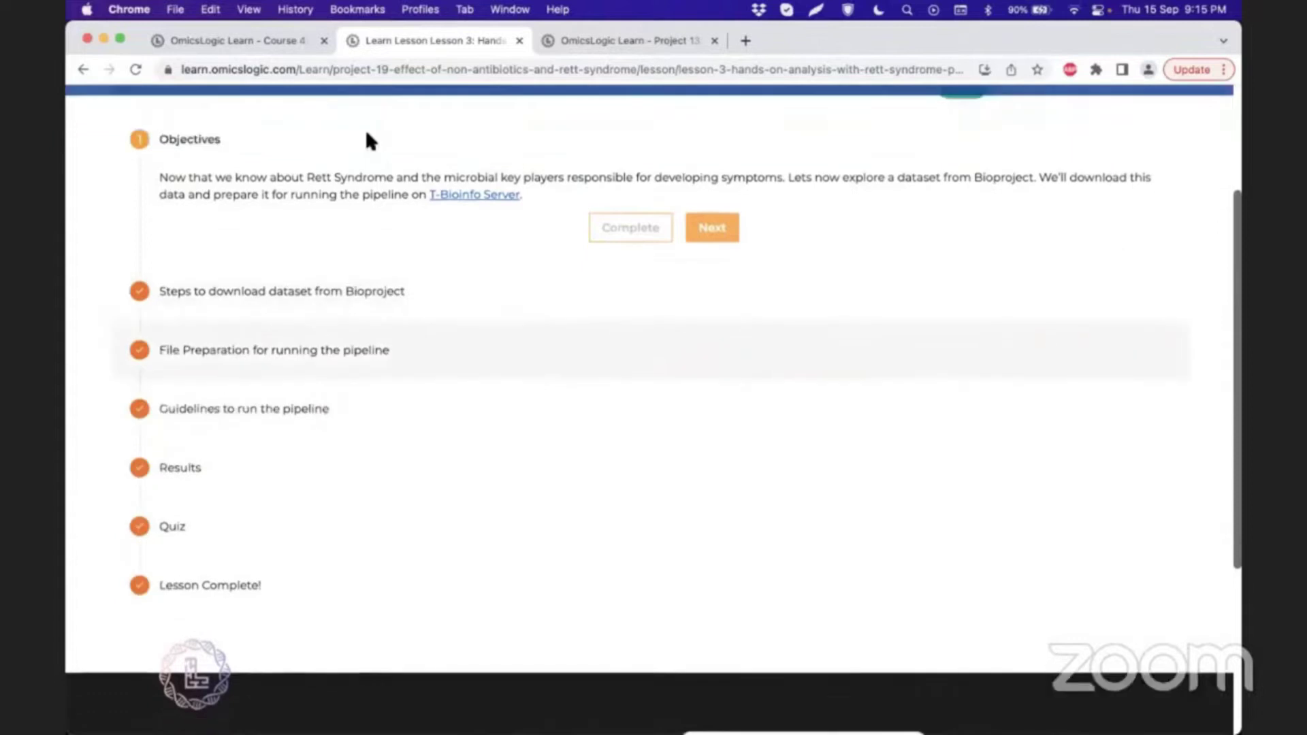
pyautogui.click(468, 337)
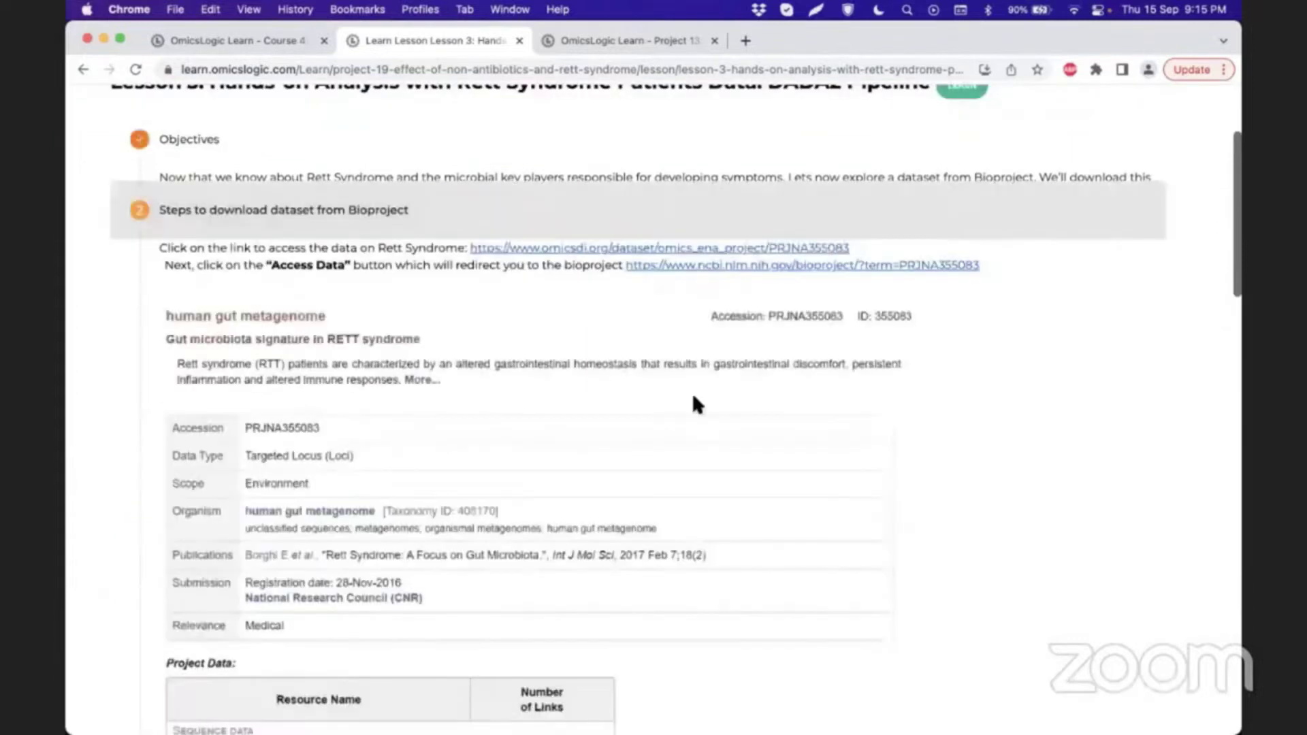
pyautogui.scroll(-5, 694, 398)
pyautogui.scroll(-1, 659, 395)
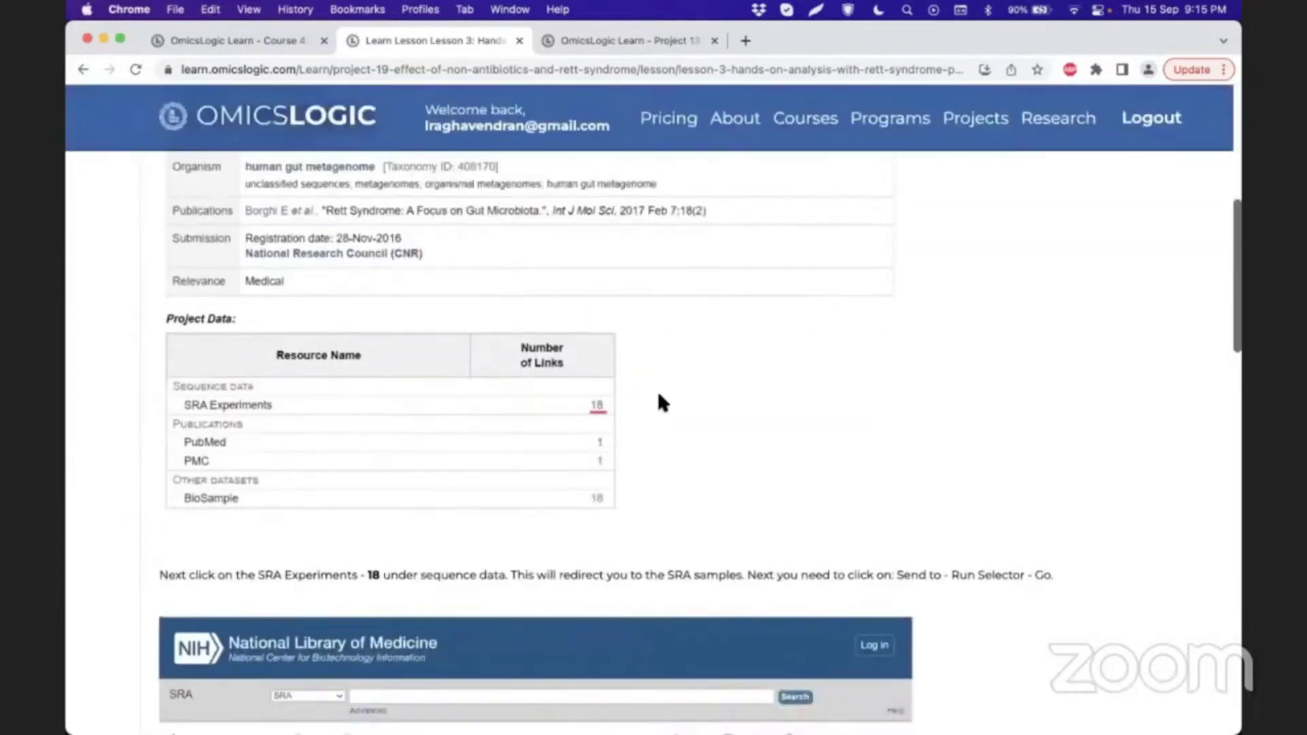
pyautogui.scroll(-3, 658, 392)
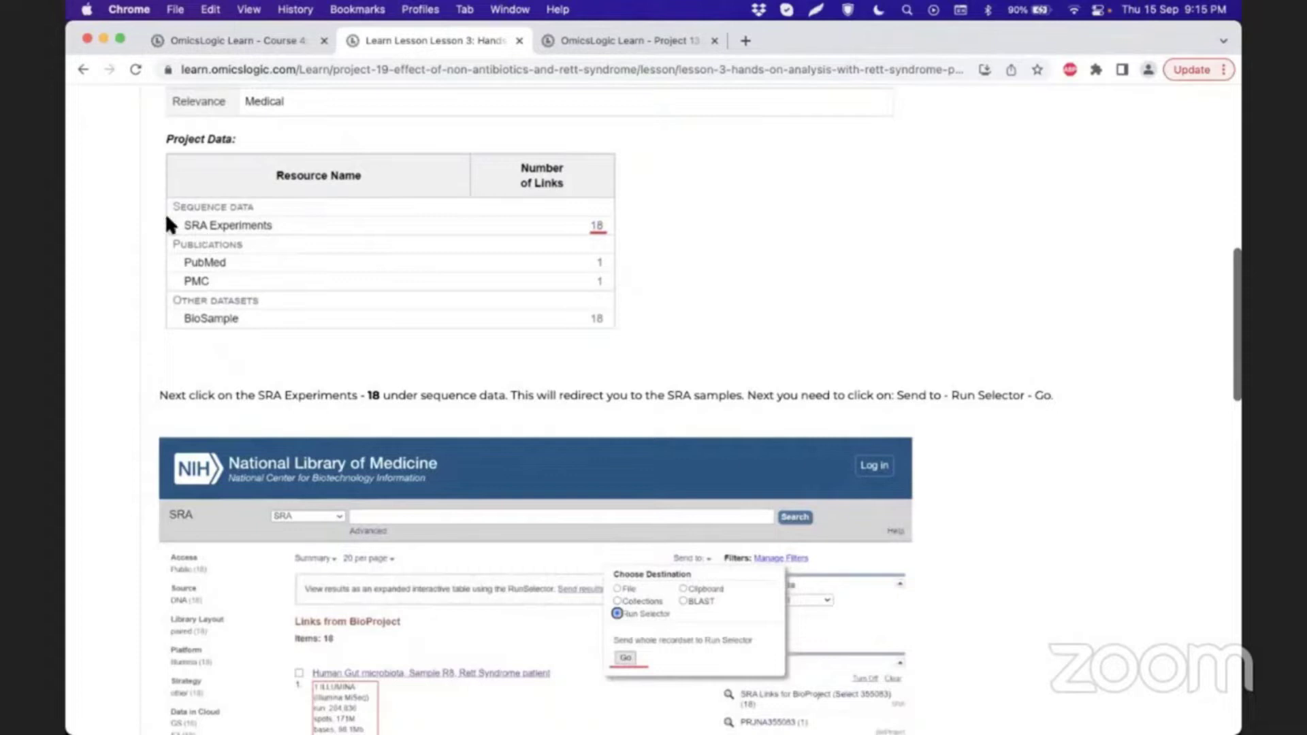
pyautogui.scroll(-6, 462, 244)
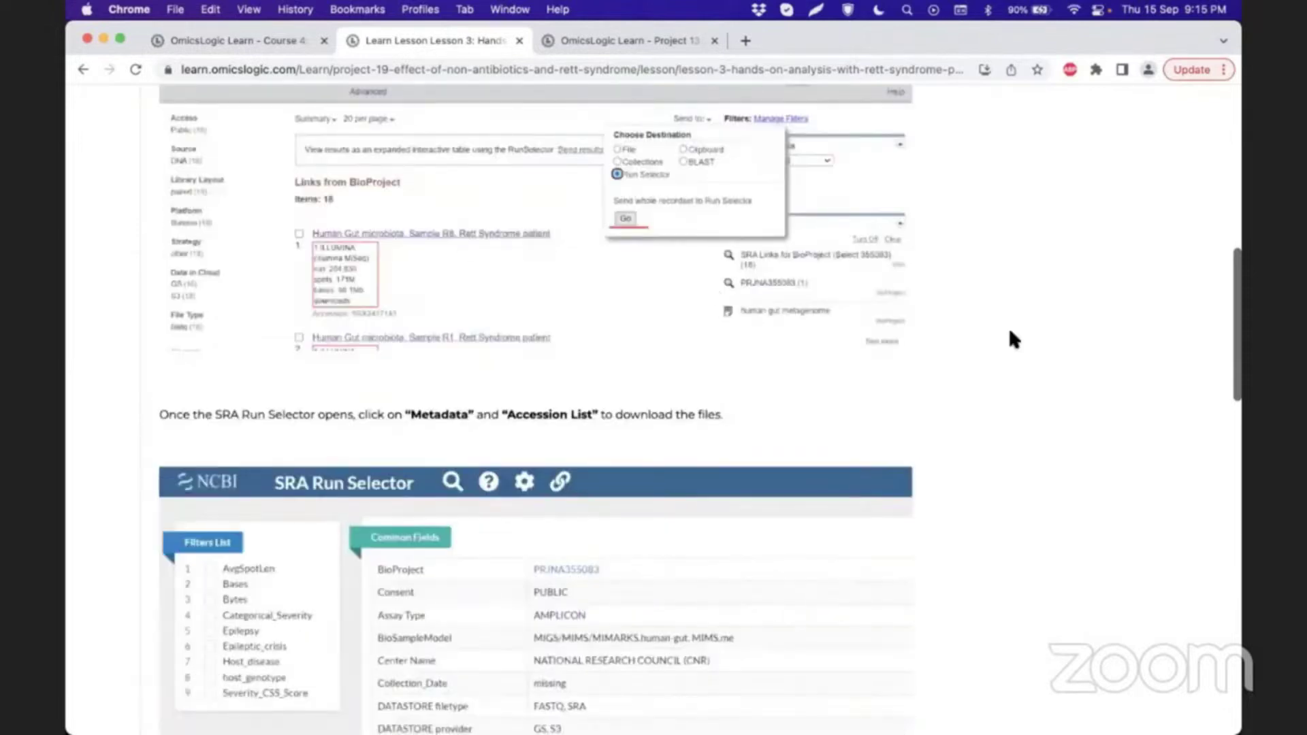
pyautogui.scroll(6, 1009, 338)
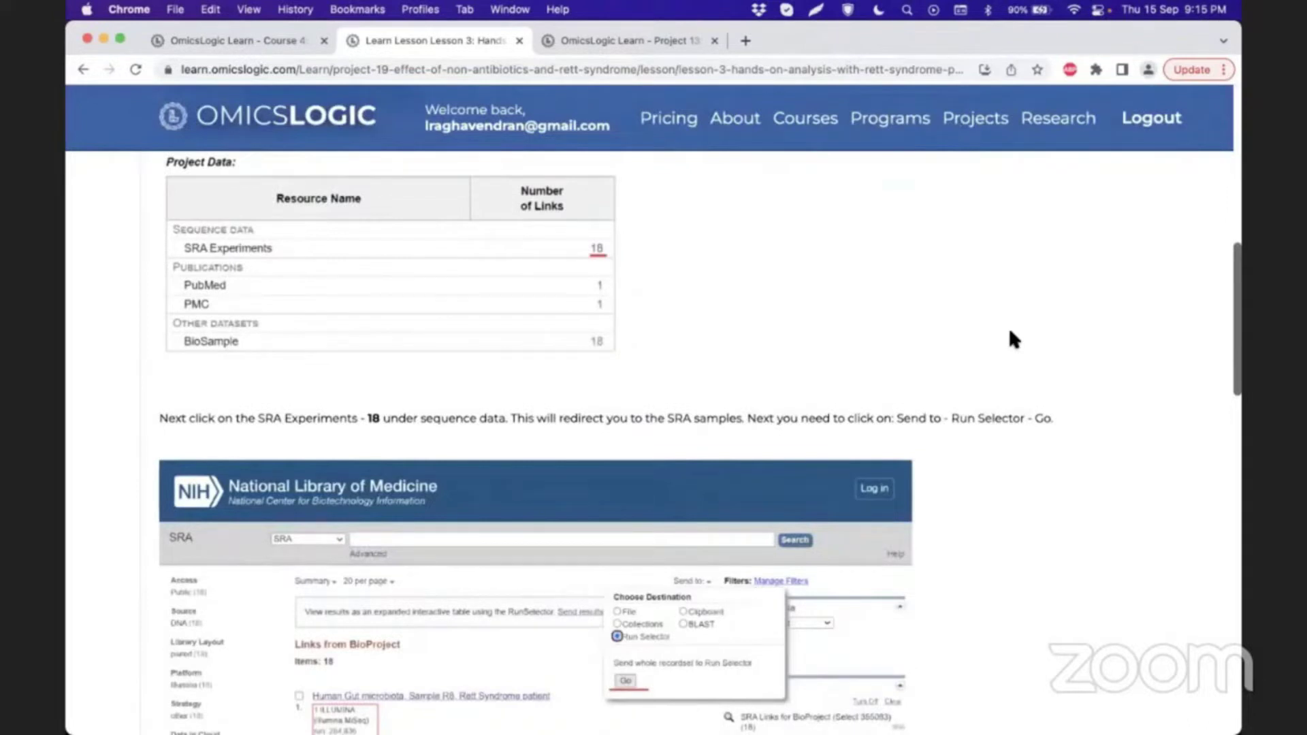
pyautogui.scroll(-20, 1123, 285)
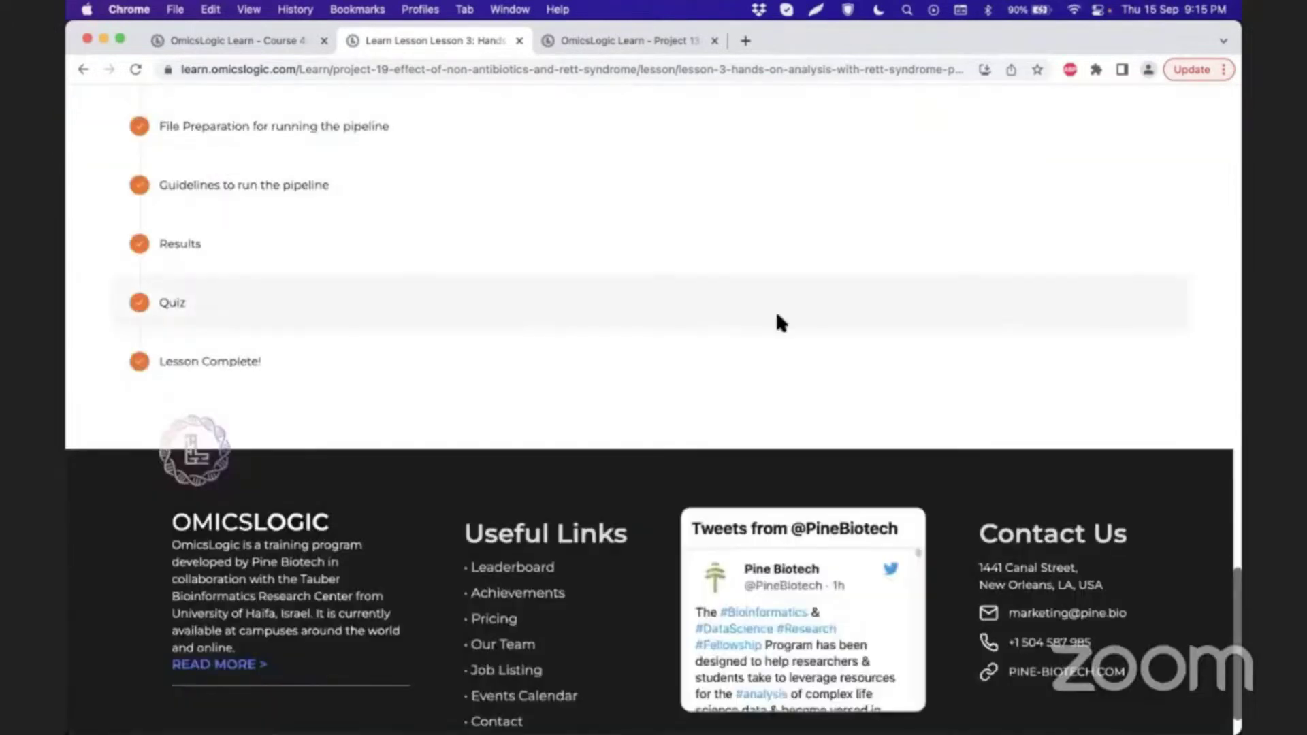
# Expand the 'File Preparation for running the pipeline' section and read through it.
pyautogui.click(775, 126)
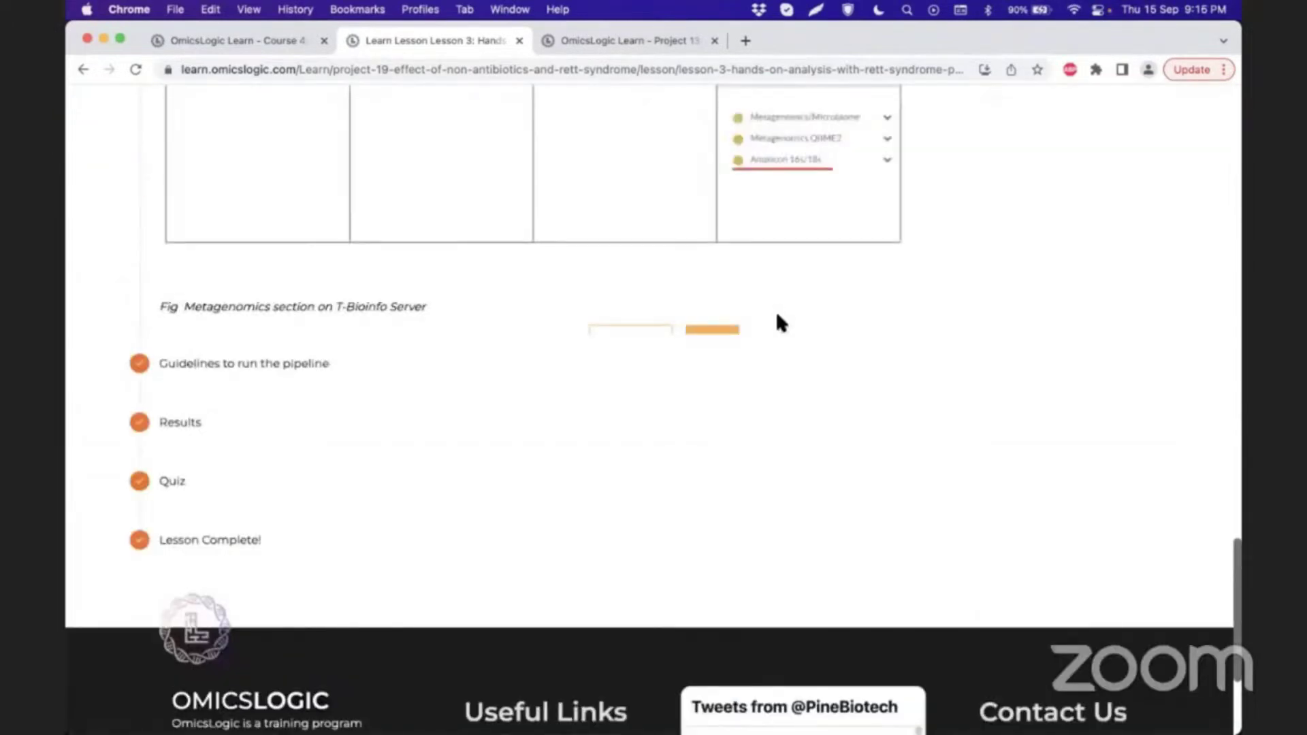
pyautogui.scroll(15, 779, 323)
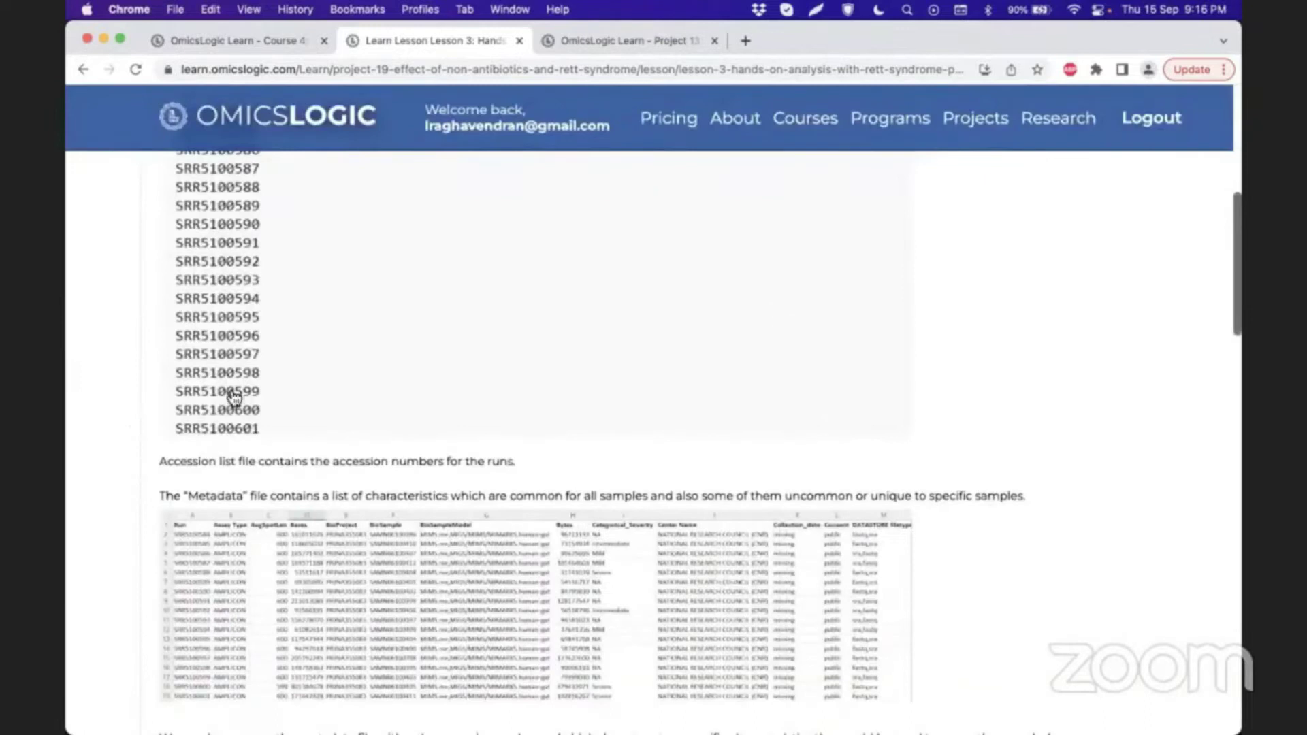
pyautogui.scroll(-6, 273, 353)
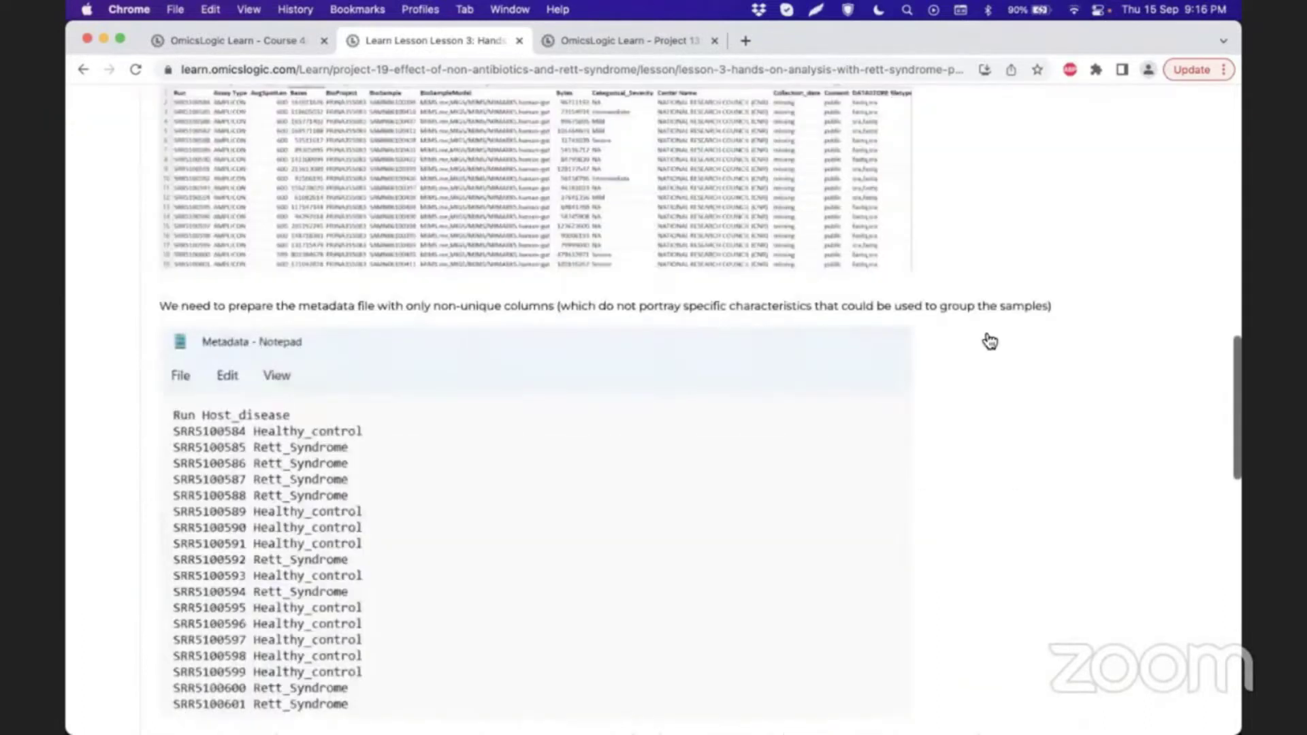
pyautogui.scroll(15, 987, 330)
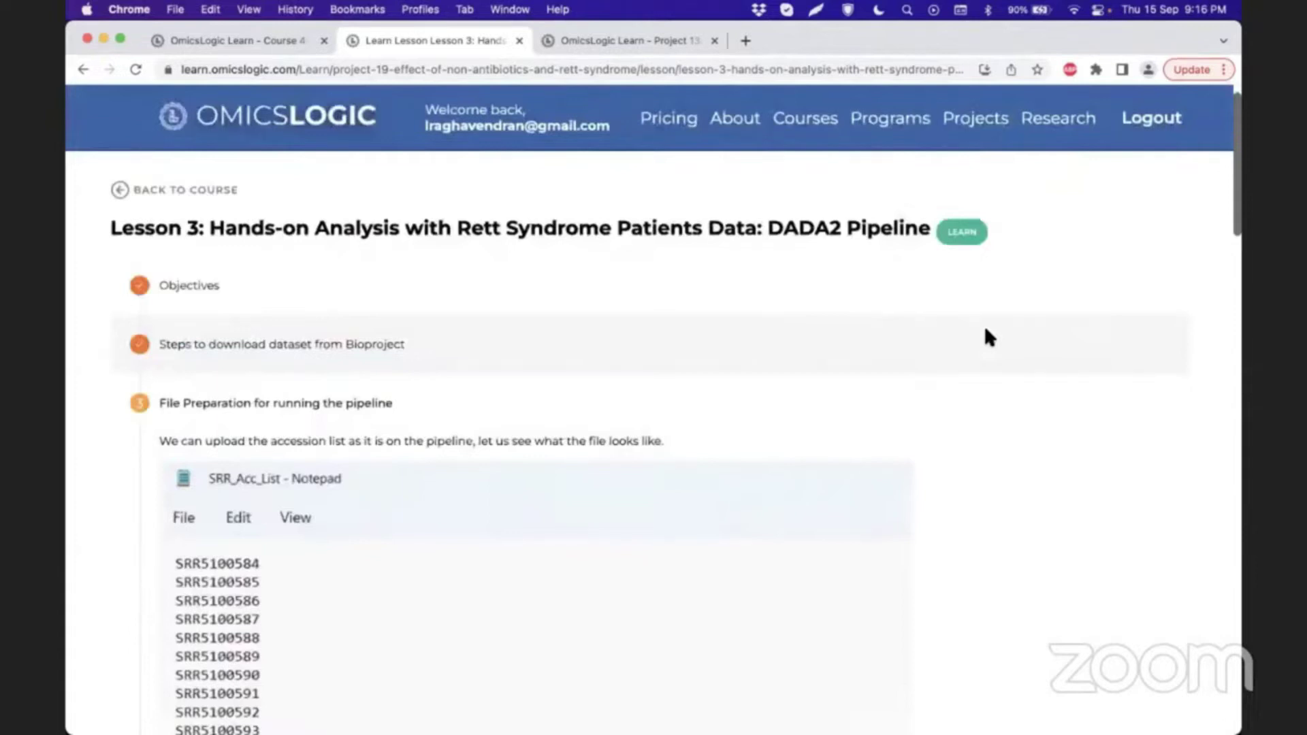
pyautogui.scroll(-7, 984, 329)
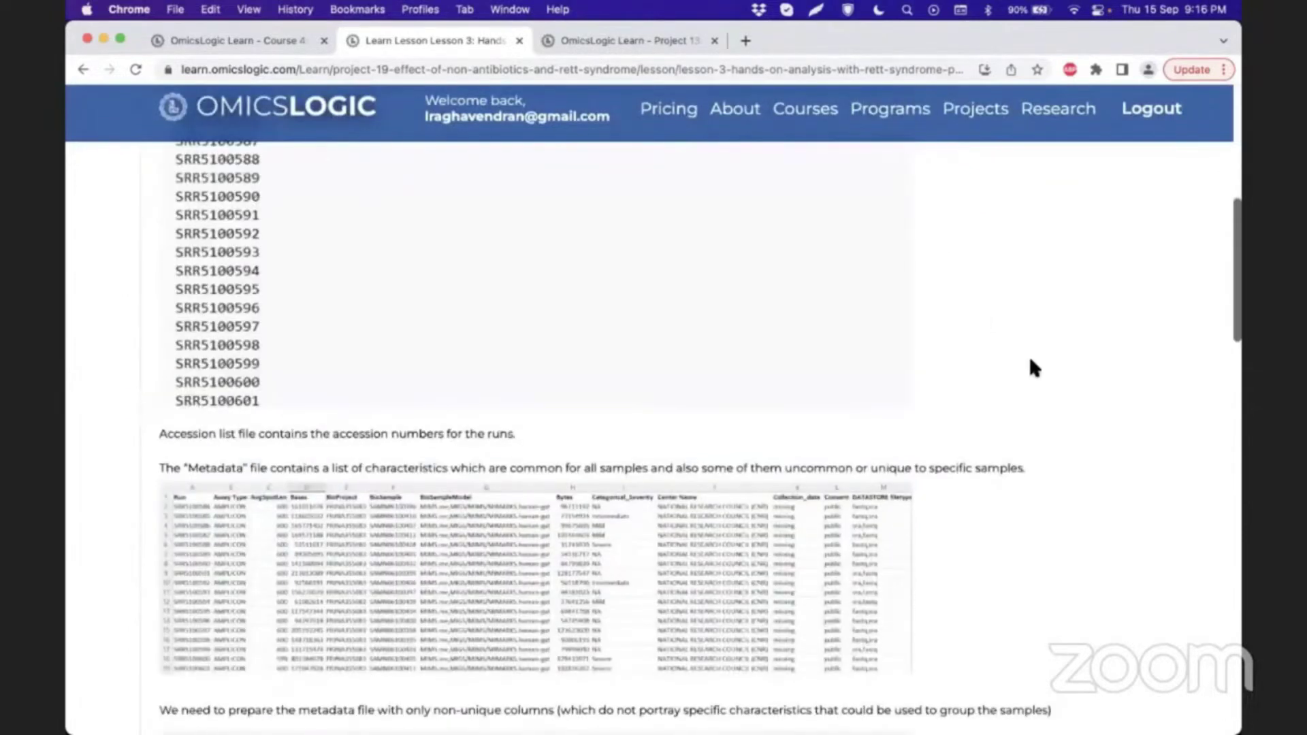
pyautogui.scroll(-15, 1029, 368)
pyautogui.scroll(-5, 1030, 368)
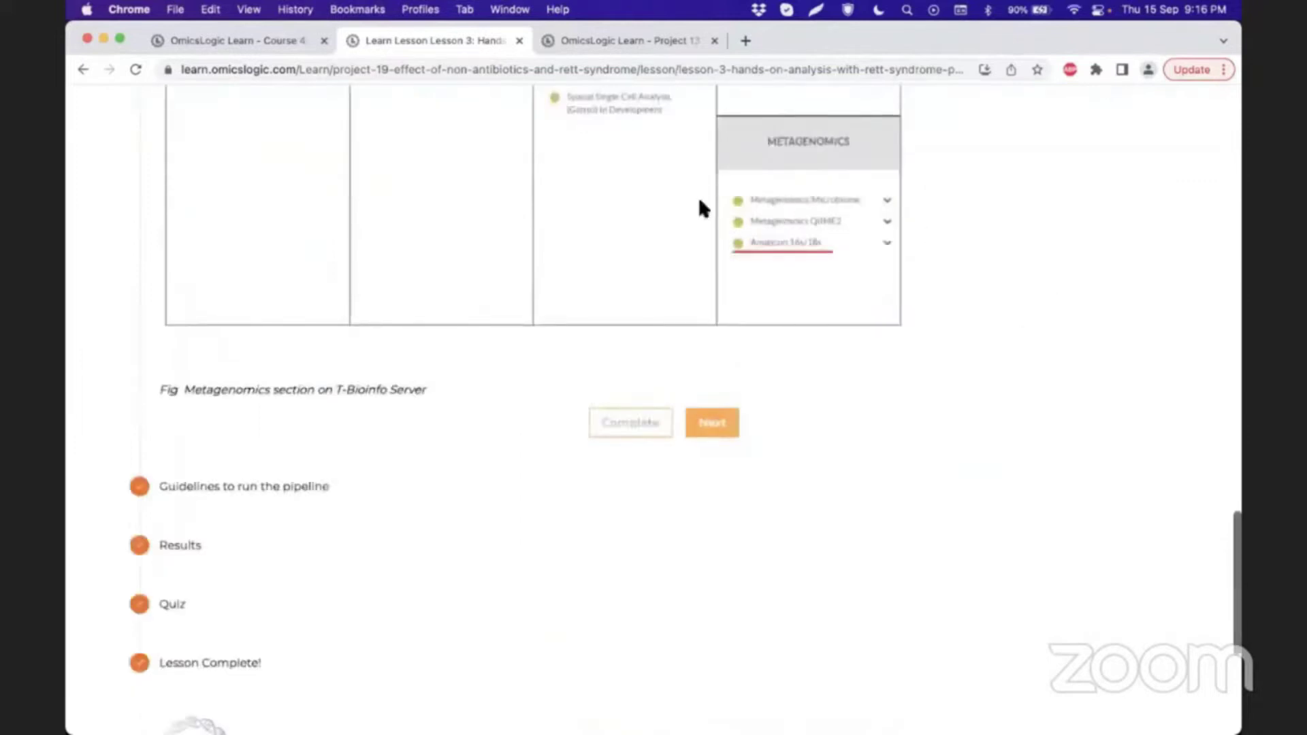
pyautogui.scroll(-1, 698, 197)
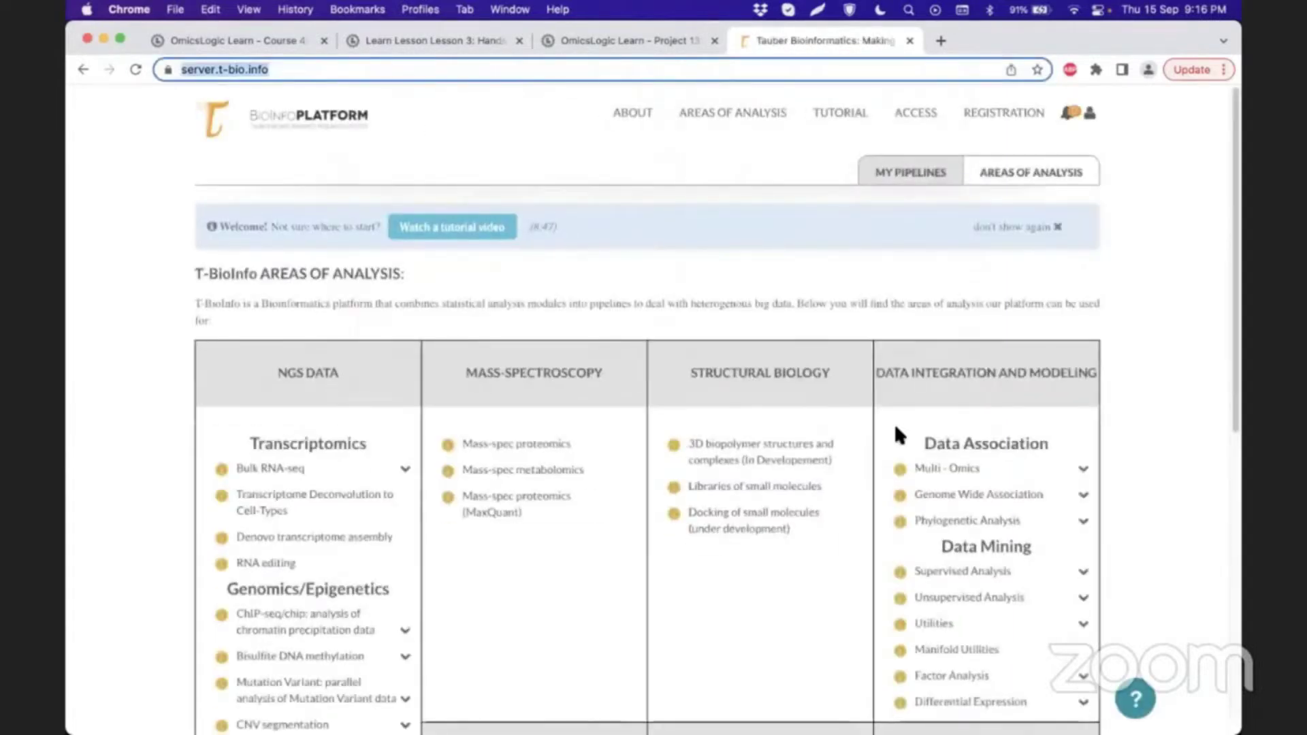
# Expand the Amplicon 16s/18s and Metagenomics QIIME2 demo lists and open 'DEMO: CHOW Vs HFD'.
pyautogui.scroll(-8, 893, 423)
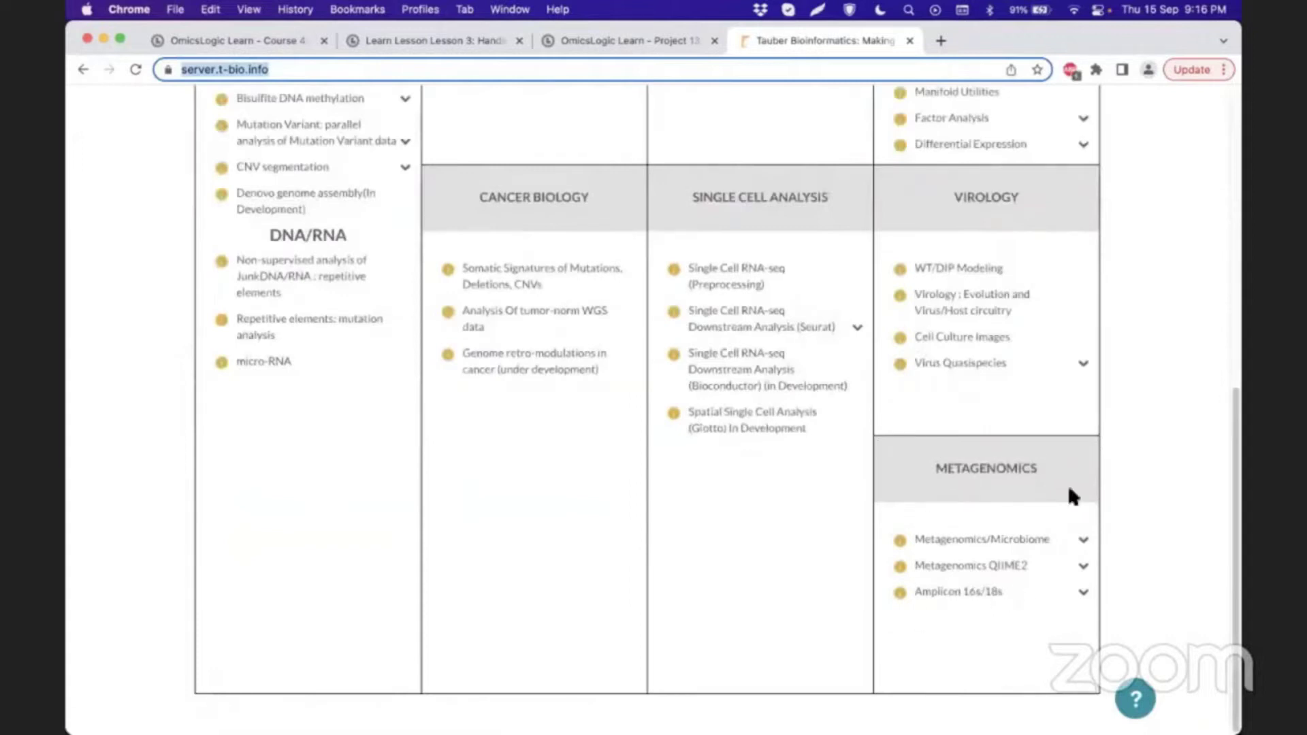
pyautogui.click(1067, 364)
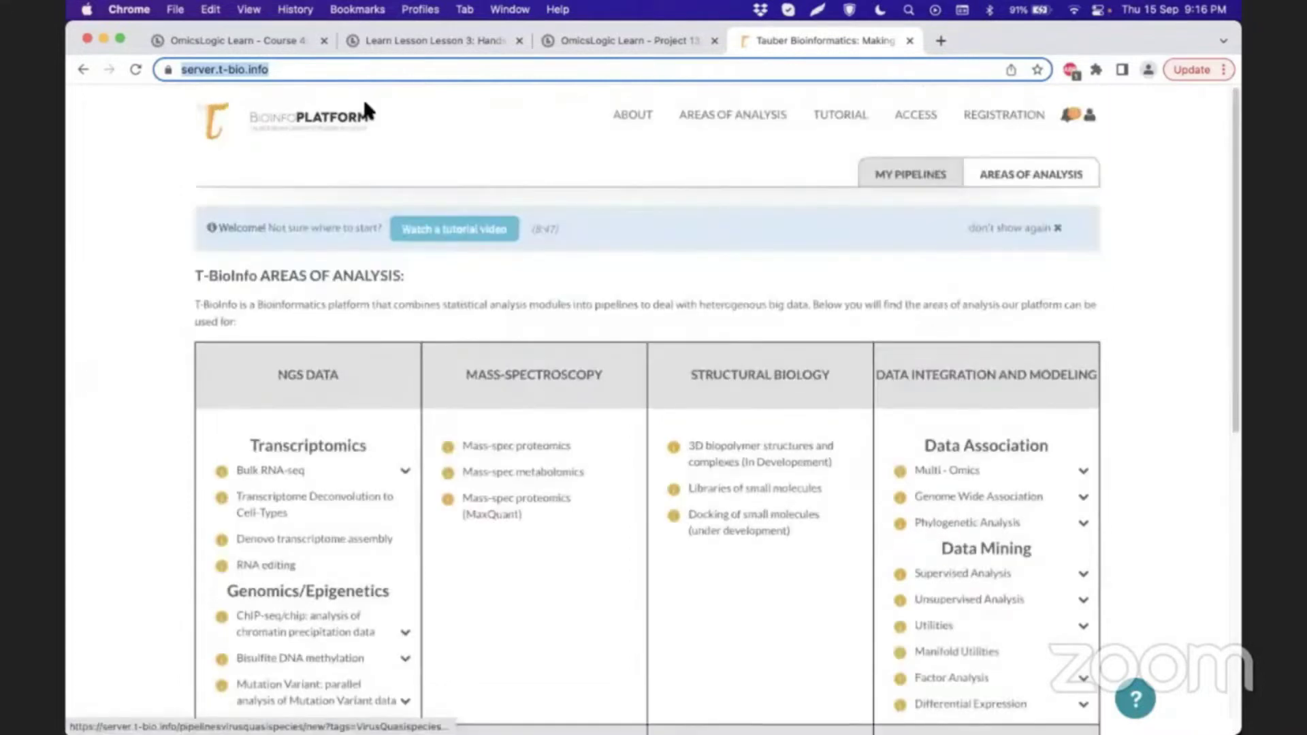
pyautogui.scroll(-1, 365, 106)
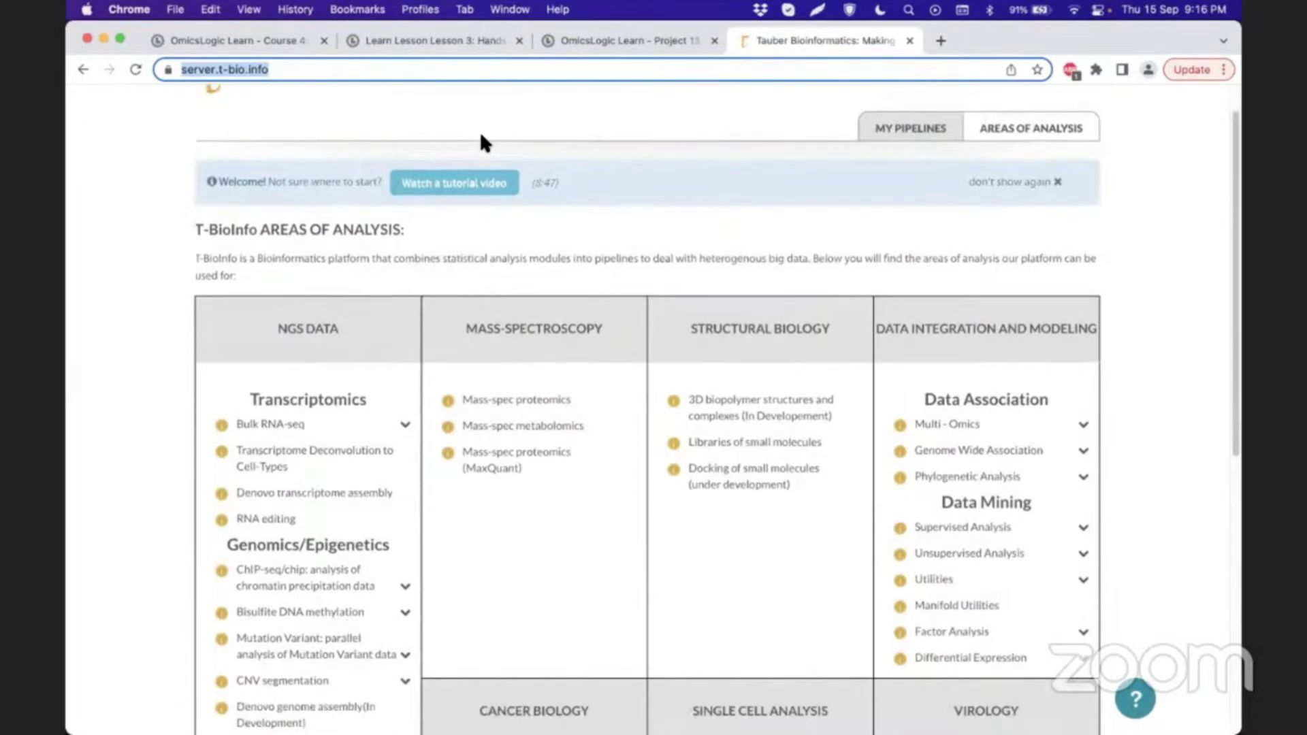
pyautogui.scroll(-10, 953, 509)
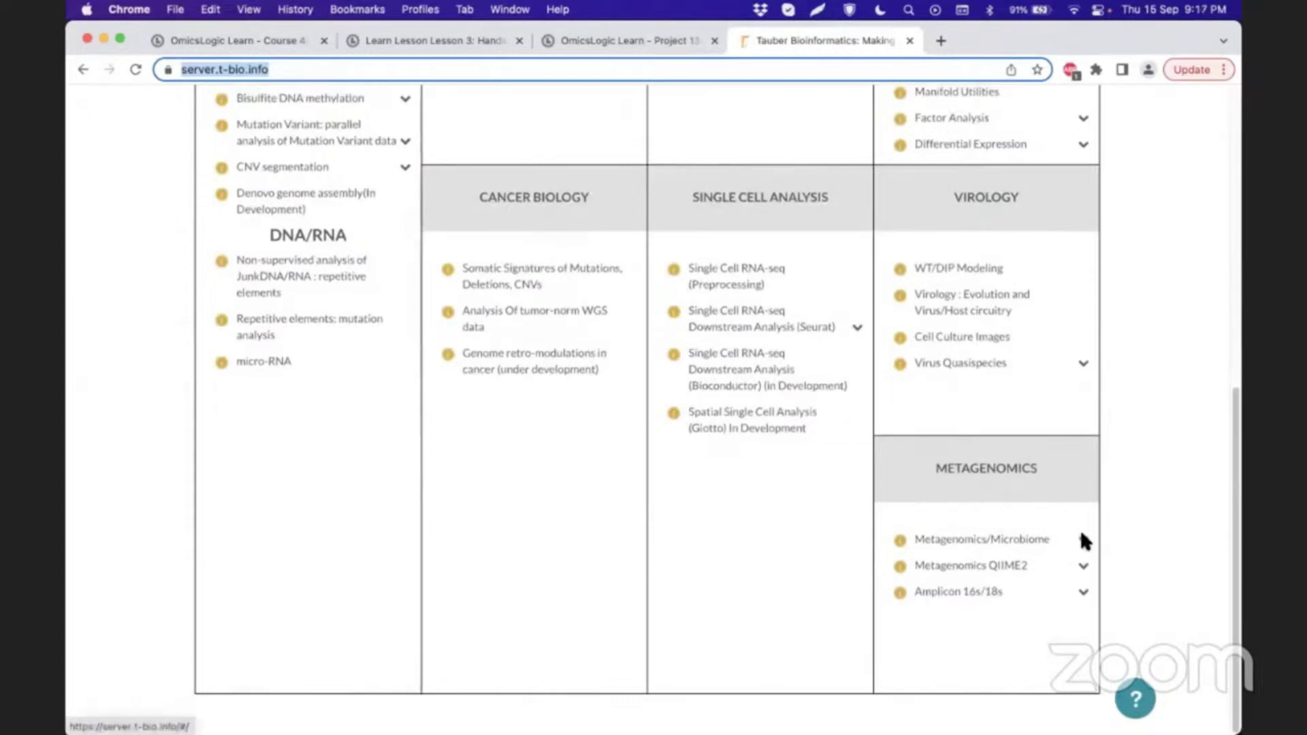
pyautogui.click(1083, 588)
pyautogui.click(1083, 589)
pyautogui.scroll(-1, 1089, 545)
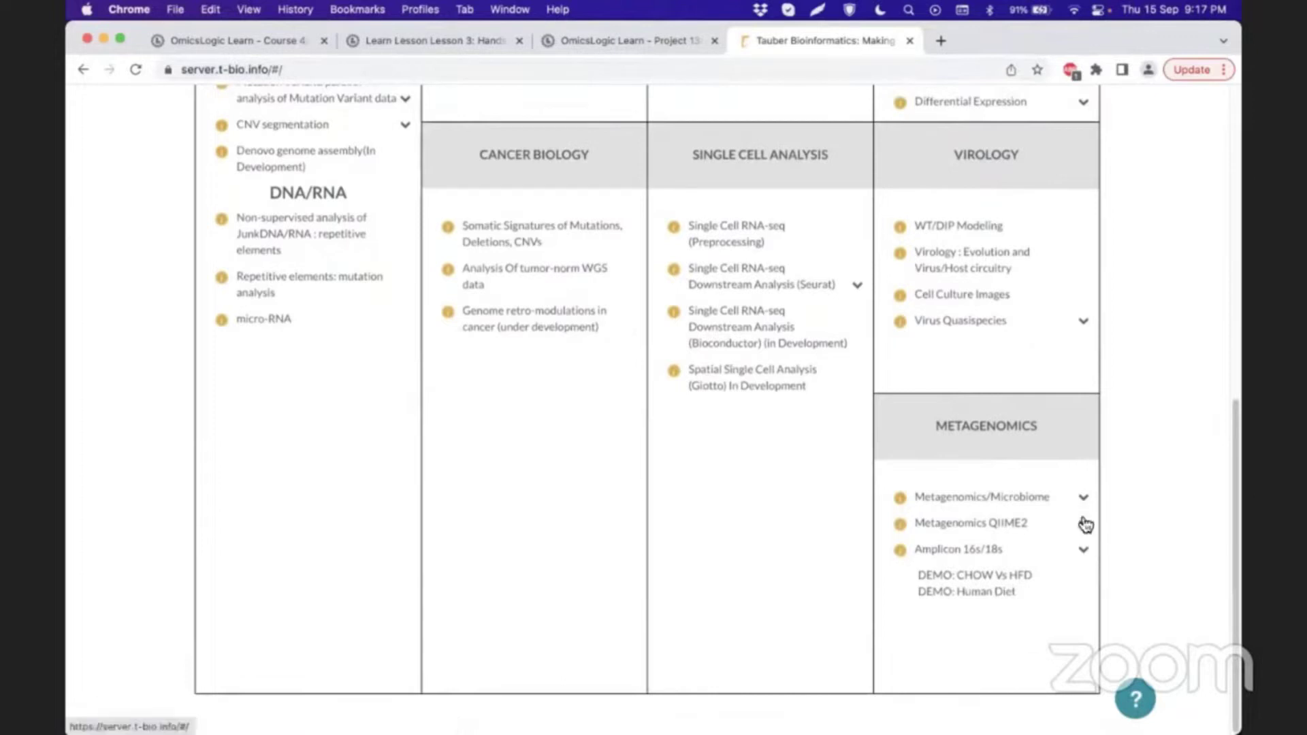
pyautogui.click(1082, 523)
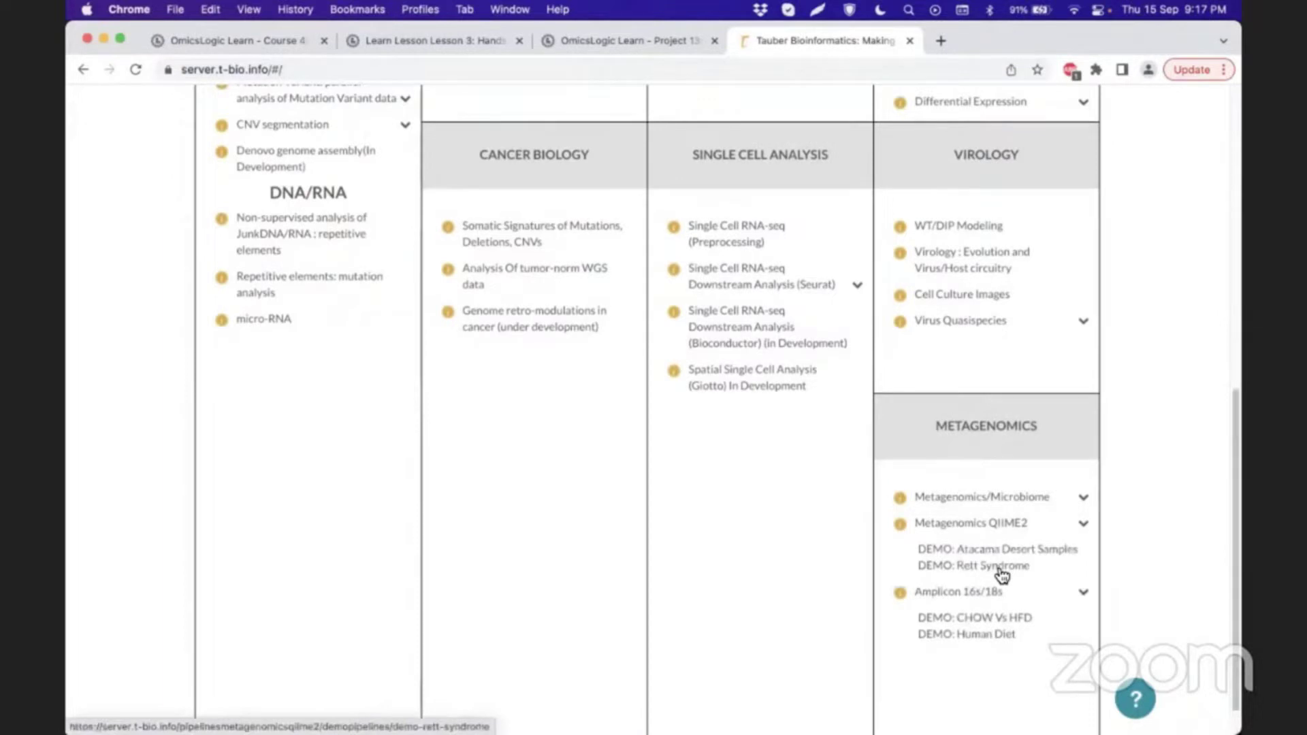
pyautogui.click(1017, 620)
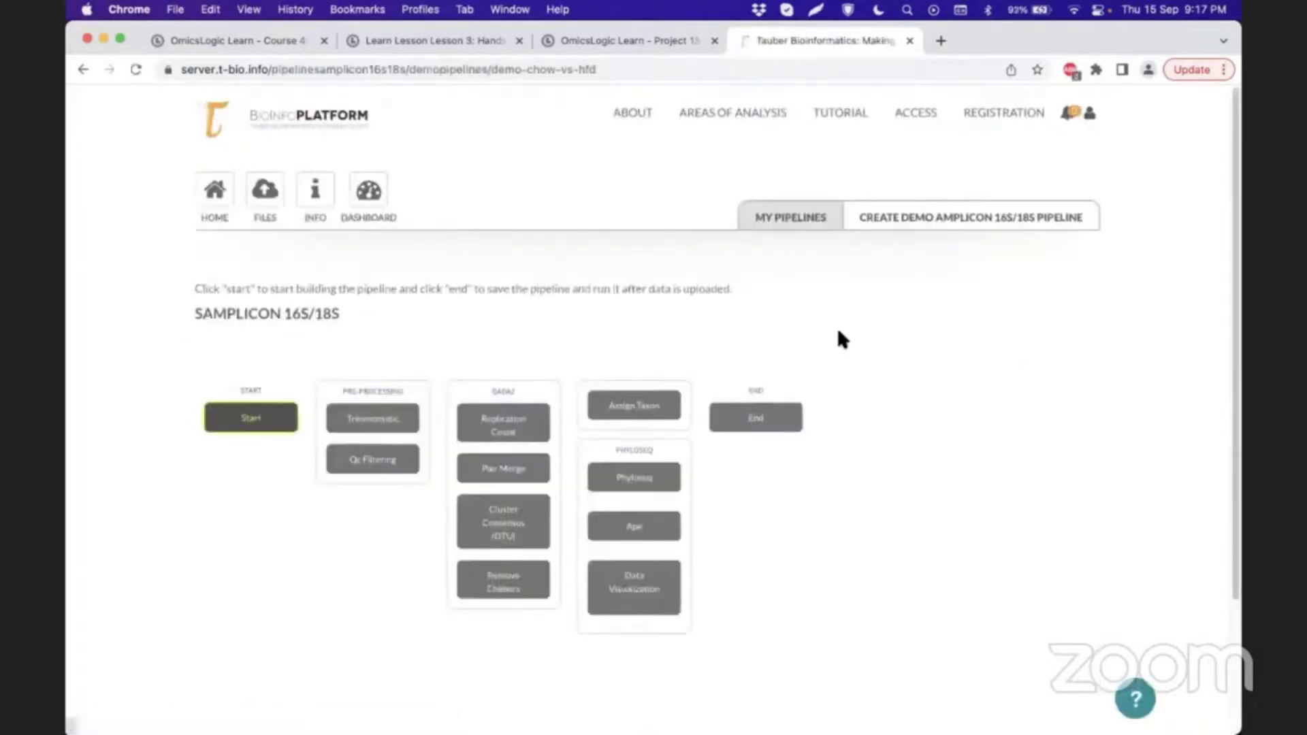
# Review the Demo Pipeline Job Tutorial and its list of input files, then close it.
pyautogui.click(247, 420)
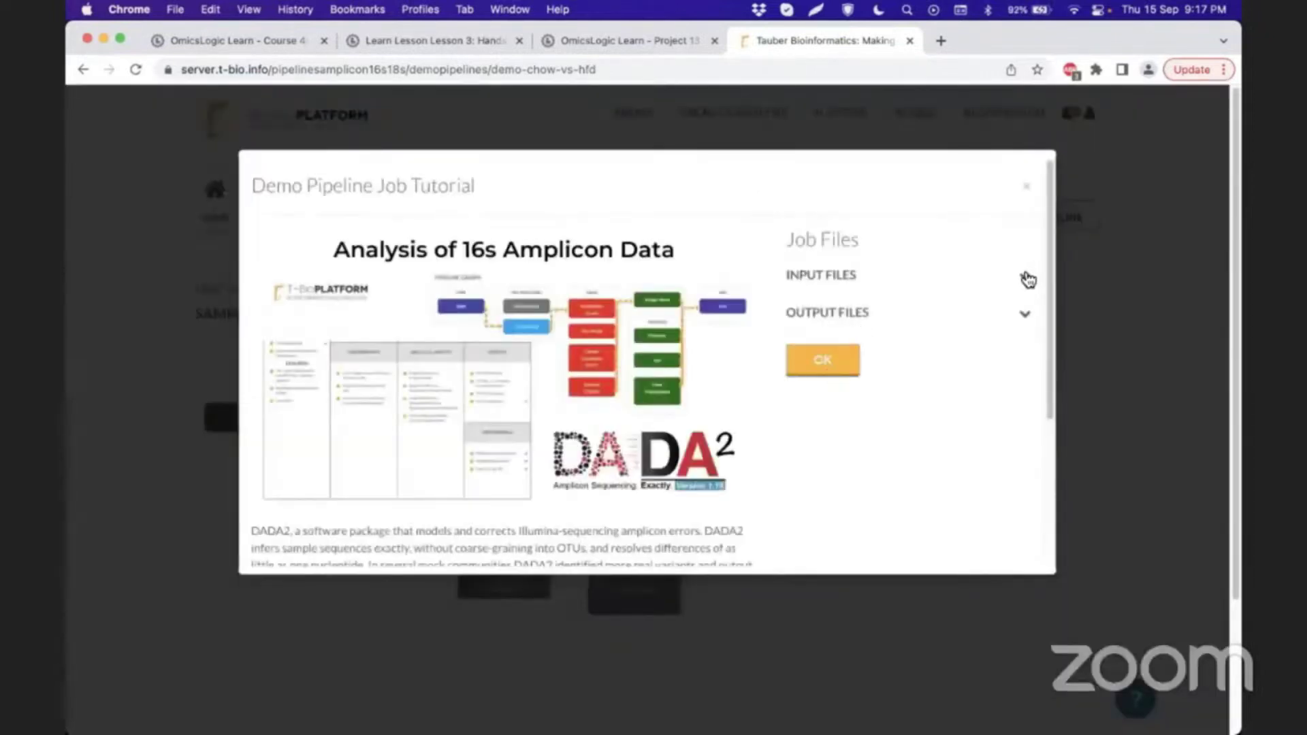
pyautogui.click(1023, 274)
pyautogui.scroll(-5, 861, 349)
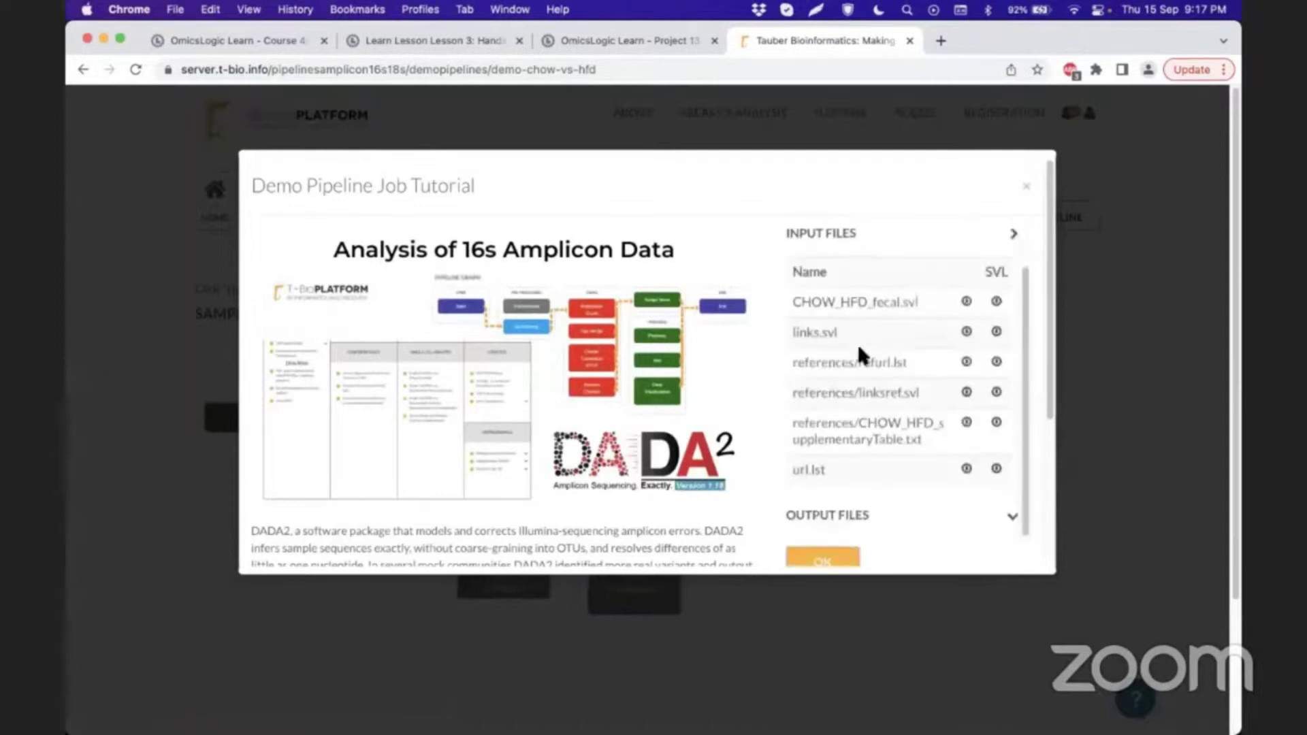
pyautogui.scroll(2, 859, 351)
pyautogui.scroll(2, 860, 350)
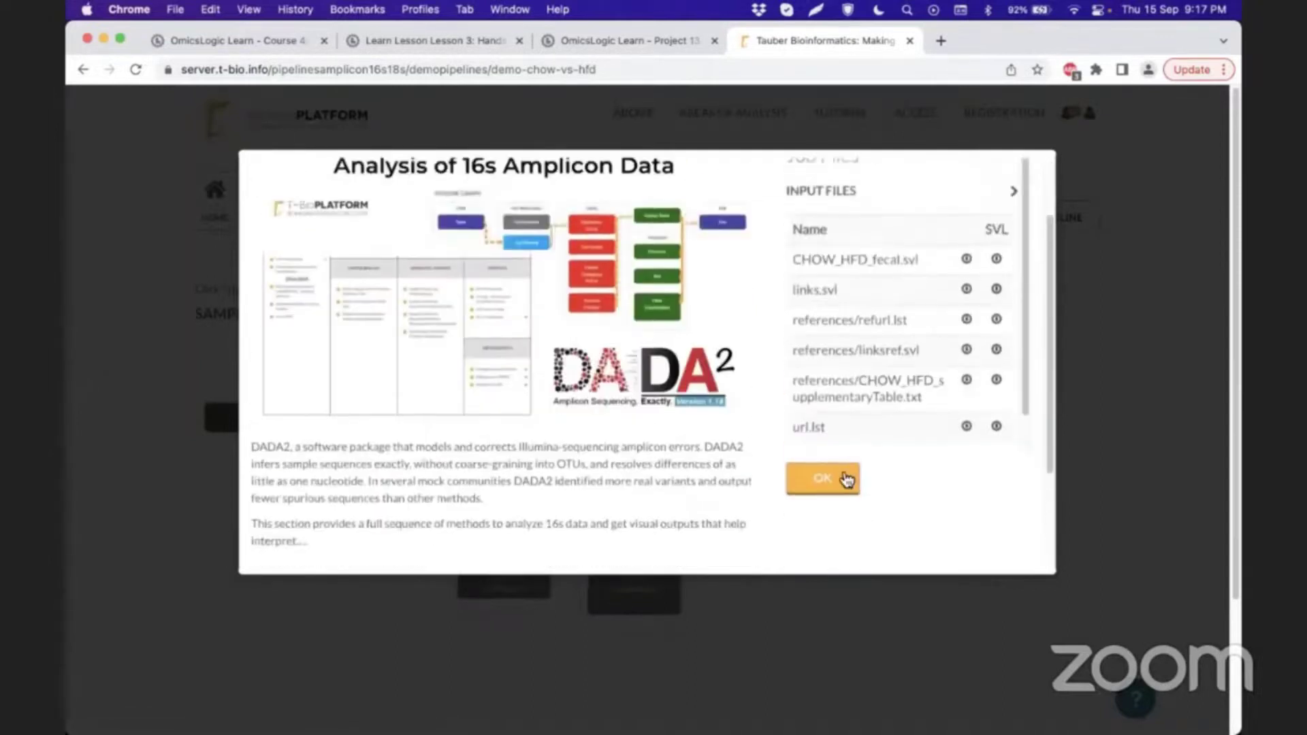
pyautogui.click(236, 358)
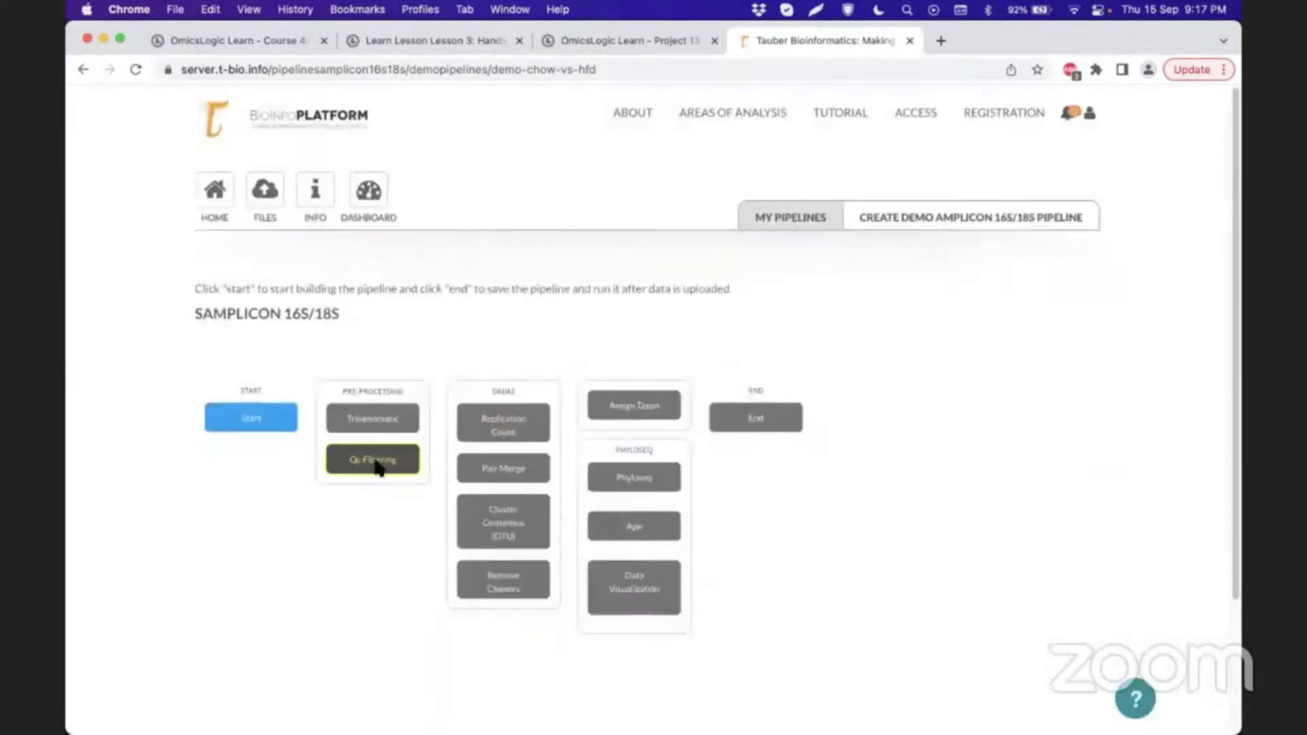
# Review the Qc Filtering, Replication Count and Pair Merge step details in turn.
pyautogui.click(375, 462)
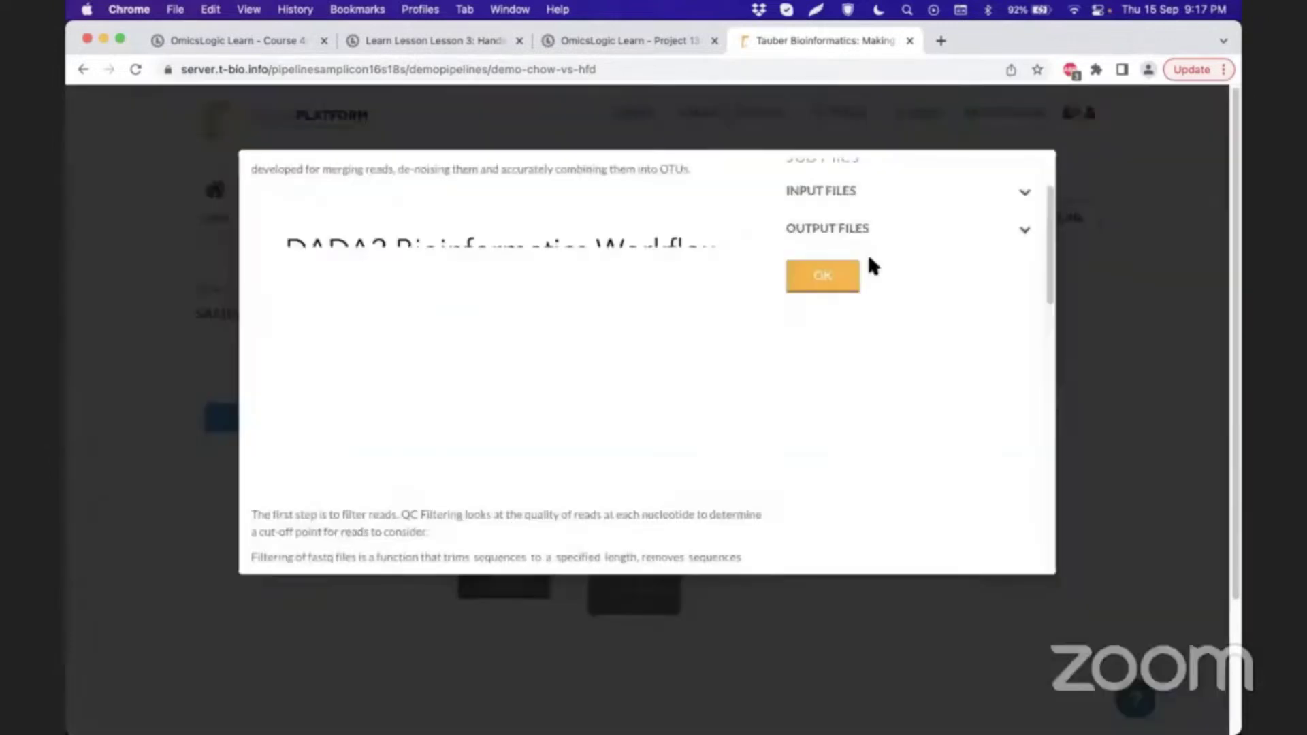
pyautogui.click(824, 276)
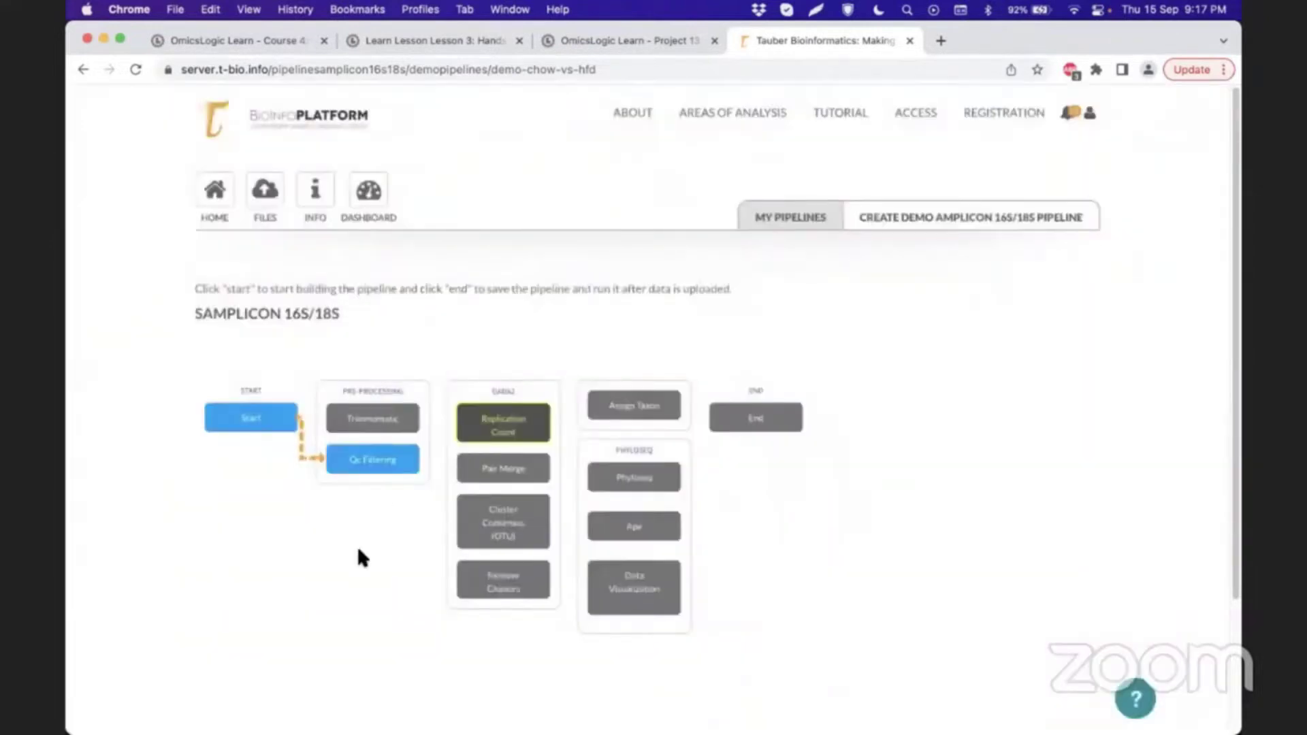
pyautogui.scroll(-1, 496, 384)
pyautogui.click(493, 380)
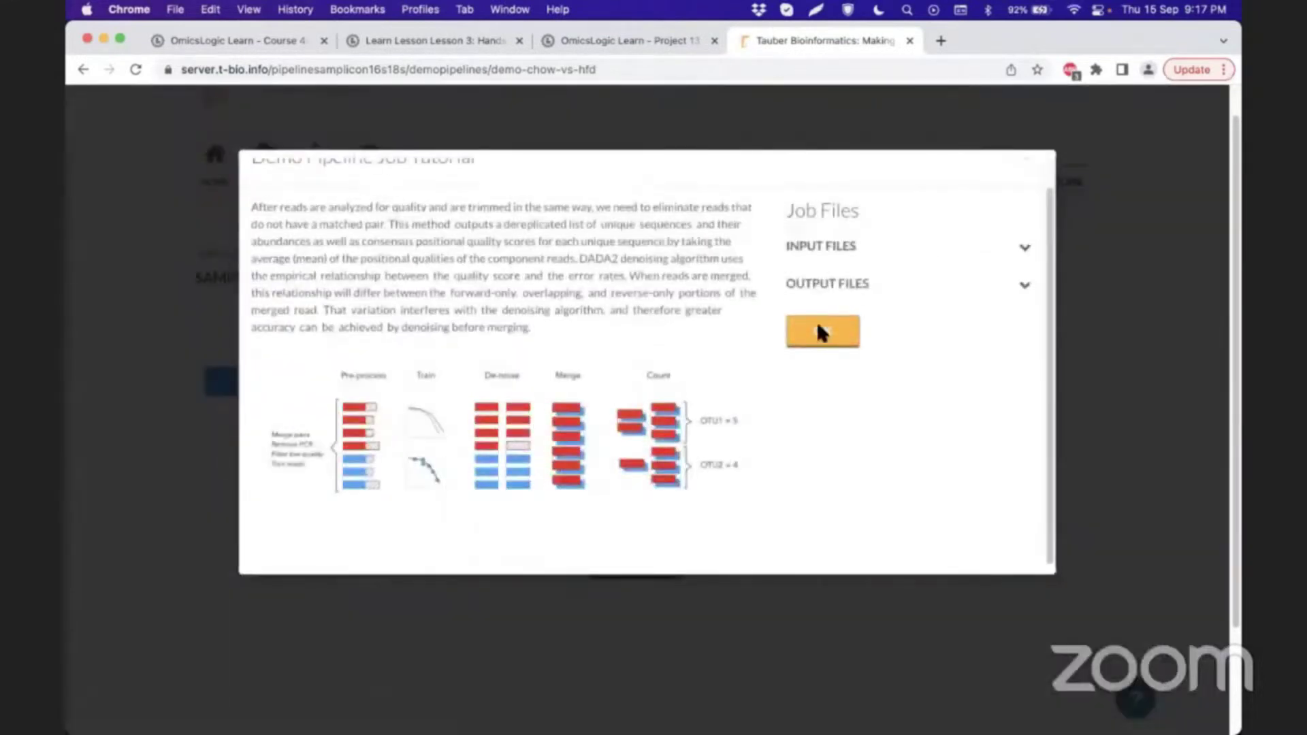
pyautogui.click(820, 330)
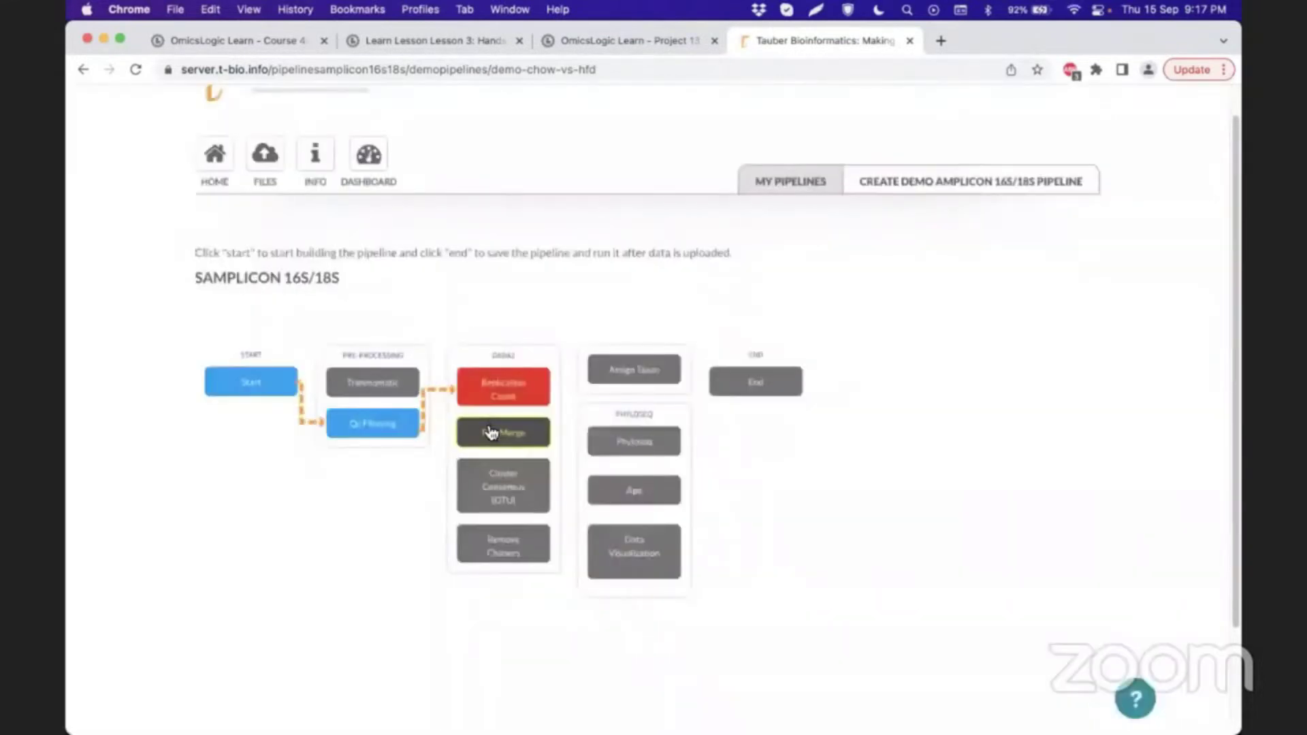
pyautogui.click(487, 430)
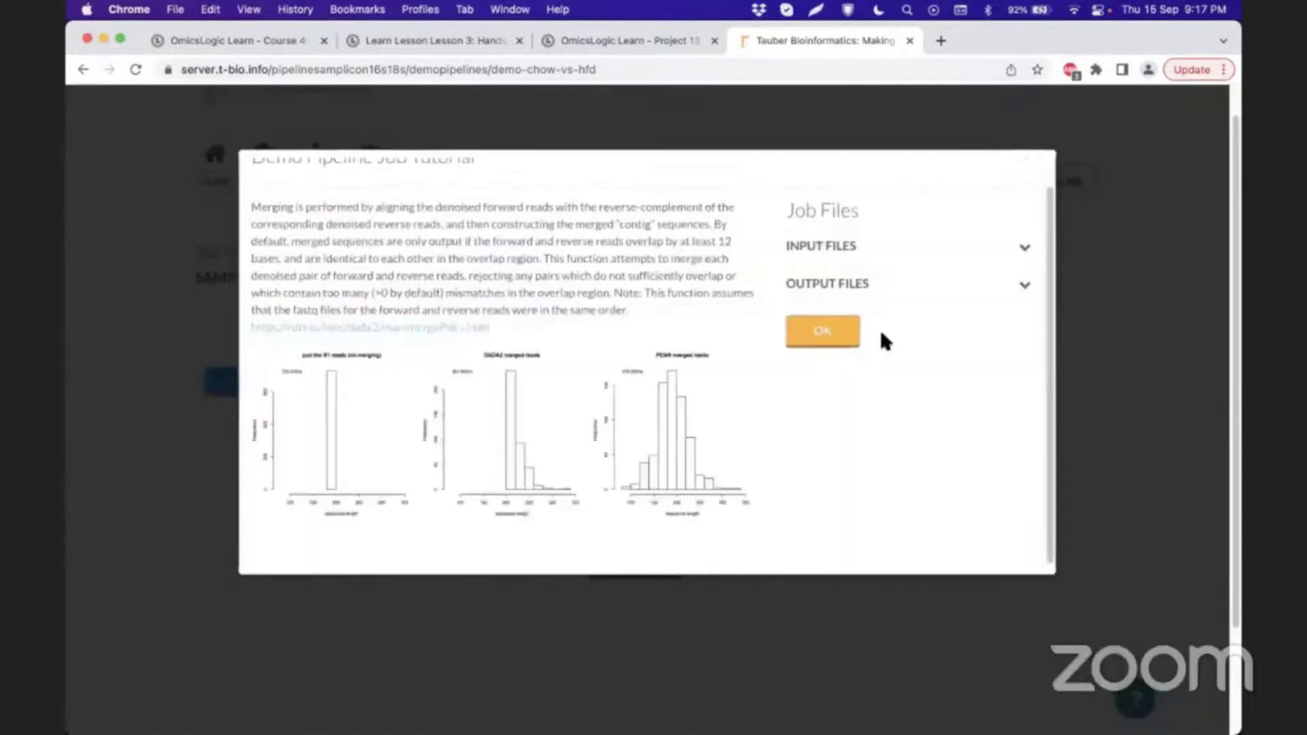
pyautogui.click(863, 330)
pyautogui.scroll(-2, 876, 347)
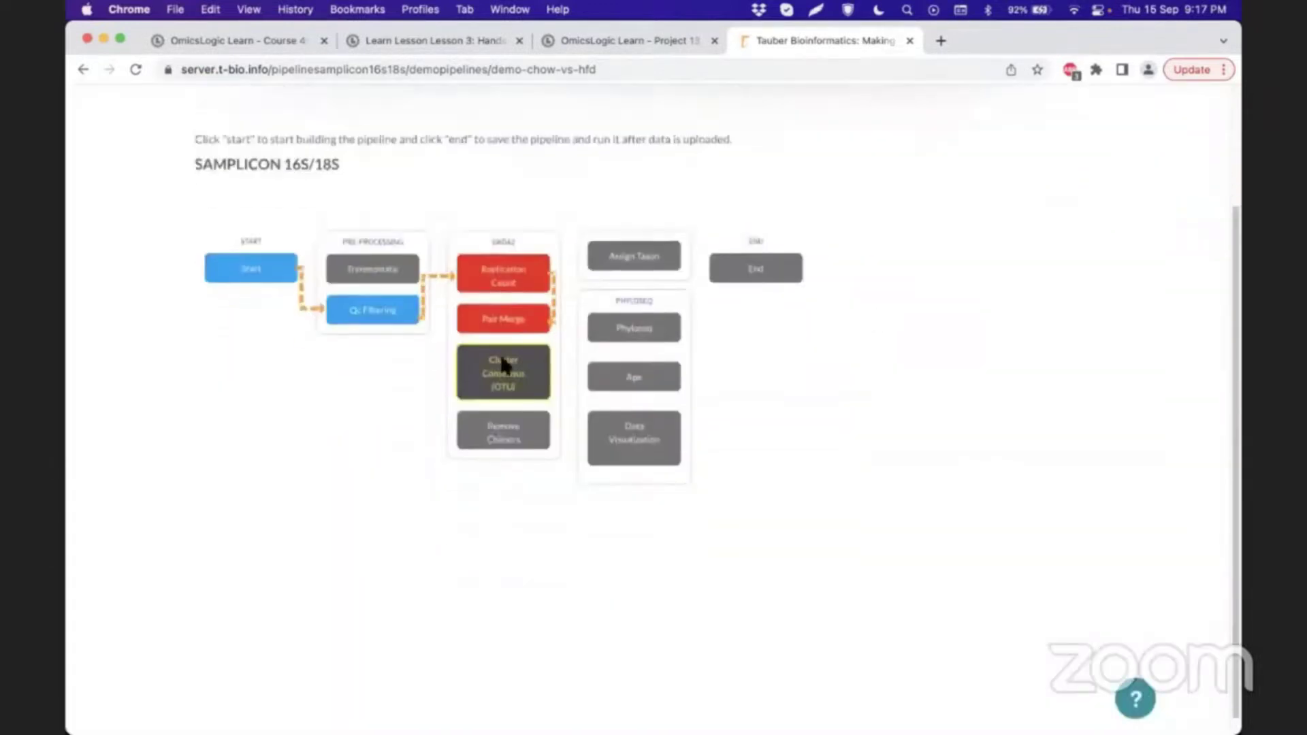
# Add Cluster Consensus, Remove Chimeras and Assign Taxon, dismissing each tutorial.
pyautogui.click(504, 368)
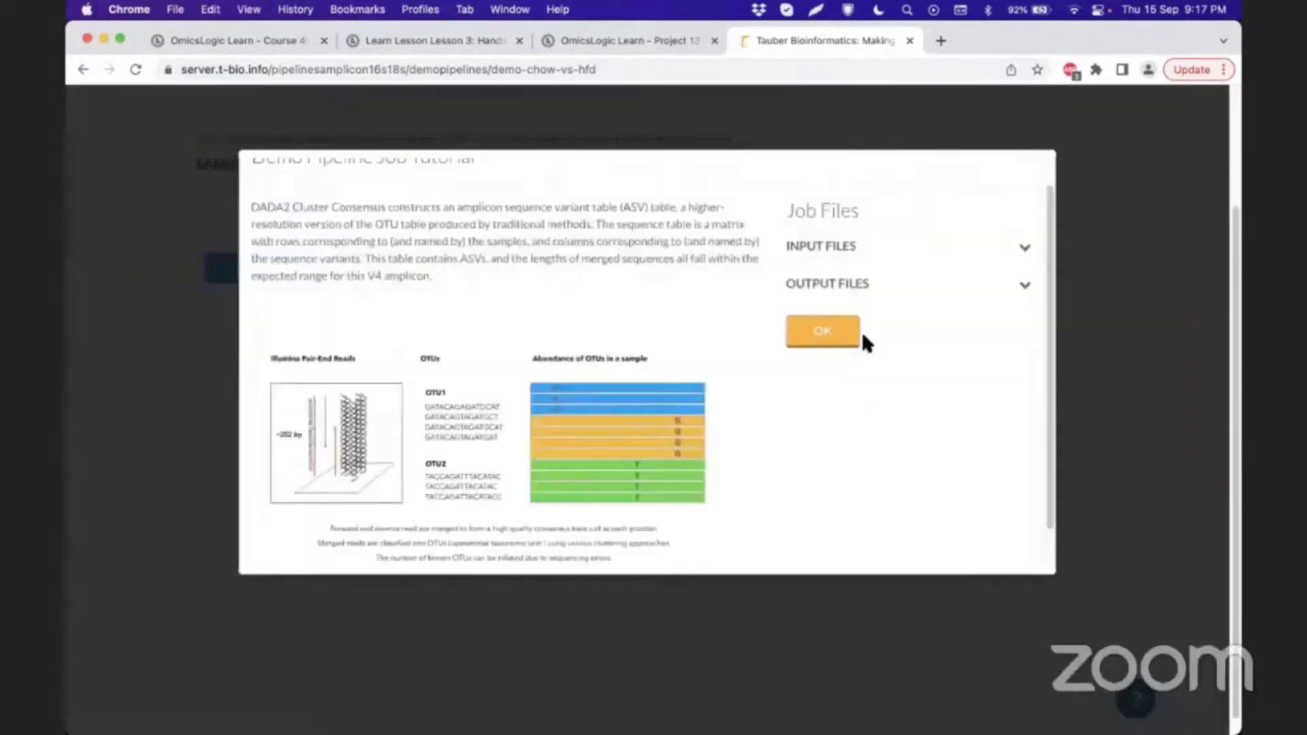
pyautogui.press('Escape')
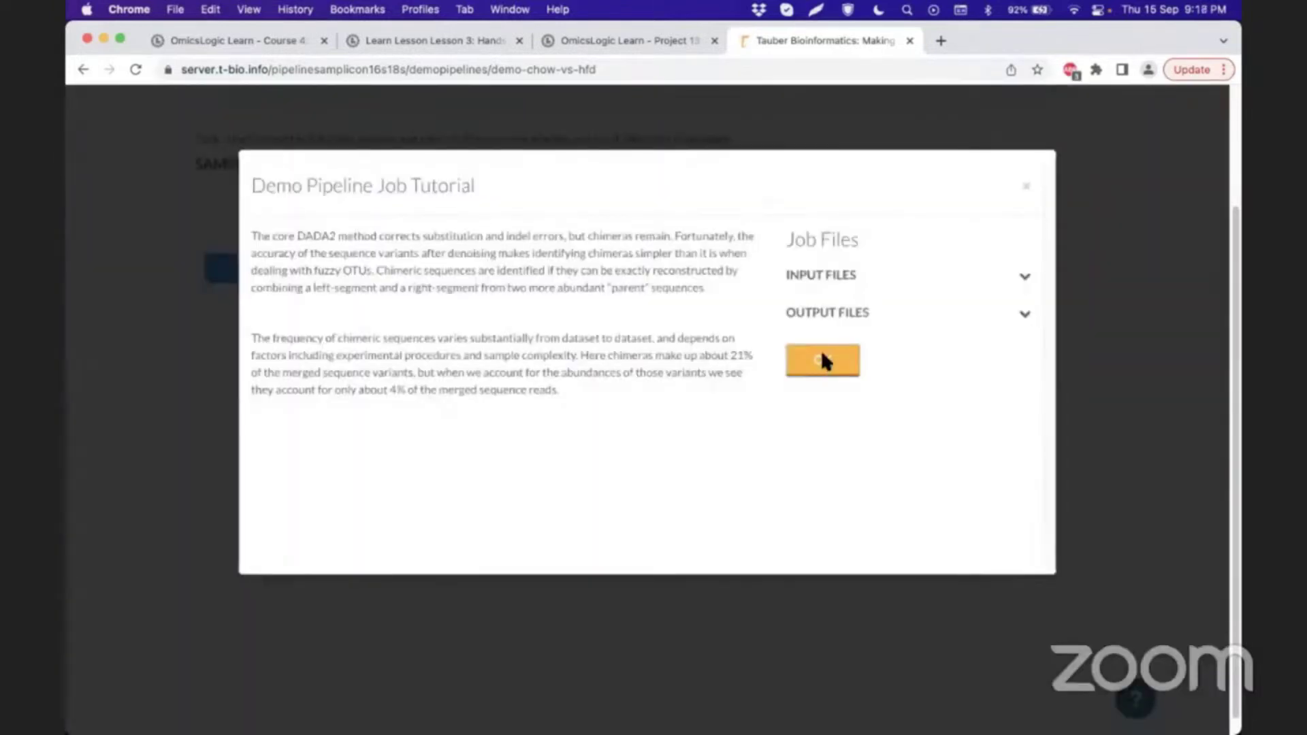
pyautogui.click(822, 357)
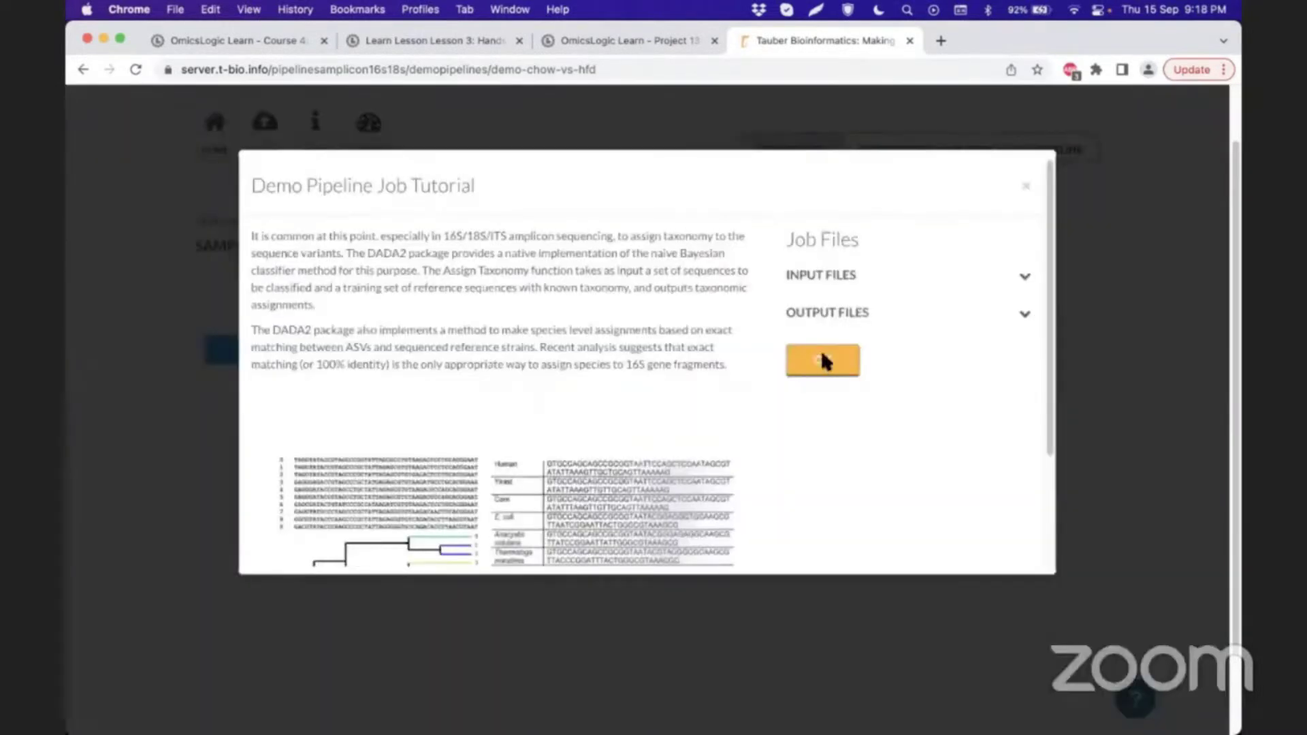
pyautogui.click(821, 356)
pyautogui.scroll(-1, 640, 429)
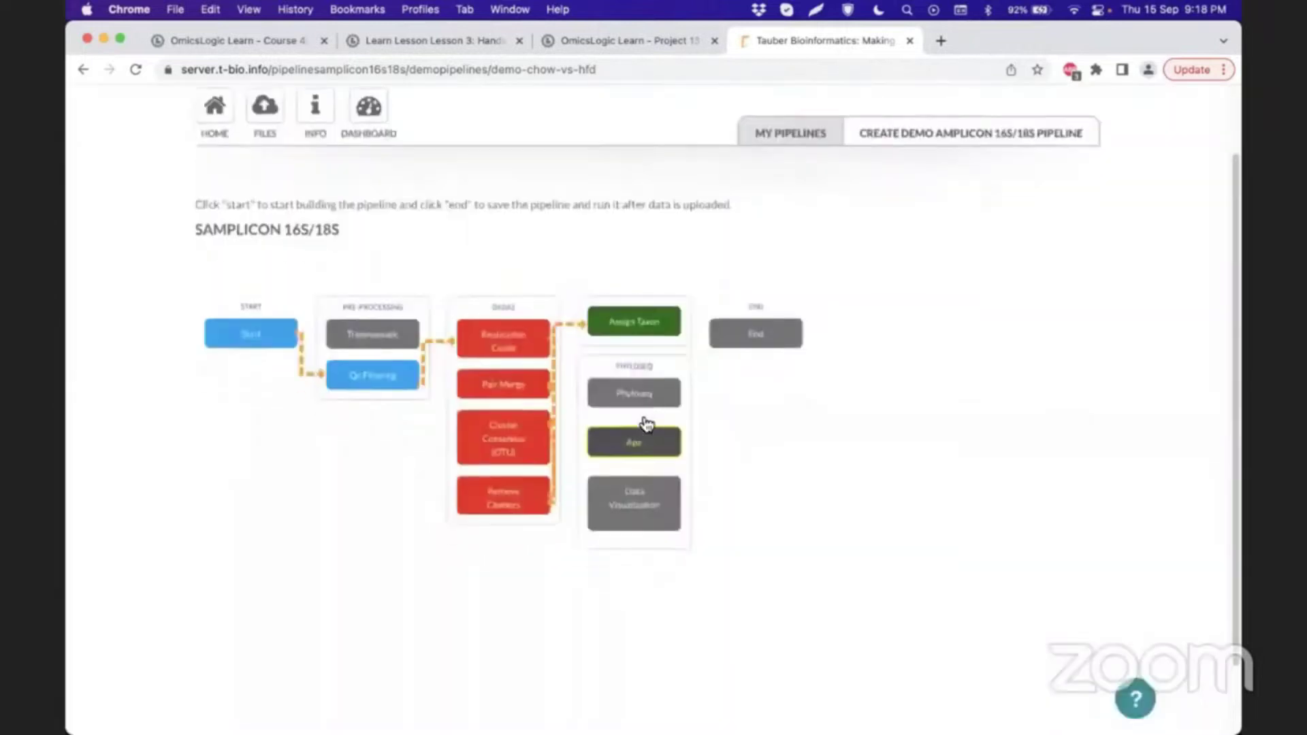
# Add Ape, Phyloseq, Data Visualization and End to finish the chain.
pyautogui.click(634, 439)
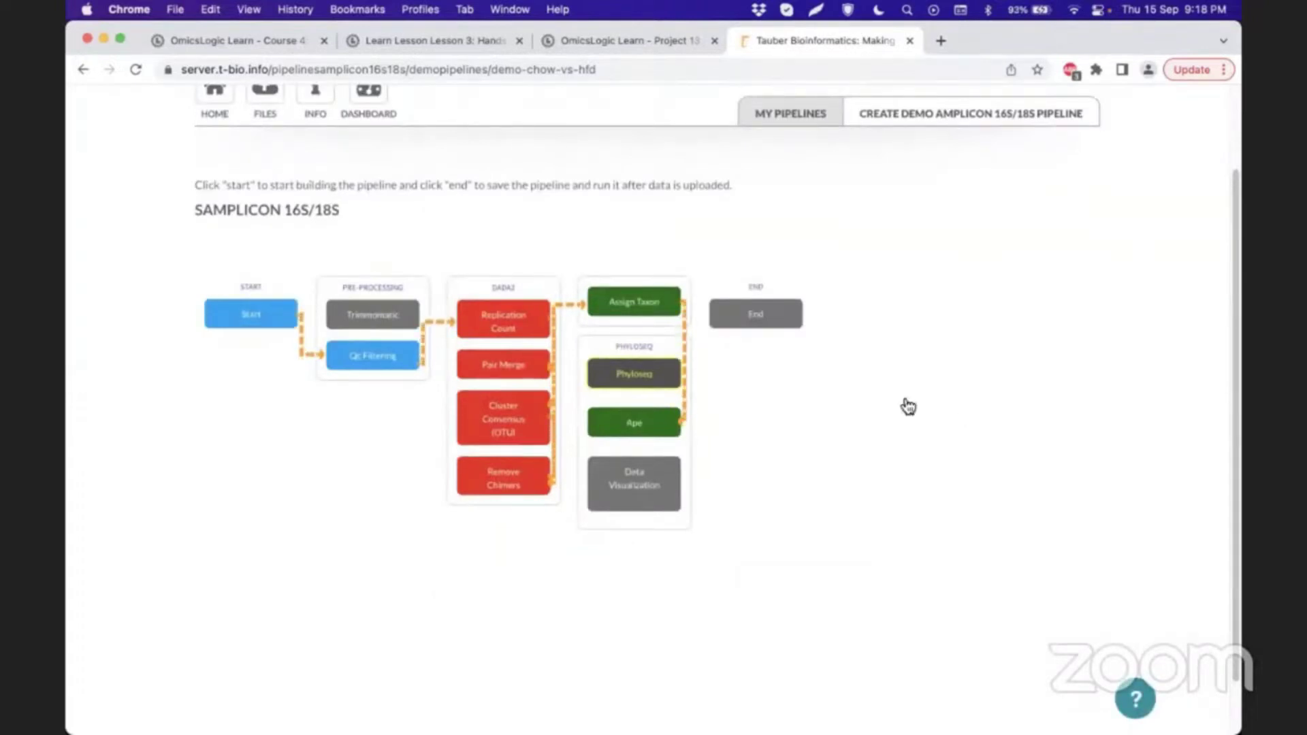
pyautogui.scroll(-1, 619, 359)
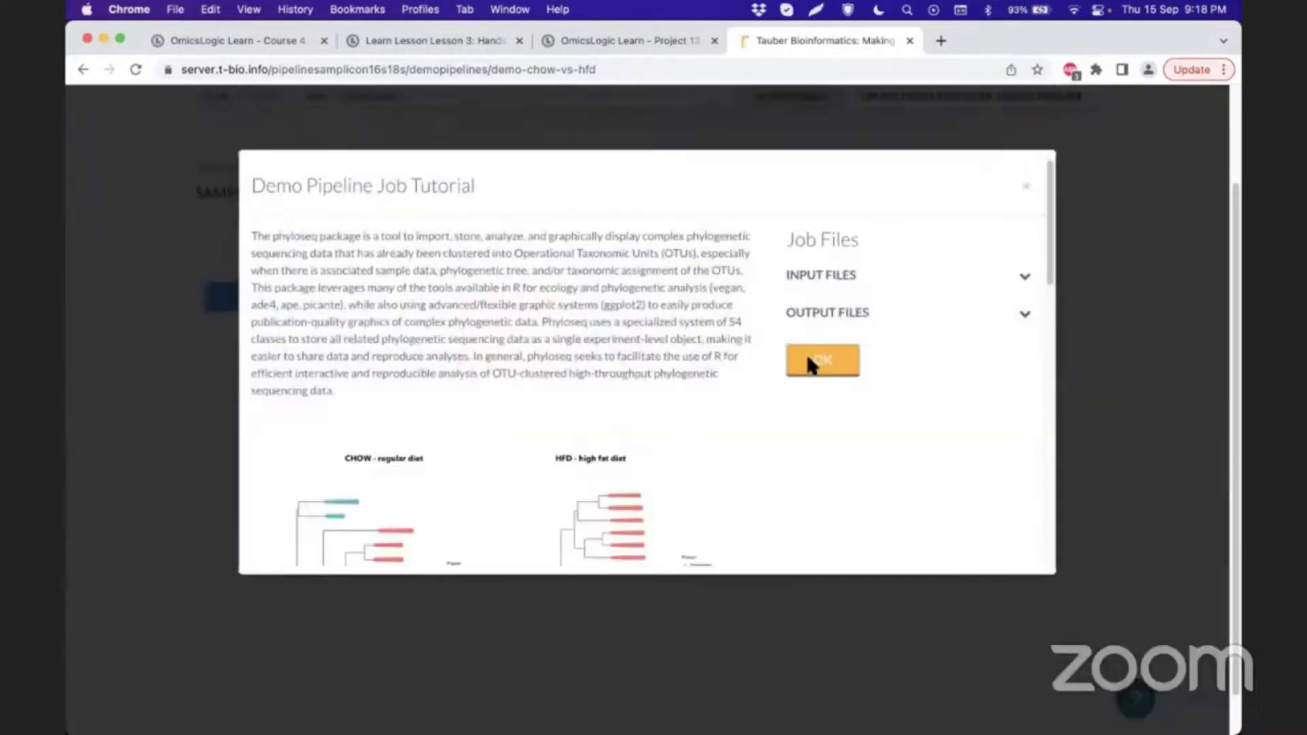
pyautogui.press('Escape')
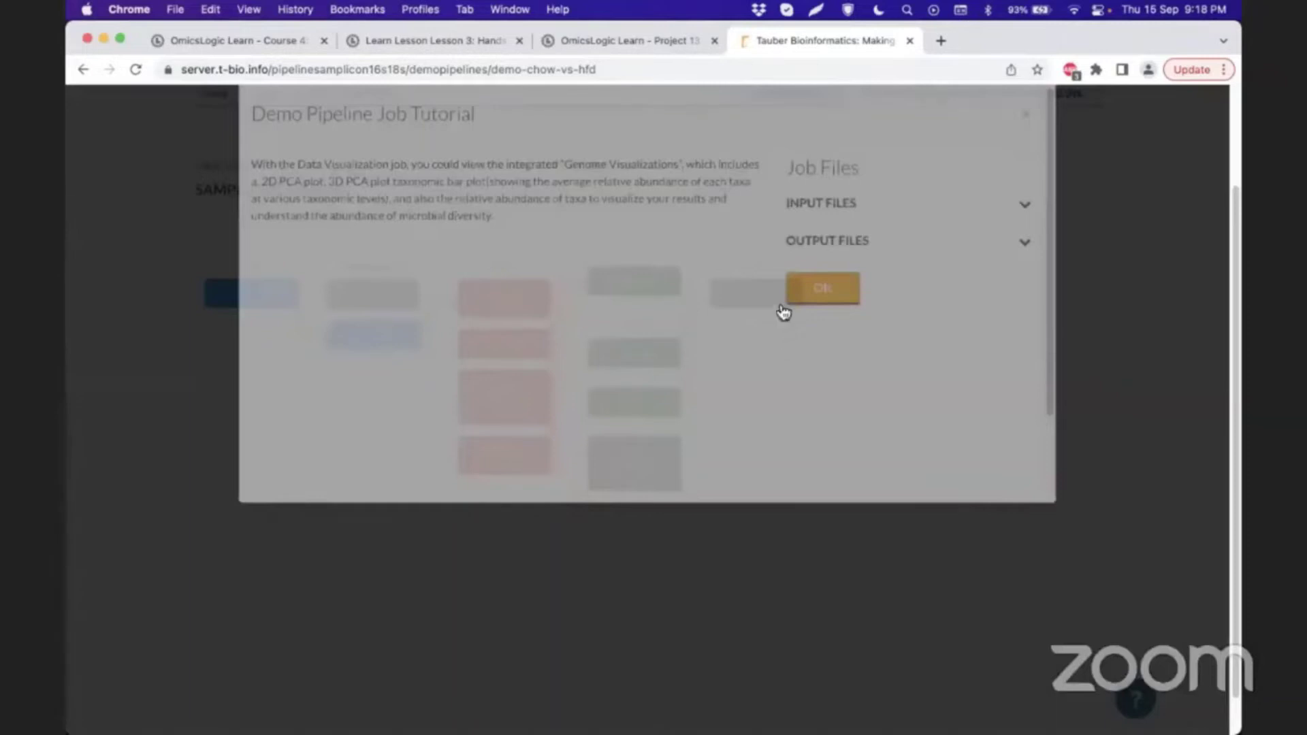
pyautogui.click(783, 313)
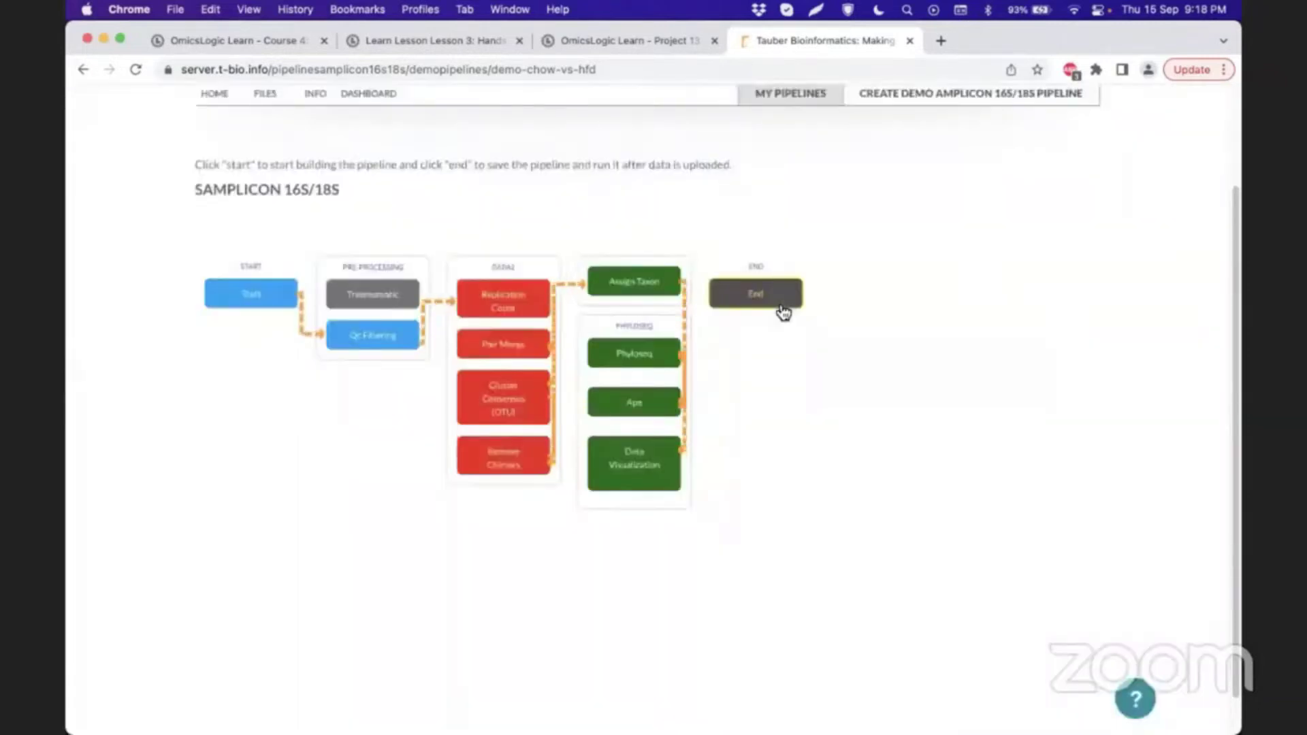
pyautogui.click(781, 304)
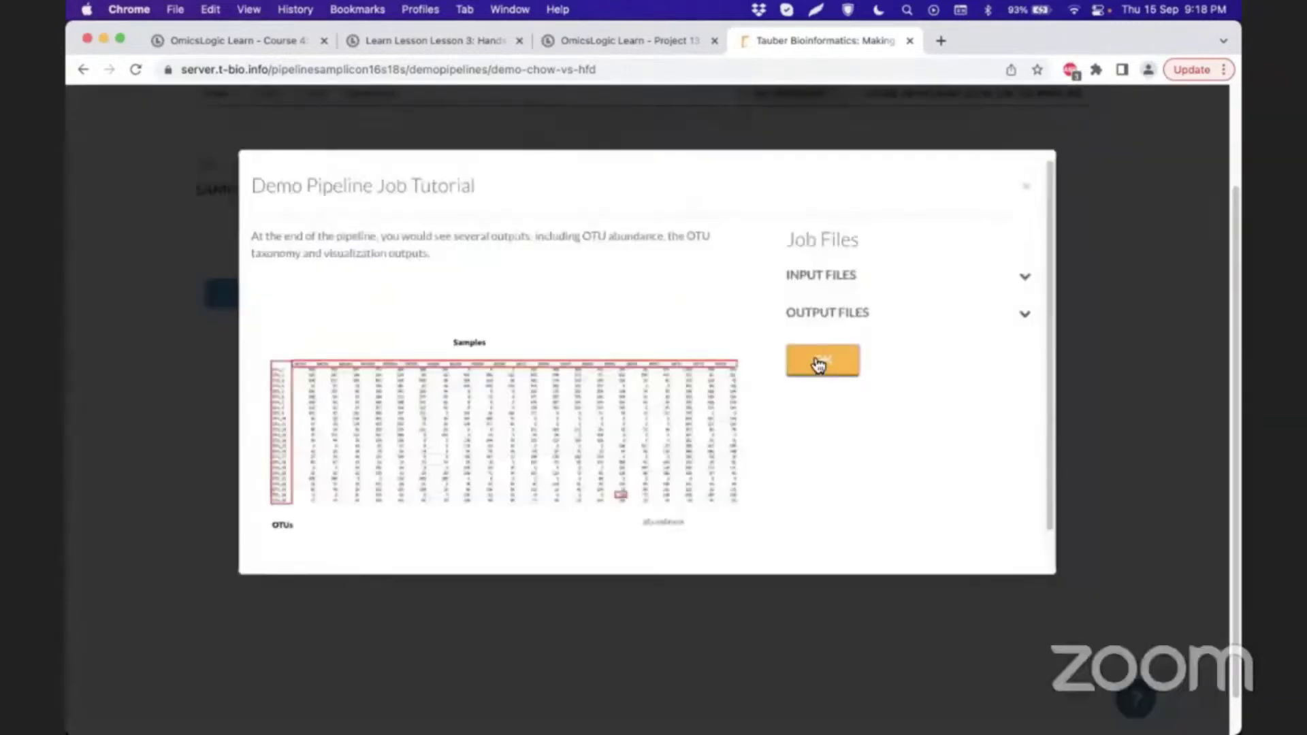
# Finish the pipeline, list its CHOW_HFD output files, and scroll down to Genome Visualization.
pyautogui.click(820, 361)
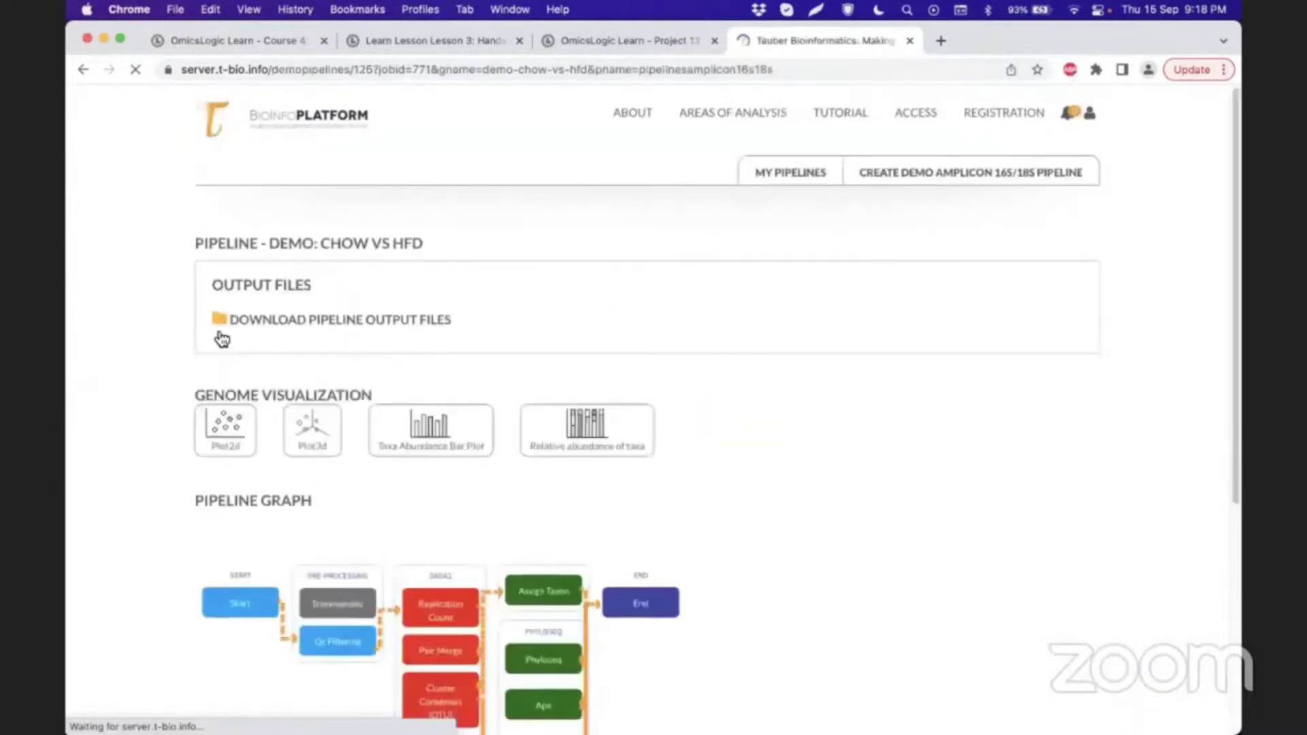
pyautogui.click(269, 327)
pyautogui.scroll(-5, 304, 320)
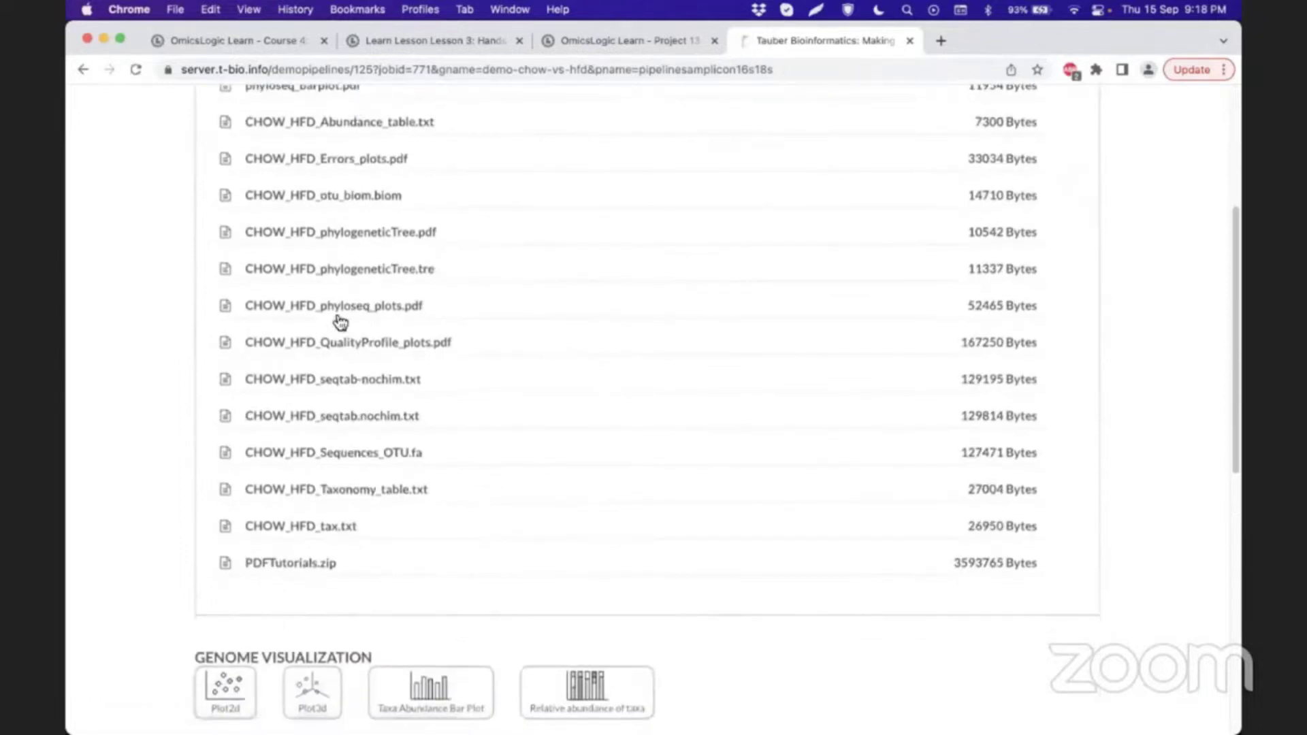
pyautogui.scroll(1, 157, 296)
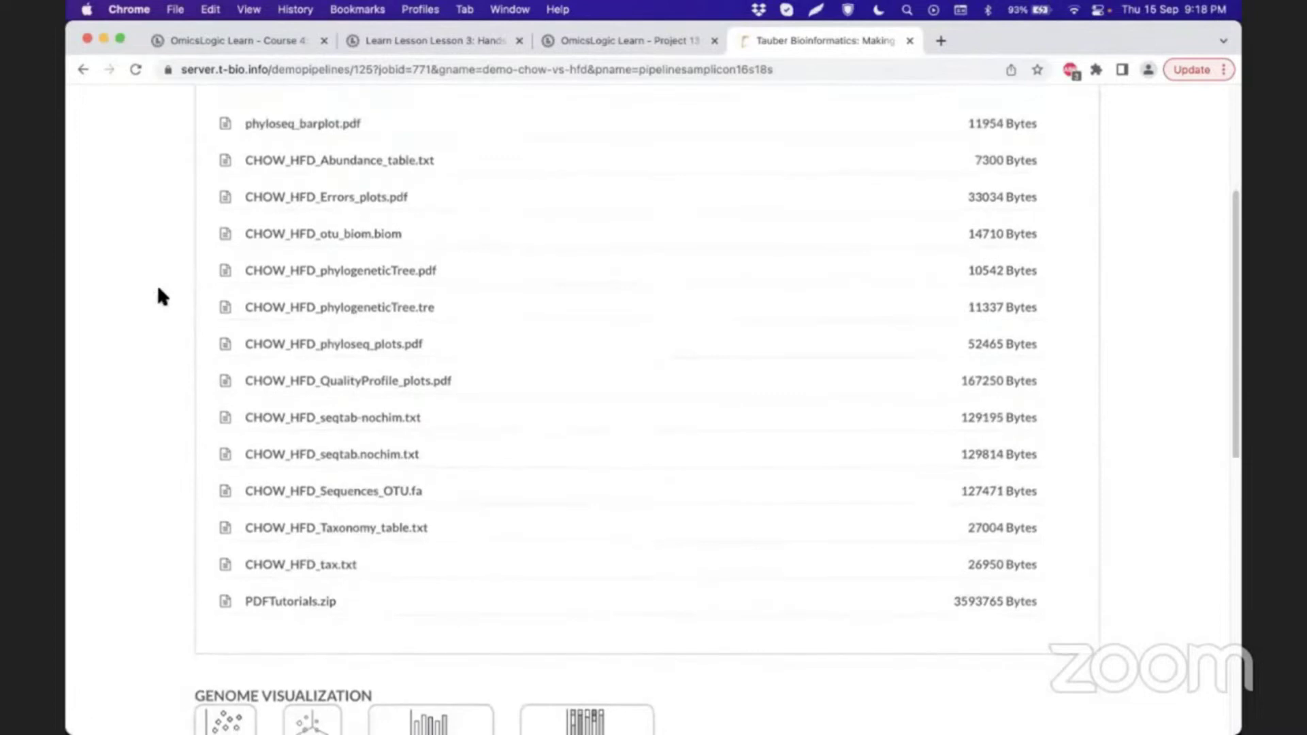
pyautogui.scroll(-2, 157, 284)
pyautogui.scroll(2, 157, 284)
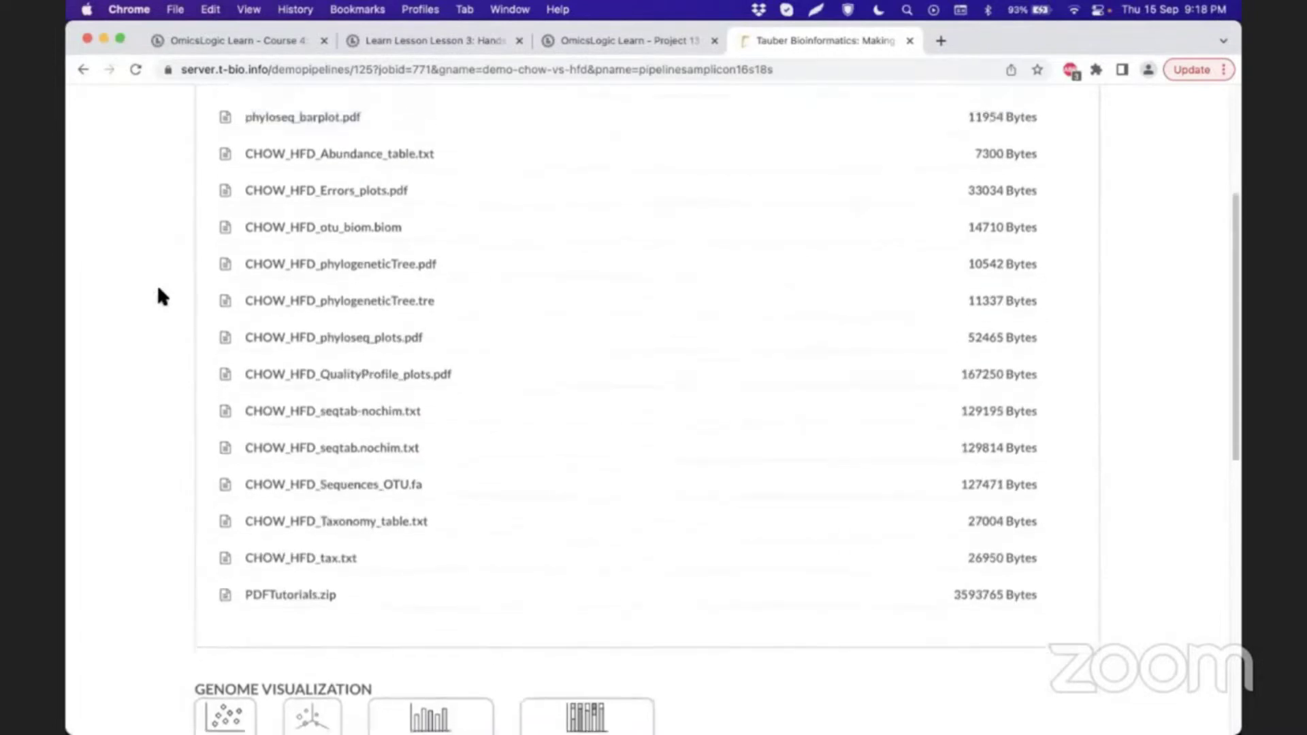
pyautogui.scroll(-1, 159, 292)
pyautogui.scroll(-1, 157, 289)
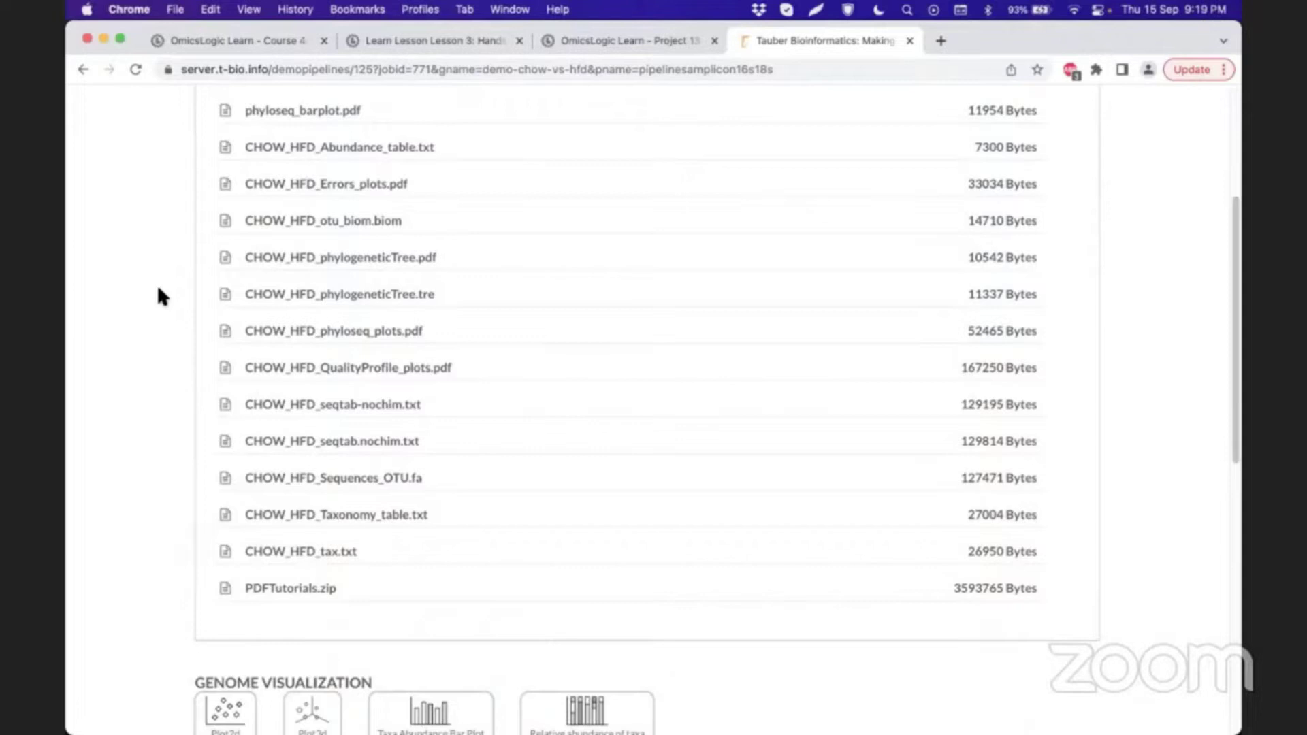
pyautogui.scroll(-5, 157, 284)
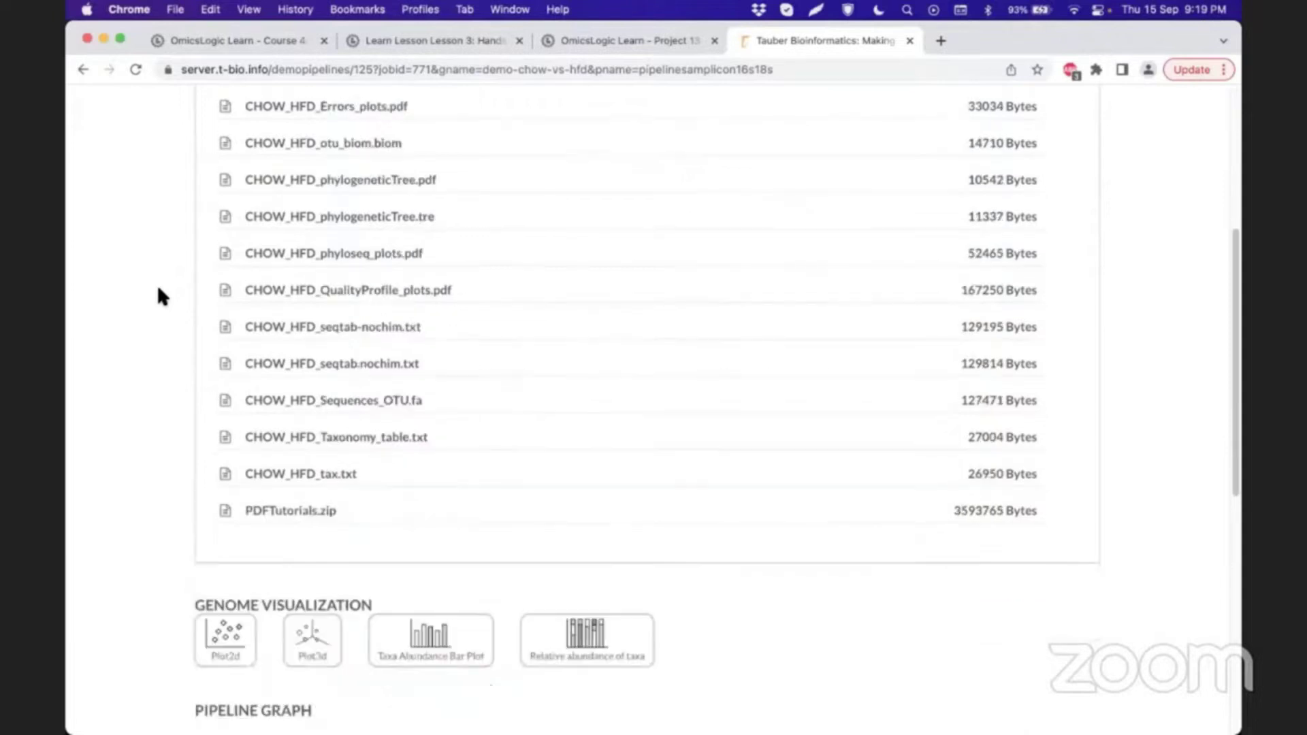
pyautogui.scroll(-2, 446, 458)
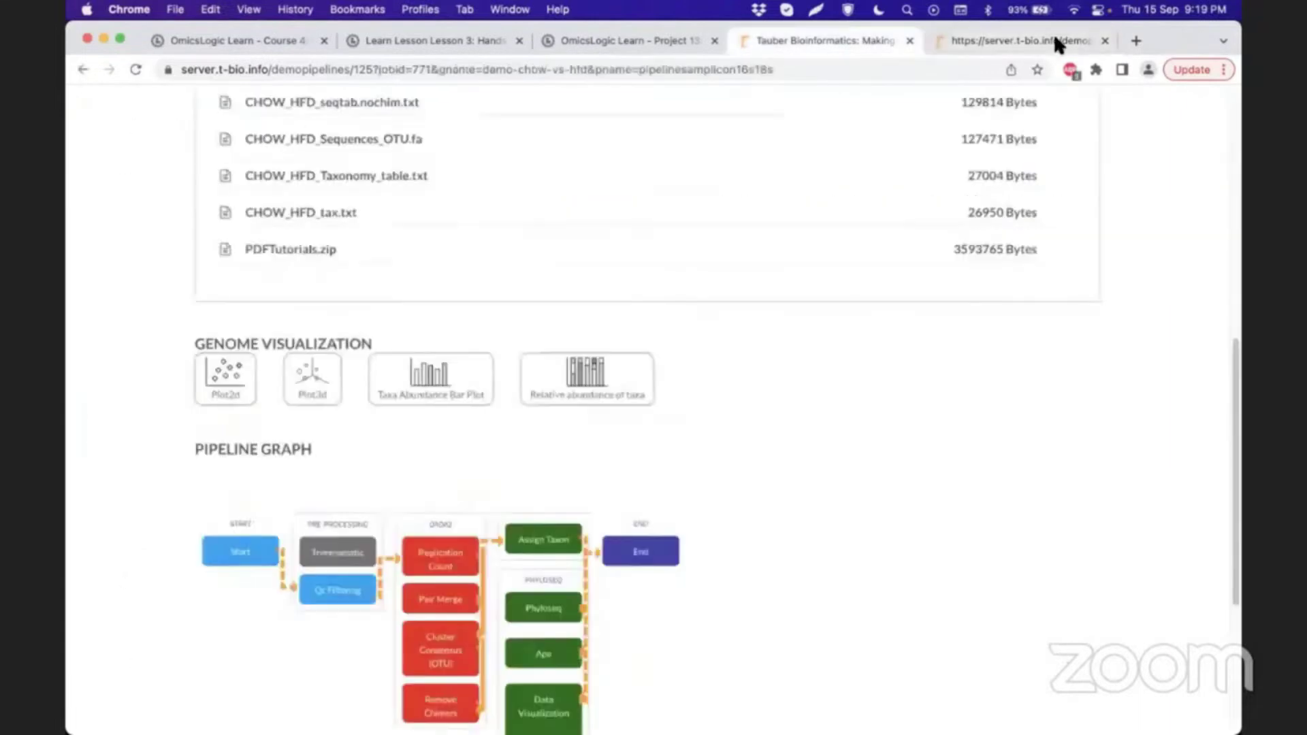
# View and close the taxa abundance bar plot, then open Relative abundance of taxa.
pyautogui.hotkey('ctrl', 'Tab')
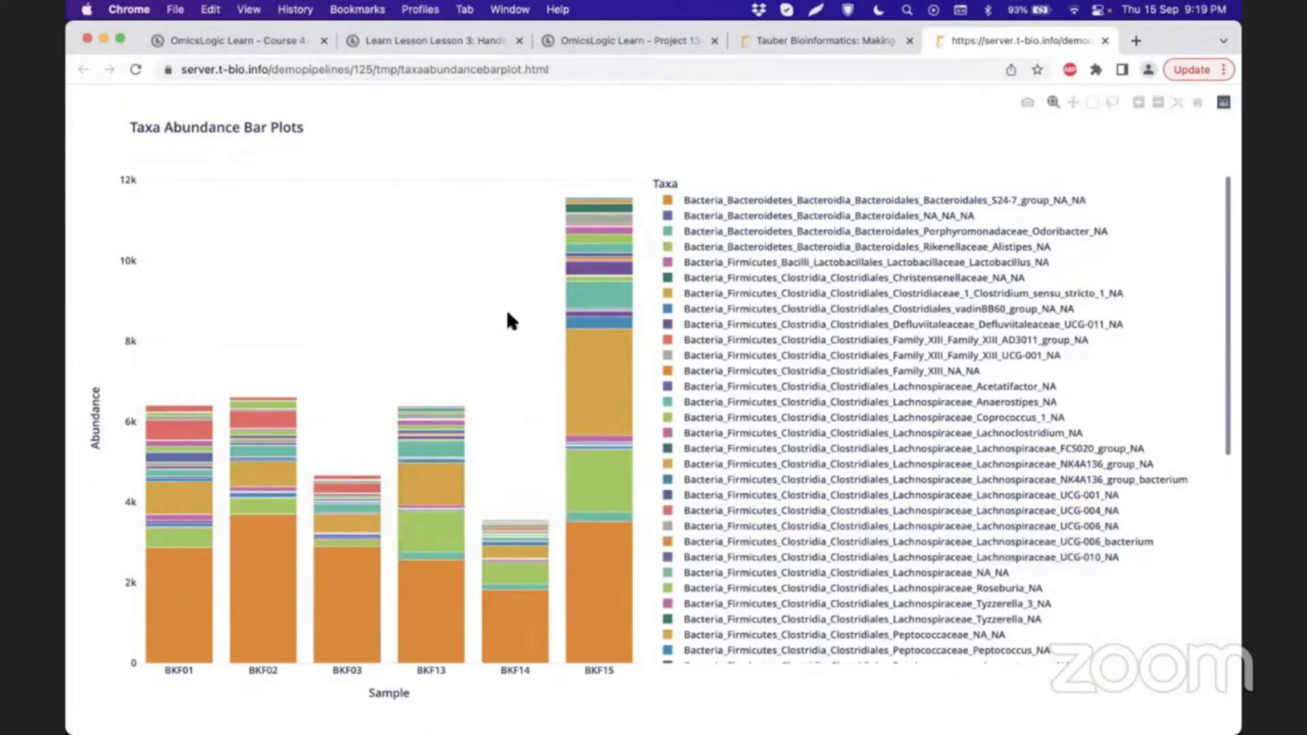
pyautogui.click(1103, 41)
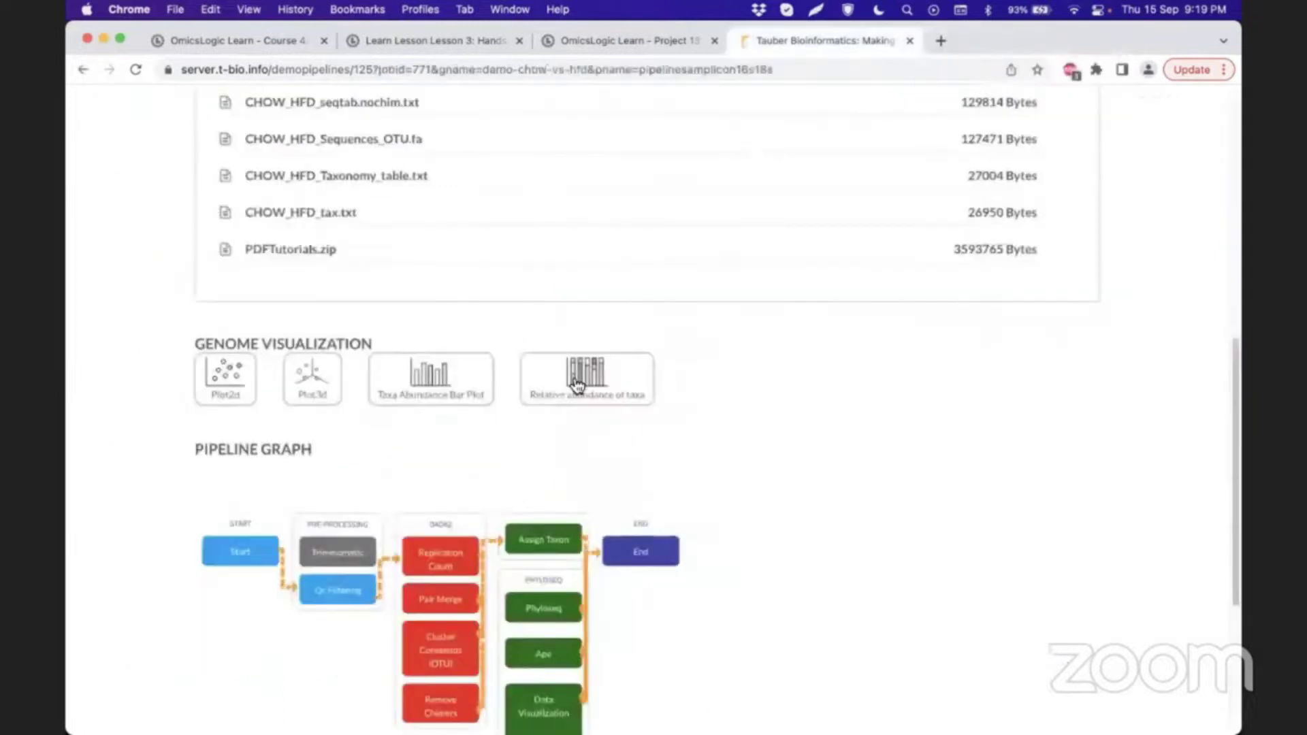
pyautogui.click(575, 385)
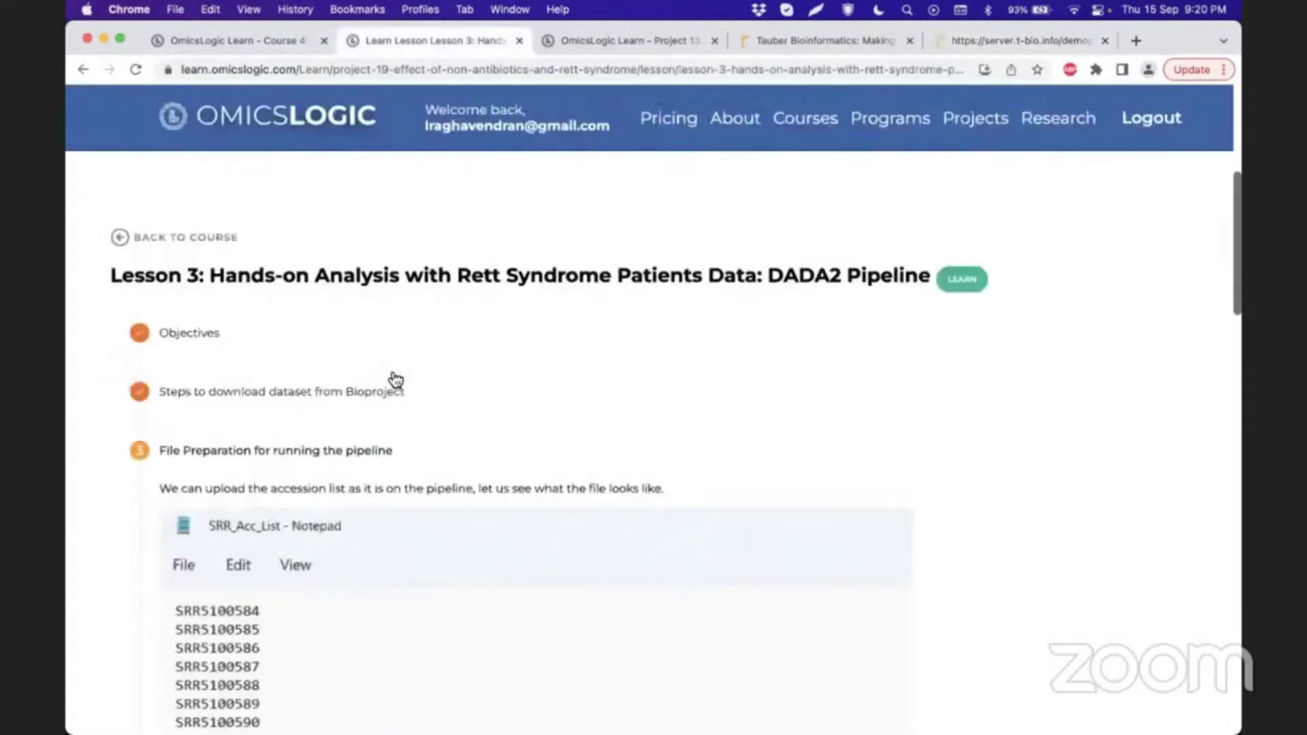
# Jump to Lesson 3's 'Guidelines to run the pipeline', then to its Results section.
pyautogui.scroll(-15, 530, 351)
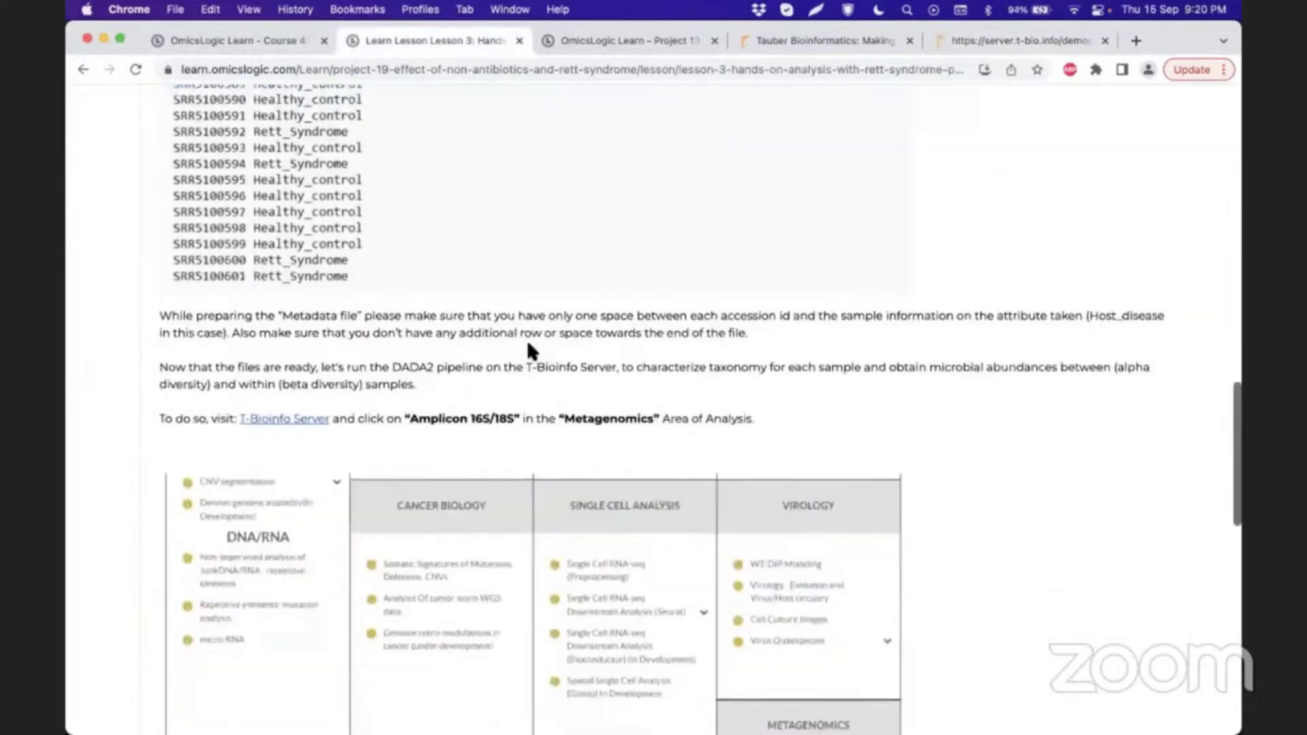
pyautogui.scroll(-15, 518, 215)
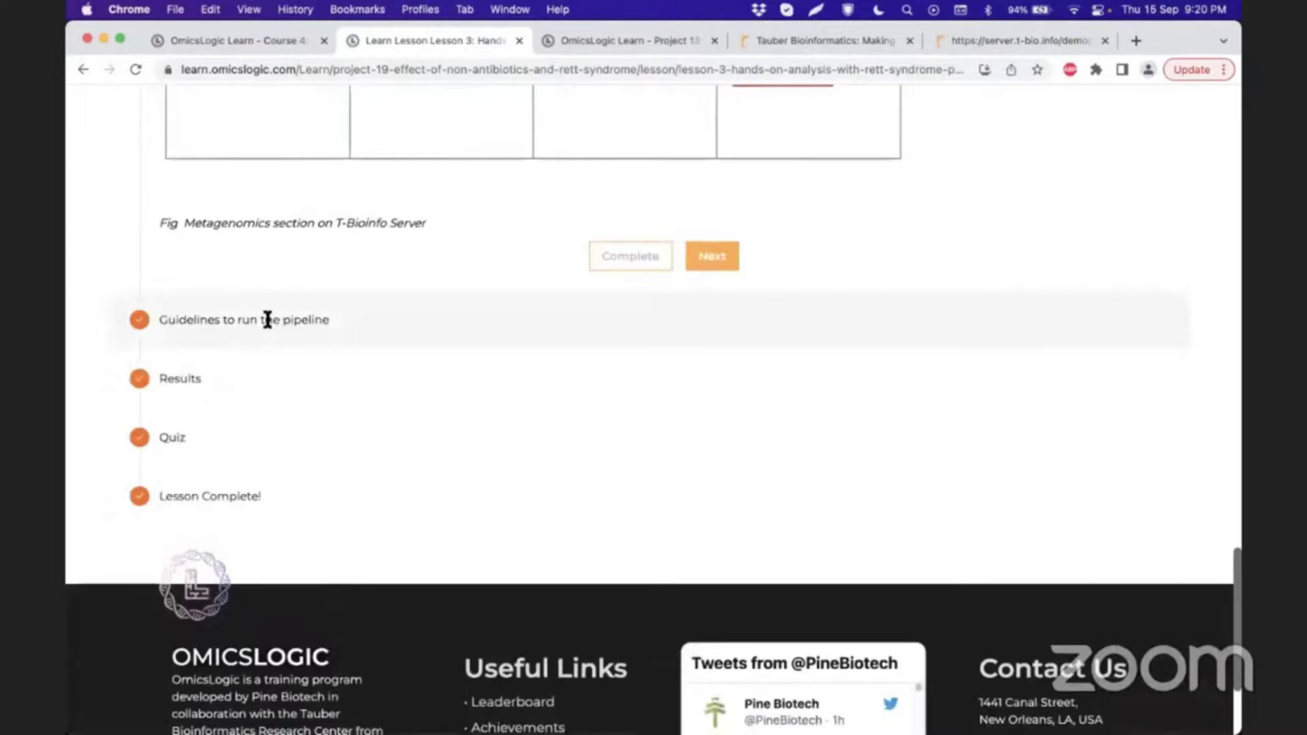
pyautogui.click(281, 314)
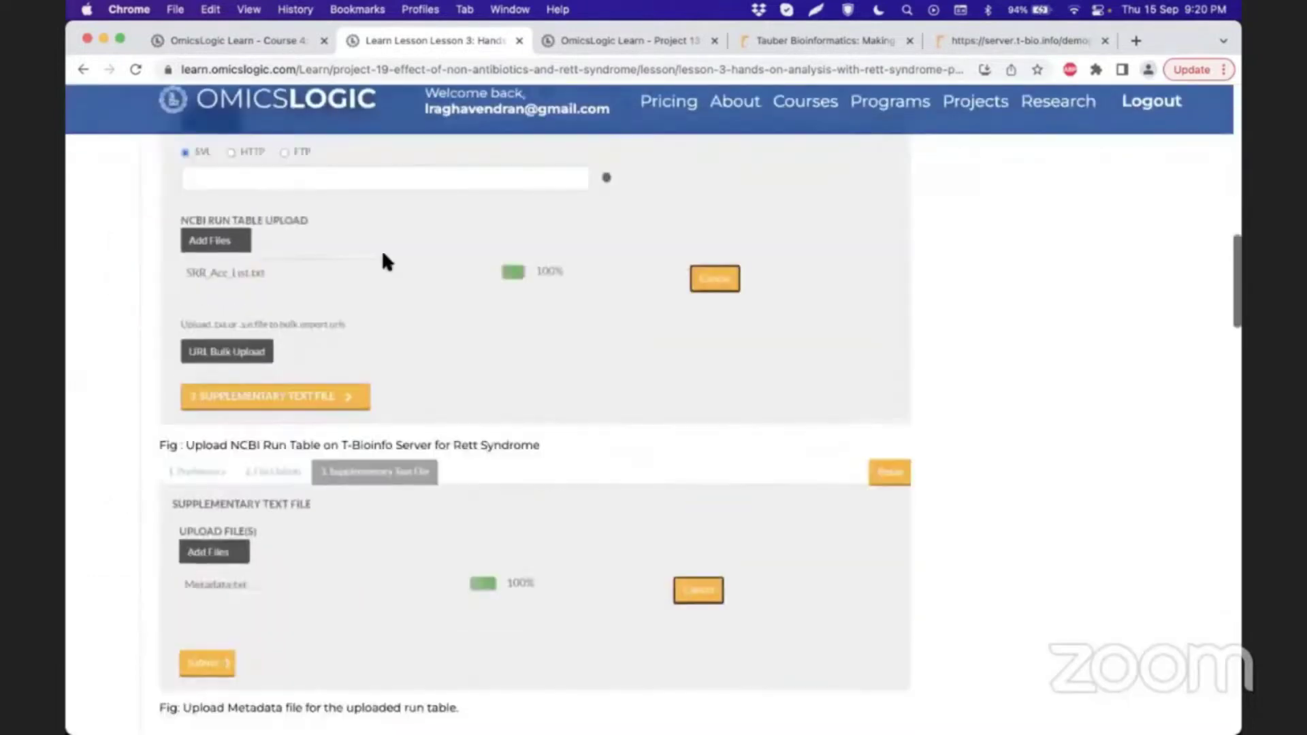
pyautogui.scroll(-15, 381, 262)
pyautogui.scroll(-5, 265, 350)
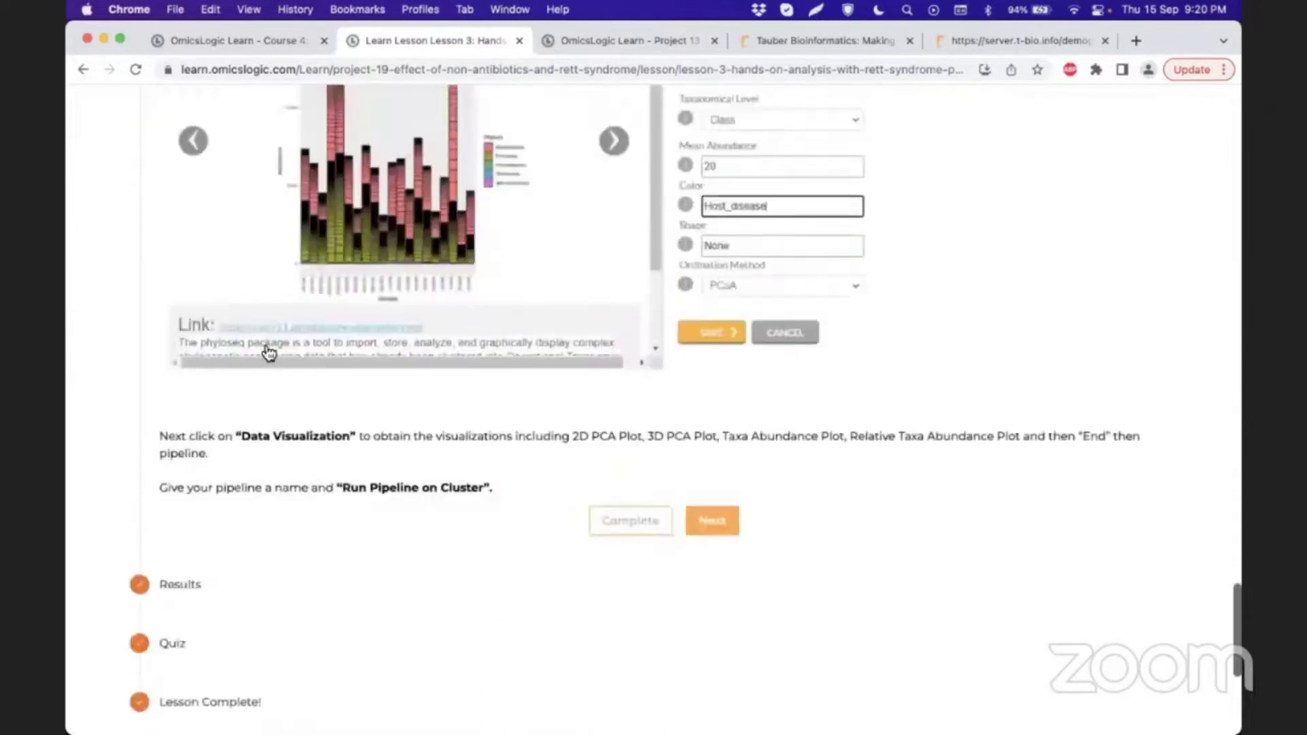
pyautogui.scroll(-5, 268, 353)
pyautogui.click(194, 381)
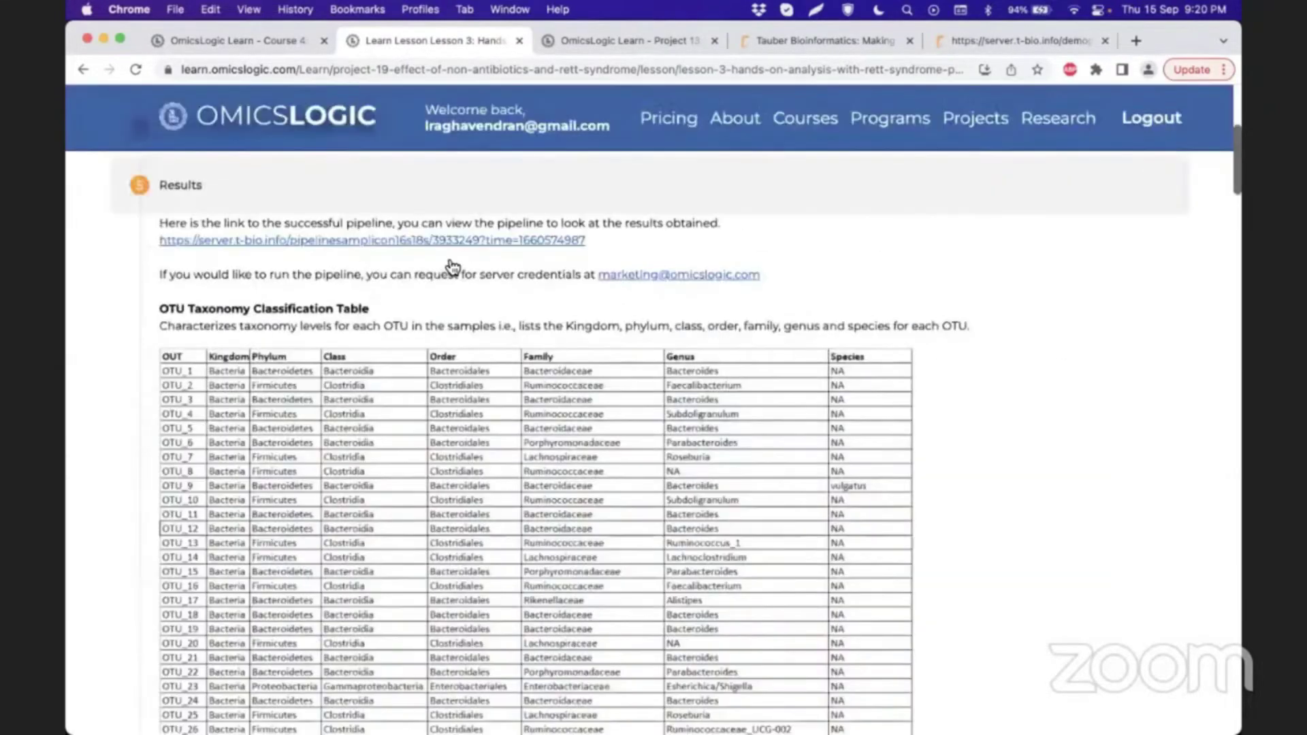
pyautogui.scroll(1, 520, 252)
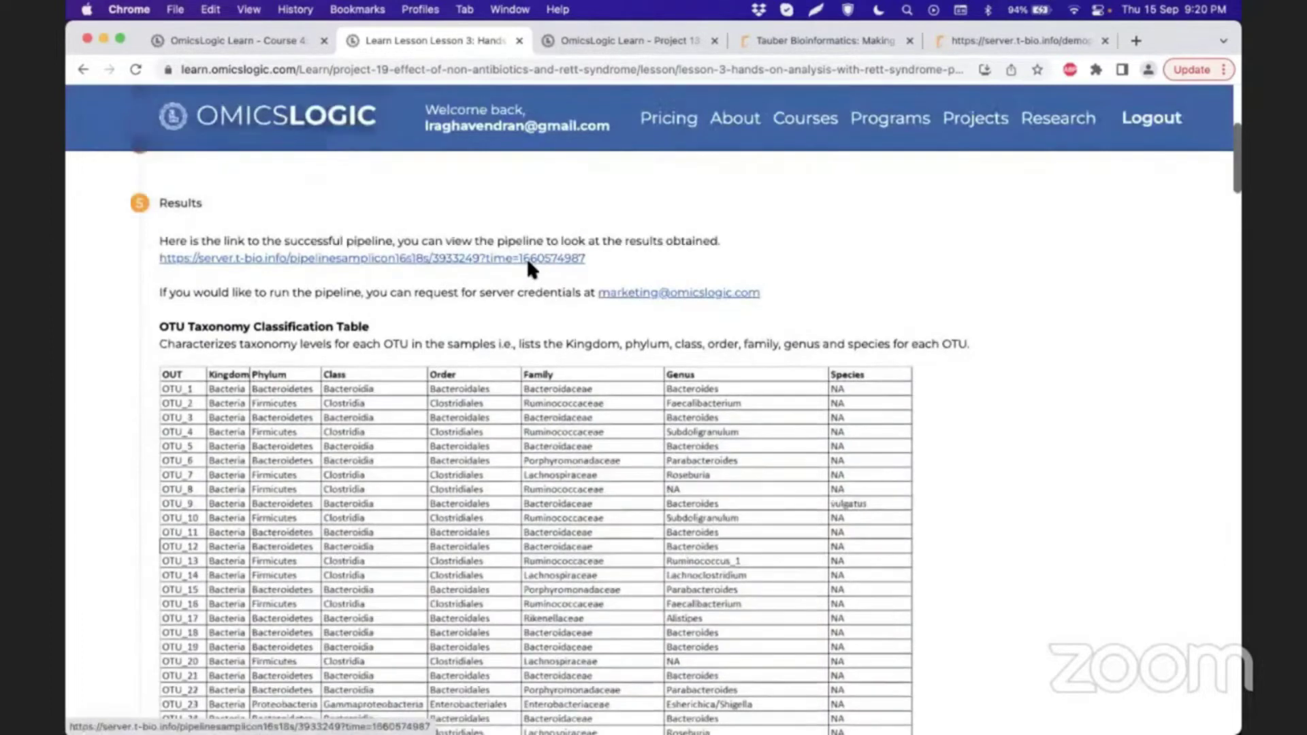
# Check the successful pipeline link's options, return to Lesson 3, and close the first Tauber Bioinformatics tab.
pyautogui.rightClick(453, 259)
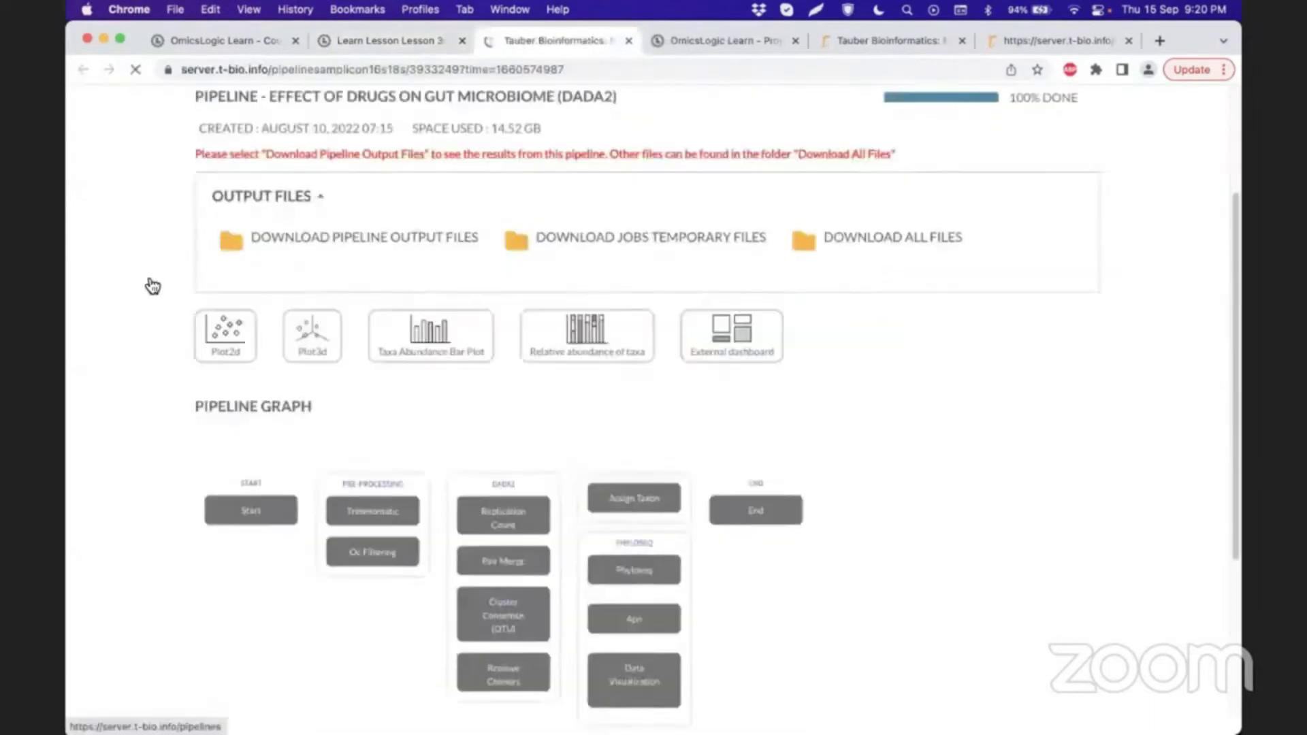
pyautogui.scroll(-3, 147, 276)
pyautogui.scroll(1, 289, 496)
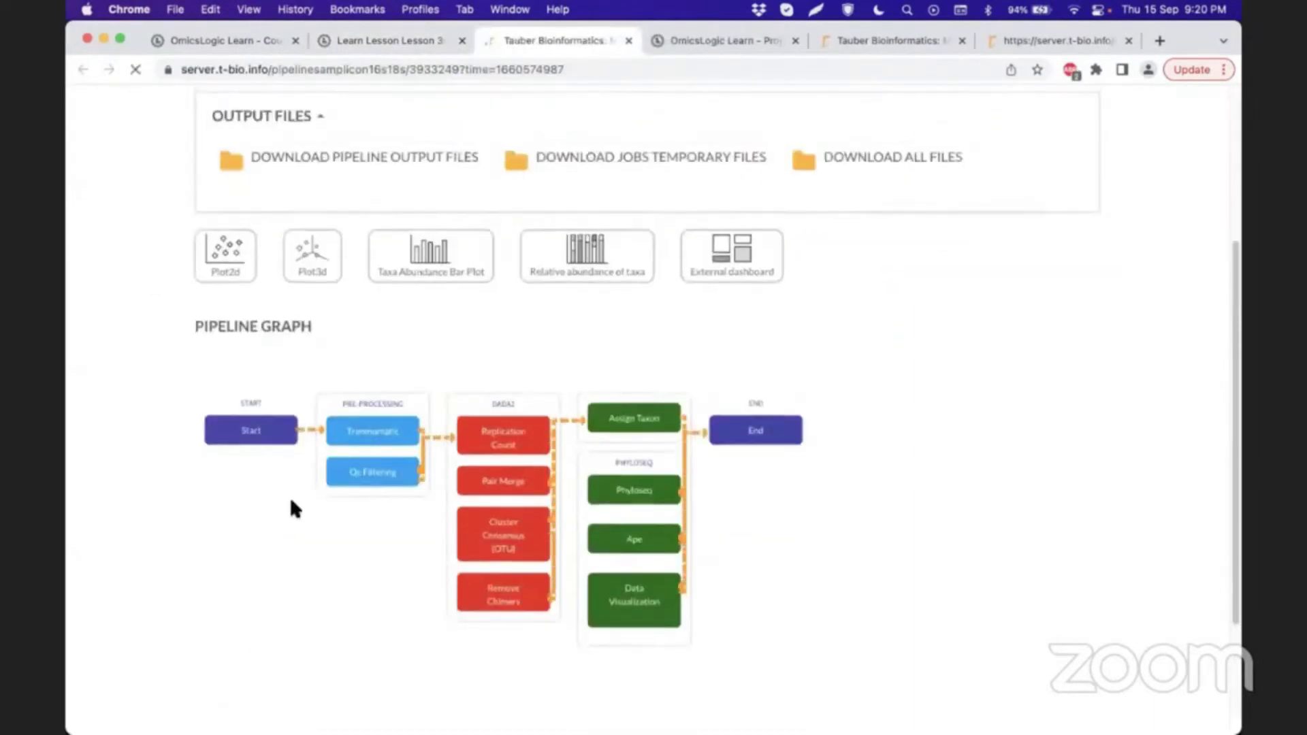
pyautogui.scroll(4, 403, 279)
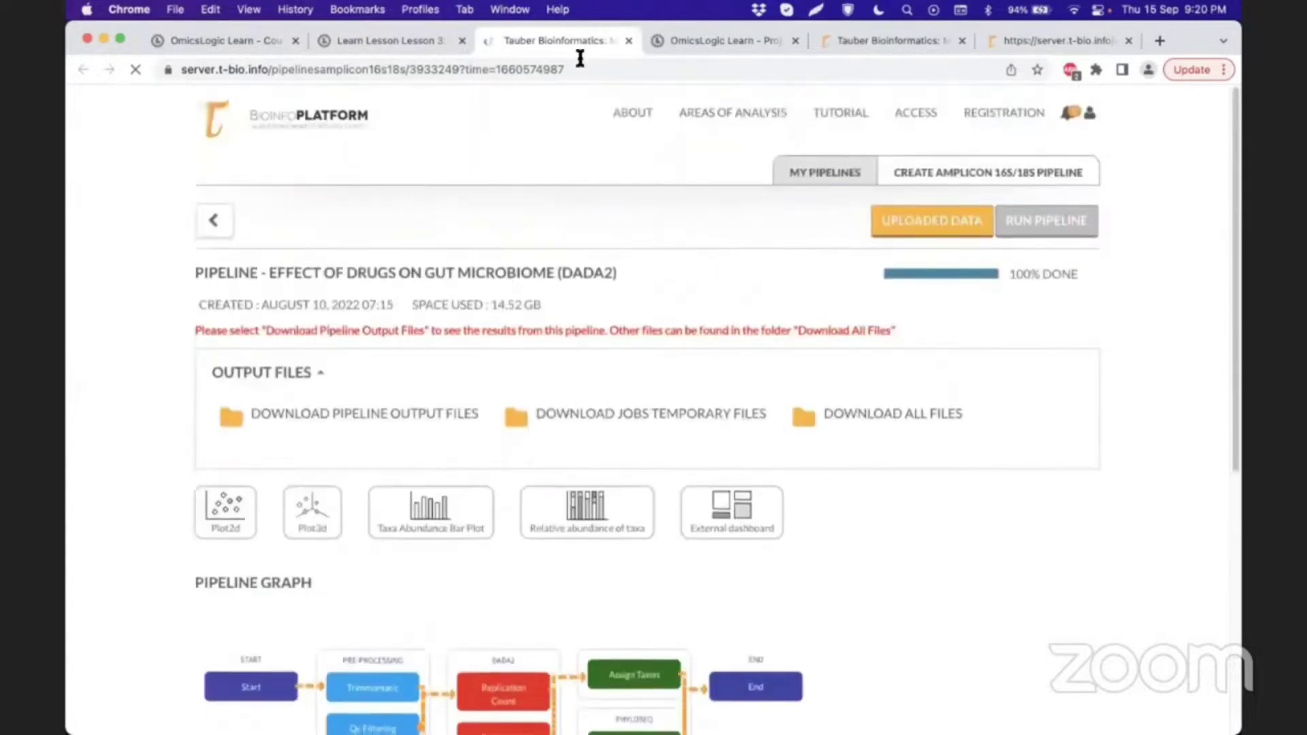
pyautogui.click(438, 55)
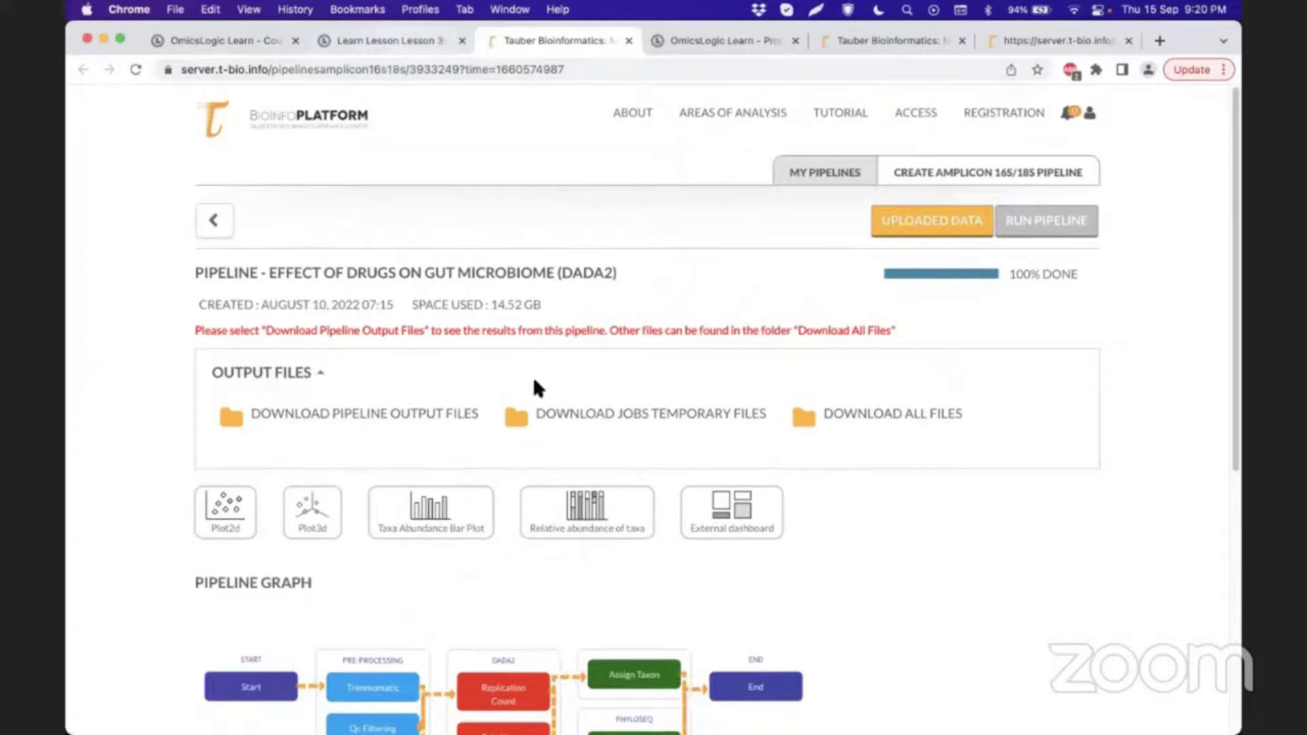
pyautogui.scroll(8, 123, 404)
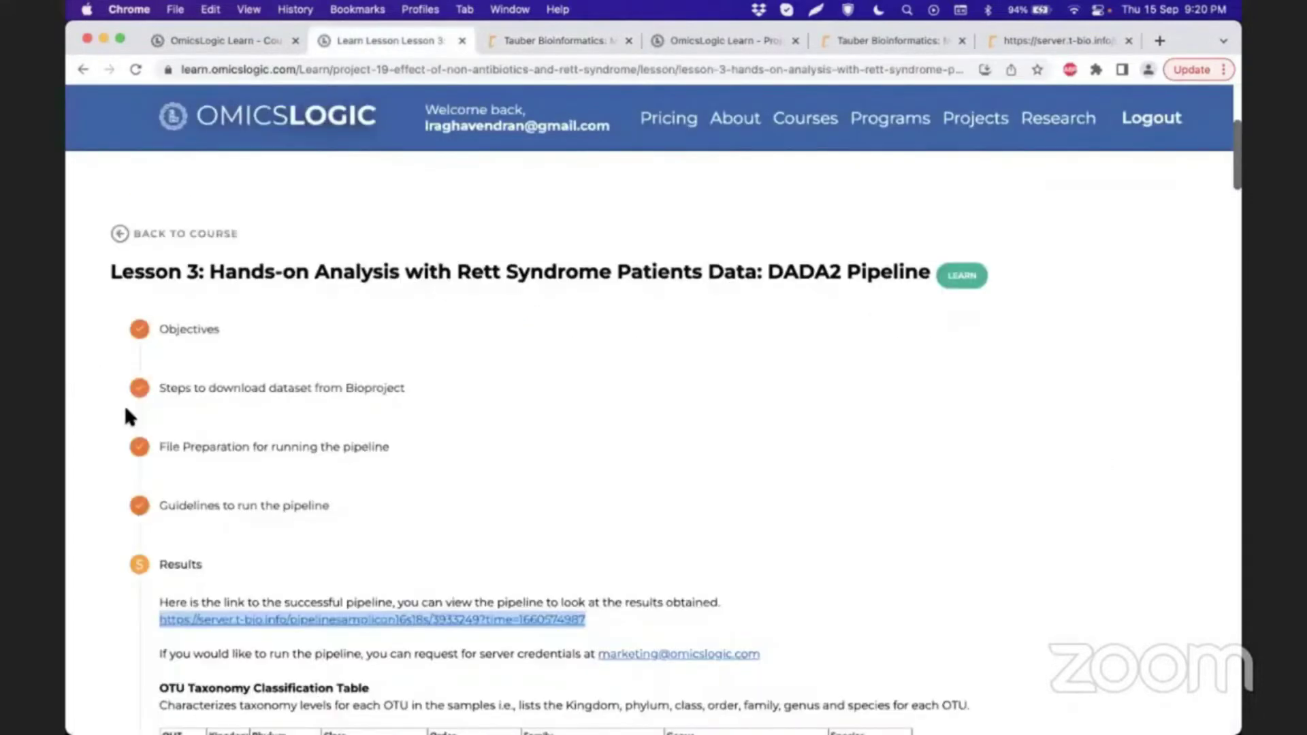
pyautogui.scroll(-5, 124, 404)
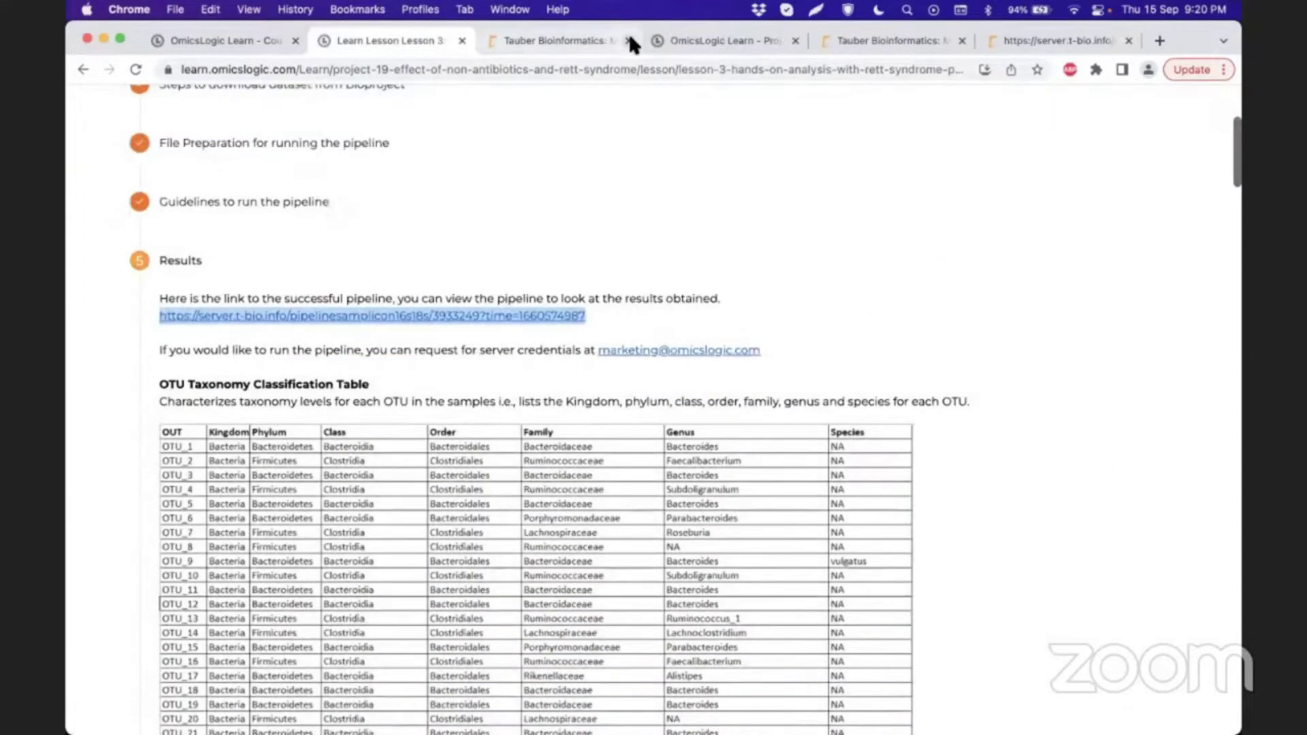
pyautogui.click(628, 38)
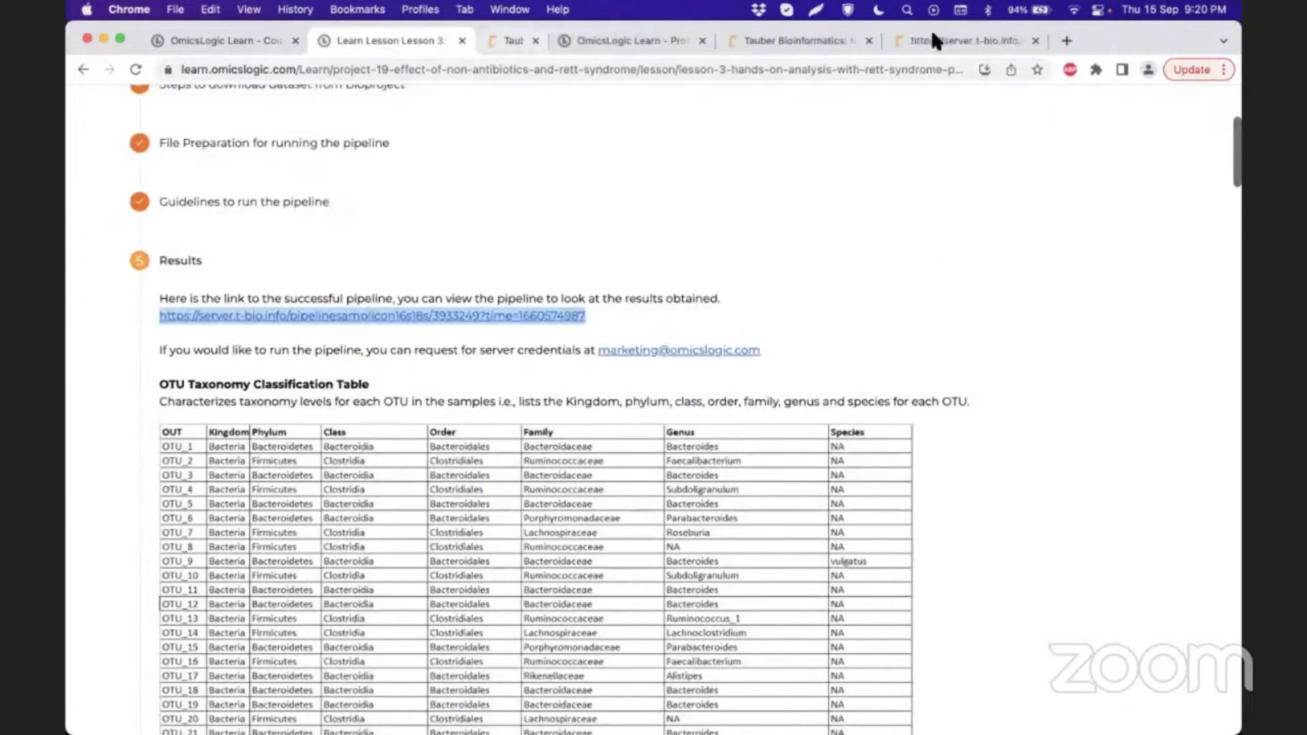
# Switch to the server.t-bio.info demo tab showing the taxa abundance bar plot for BKF01–BKF15.
pyautogui.click(1020, 43)
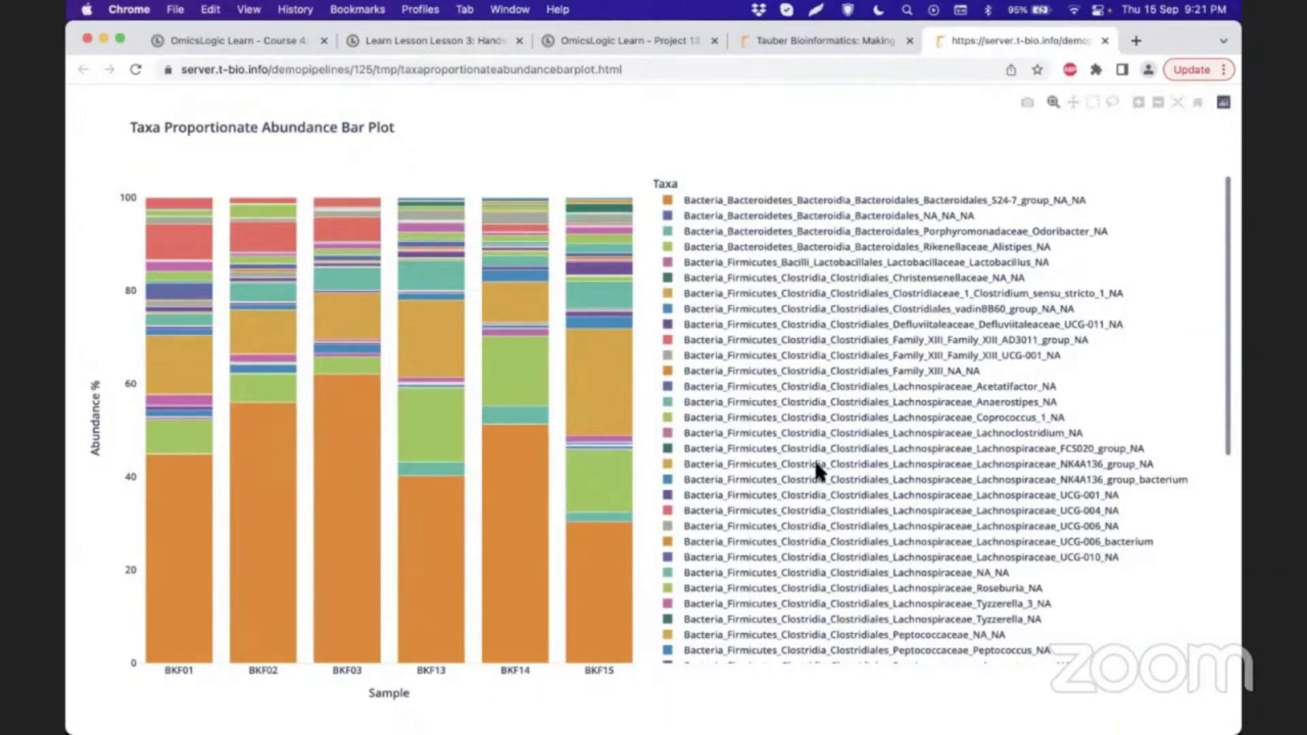
# Close the bar plot, expand the Amplicon 16s/18s and Metagenomics QIIME2 lists, and open 'DEMO: Rett Syndrome'.
pyautogui.press('super+w')
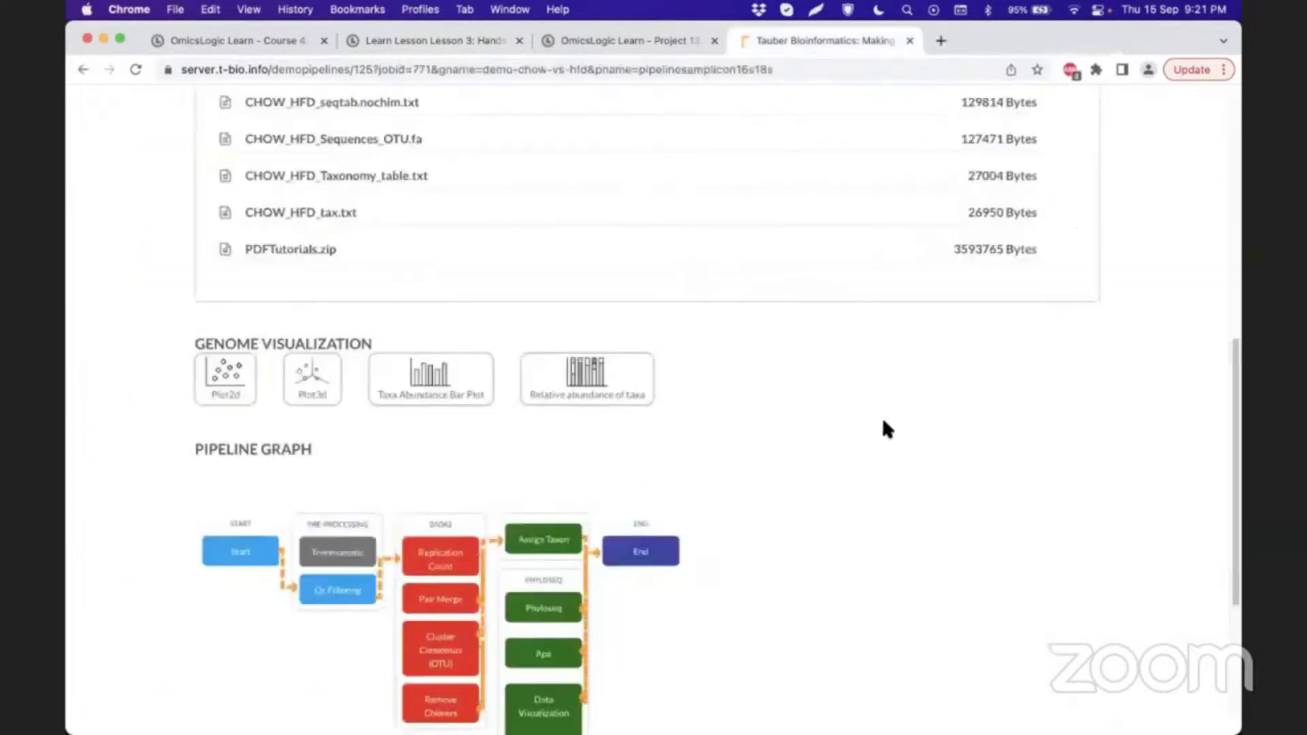
pyautogui.scroll(4, 900, 430)
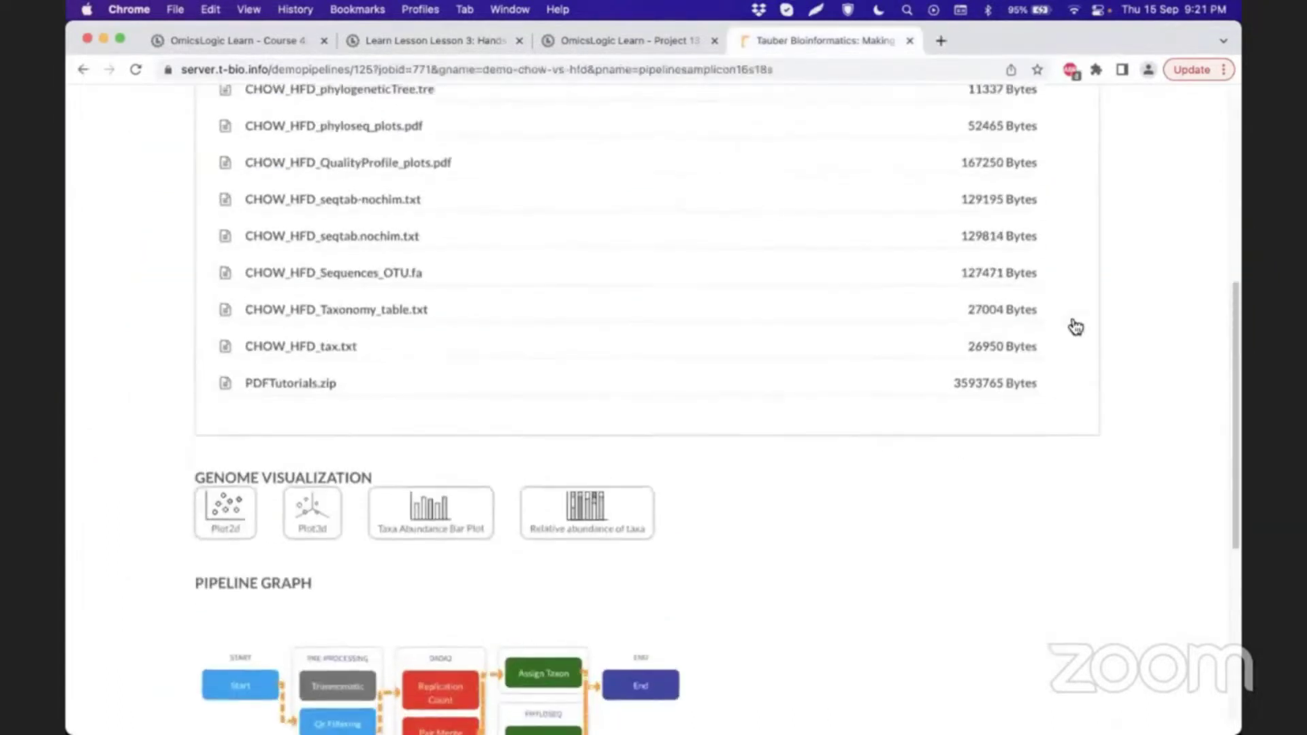
pyautogui.scroll(6, 443, 279)
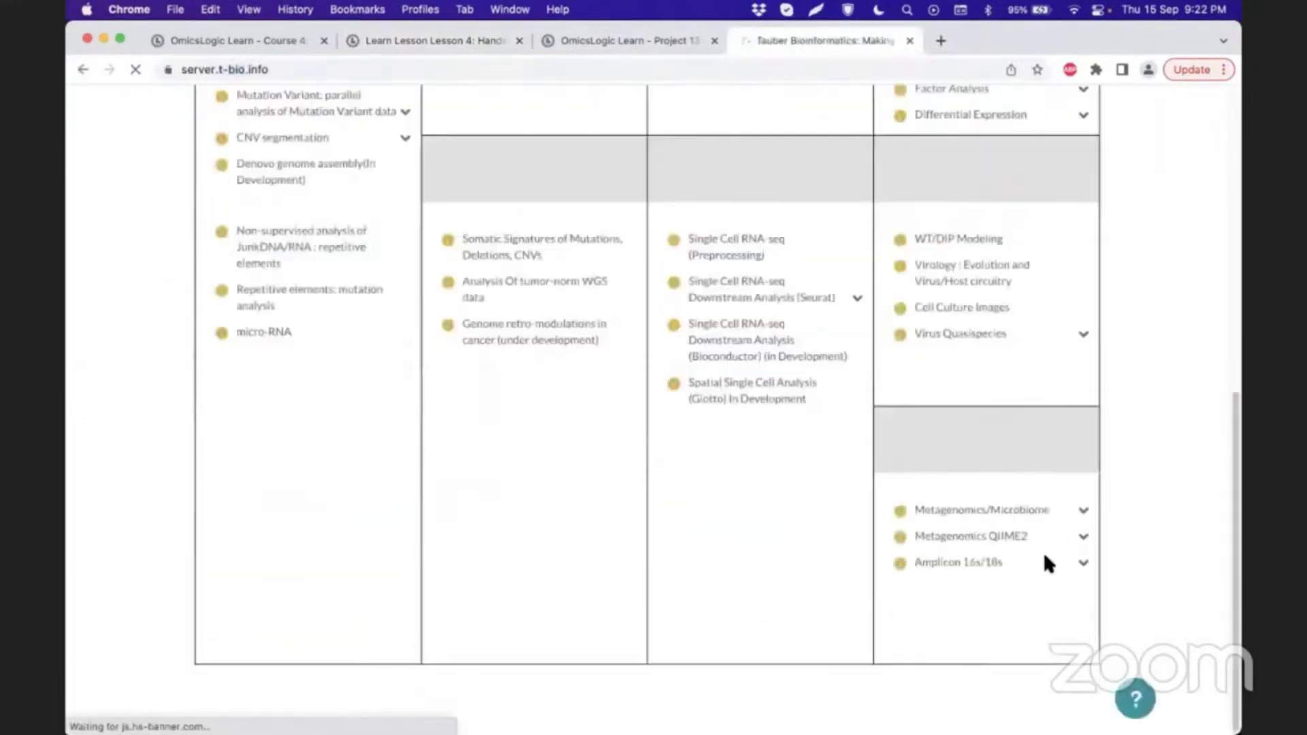
pyautogui.click(1083, 592)
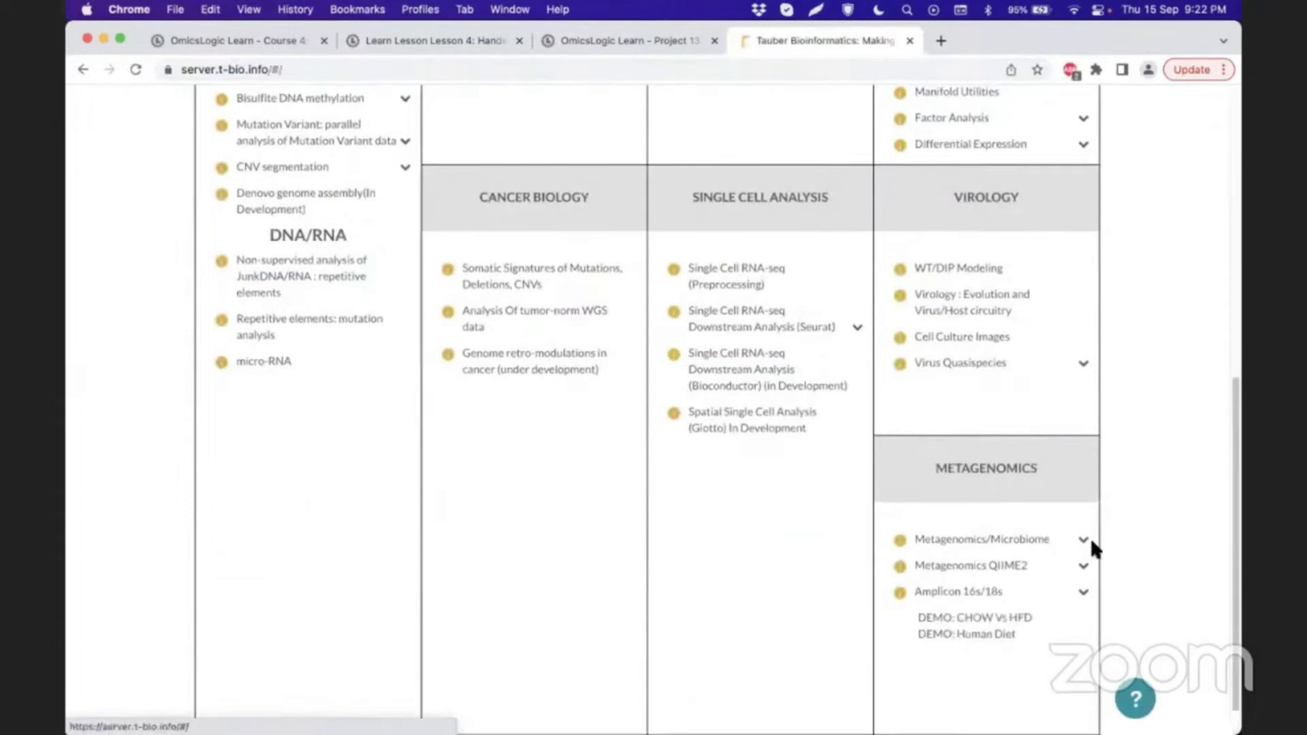
pyautogui.scroll(-1, 1090, 538)
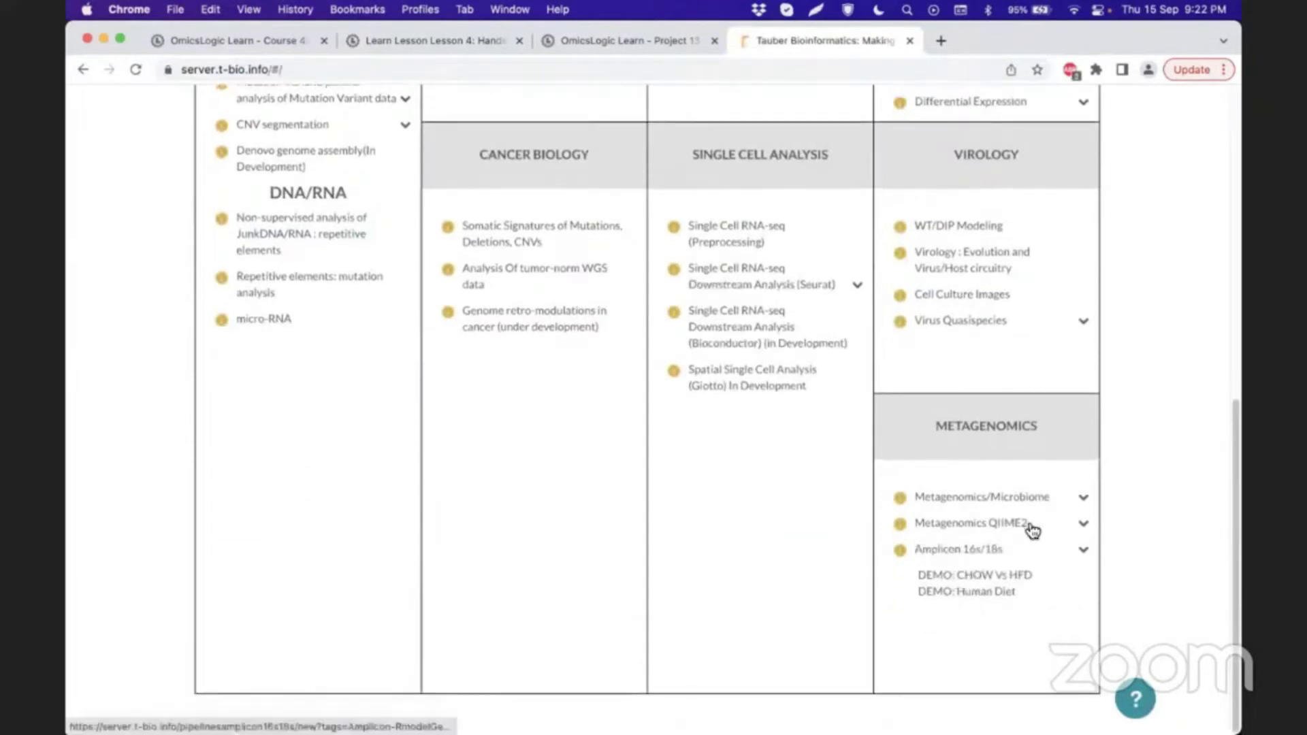
pyautogui.click(1084, 524)
pyautogui.click(960, 566)
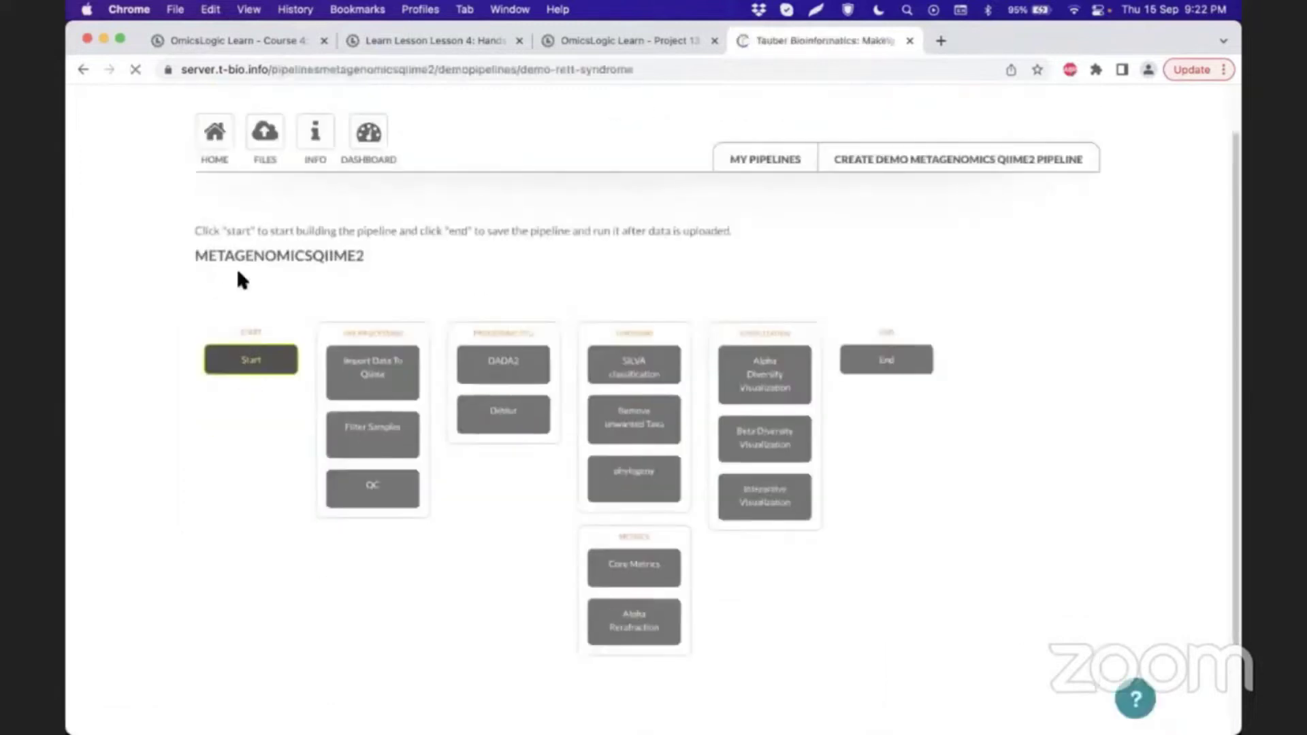
# Chain Start, Import Data To Qiime, DADA2 and SILVA classification, dismissing each tutorial popup.
pyautogui.scroll(-3, 241, 269)
pyautogui.click(241, 265)
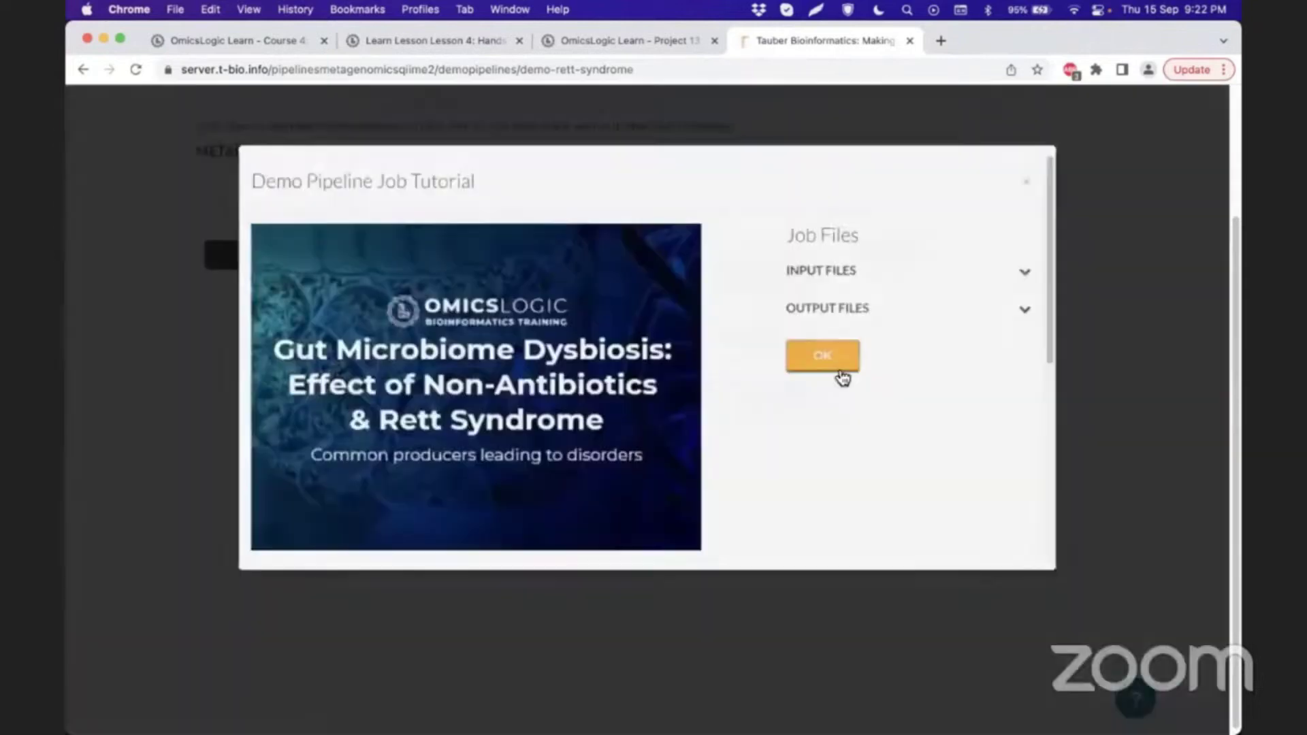
pyautogui.click(838, 364)
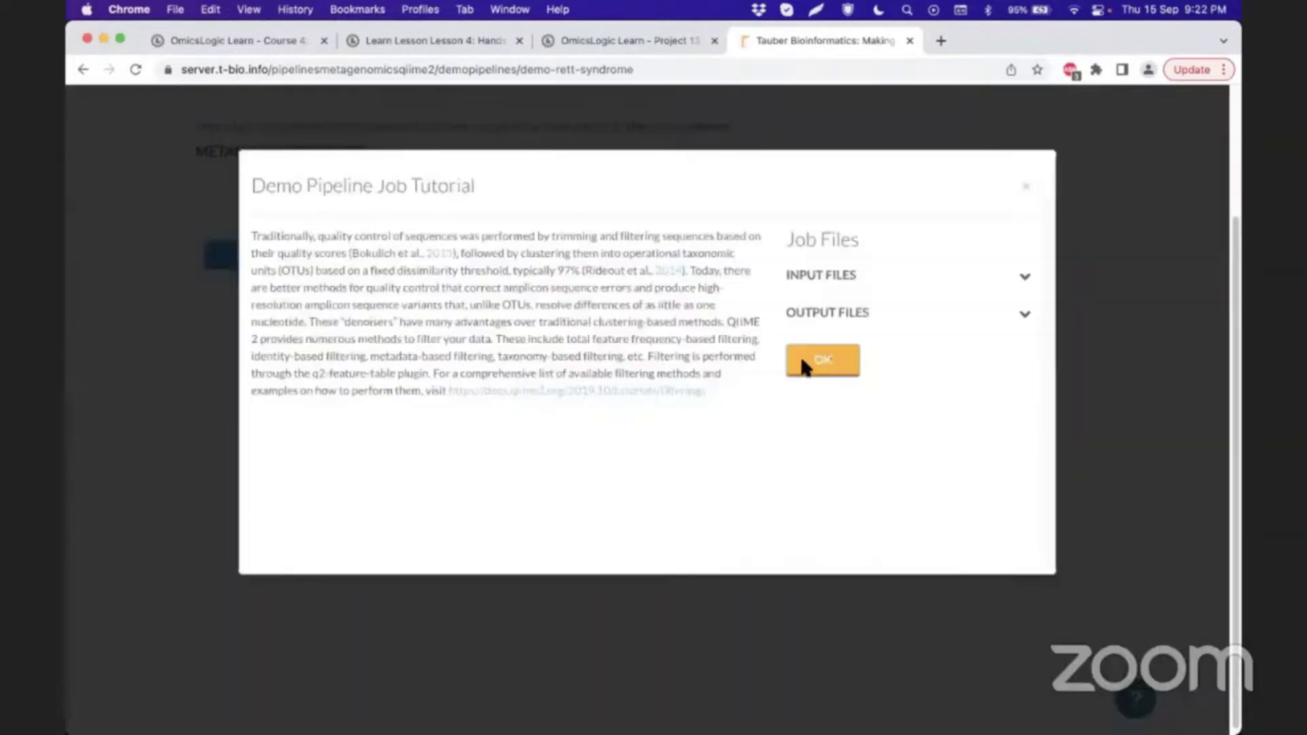
pyautogui.click(803, 366)
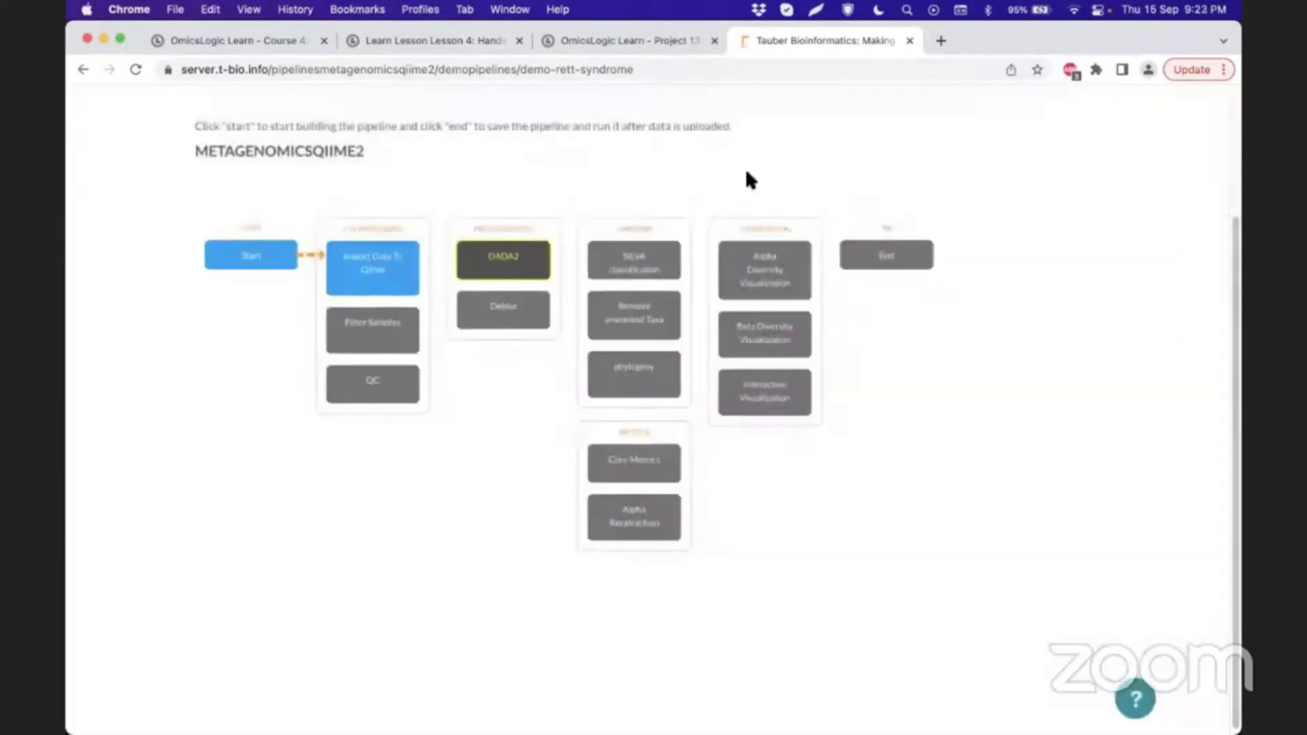
pyautogui.click(503, 253)
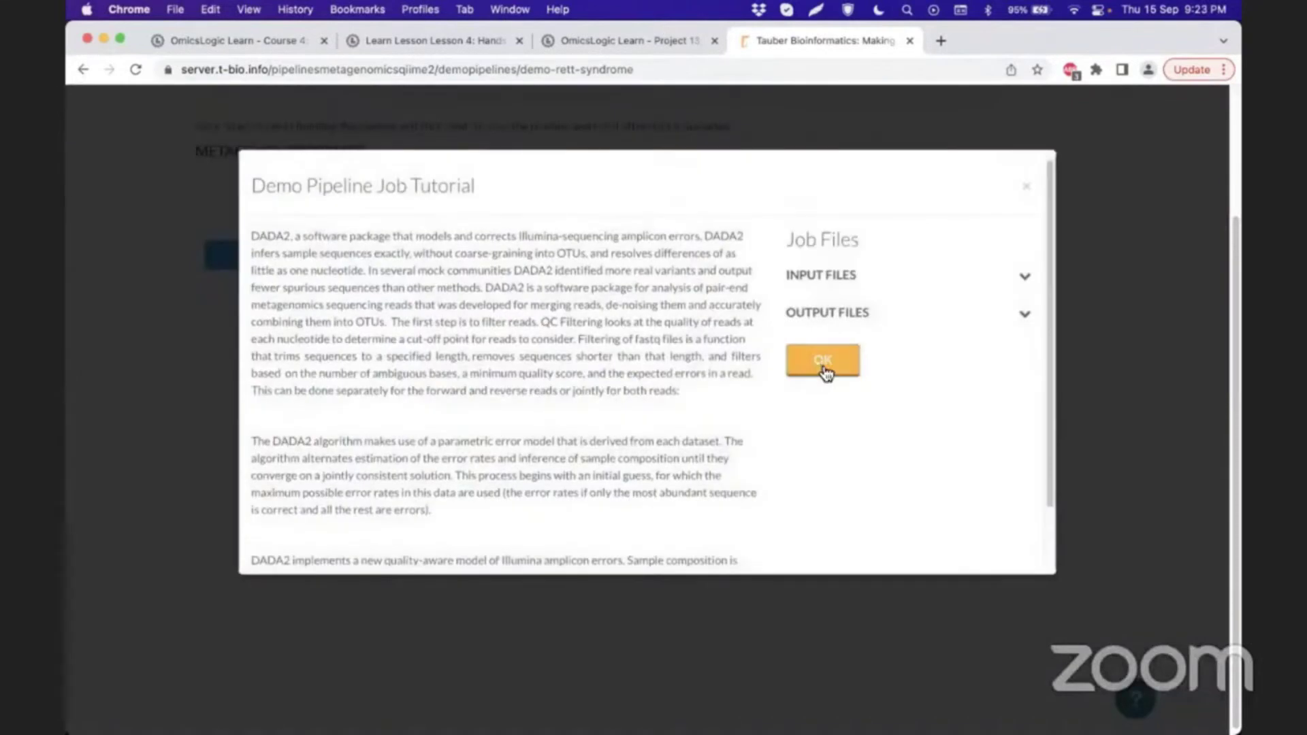
pyautogui.click(823, 360)
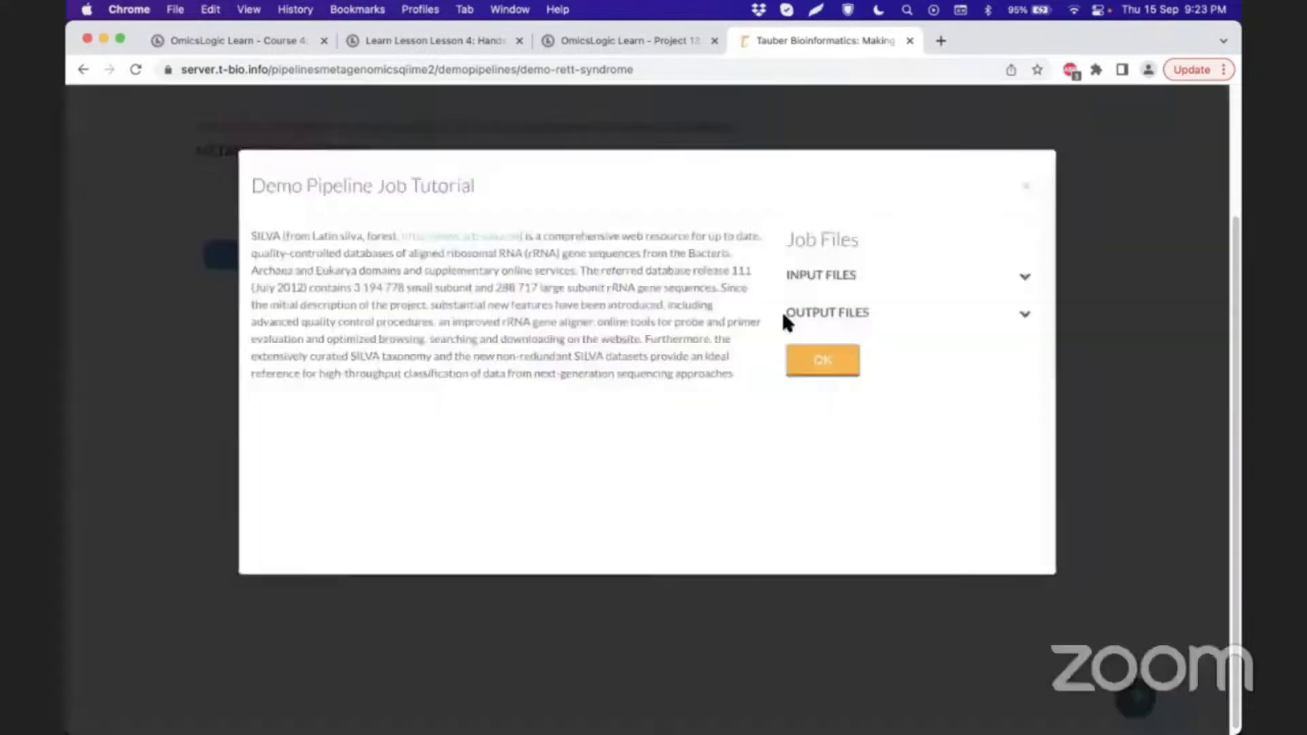
pyautogui.click(812, 366)
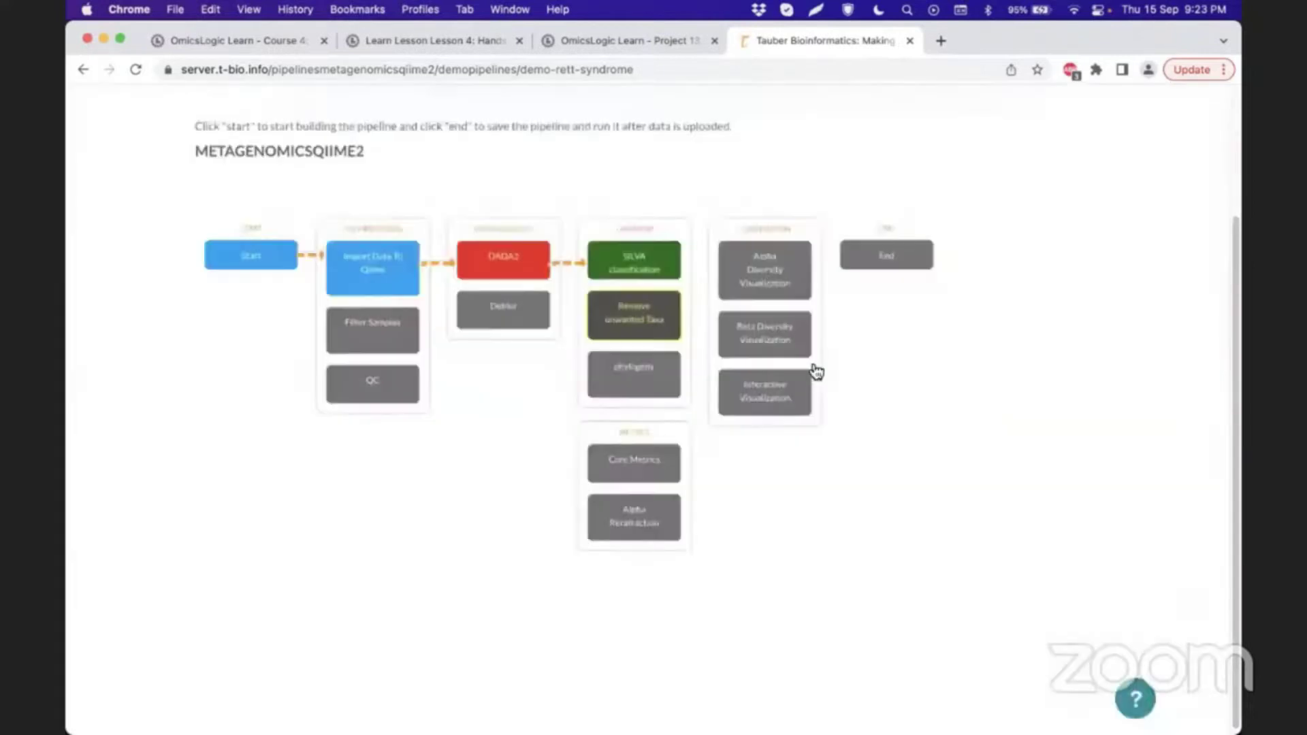
# Add Remove unwanted Taxa, phylogeny, Core Metrics and Alpha Rarefaction steps, closing their tutorials.
pyautogui.click(667, 324)
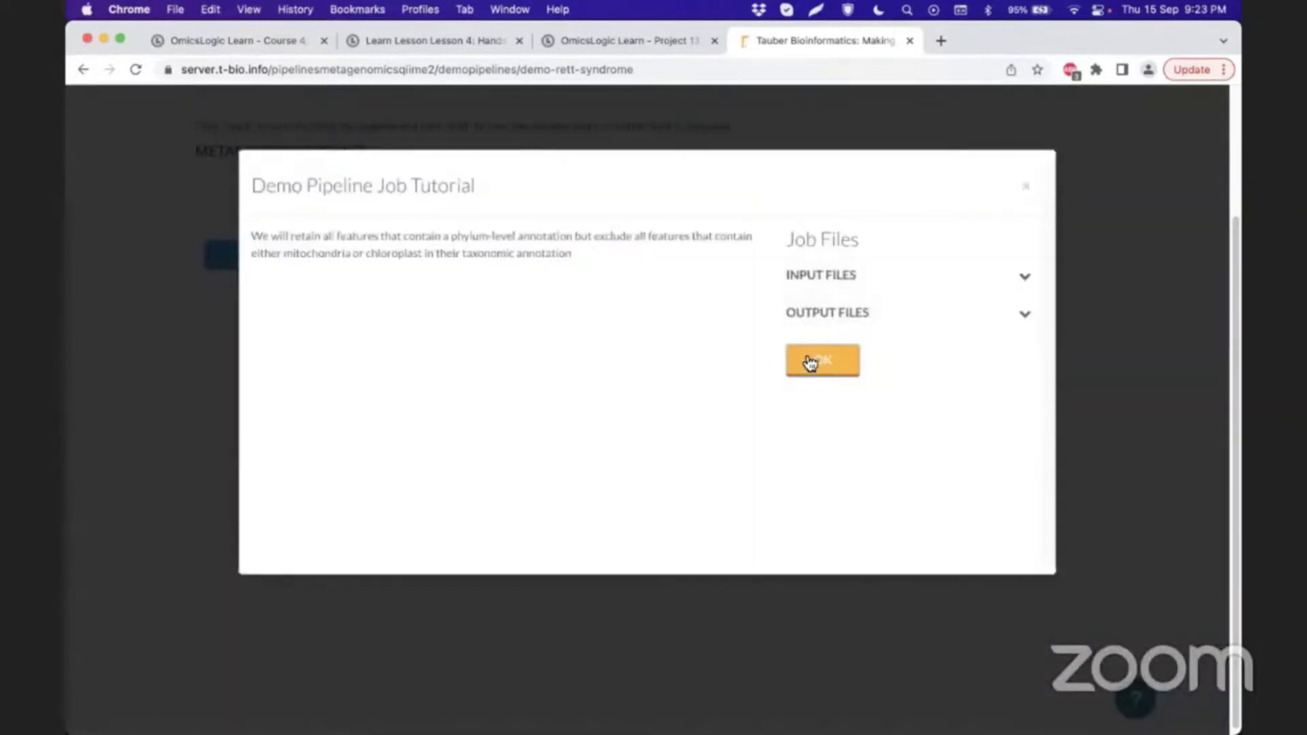
pyautogui.click(809, 363)
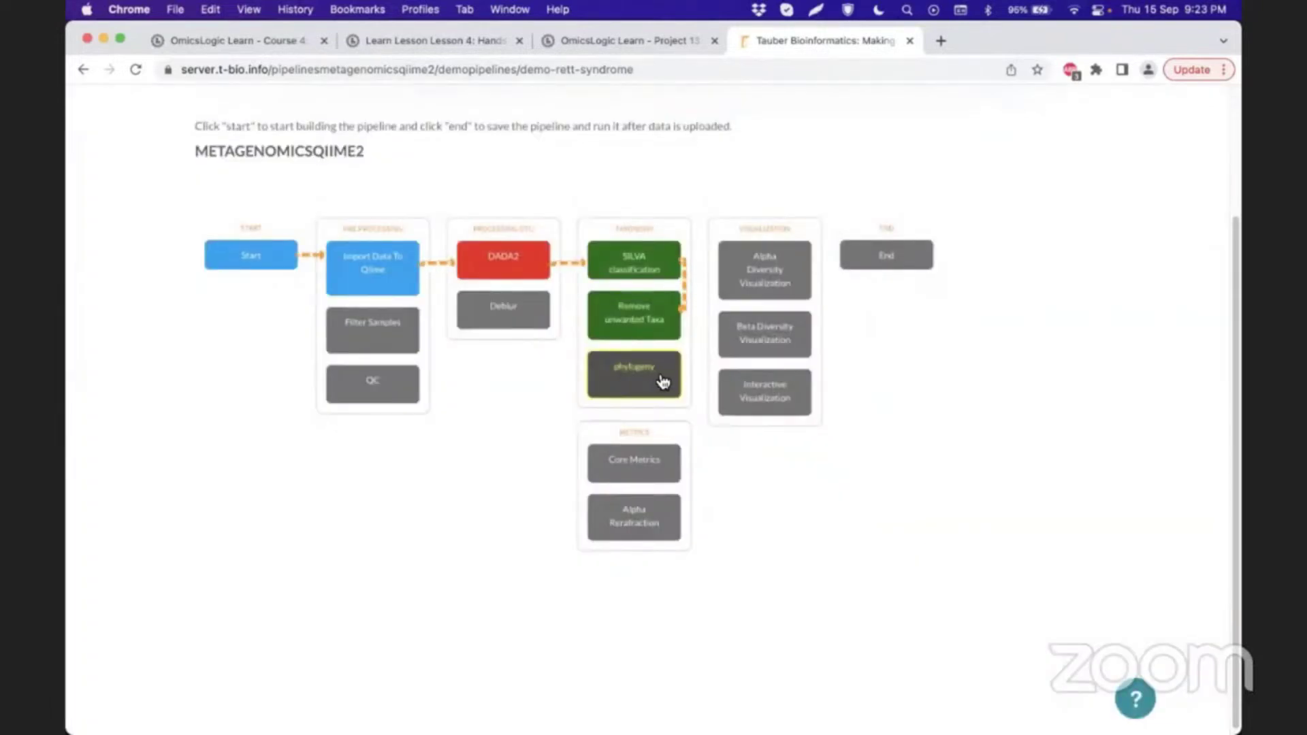
pyautogui.click(626, 376)
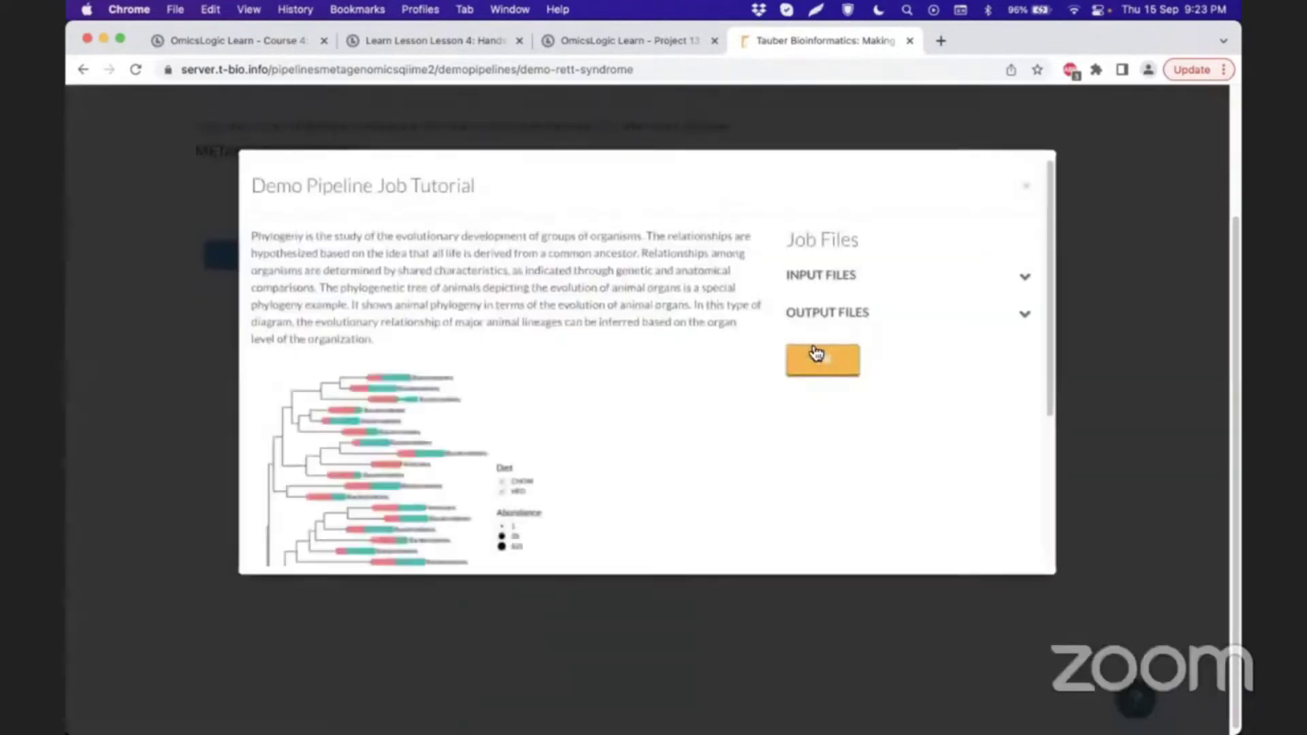
pyautogui.click(814, 359)
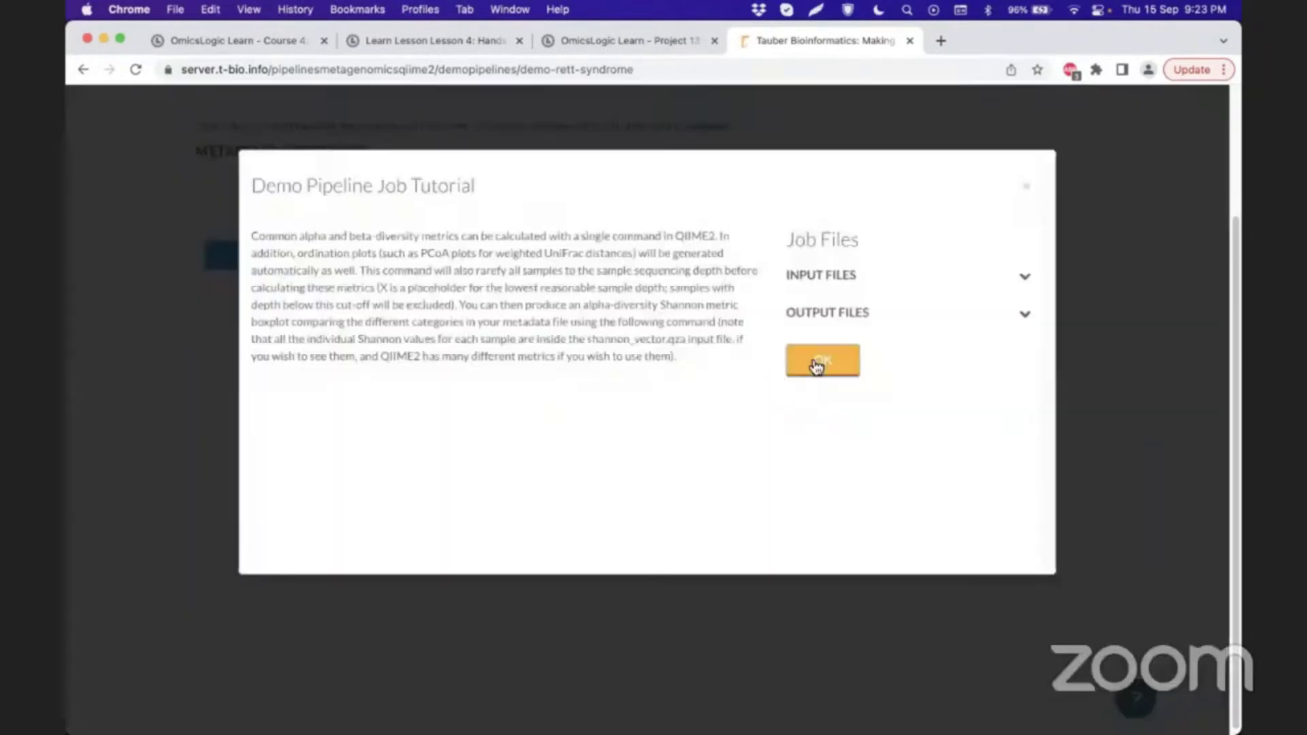
pyautogui.click(818, 361)
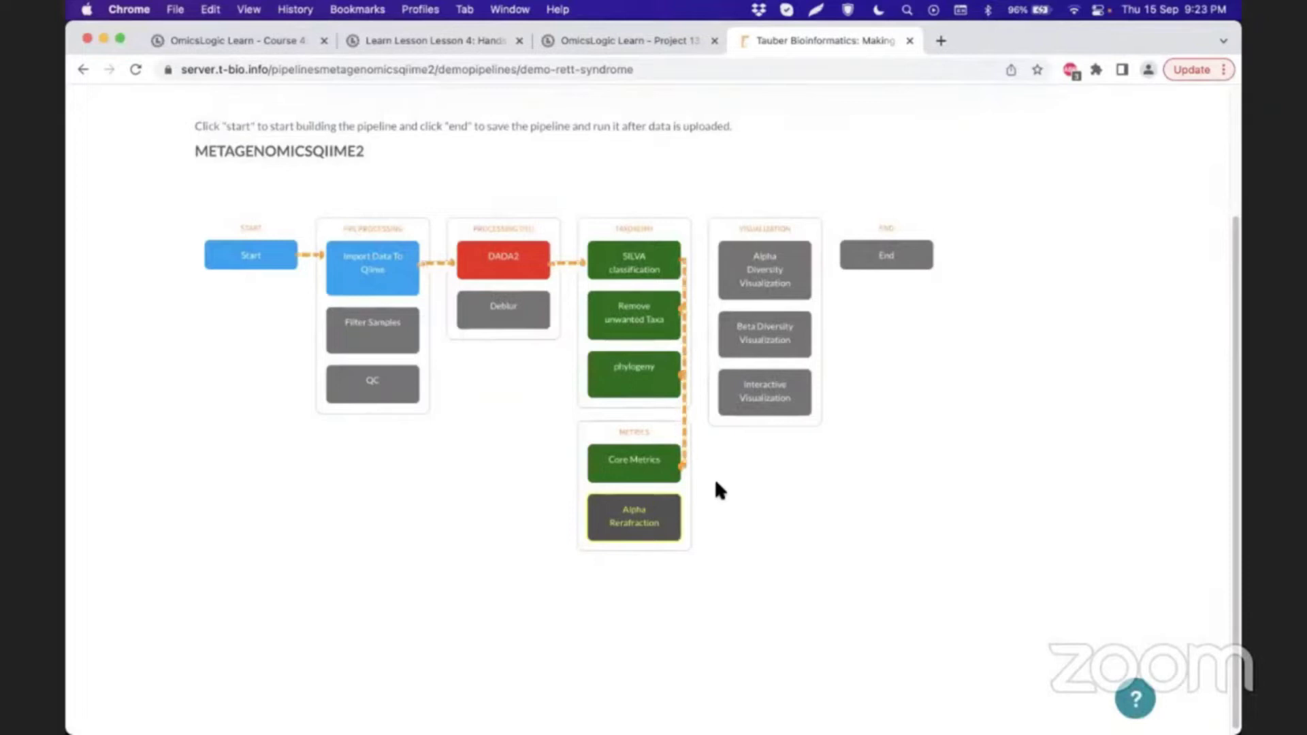
pyautogui.click(694, 501)
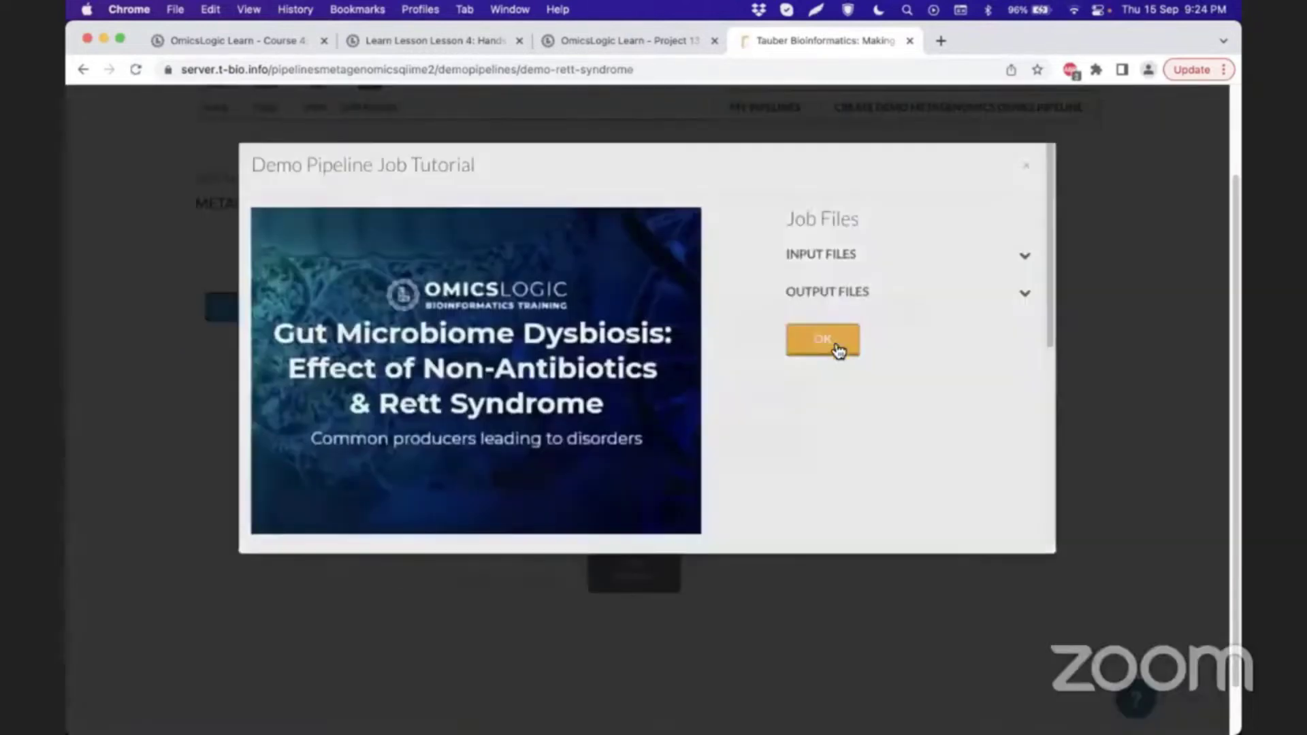
# Dismiss the introductory Demo Pipeline Job Tutorial popup.
pyautogui.click(823, 341)
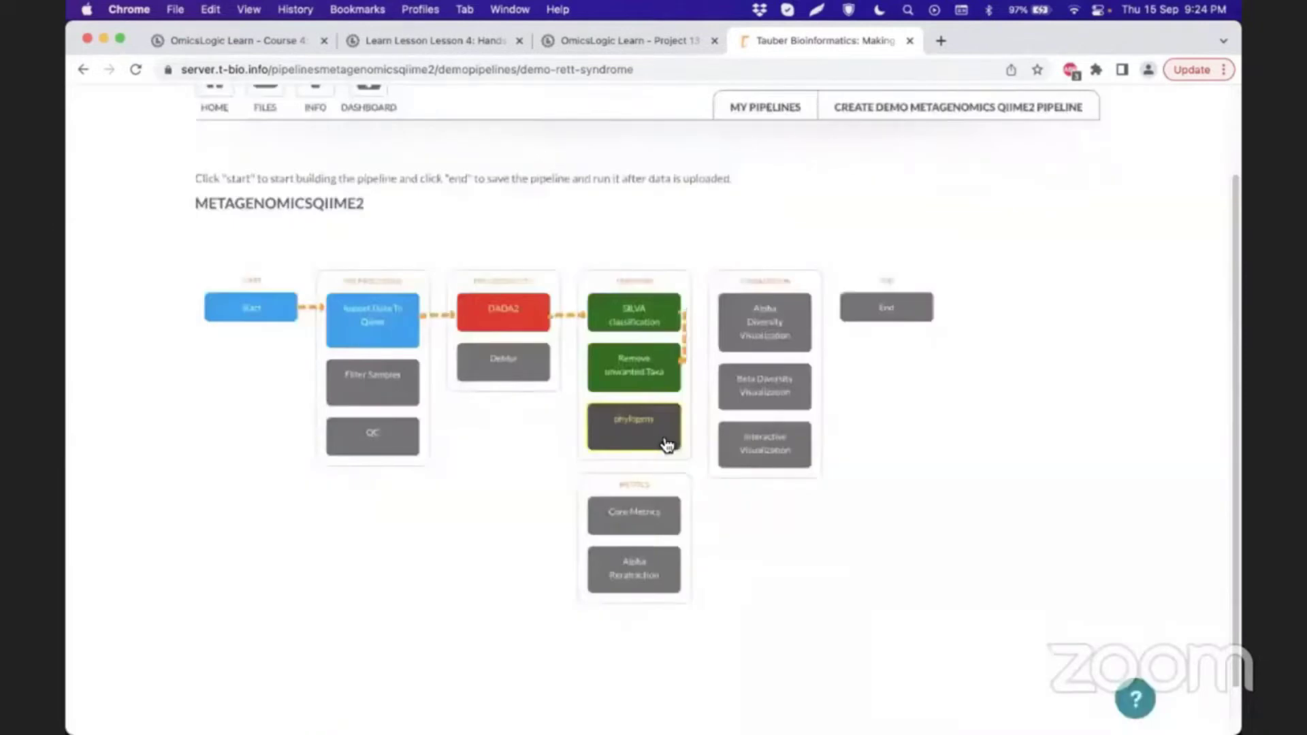
# Add phylogeny, Core Metrics, Alpha Rarefaction and Alpha Diversity Visualization steps, closing each tutorial.
pyautogui.click(623, 436)
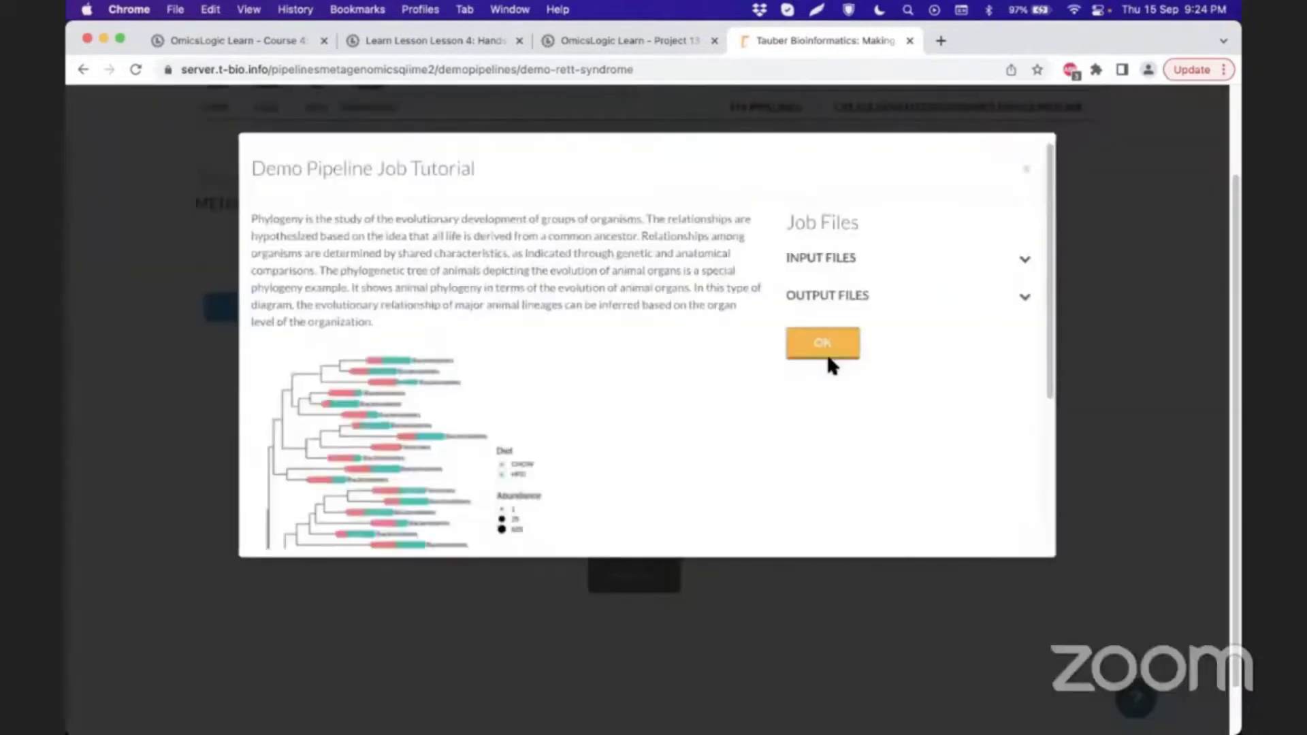
pyautogui.click(829, 361)
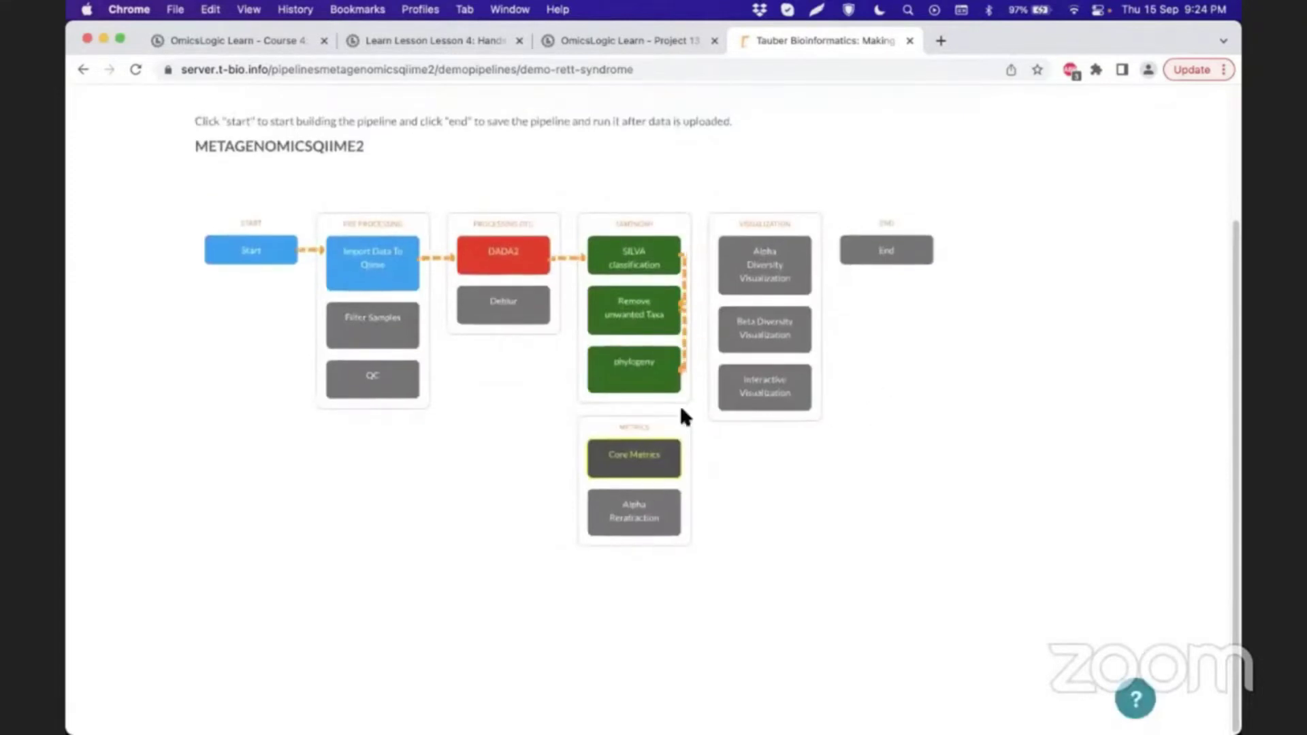
pyautogui.click(772, 407)
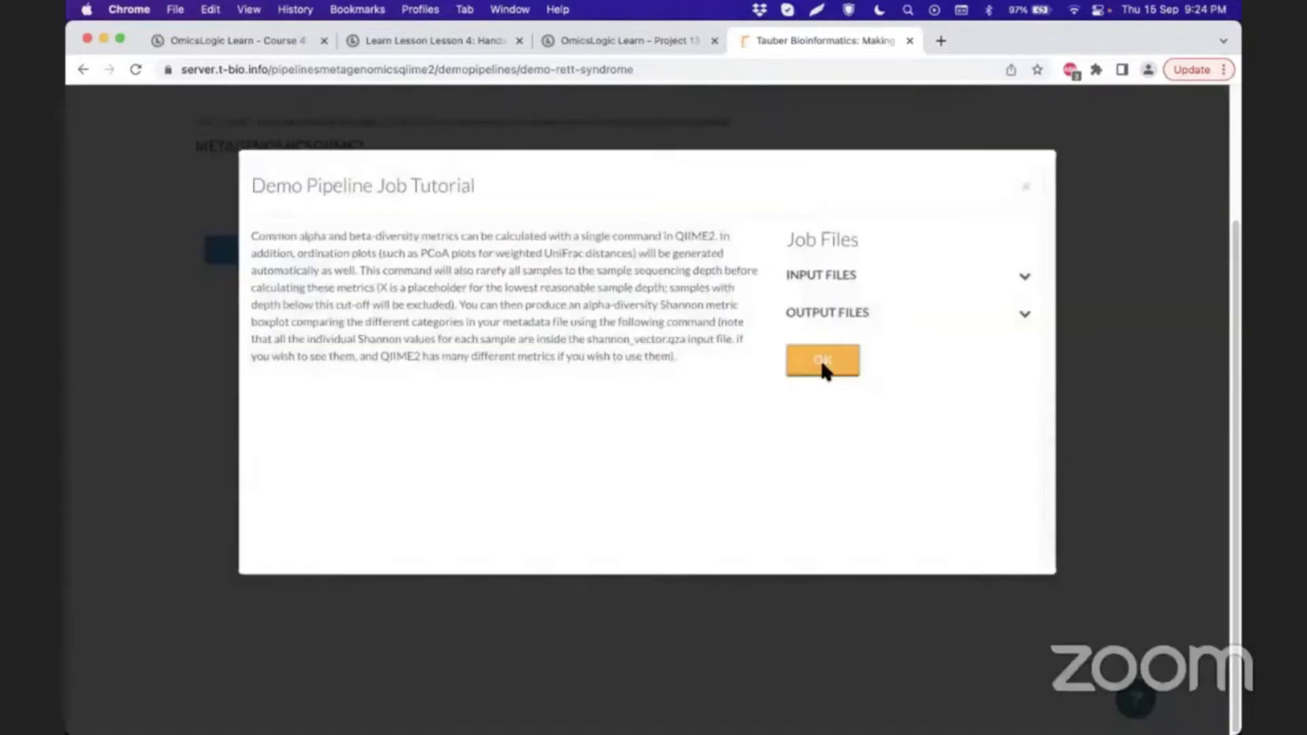
pyautogui.click(752, 446)
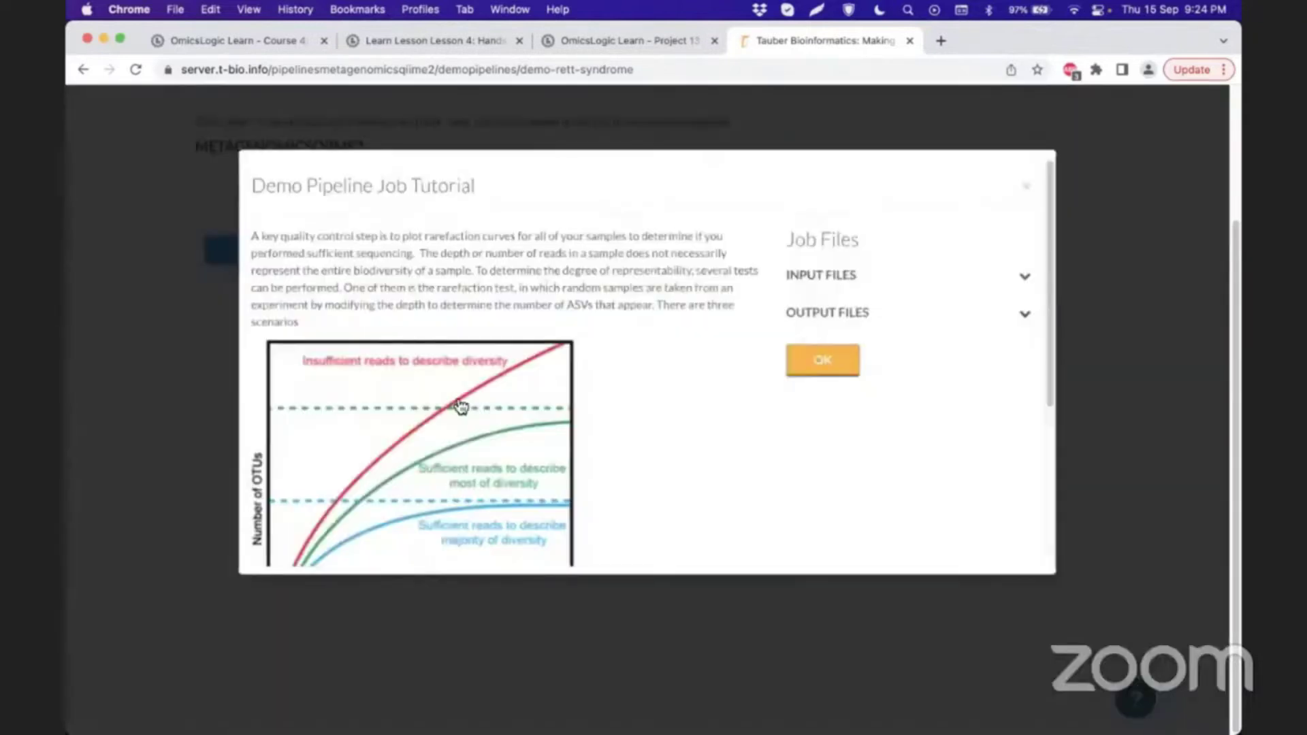
pyautogui.click(820, 359)
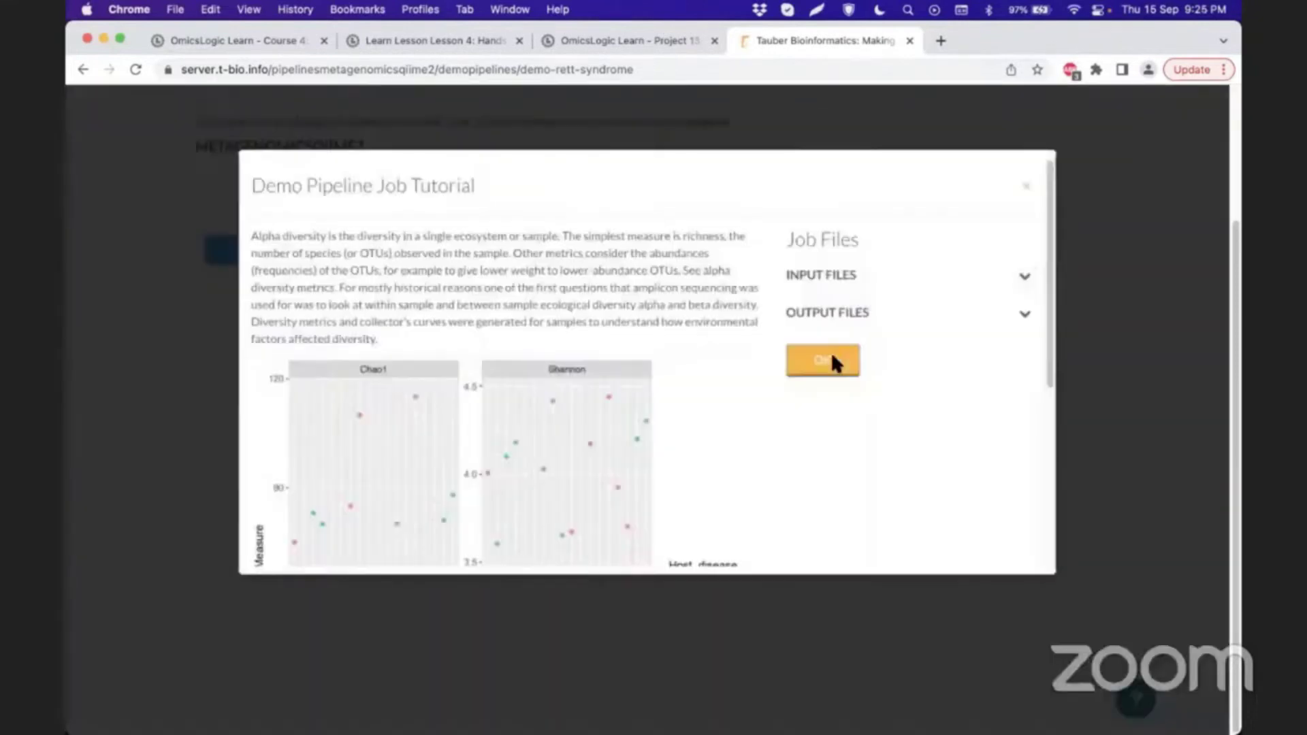
pyautogui.click(831, 358)
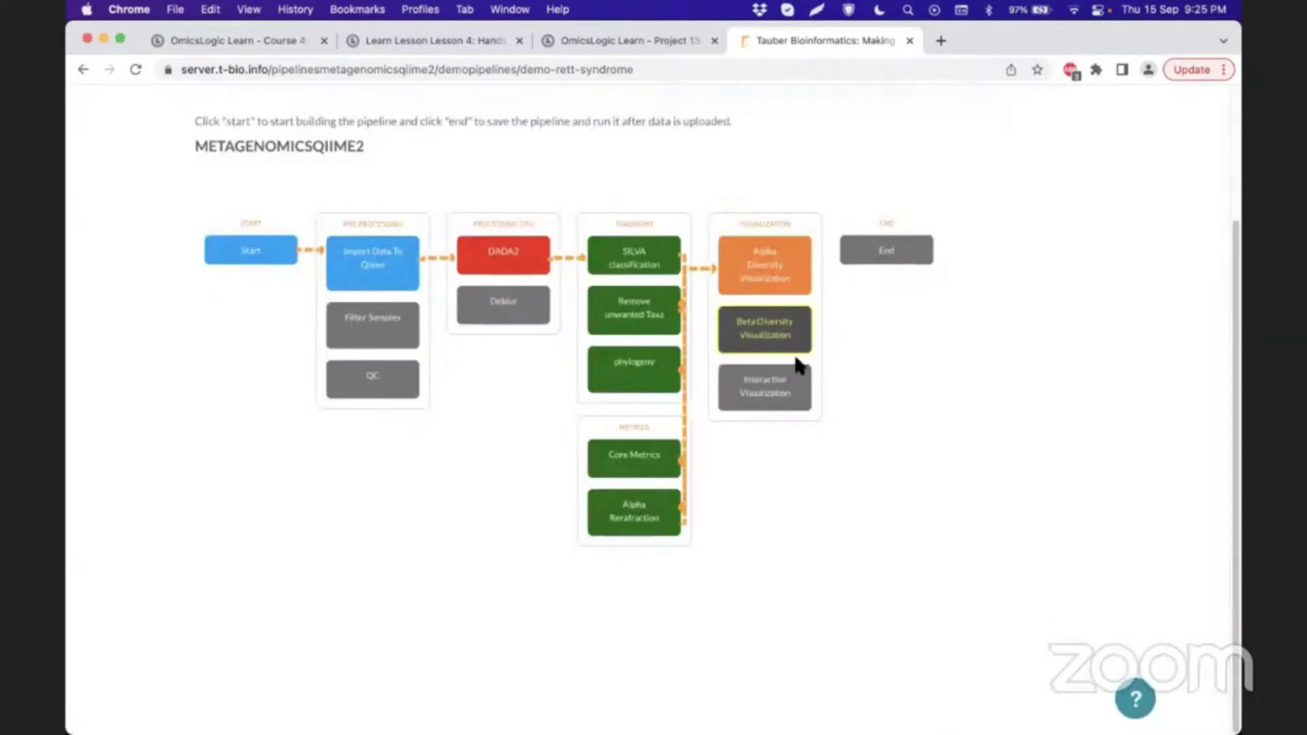
# Add Beta Diversity and Interactive Visualization steps, finish at End, and run the demo pipeline.
pyautogui.click(796, 332)
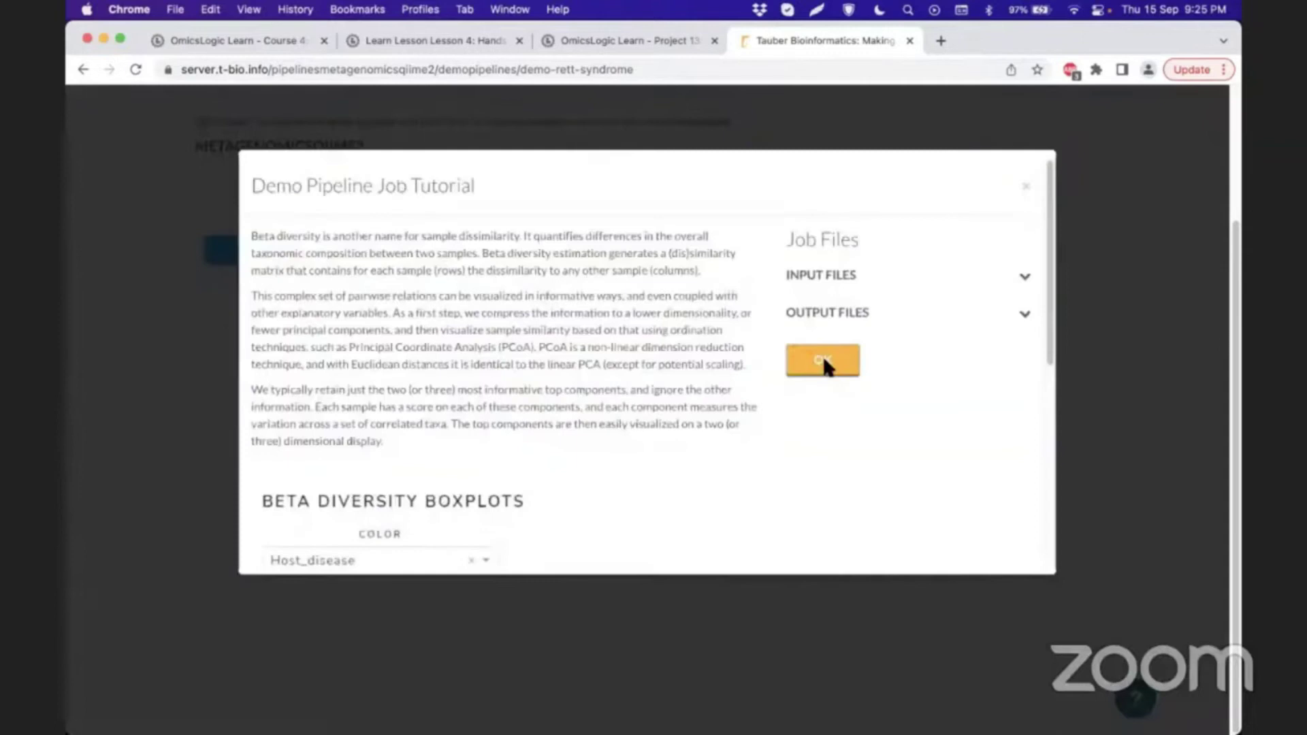
pyautogui.click(822, 369)
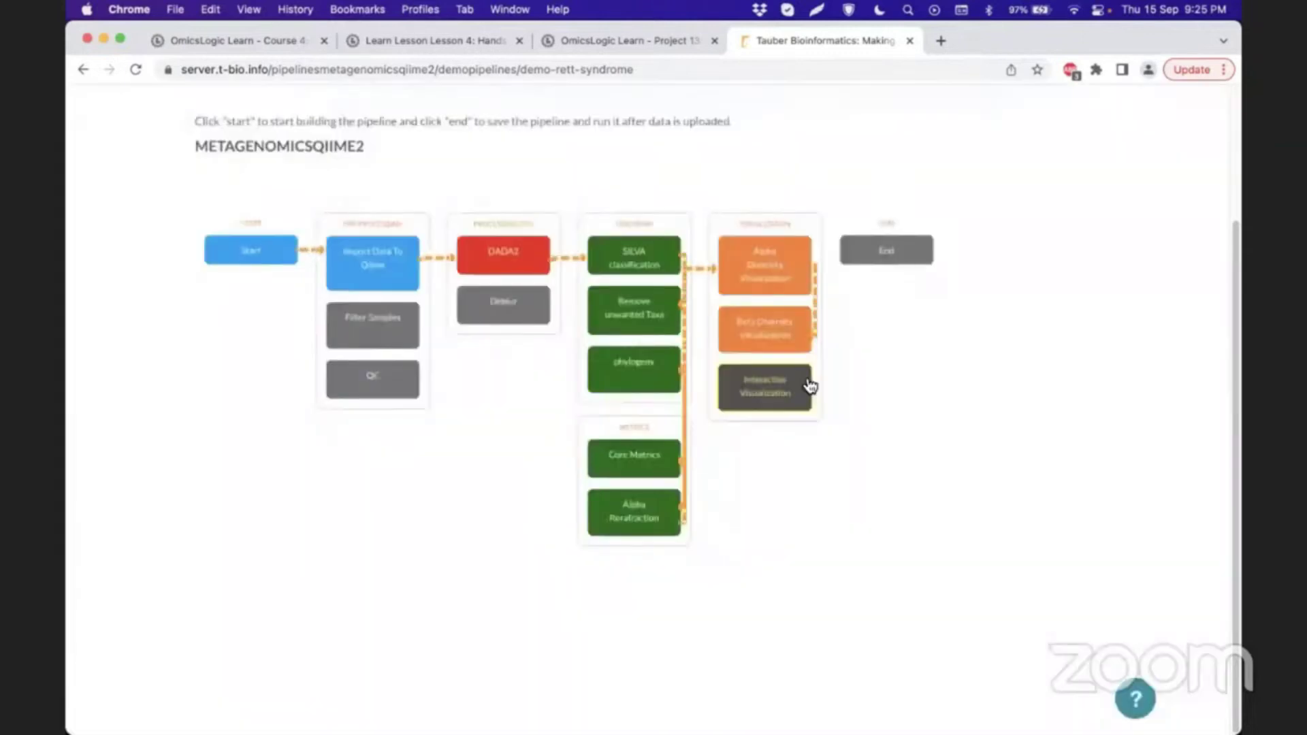
pyautogui.click(761, 402)
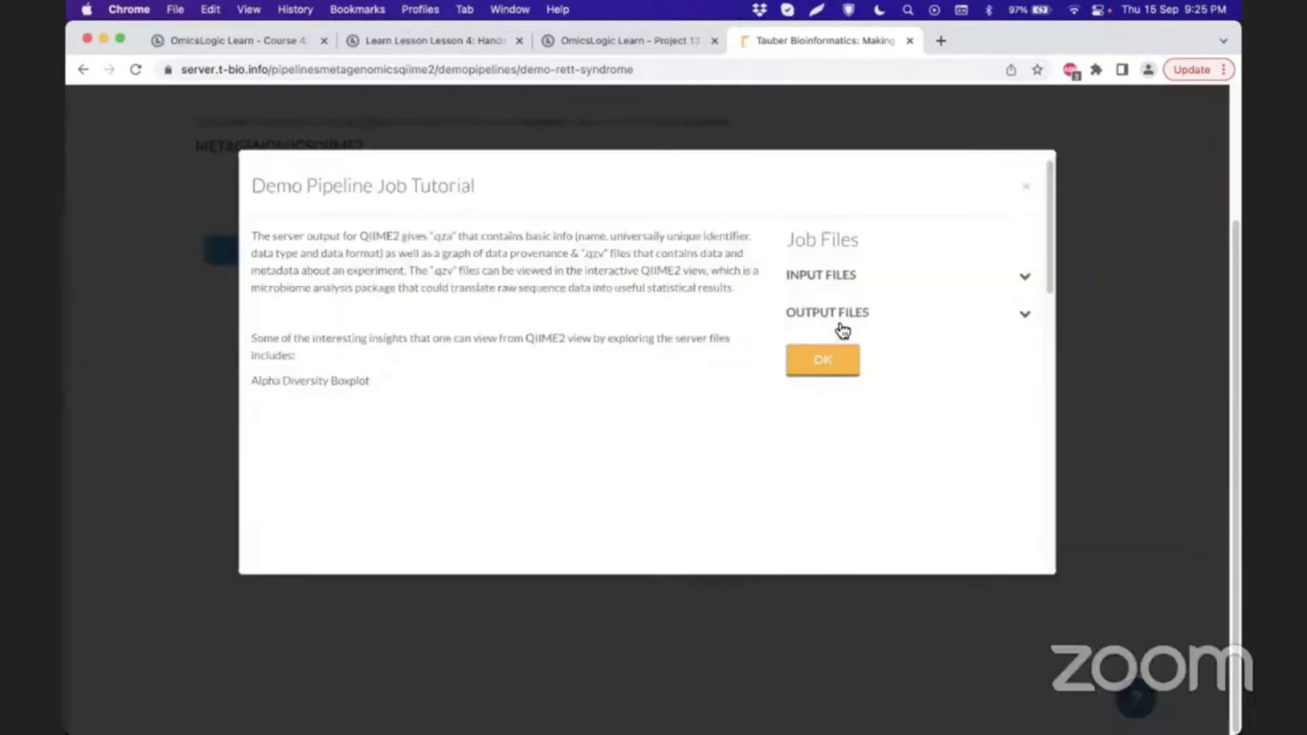
pyautogui.click(831, 361)
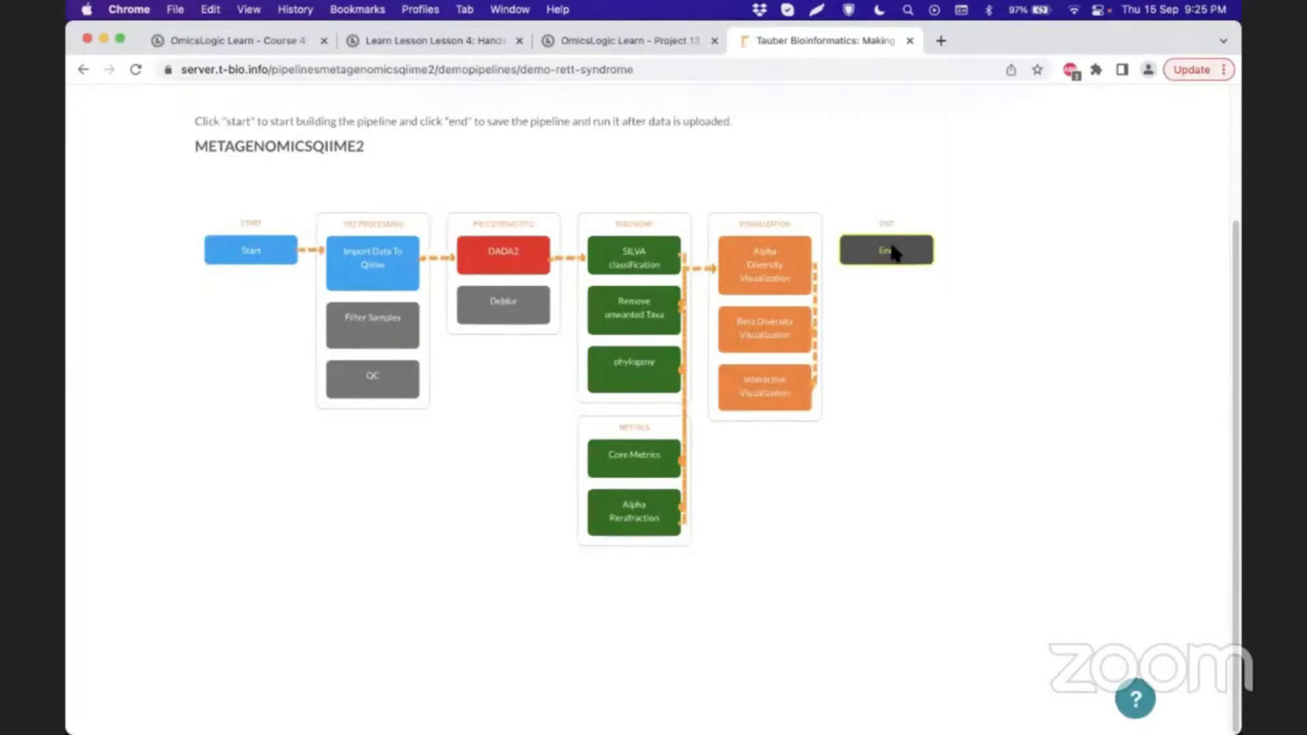
pyautogui.click(892, 253)
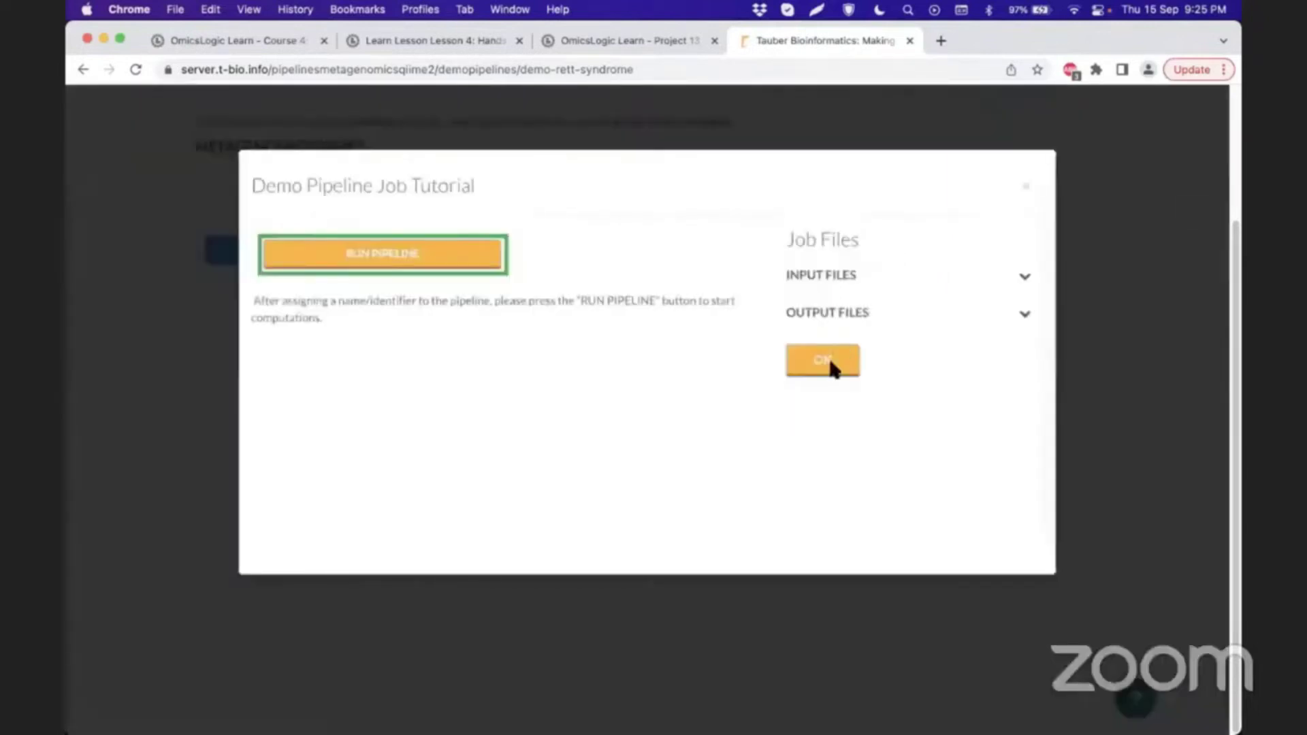
pyautogui.click(840, 353)
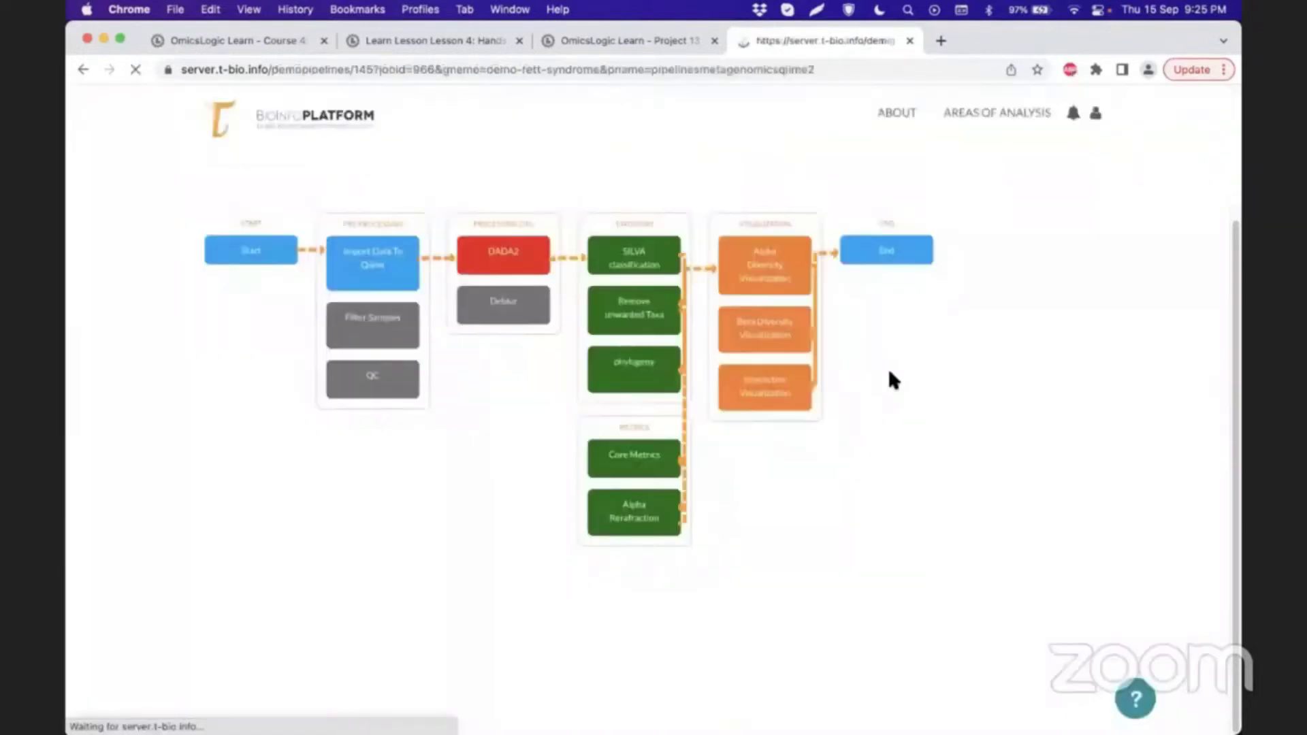
# Scroll down the Rett syndrome job page to the External Dashboard.
pyautogui.scroll(-2, 854, 292)
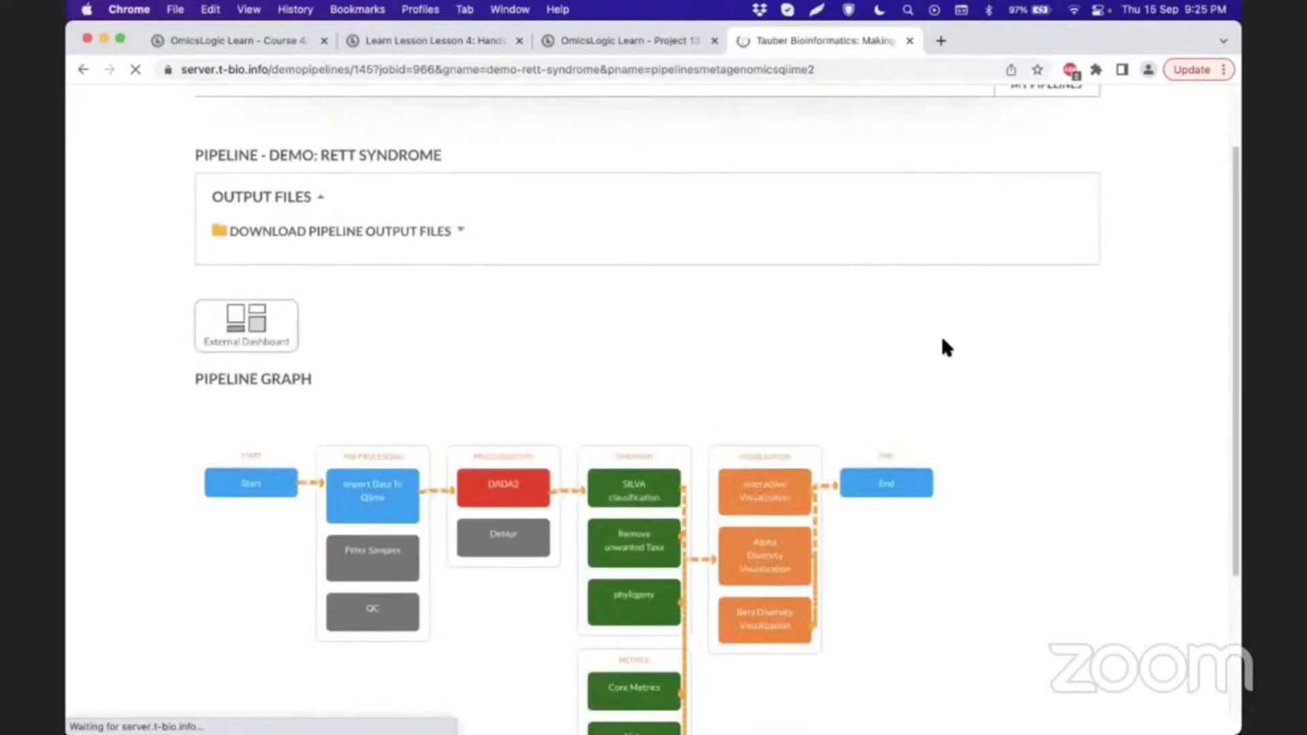
pyautogui.scroll(-1, 946, 349)
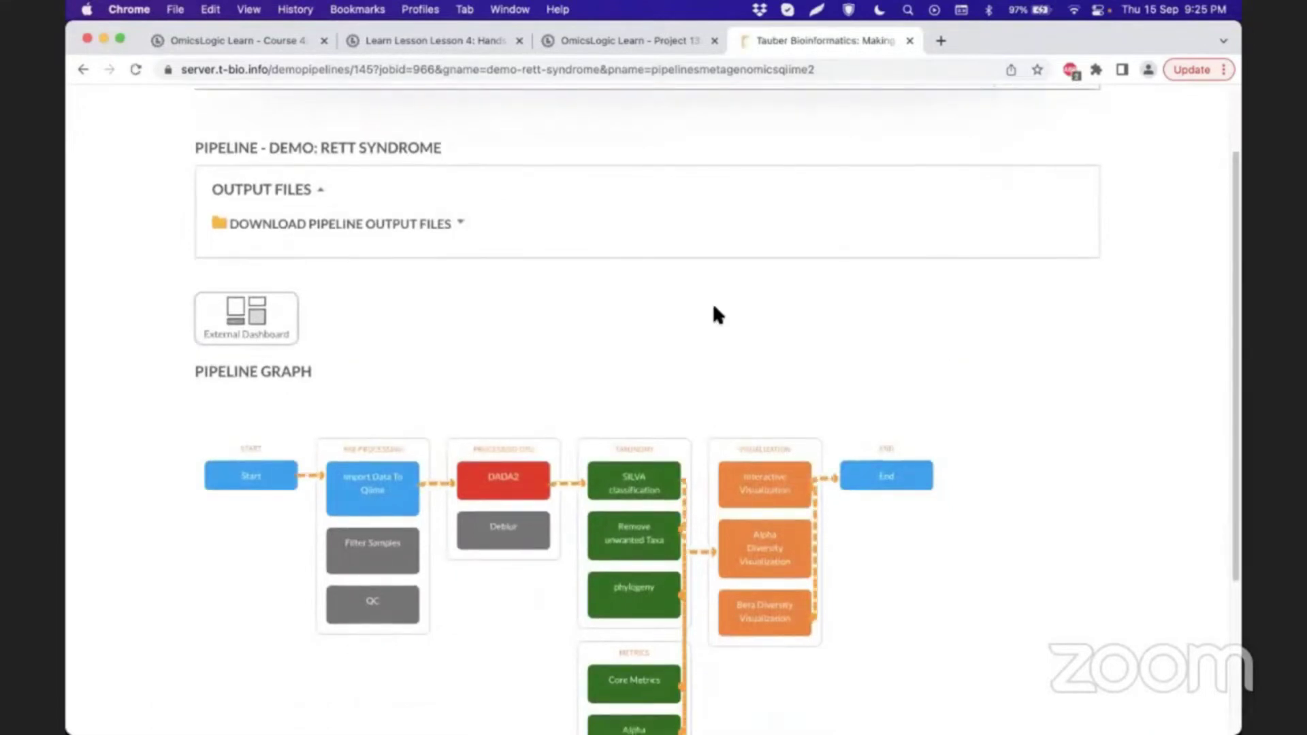
pyautogui.scroll(-2, 407, 300)
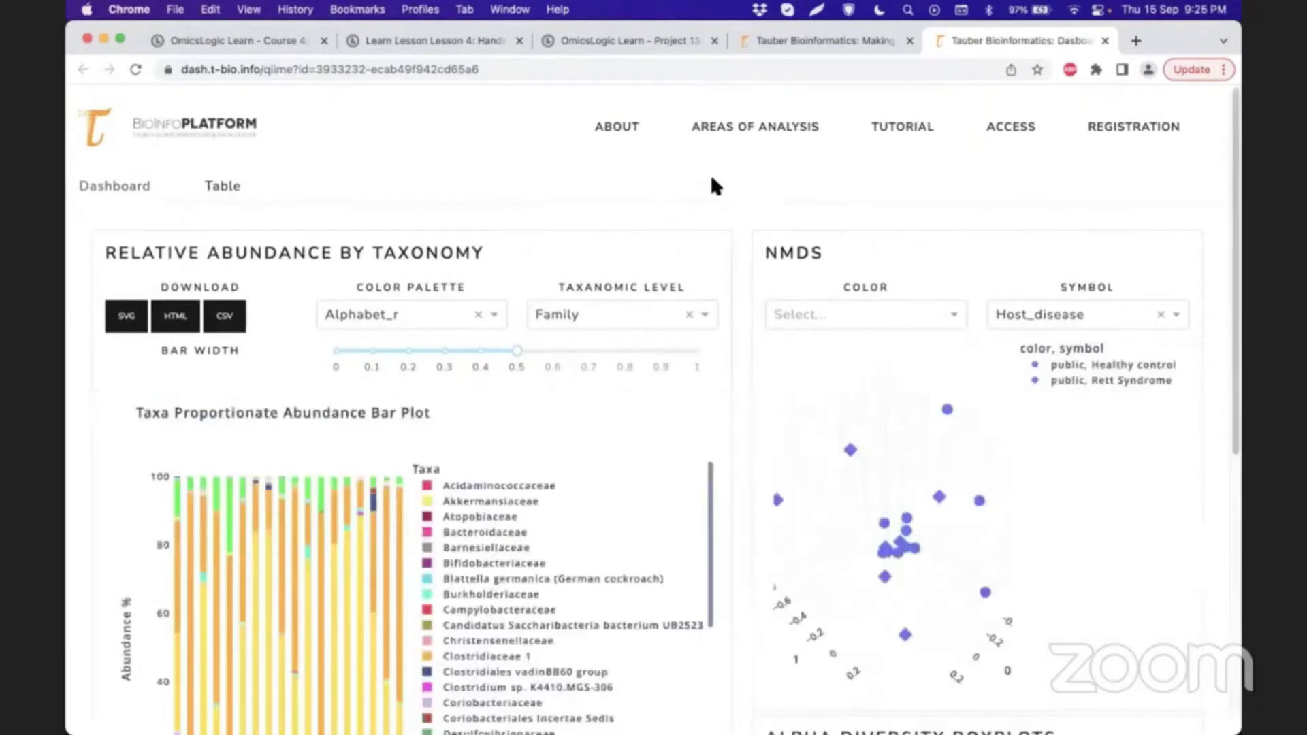
# Show the taxa abundance bar plot at Phylum level.
pyautogui.scroll(-2, 715, 185)
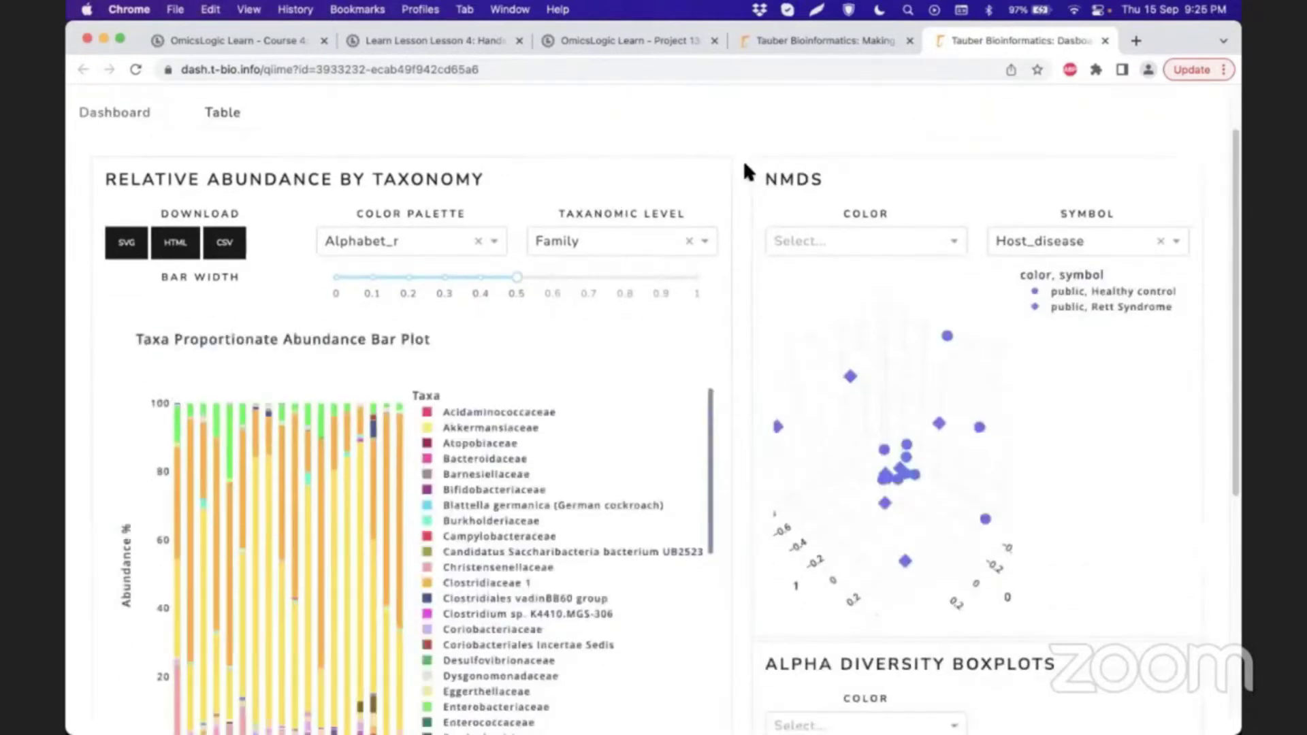
pyautogui.scroll(-3, 744, 164)
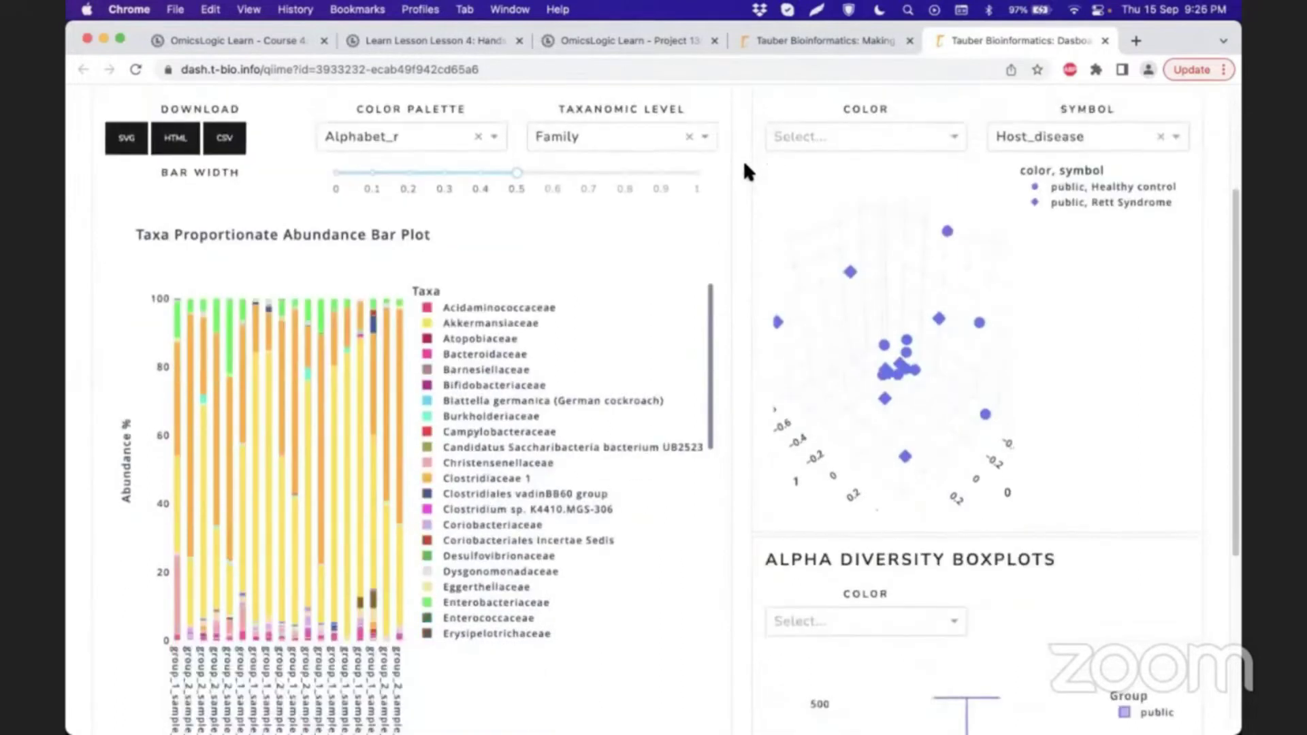
pyautogui.scroll(2, 744, 168)
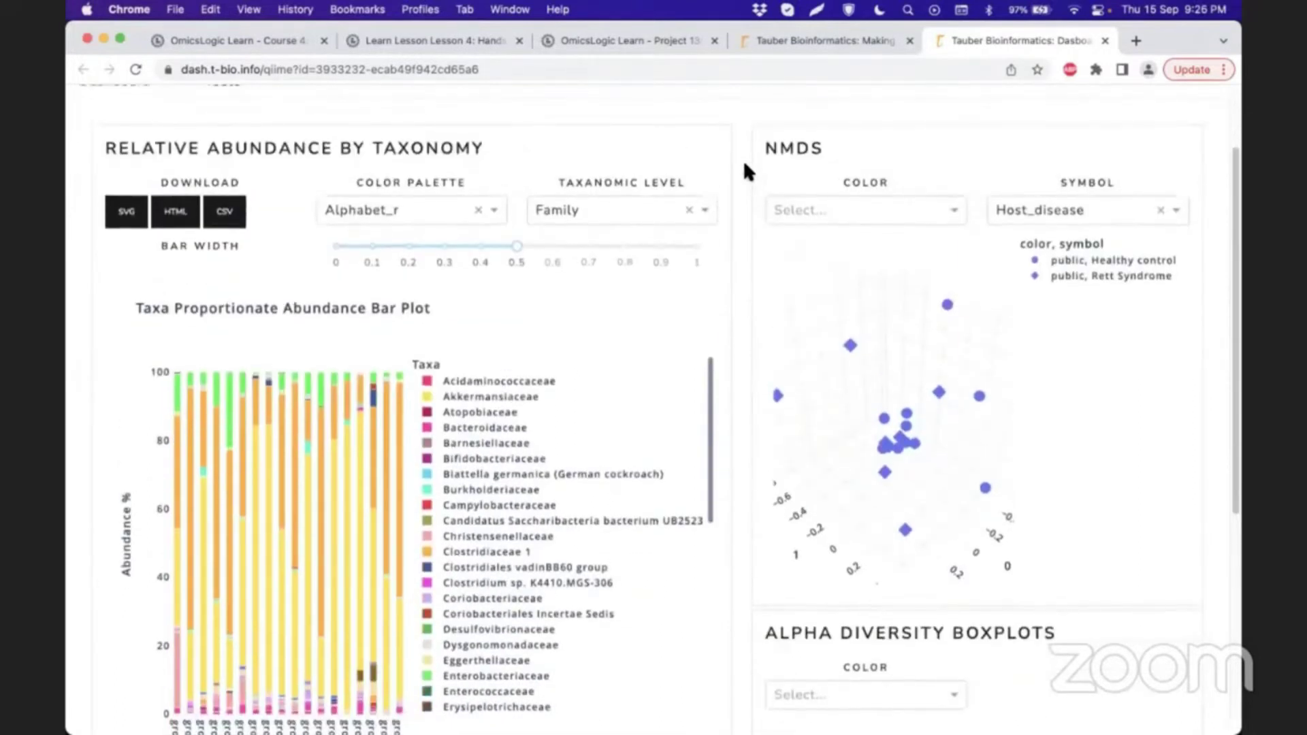
pyautogui.scroll(-1, 714, 166)
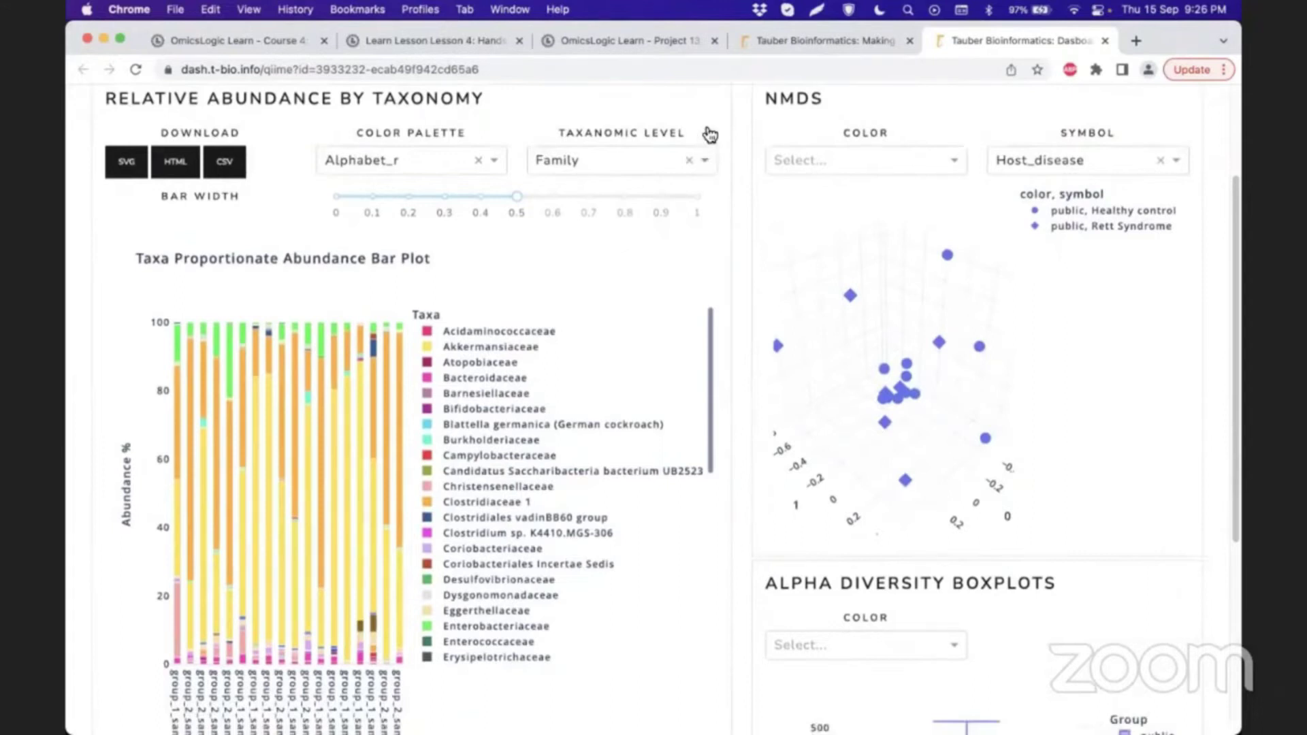
pyautogui.scroll(-1, 709, 134)
pyautogui.click(707, 129)
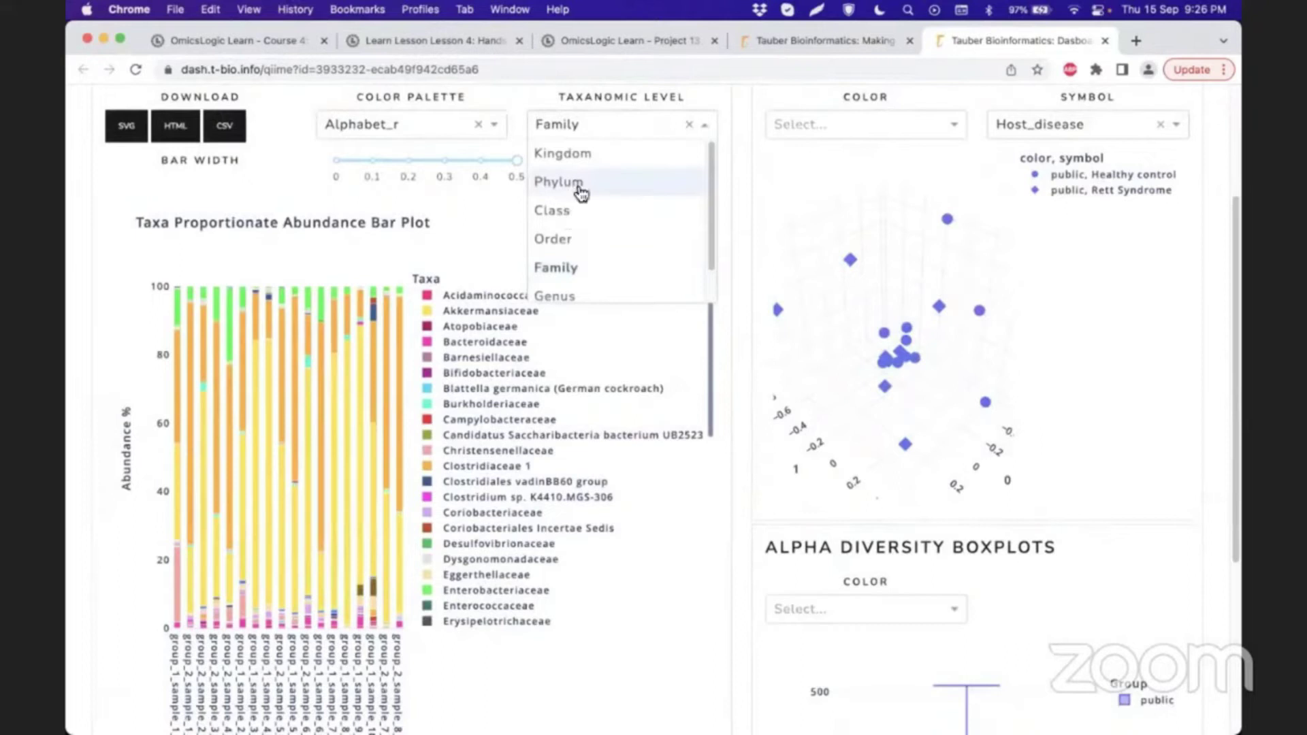
pyautogui.click(580, 192)
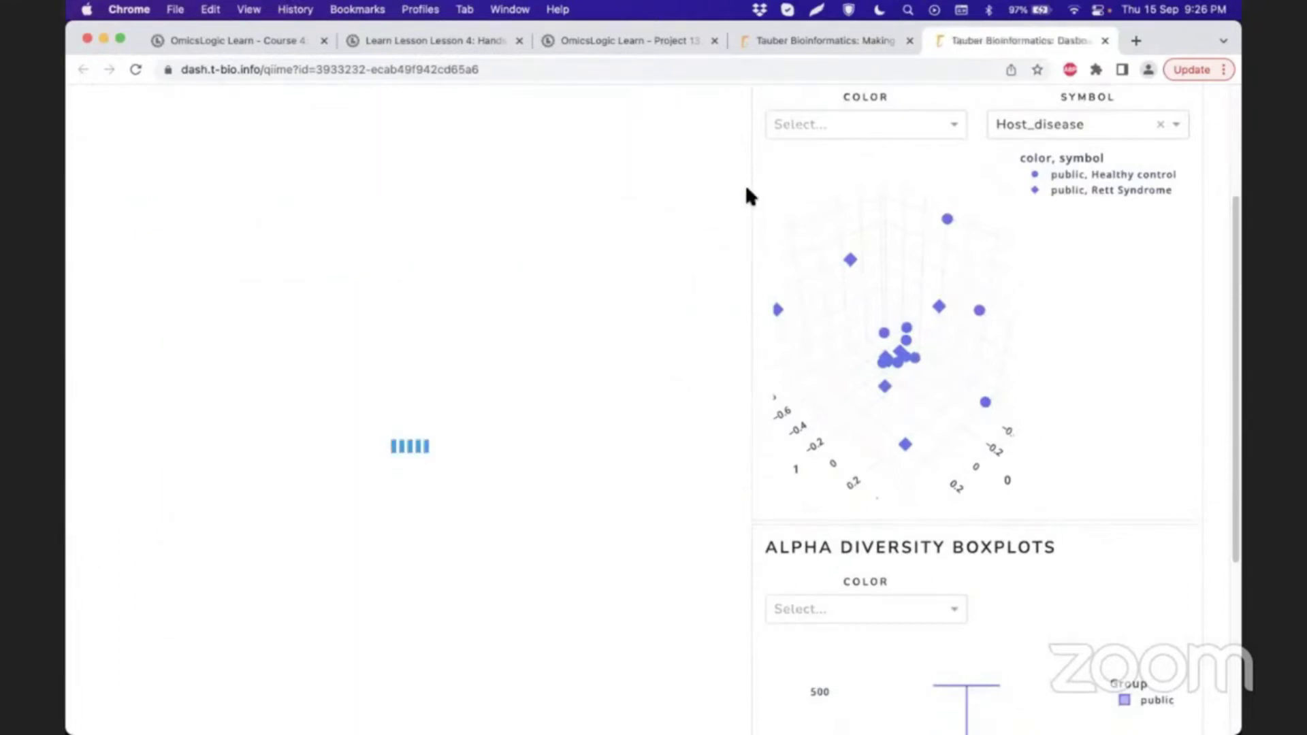
# Switch the taxa abundance bar plot to Genus level.
pyautogui.scroll(-2, 747, 192)
pyautogui.scroll(1, 746, 193)
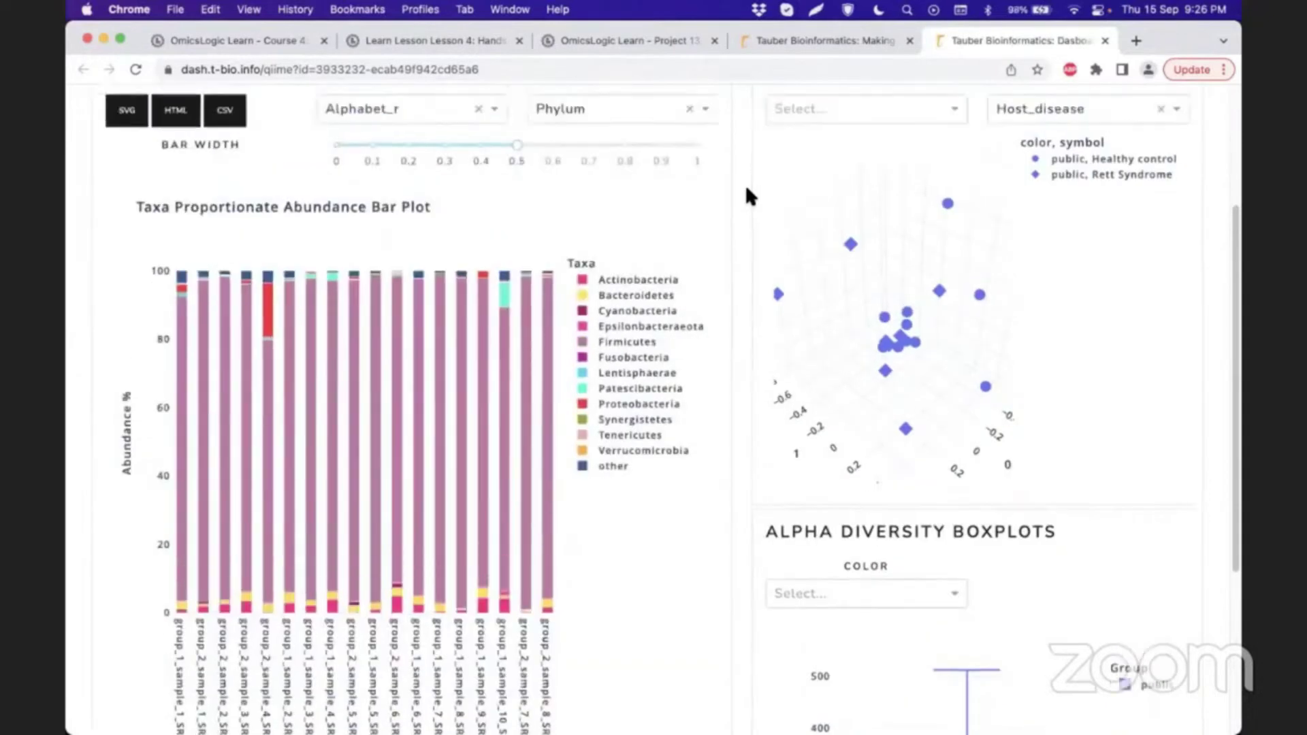
pyautogui.scroll(-1, 723, 194)
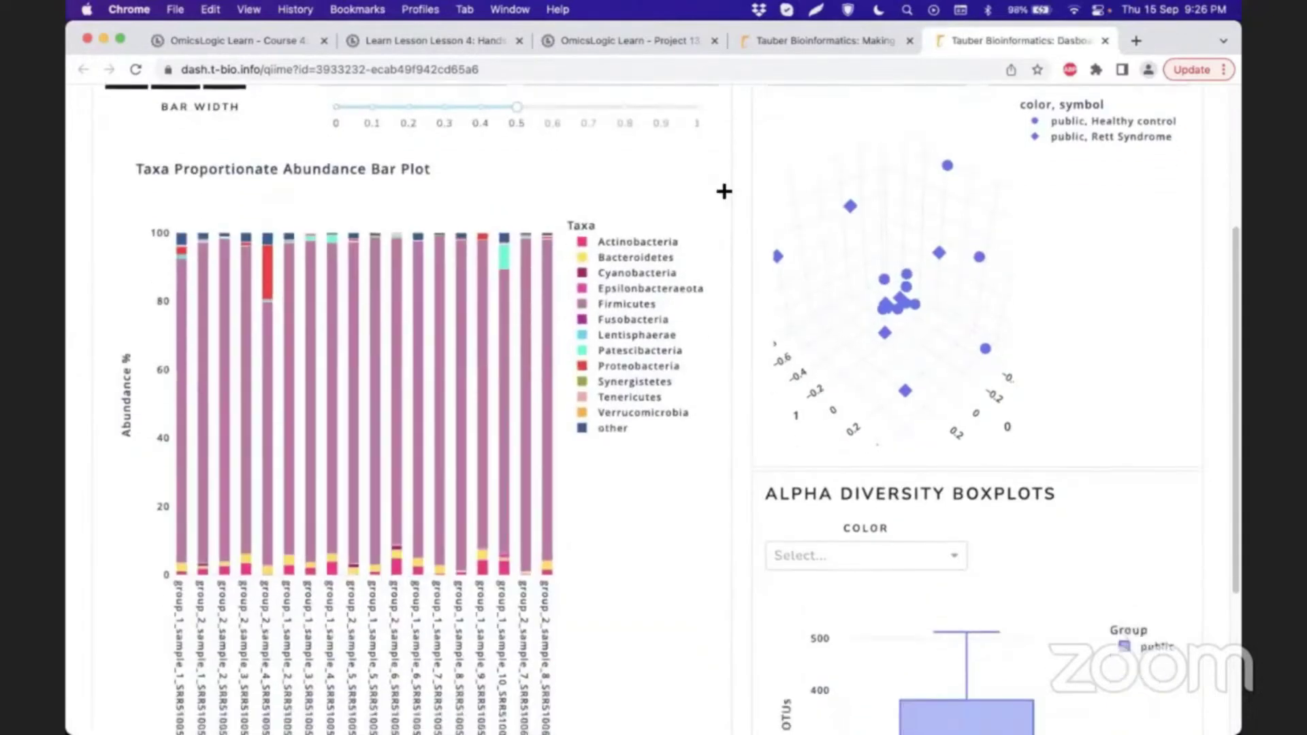
pyautogui.scroll(1, 729, 312)
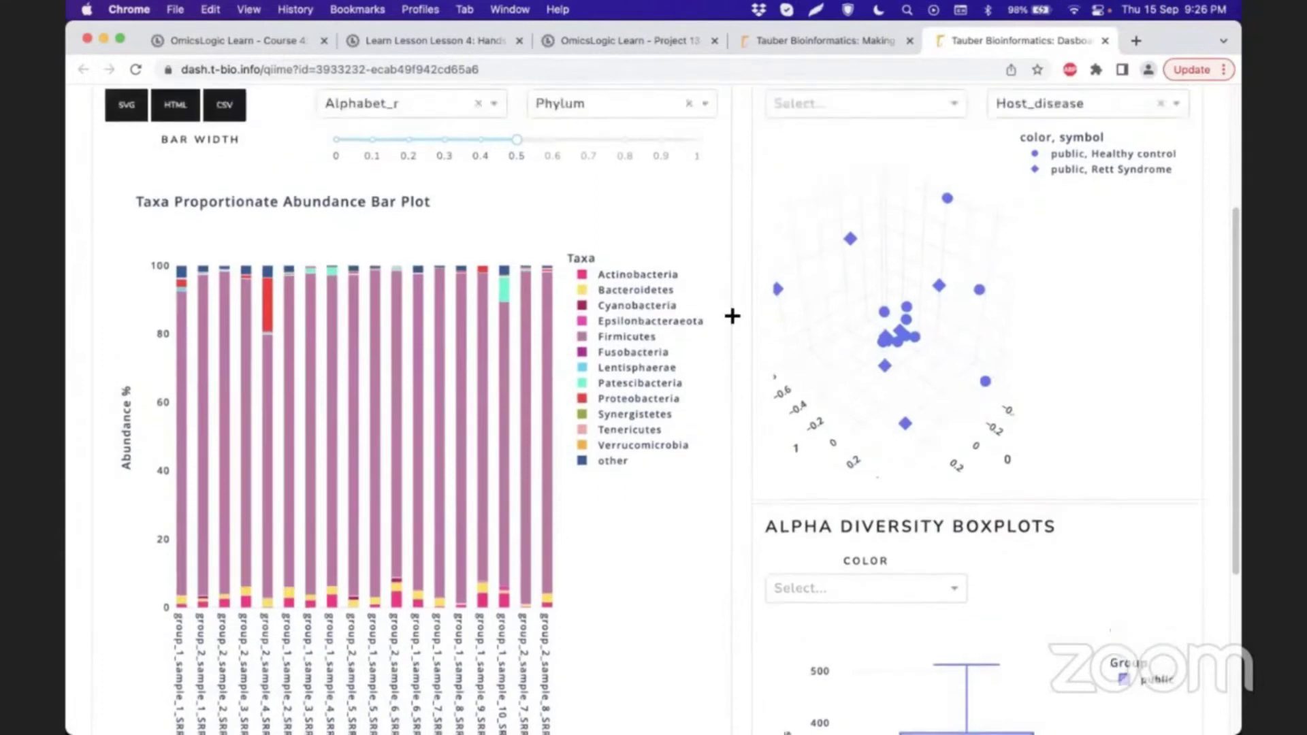
pyautogui.scroll(-1, 714, 286)
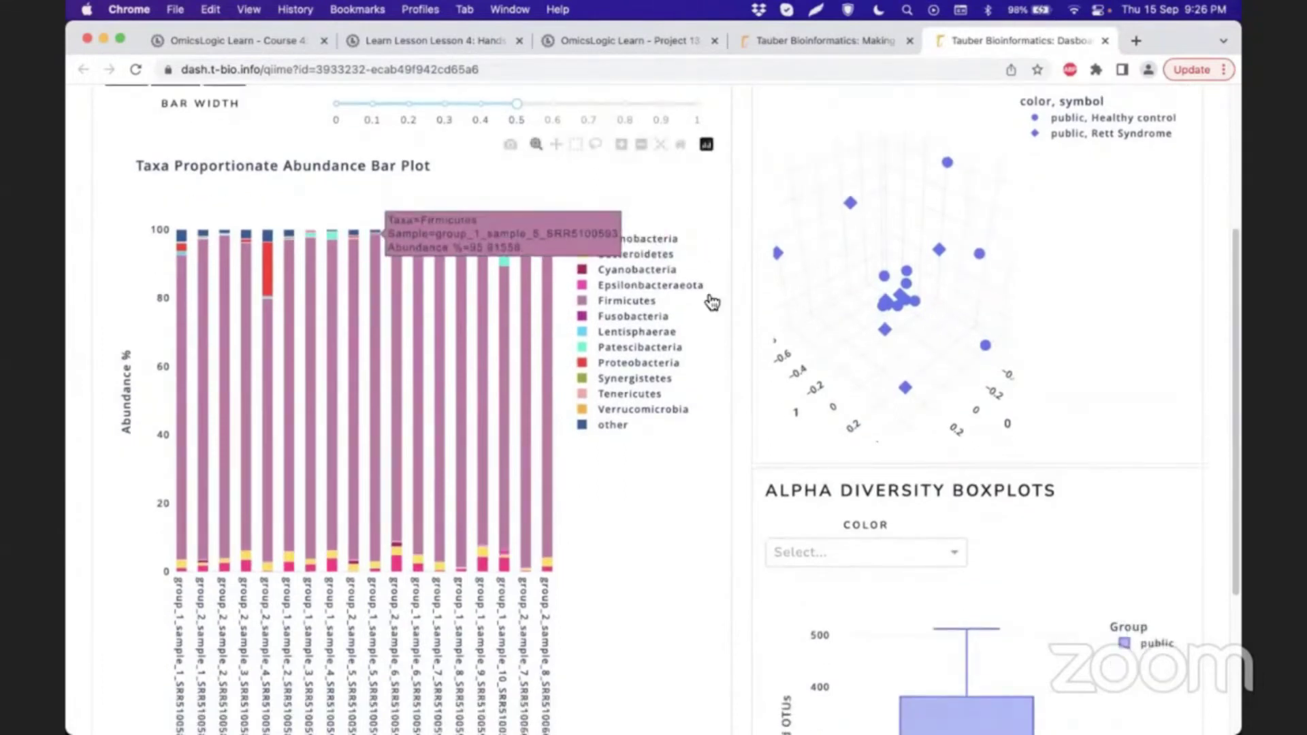
pyautogui.scroll(1, 680, 114)
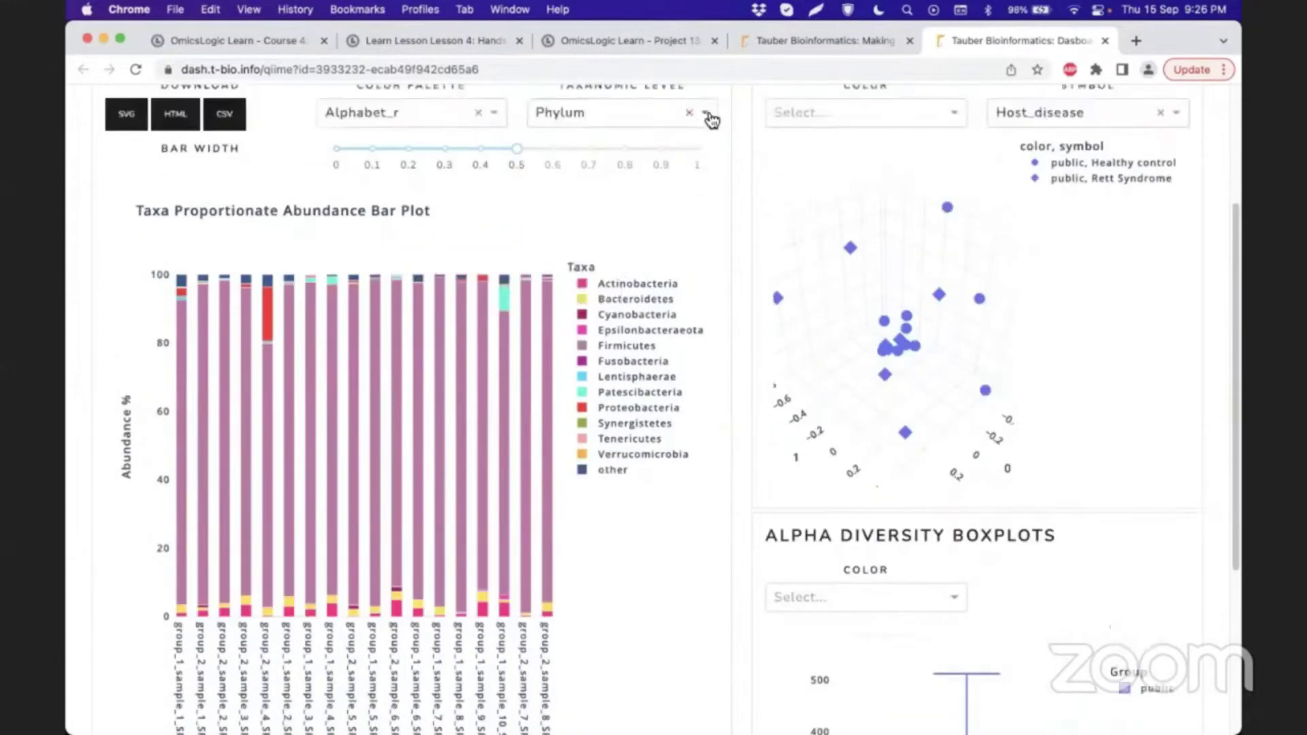
pyautogui.click(708, 115)
pyautogui.scroll(1, 657, 182)
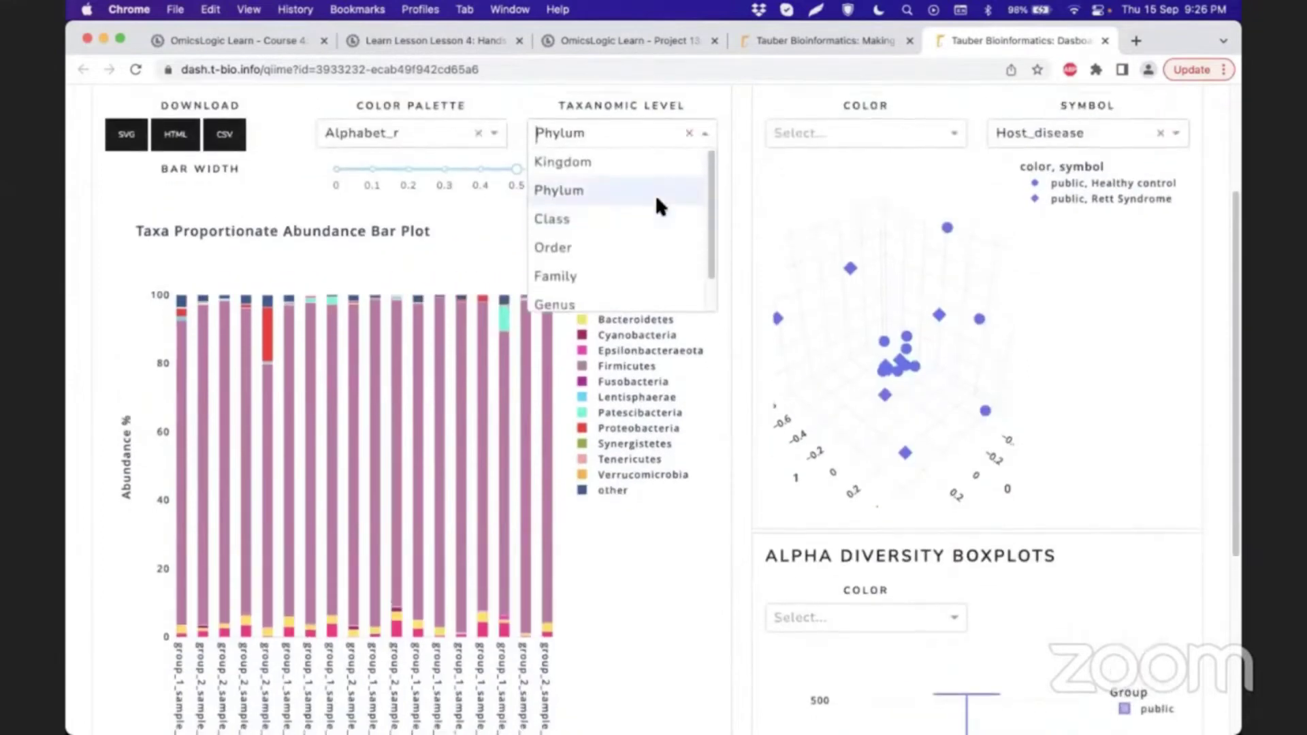
pyautogui.scroll(-1, 650, 201)
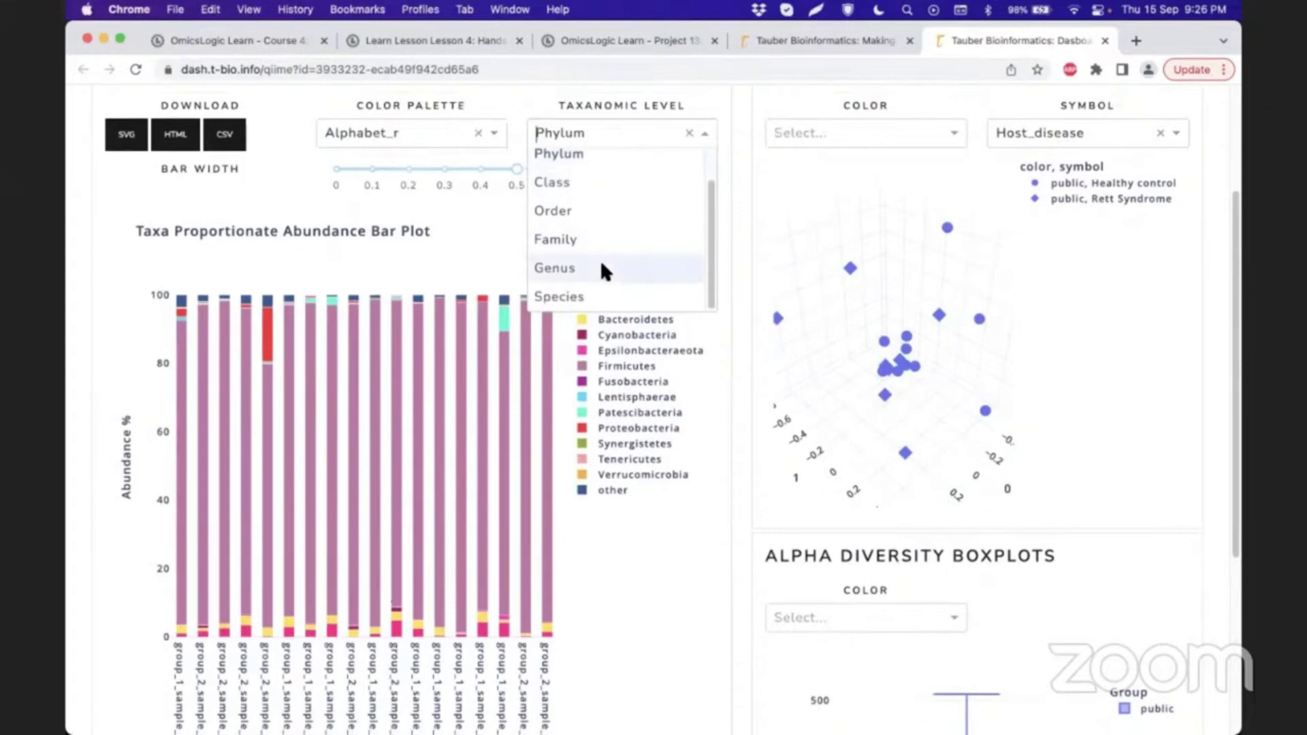
pyautogui.click(601, 267)
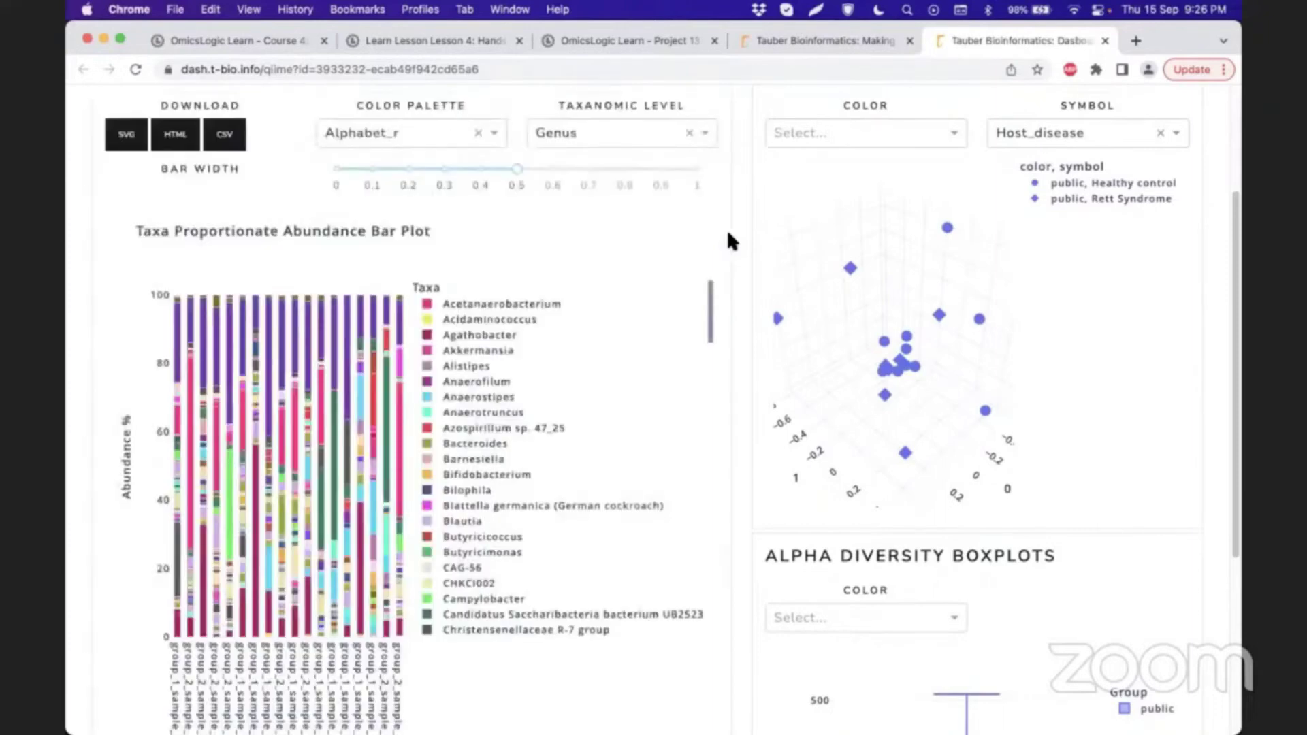
pyautogui.scroll(-3, 728, 233)
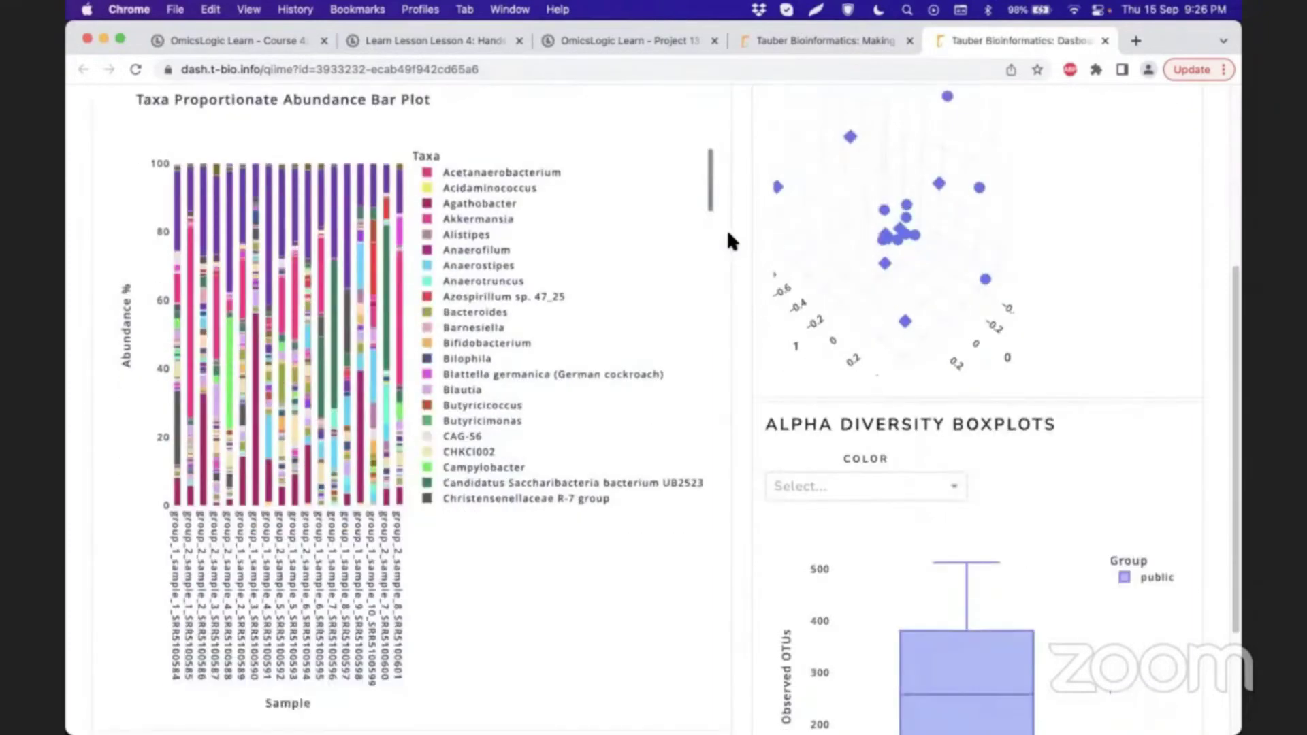
pyautogui.scroll(-10, 599, 296)
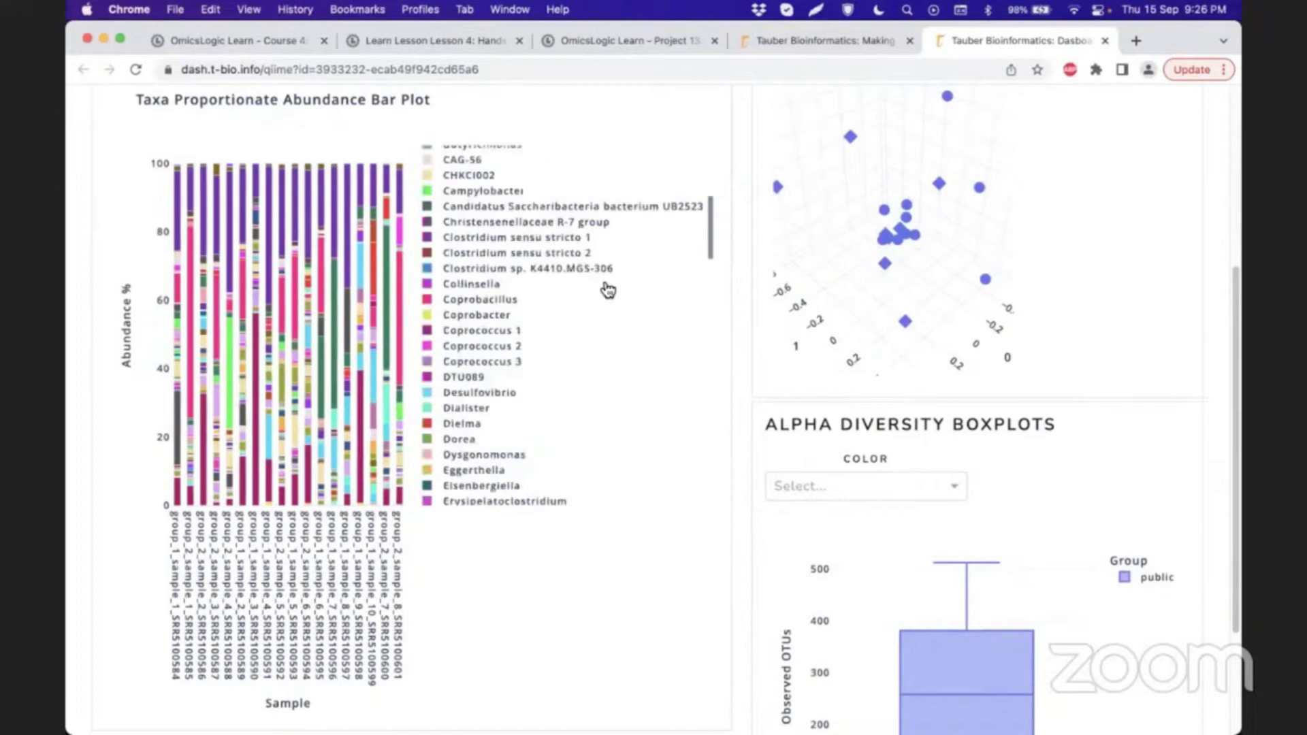
pyautogui.scroll(-3, 435, 280)
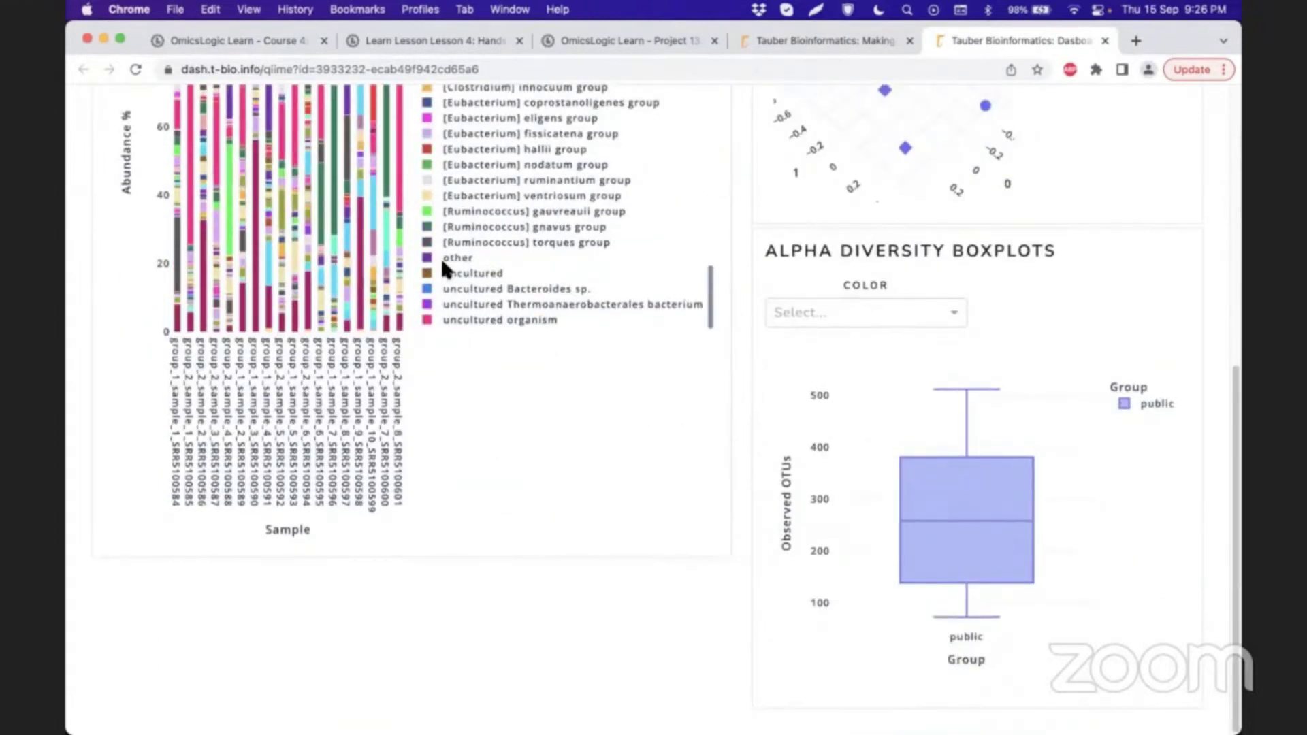
pyautogui.scroll(5, 318, 155)
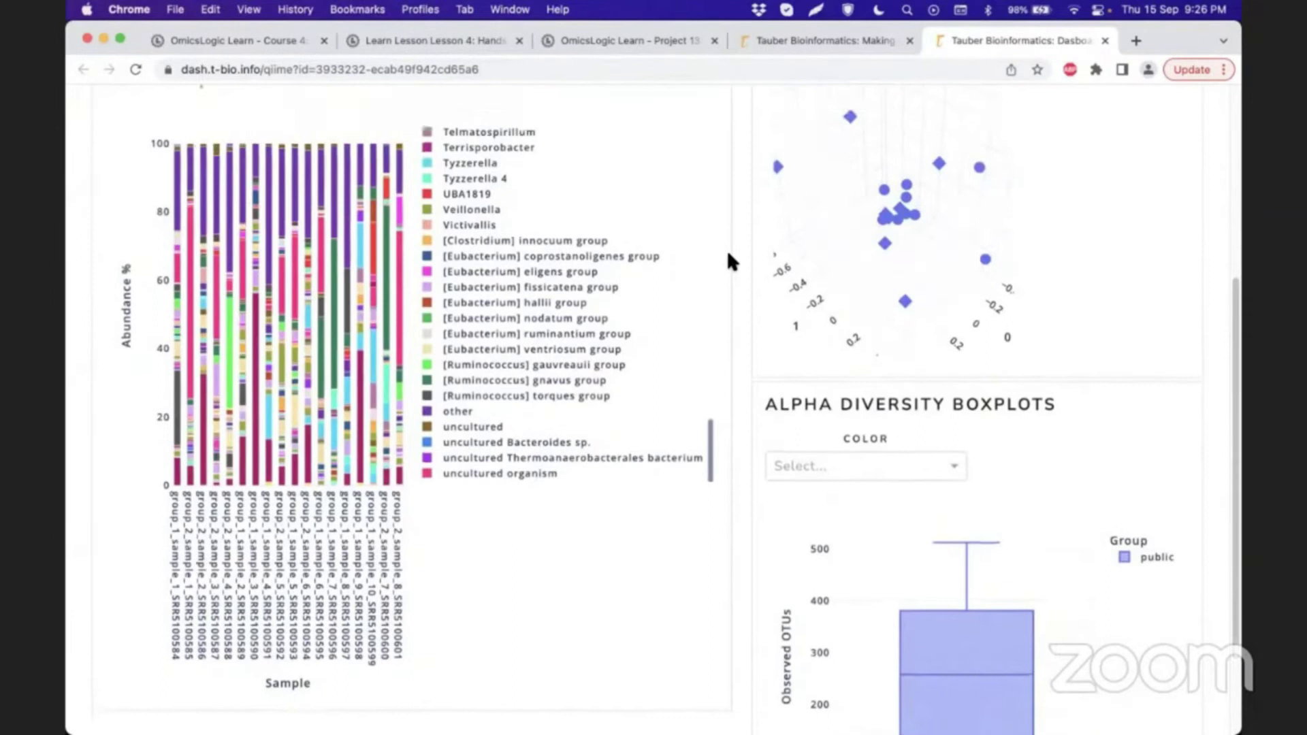
pyautogui.scroll(6, 721, 225)
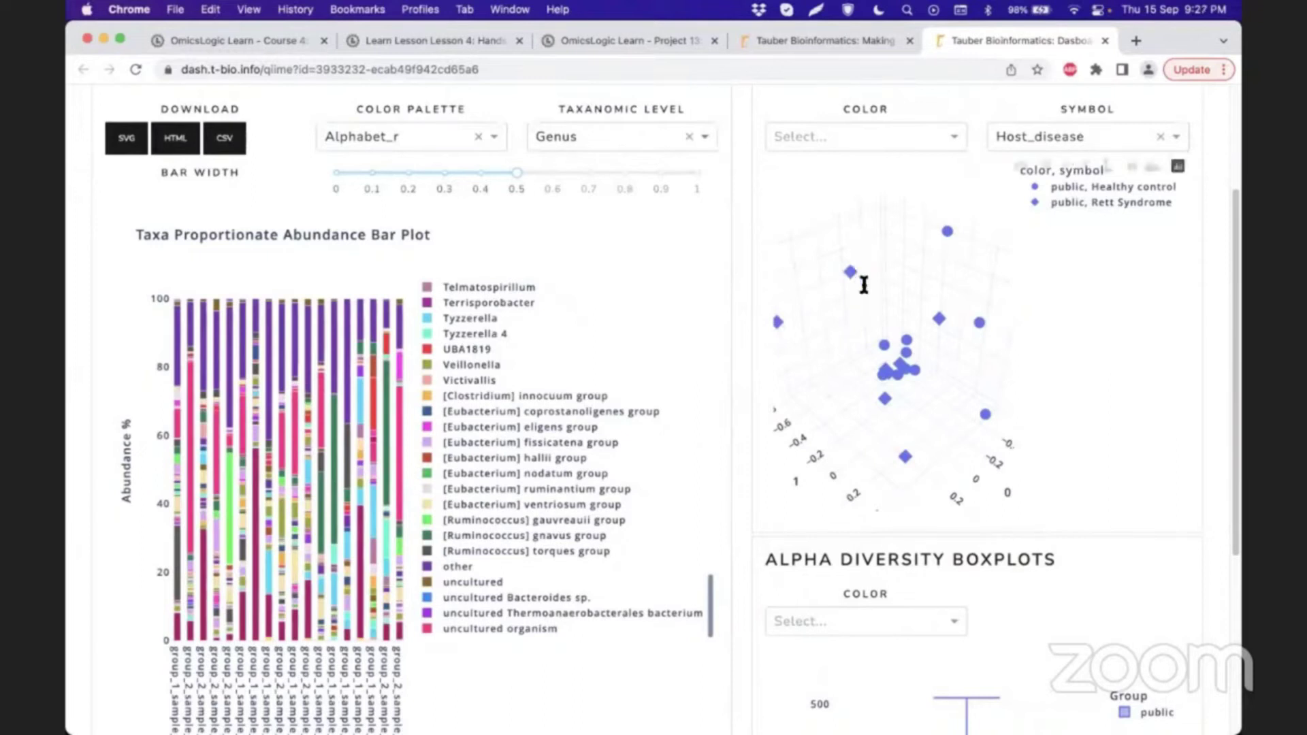
# Colour the NMDS points by Host_disease, rotate the 3-D plot, and scroll to the alpha boxplots.
pyautogui.scroll(1, 863, 285)
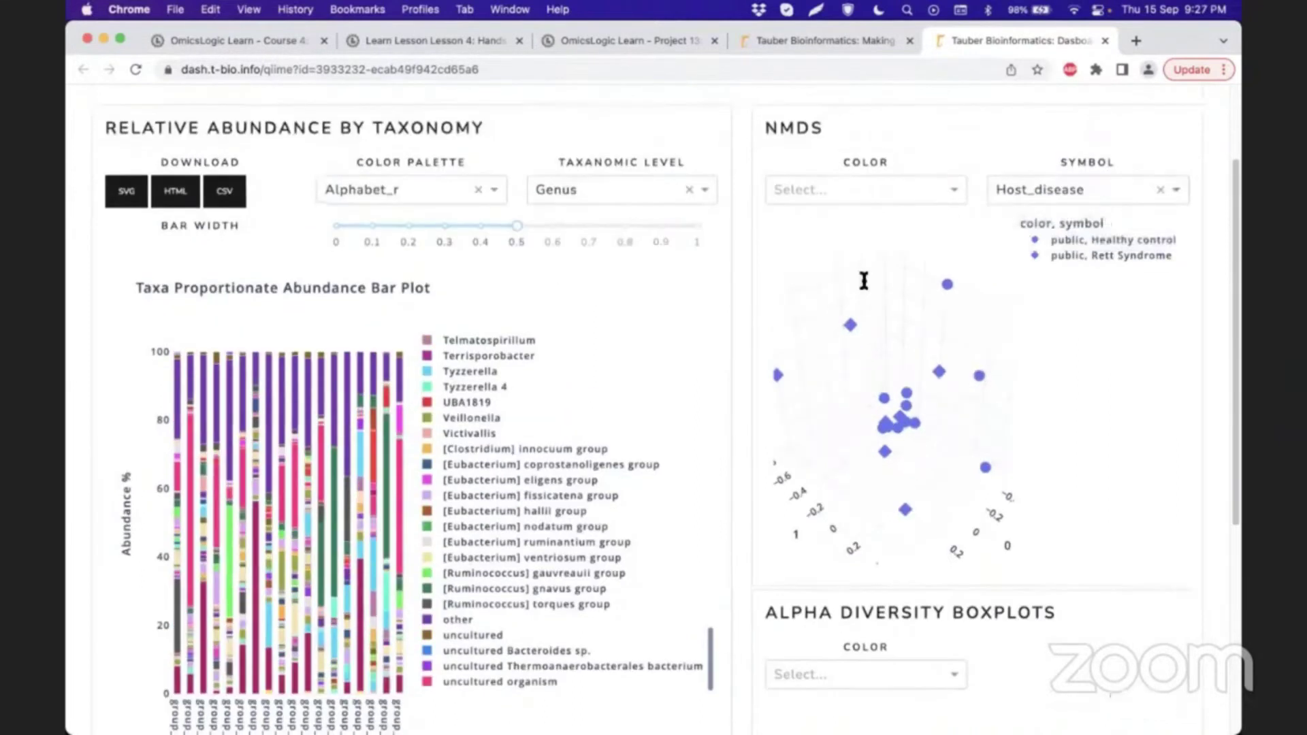
pyautogui.press('Down')
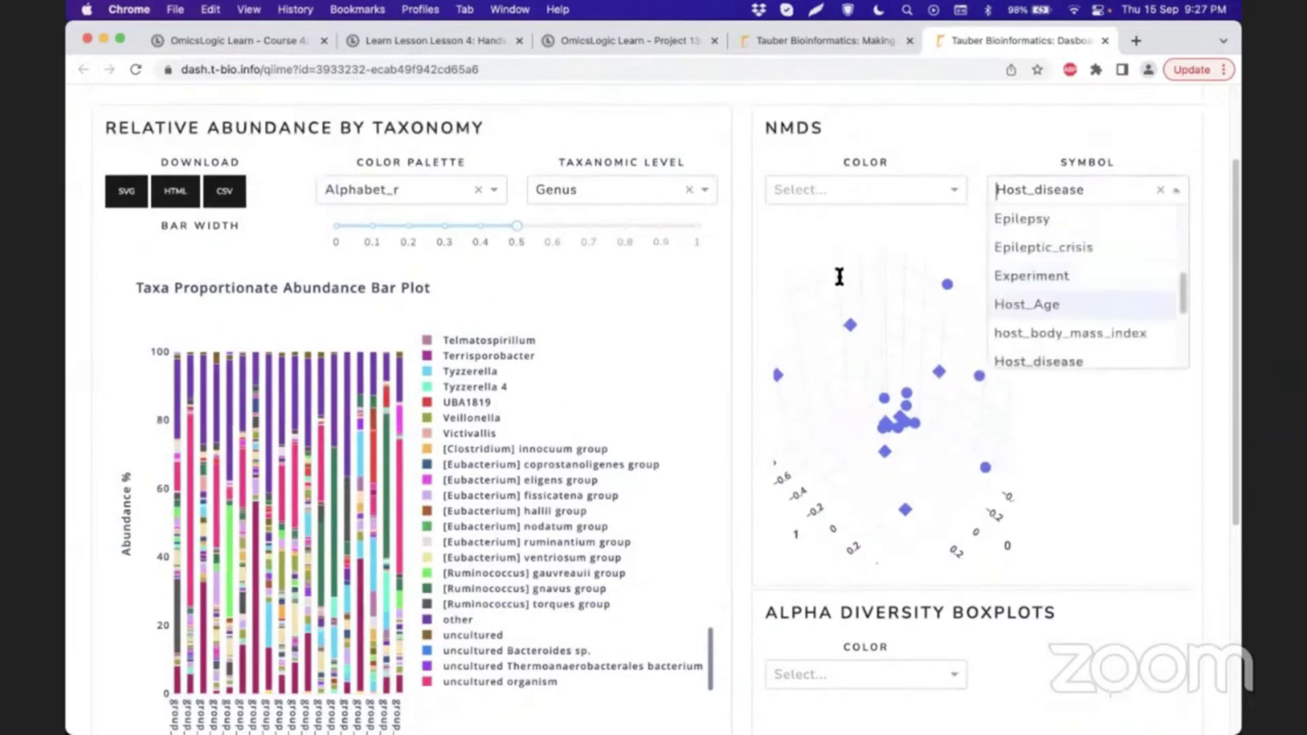
pyautogui.press('Down')
pyautogui.press('Down')
pyautogui.hotkey('shift', 'Tab')
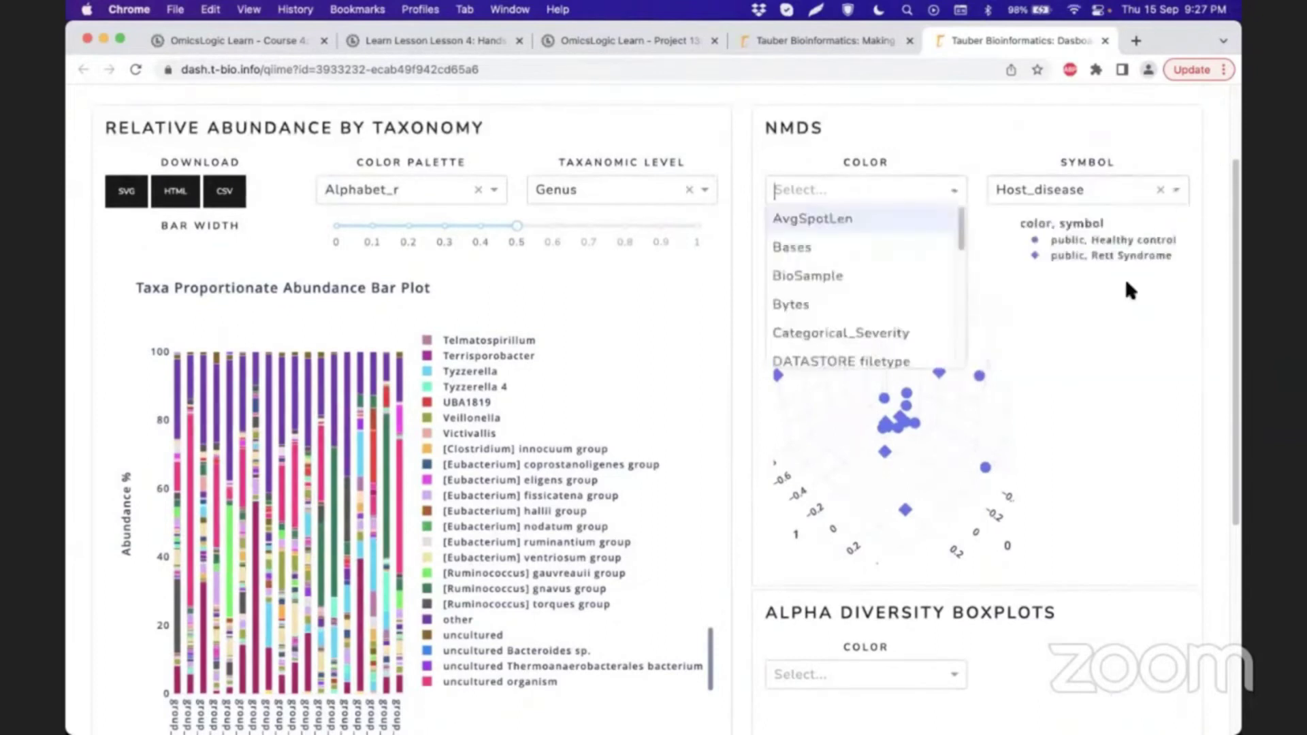
pyautogui.scroll(-5, 924, 347)
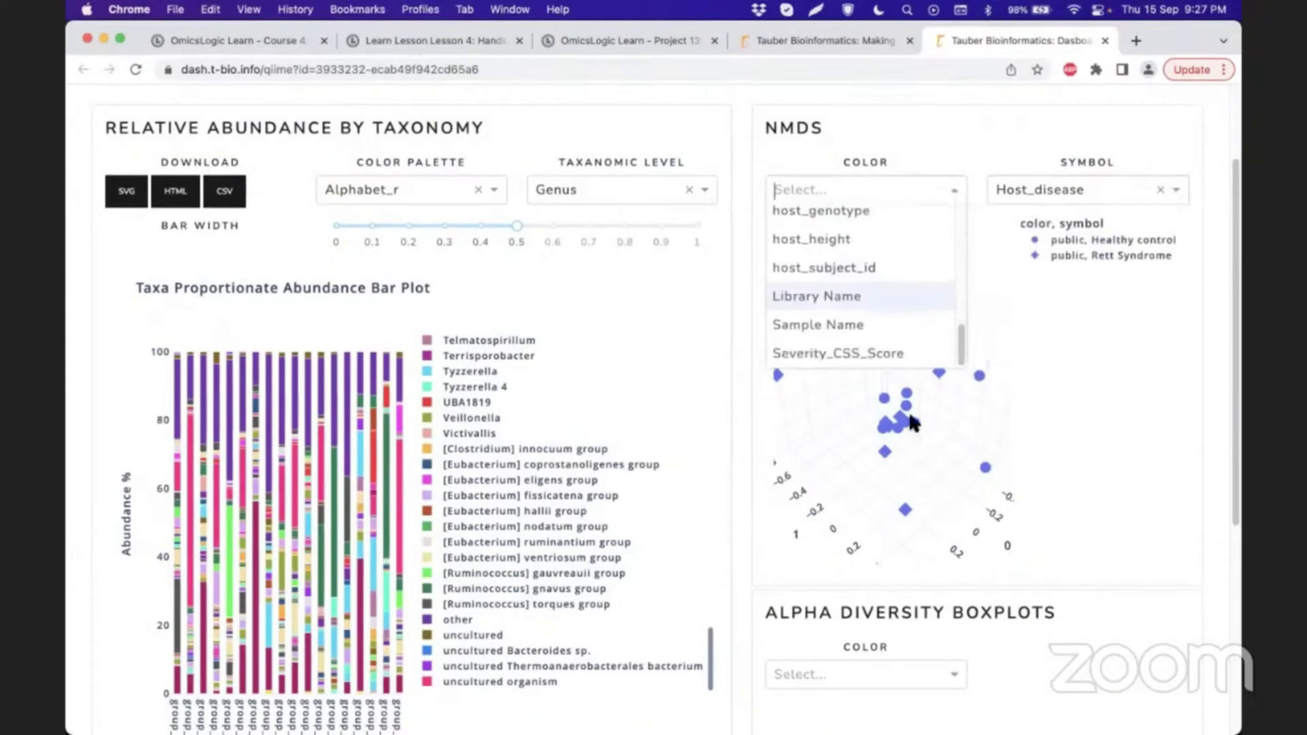
pyautogui.press('Up')
pyautogui.press('Up')
pyautogui.press('Up')
pyautogui.press('Up')
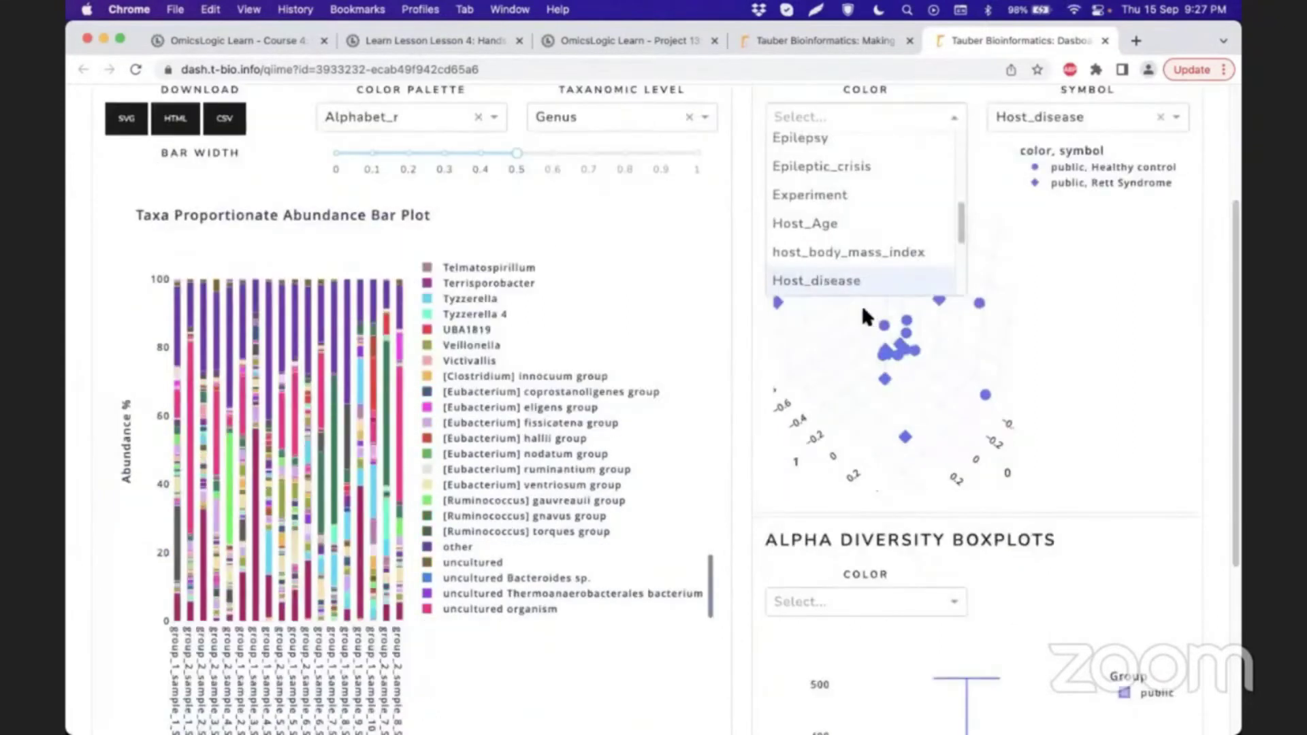
pyautogui.press('Return')
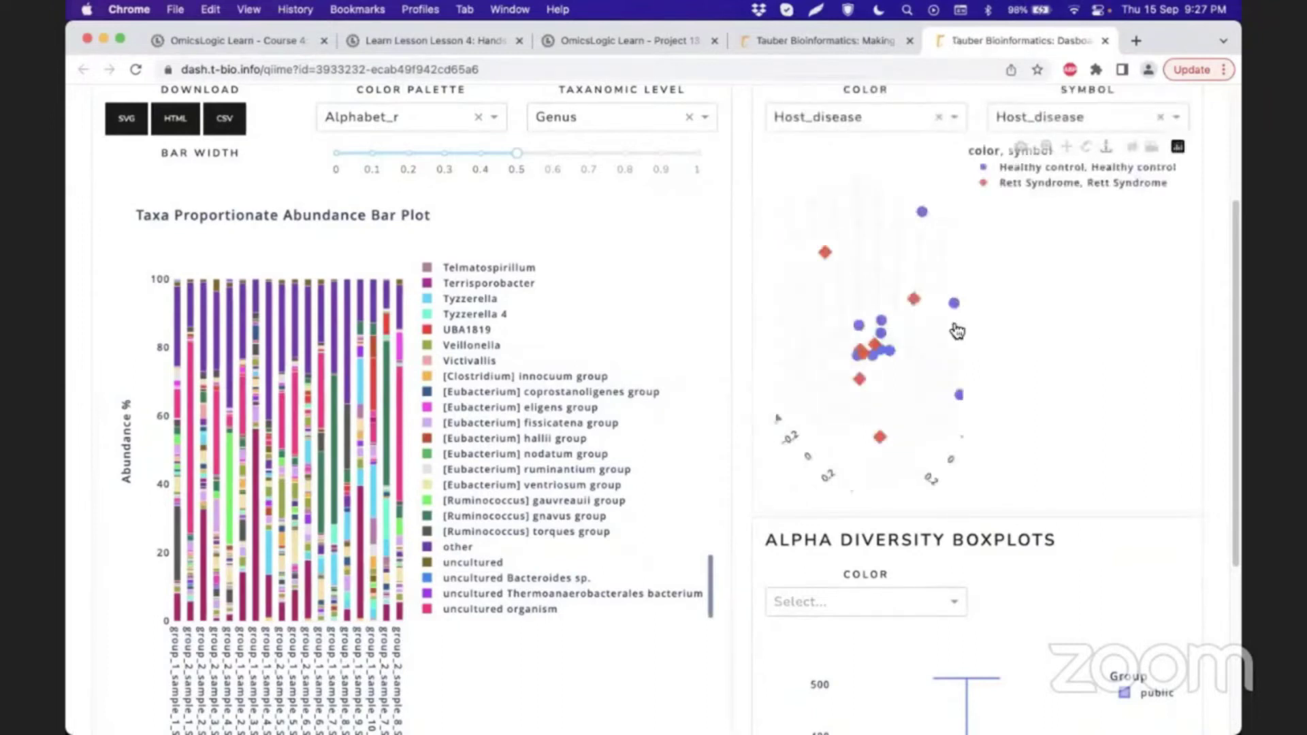
pyautogui.moveTo(956, 331); pyautogui.dragTo(885, 403)
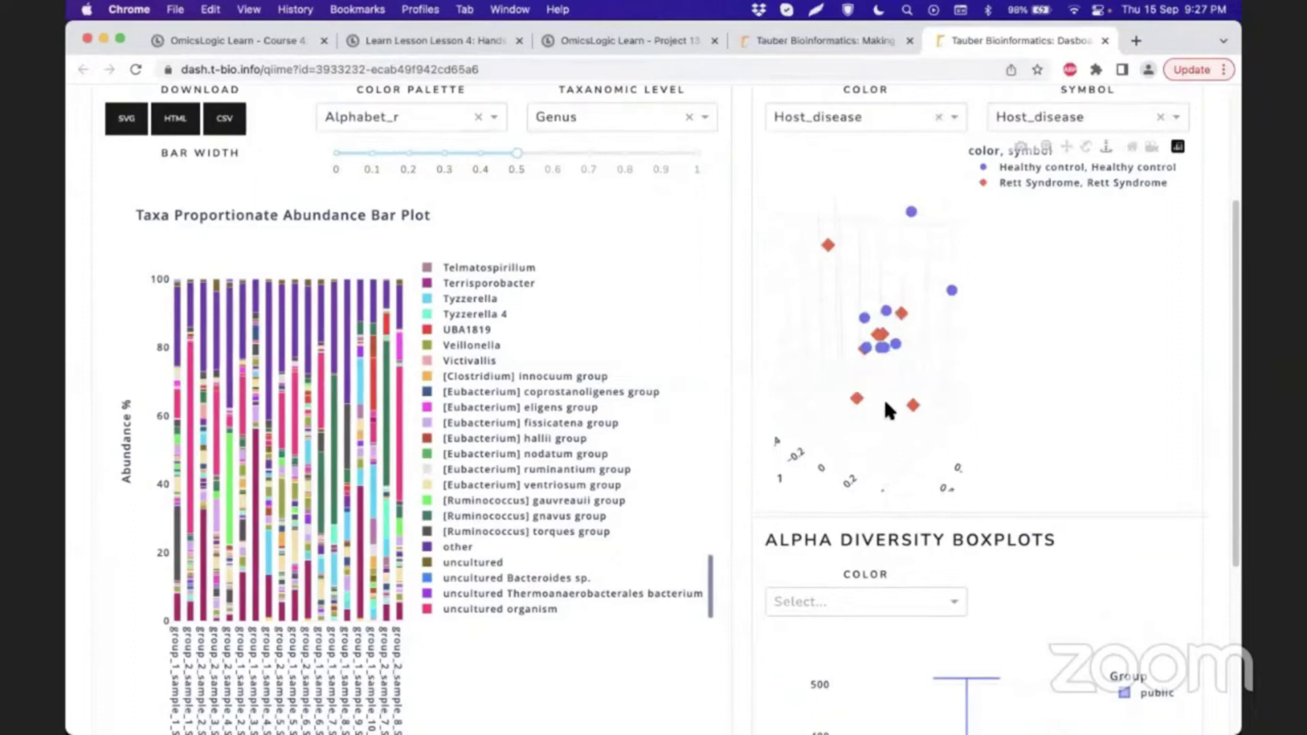
pyautogui.scroll(-2, 883, 398)
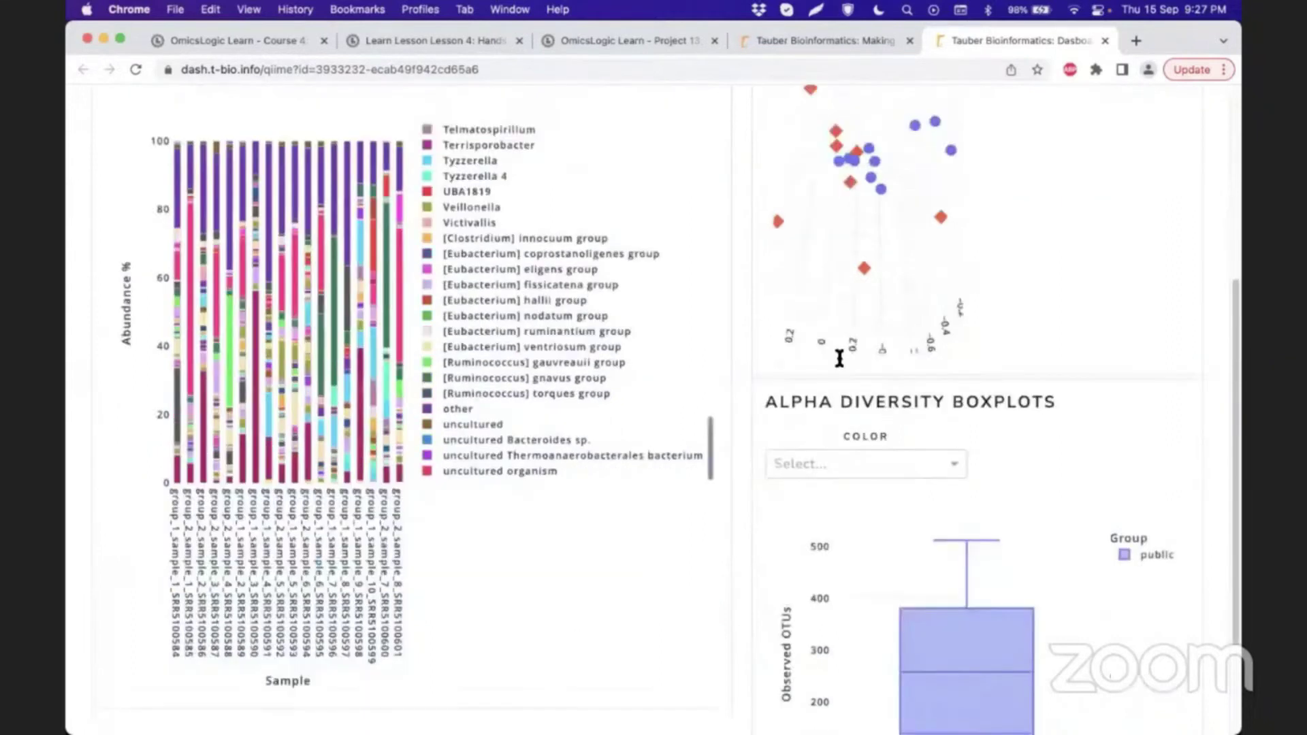
# Colour the alpha diversity boxplots by Host_disease, briefly trying host_body_mass_index before switching back.
pyautogui.scroll(-3, 837, 358)
pyautogui.click(841, 313)
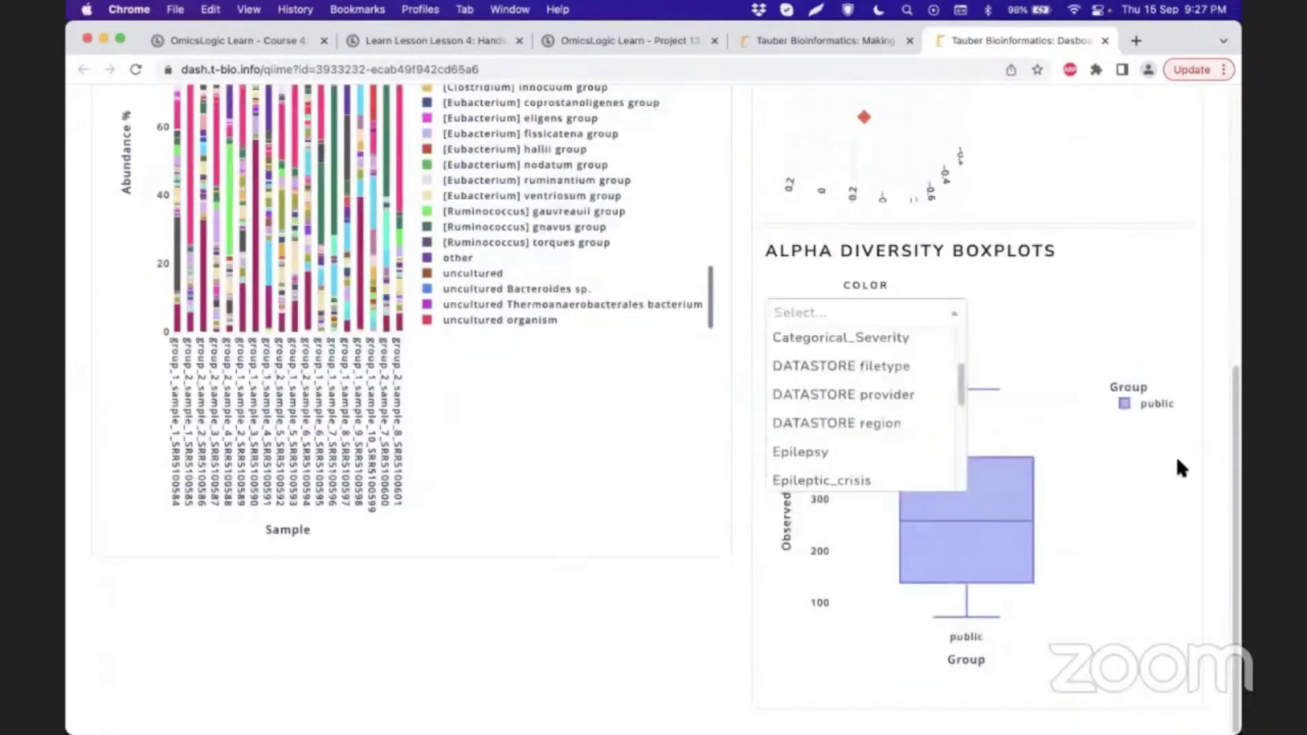
pyautogui.press('Down')
pyautogui.press('Down')
pyautogui.press('Down')
pyautogui.press('Down')
pyautogui.press('Down')
pyautogui.press('Down')
pyautogui.press('Down')
pyautogui.press('Return')
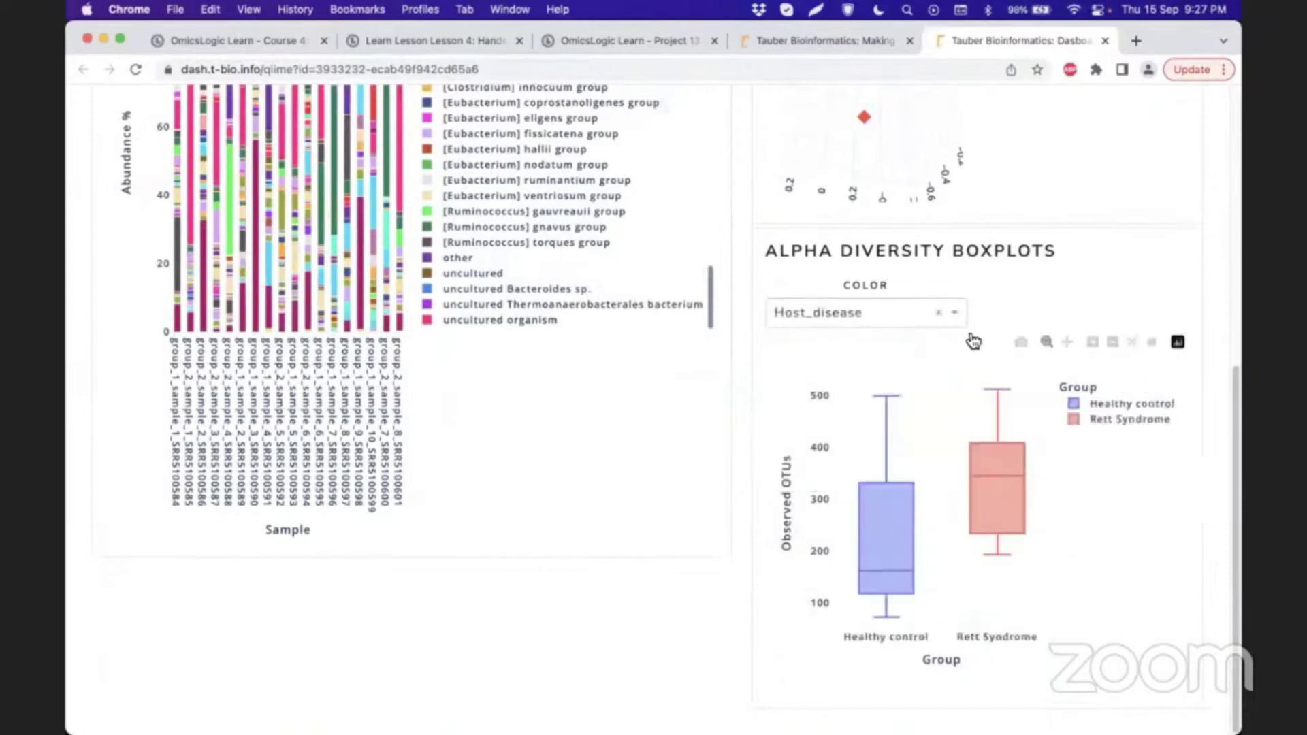
pyautogui.click(960, 313)
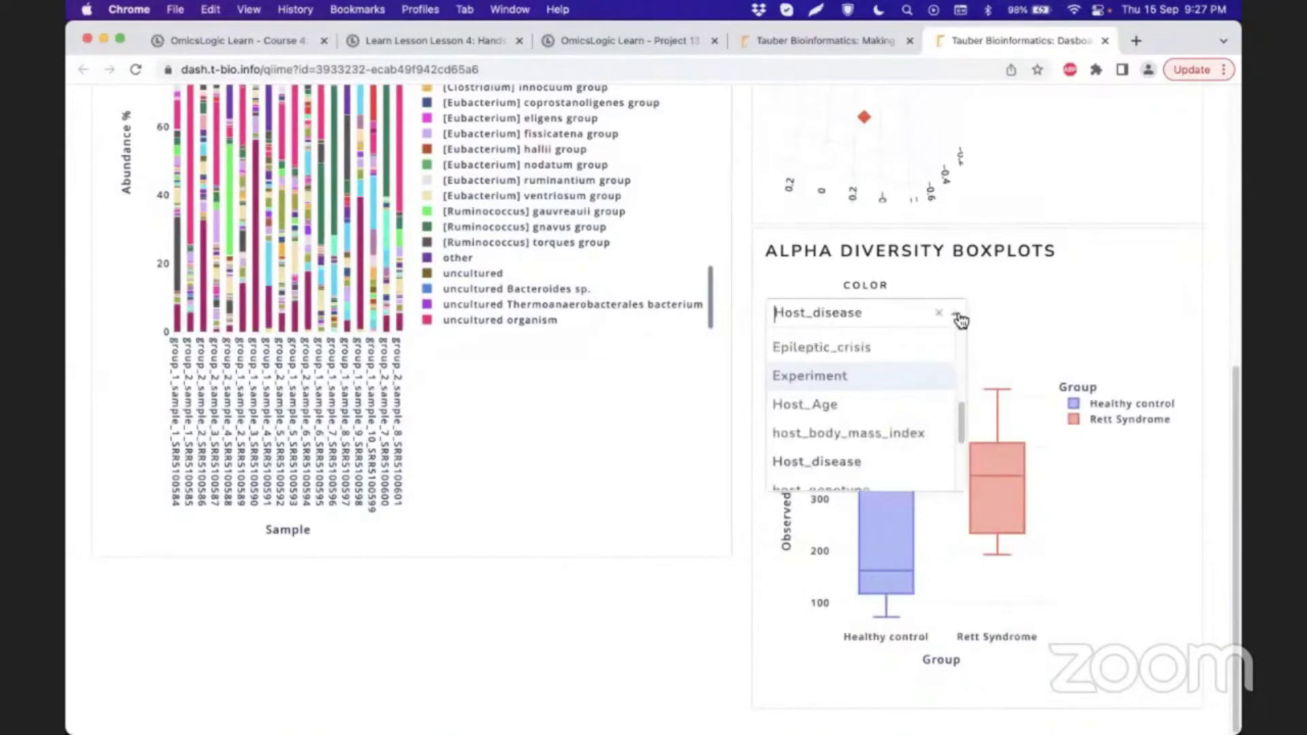
pyautogui.click(878, 431)
pyautogui.click(950, 313)
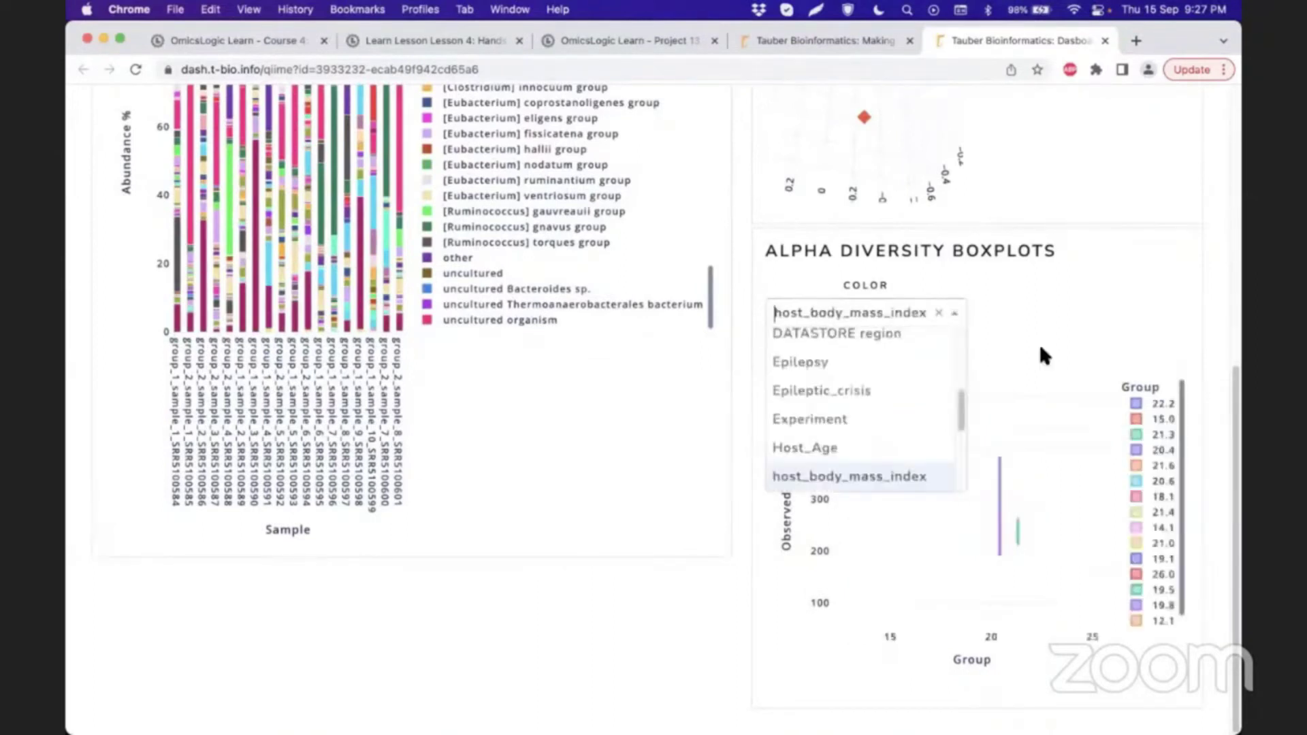
pyautogui.scroll(-5, 848, 399)
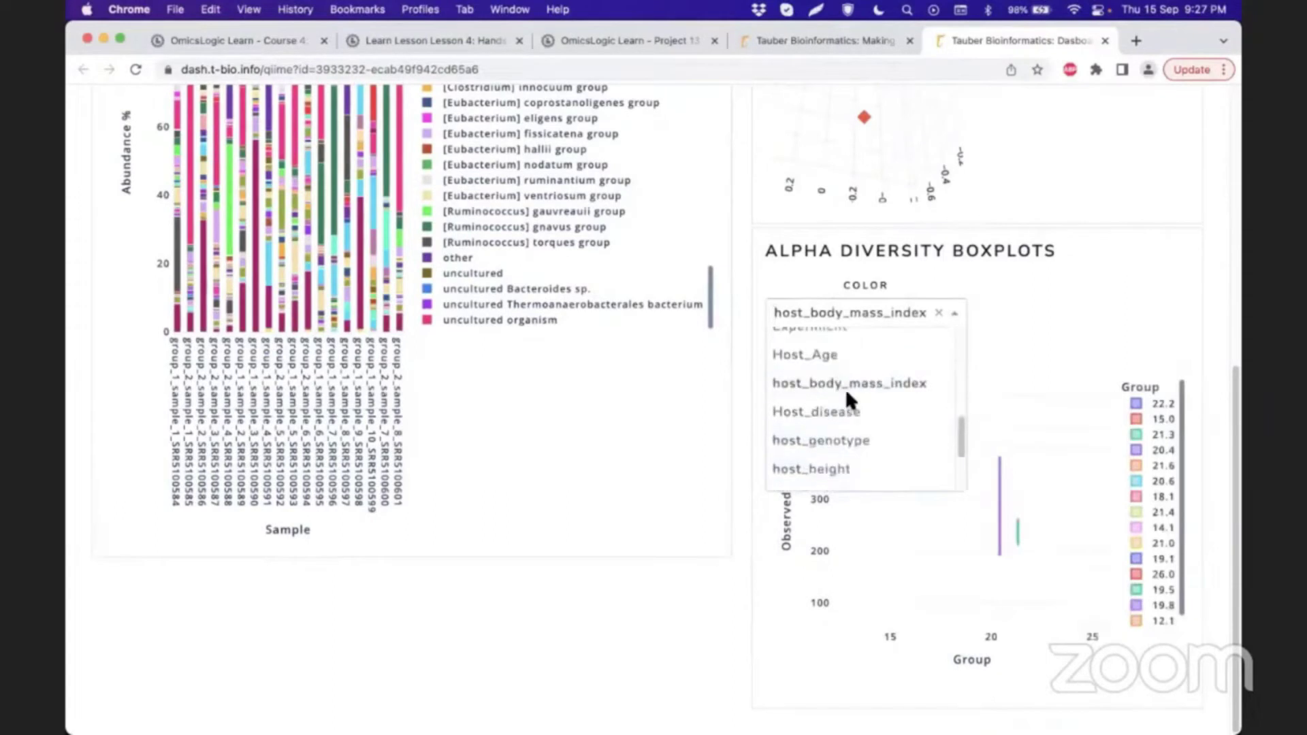
pyautogui.click(853, 342)
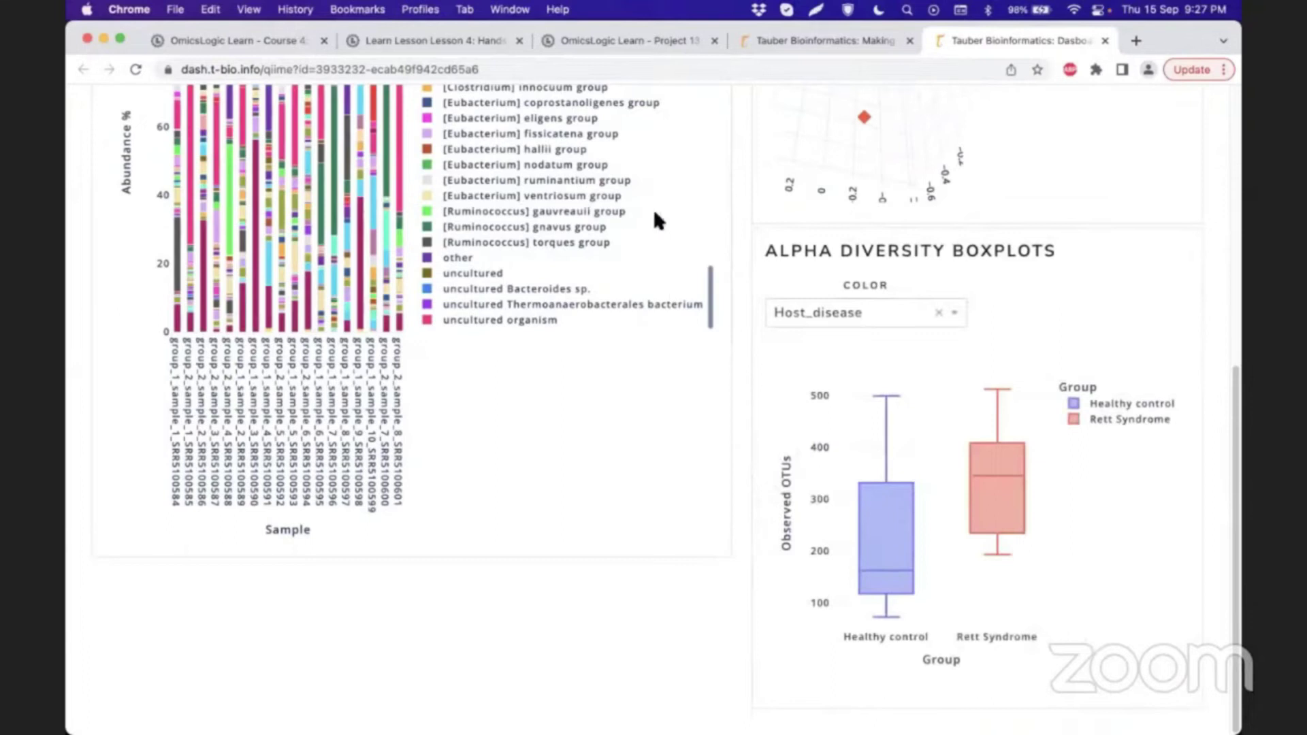
pyautogui.scroll(3, 796, 306)
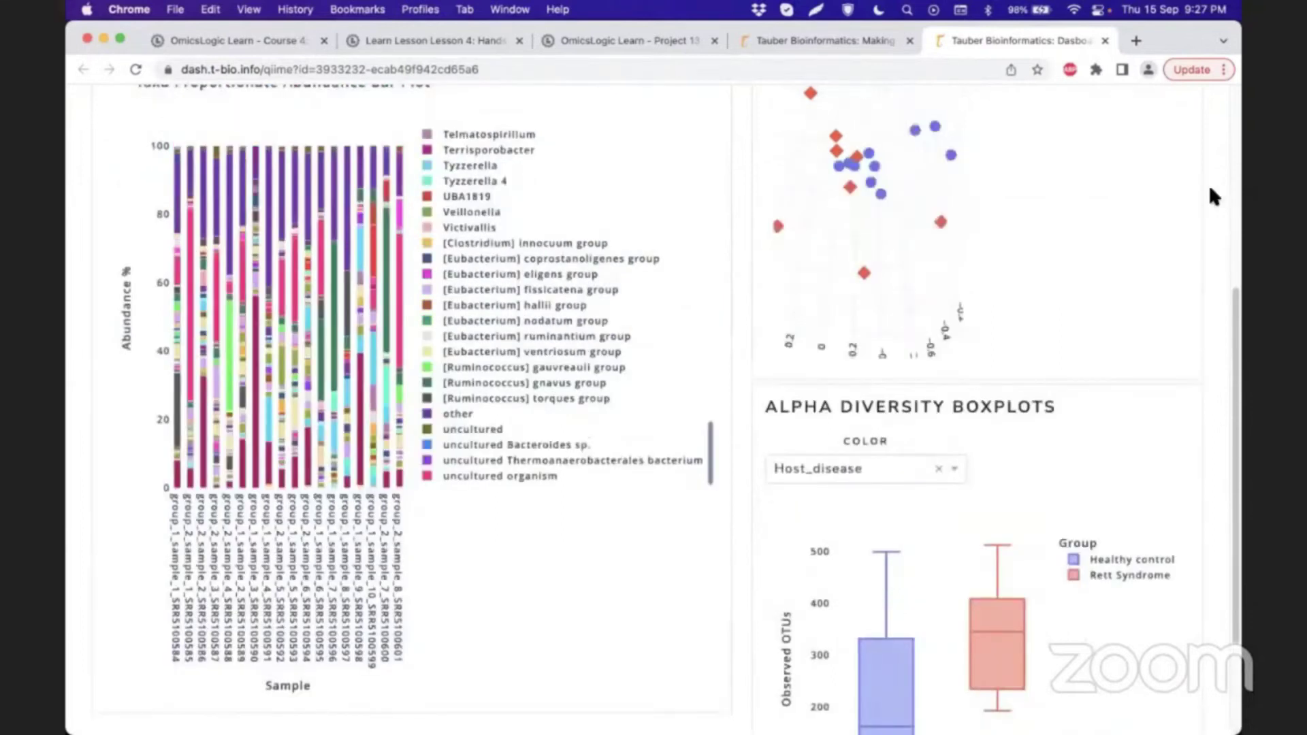
pyautogui.scroll(4, 1209, 196)
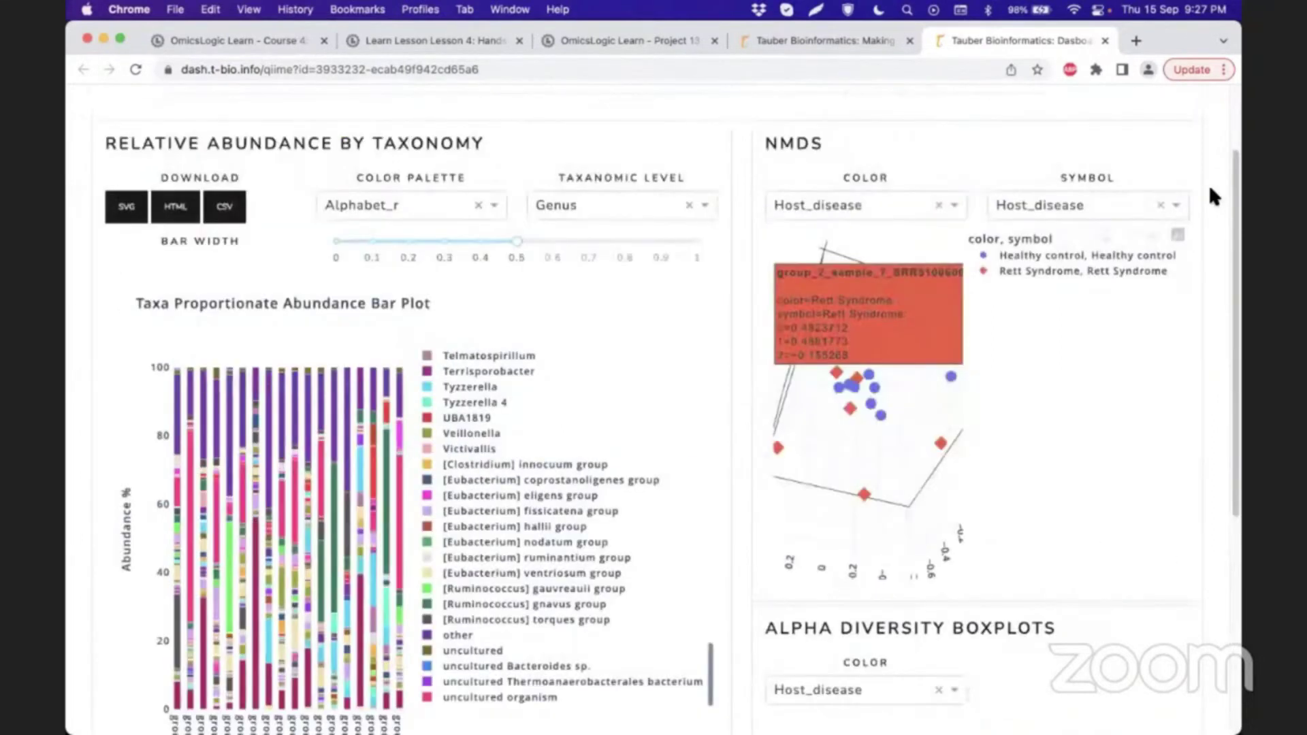
pyautogui.scroll(-2, 1209, 196)
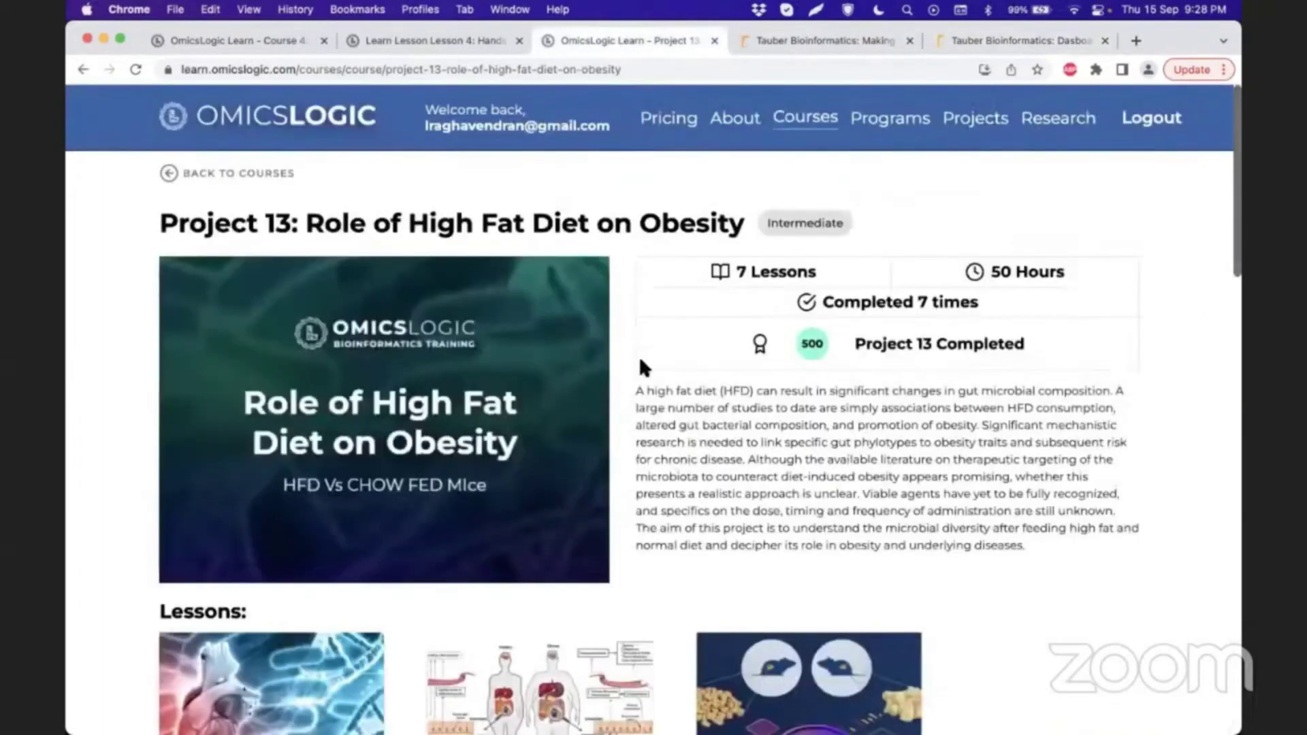
# Scroll the Project 13 page to Lessons 1–3: Experimental Study, Testing and Statistical Analysis.
pyautogui.scroll(-3, 639, 361)
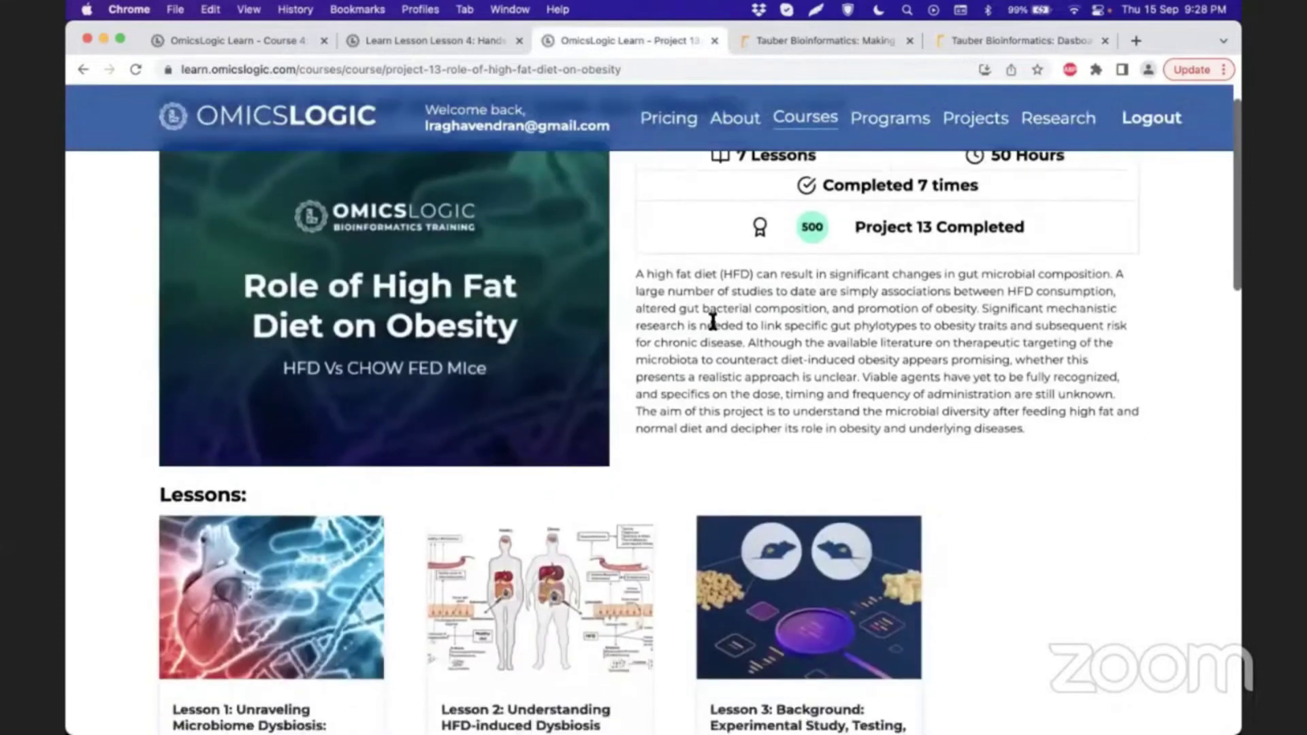
pyautogui.scroll(-3, 885, 347)
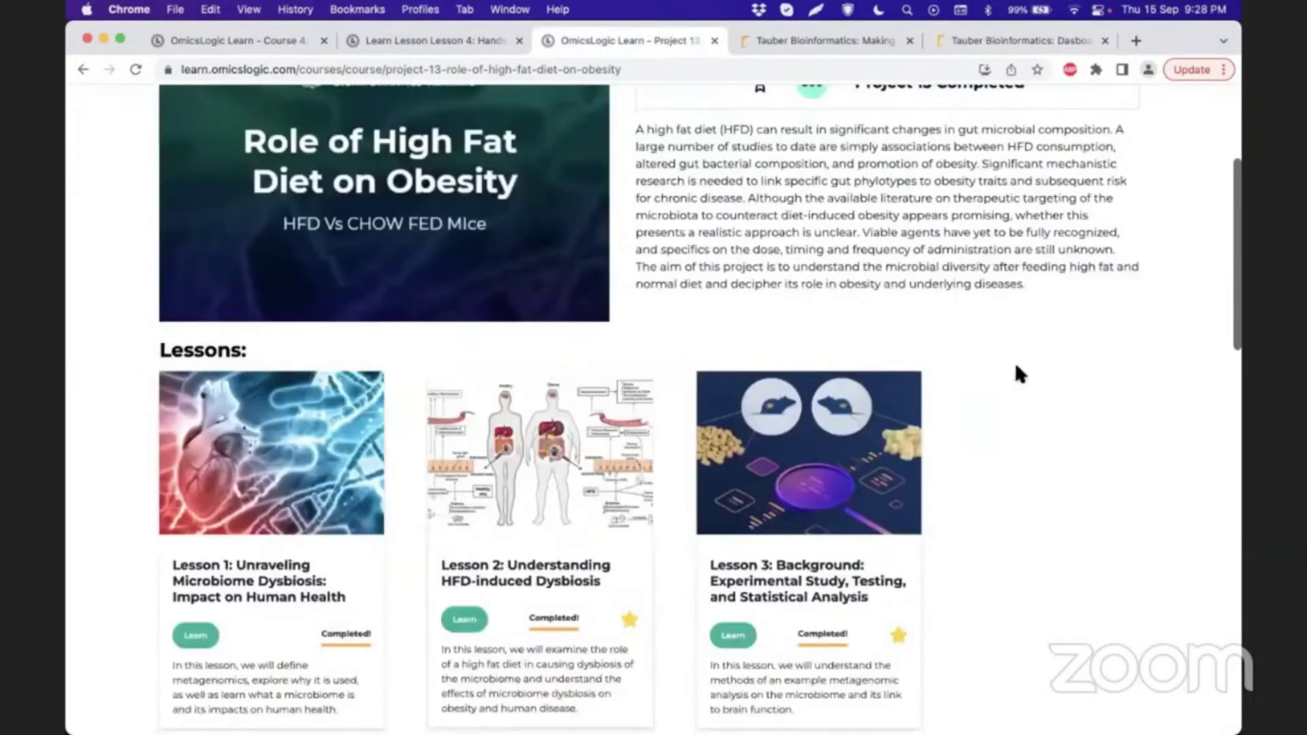
pyautogui.scroll(-1, 953, 353)
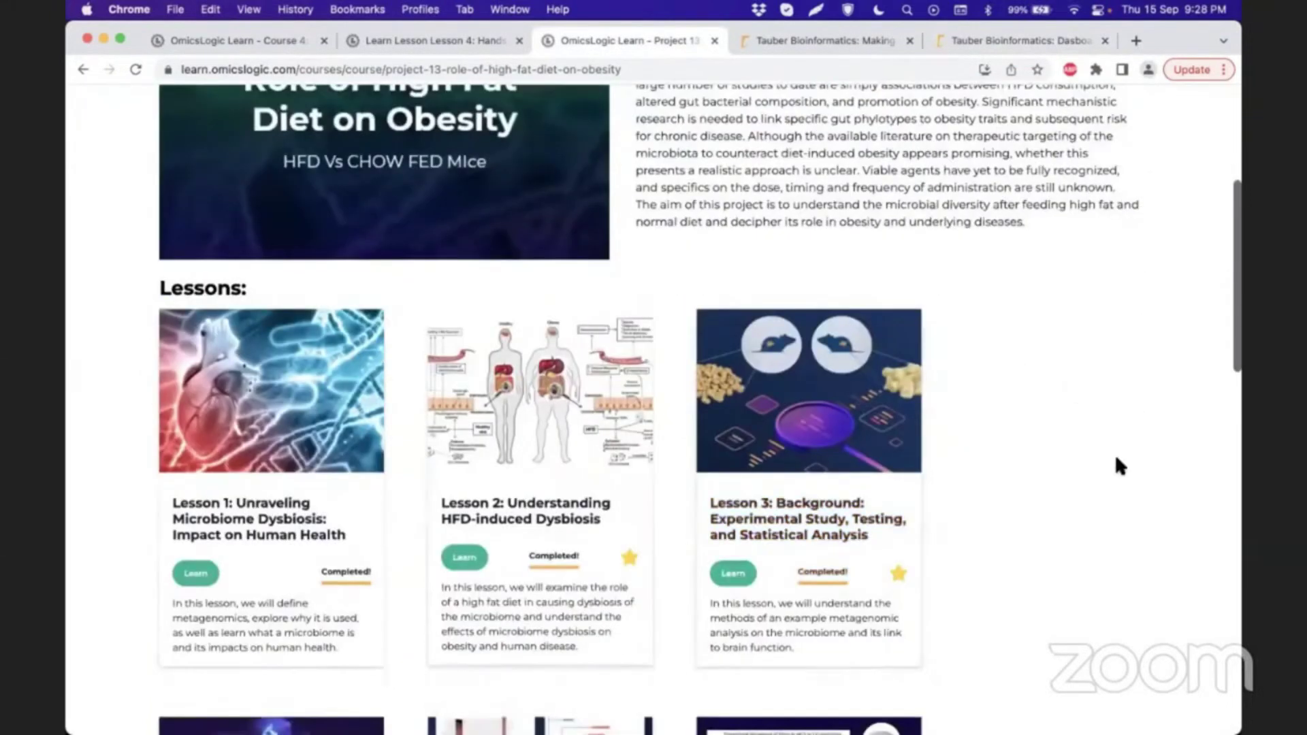
pyautogui.moveTo(1213, 411)
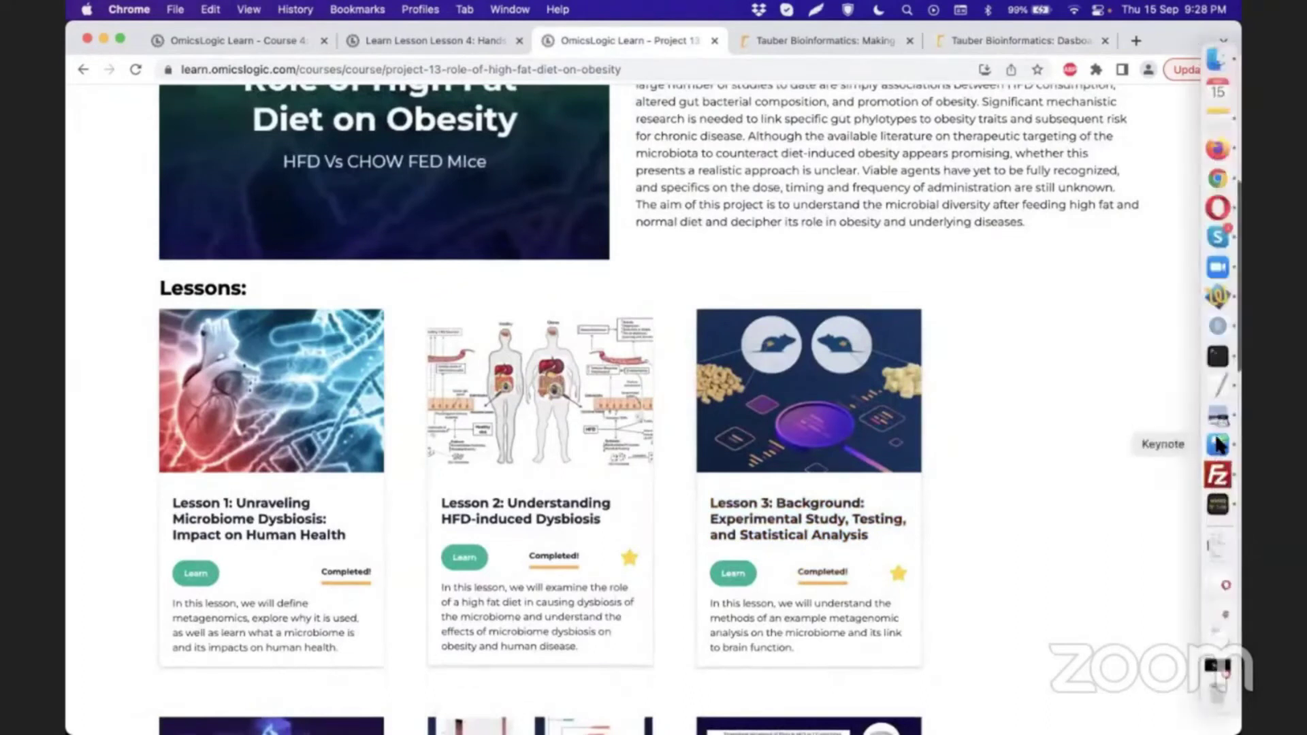
# Switch to Keynote, advance to the Project 13 overview slide, and enlarge its window.
pyautogui.click(1216, 445)
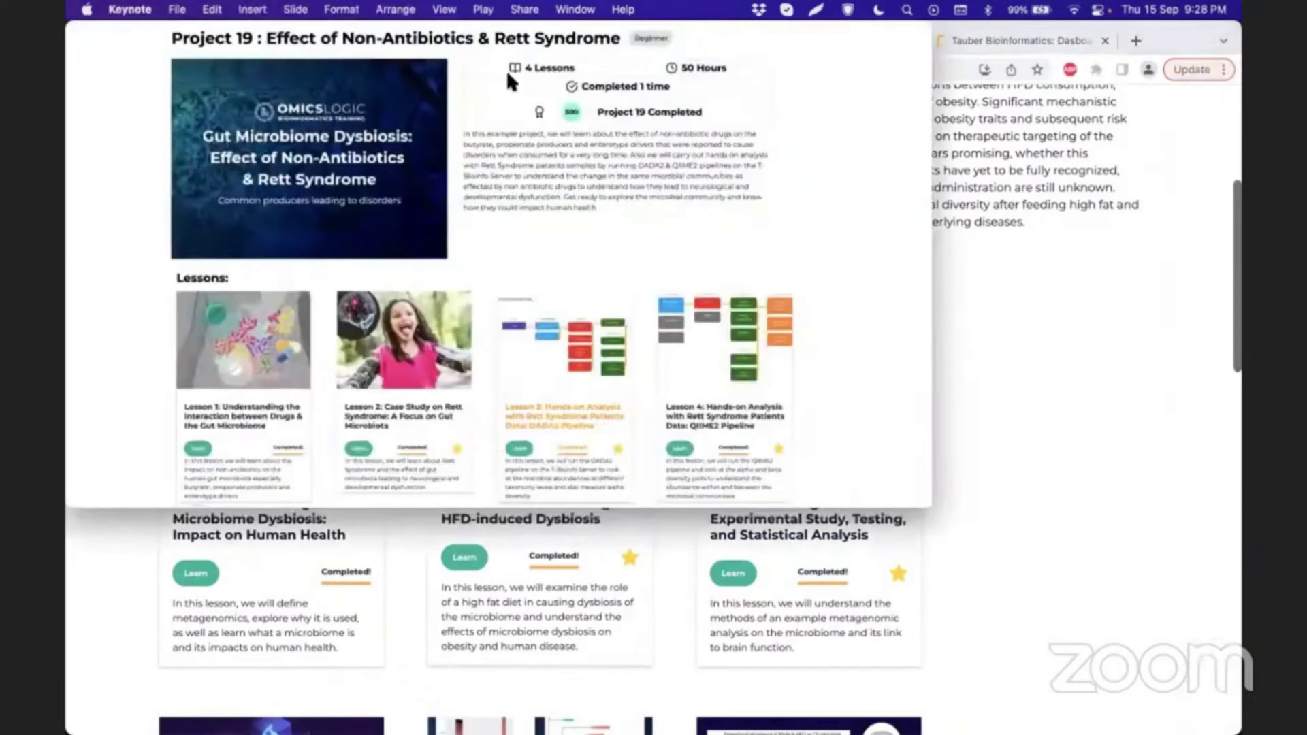
pyautogui.press('Right')
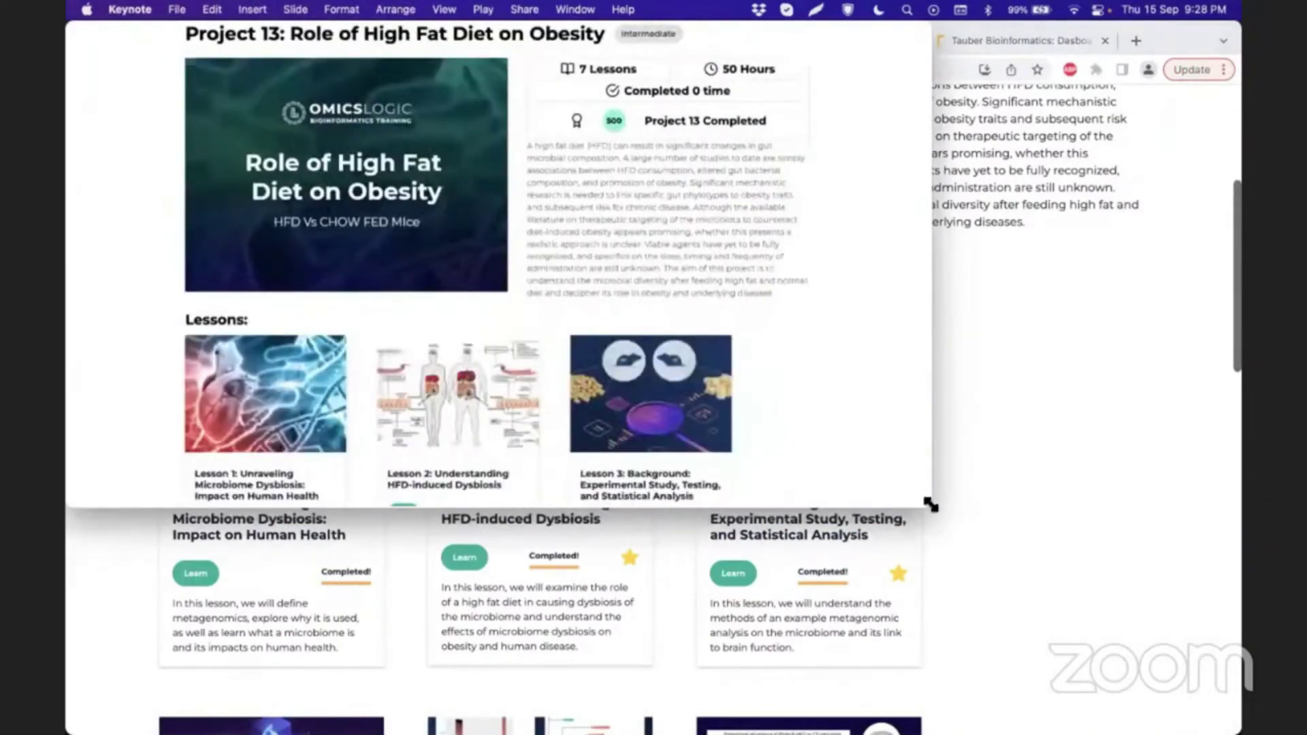
pyautogui.moveTo(928, 504); pyautogui.dragTo(1228, 674)
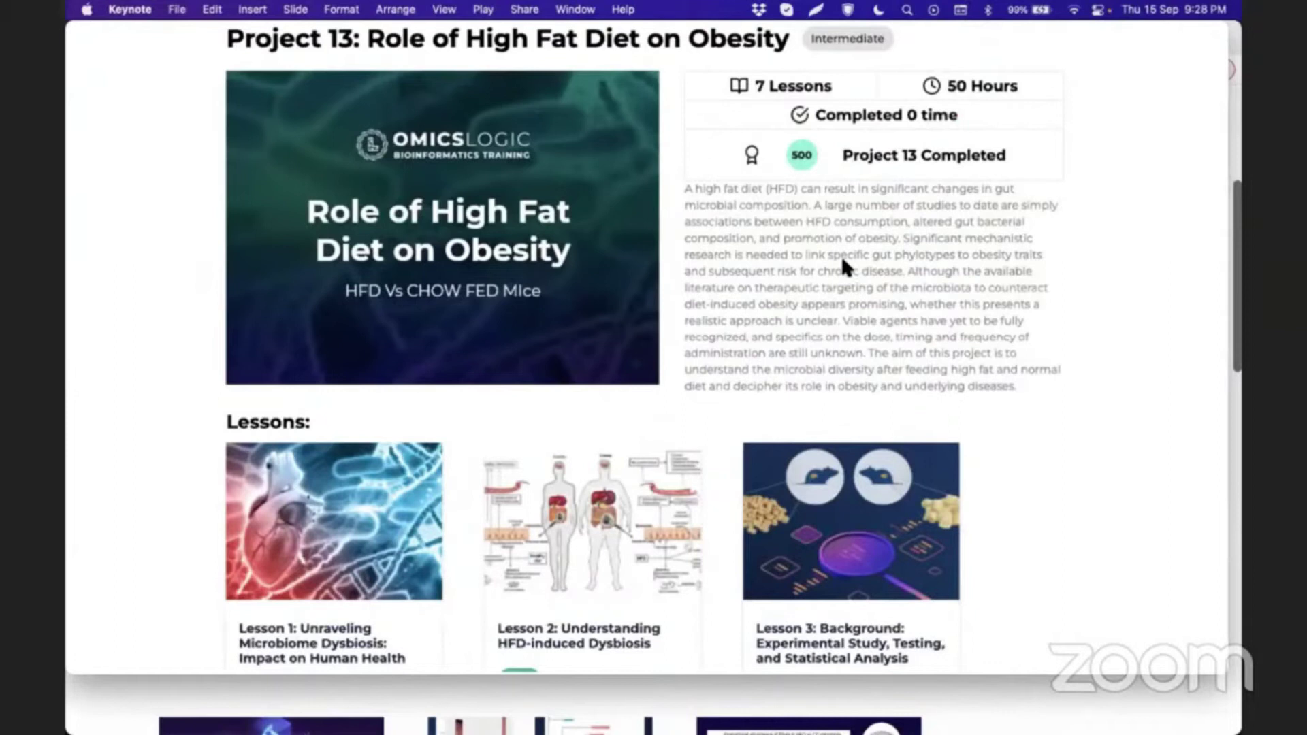
# Advance past the Gut-Brain Axis slide to the mouse experiment design slide.
pyautogui.press('Right')
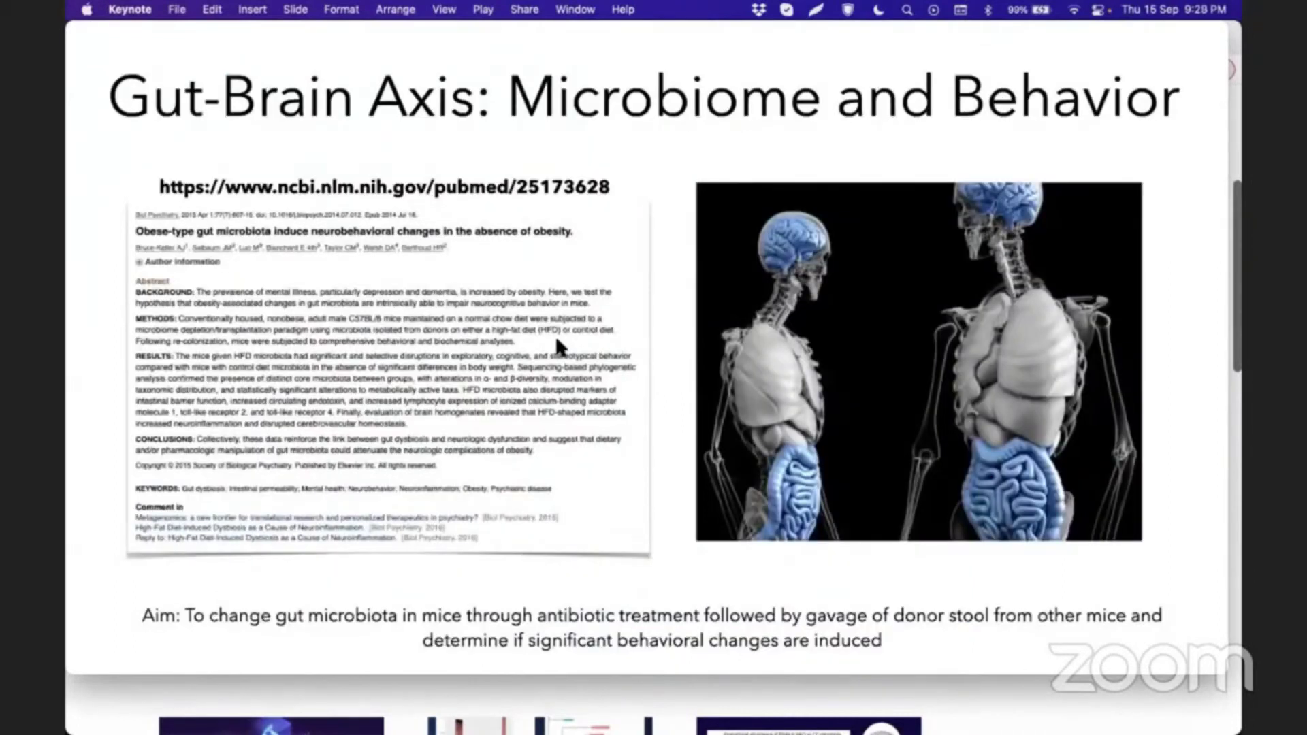
pyautogui.press('Right')
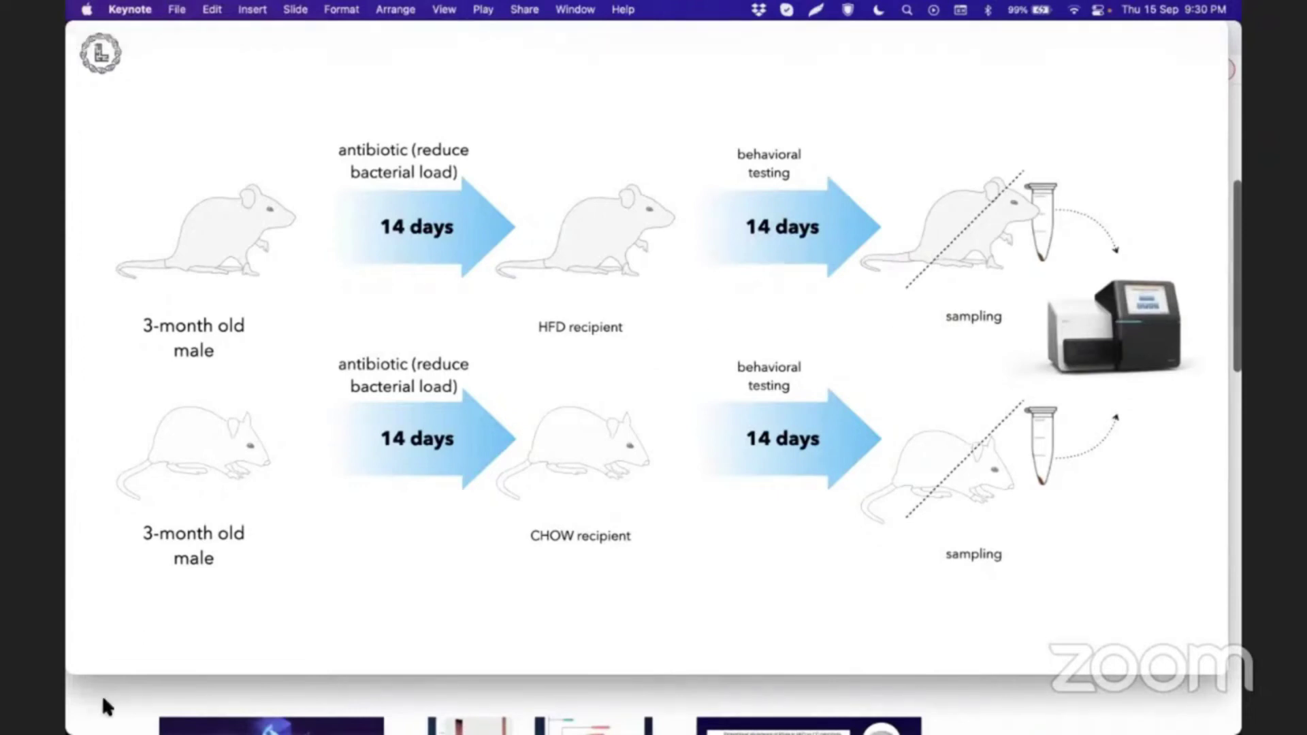
# Return to the Project 13 course page and scroll the lesson list down to Lesson 7's microbial diversity lesson.
pyautogui.press('super+Tab')
pyautogui.scroll(4, 753, 271)
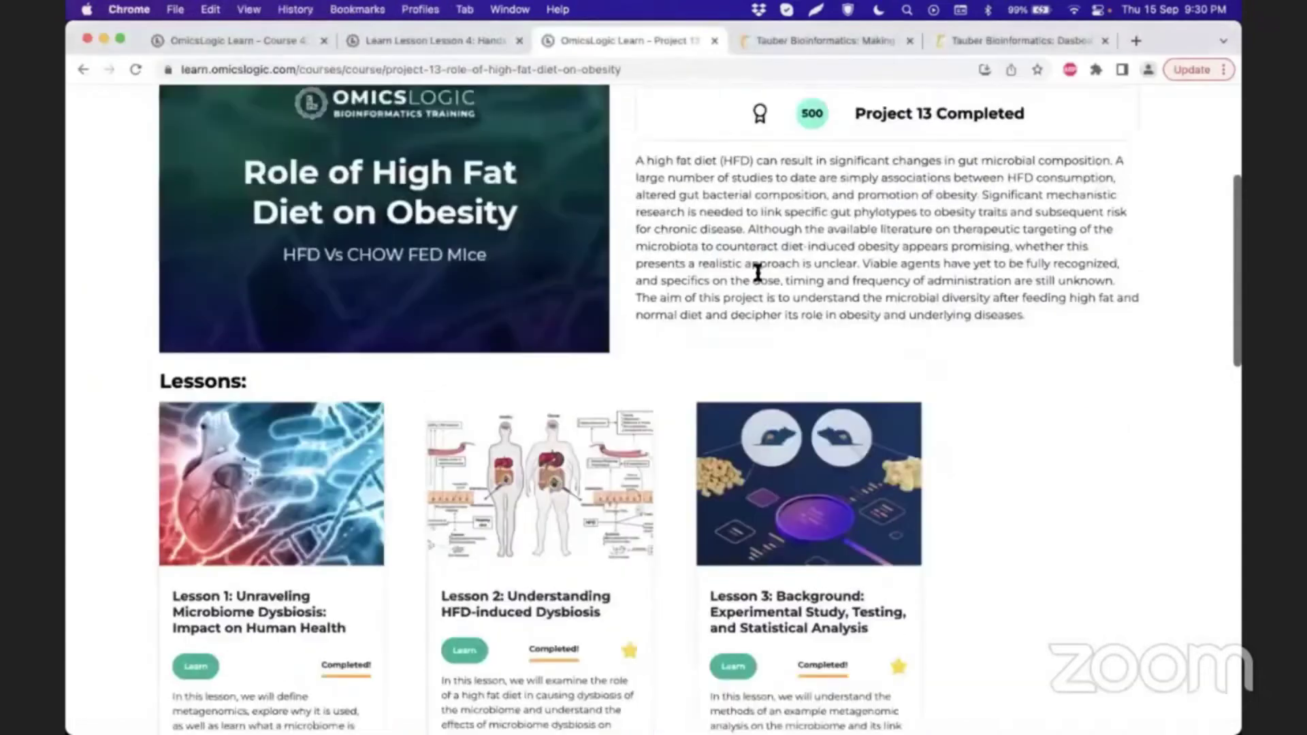
pyautogui.scroll(2, 758, 273)
pyautogui.scroll(-5, 757, 274)
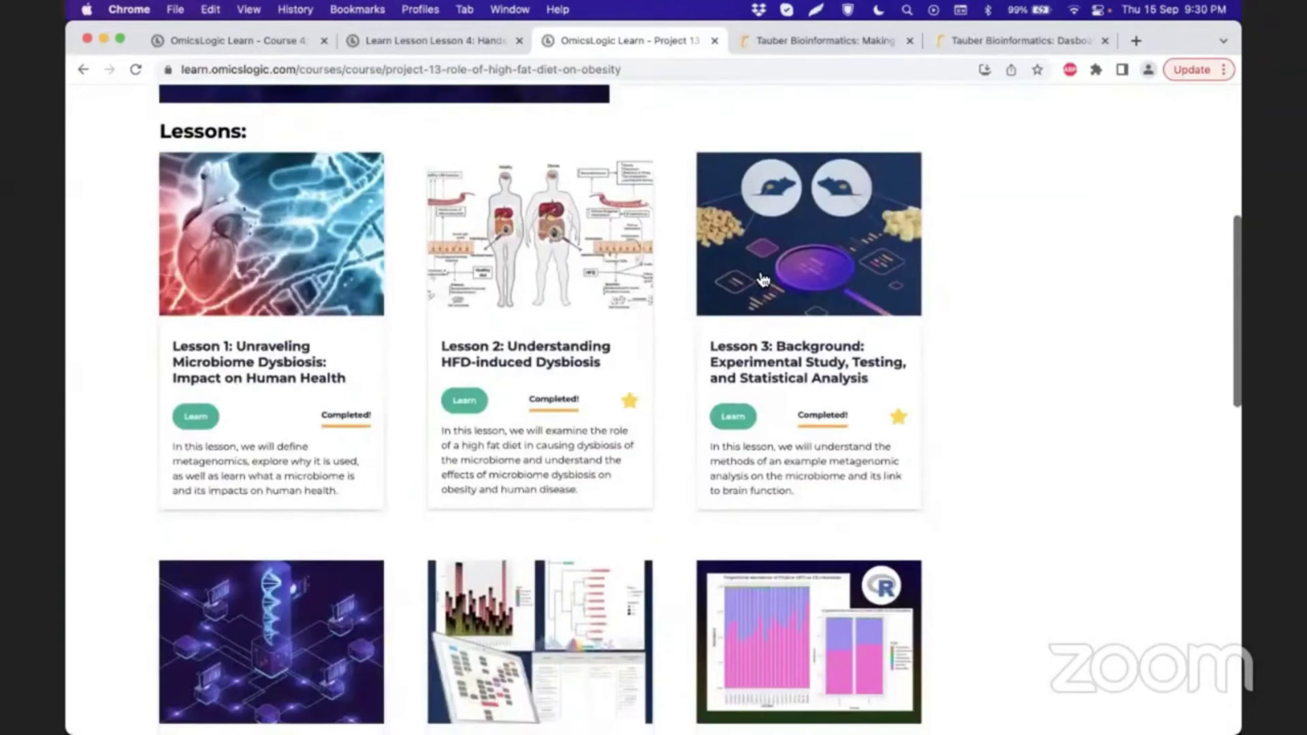
pyautogui.scroll(-13, 701, 281)
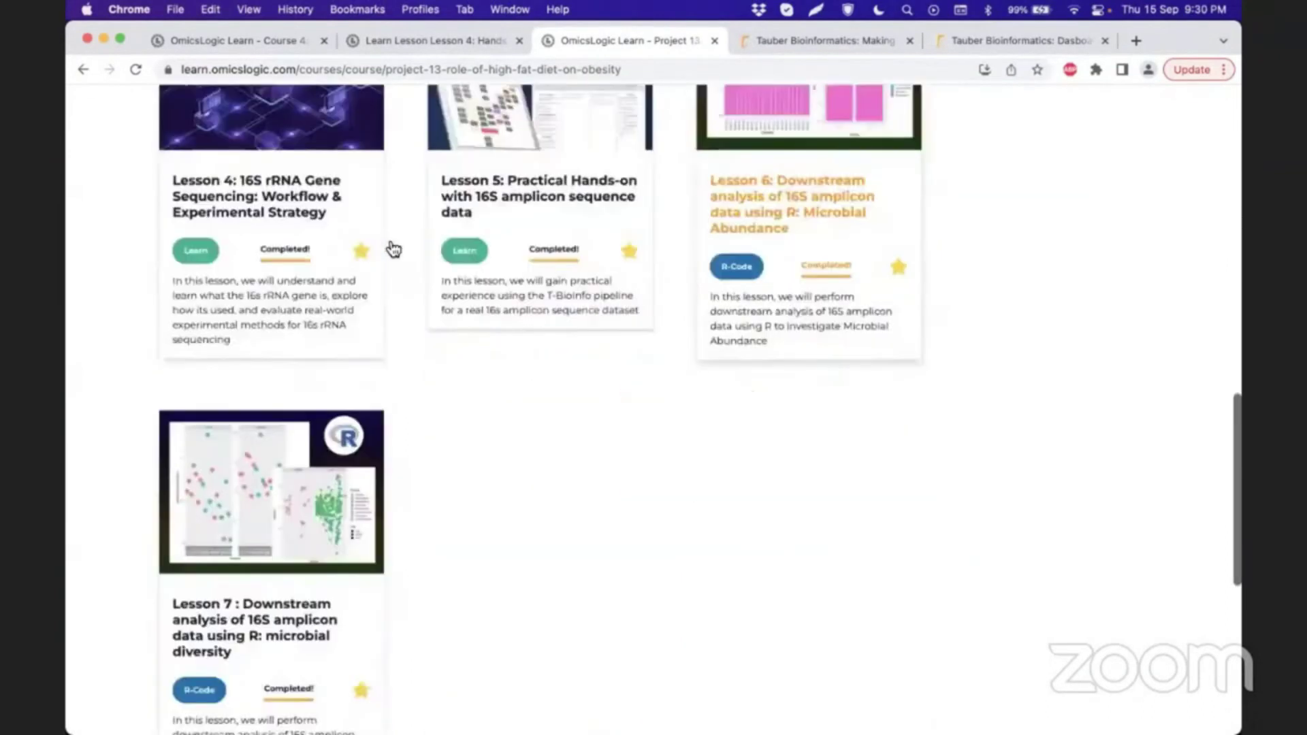
pyautogui.scroll(-1, 327, 273)
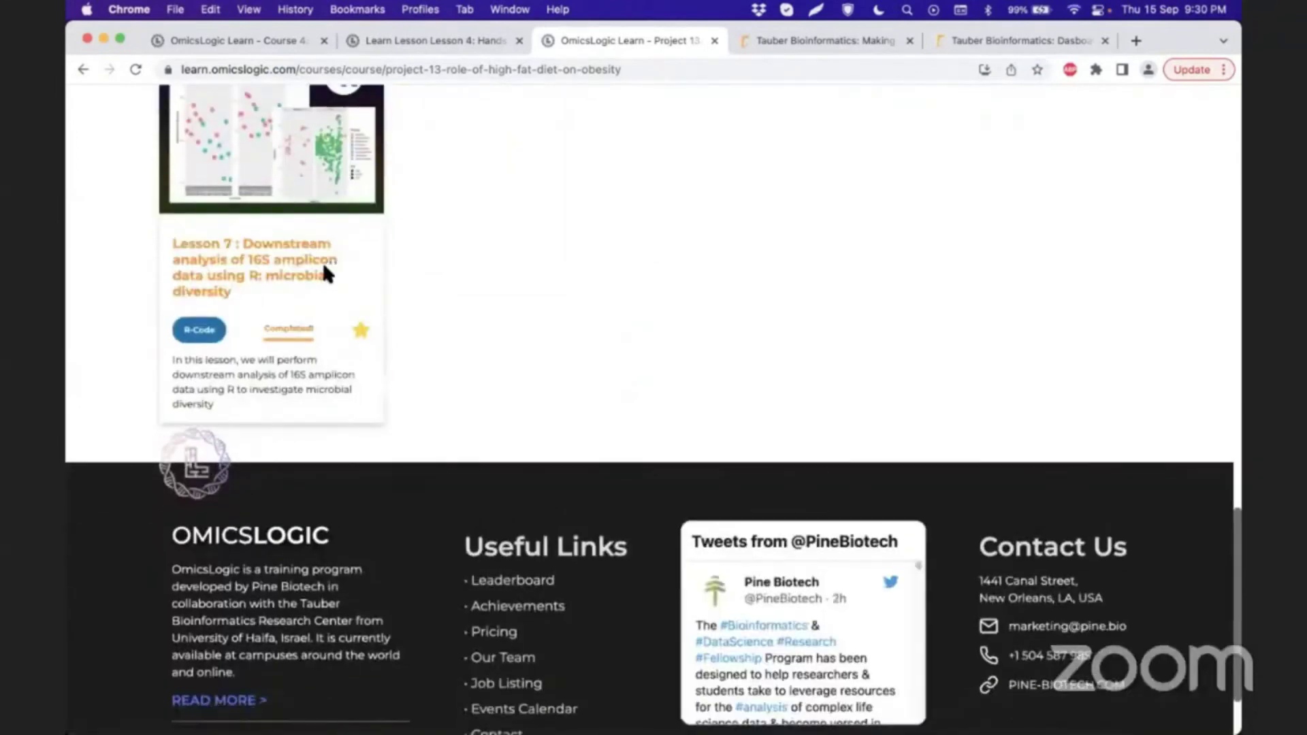
pyautogui.scroll(3, 325, 273)
pyautogui.scroll(-3, 287, 286)
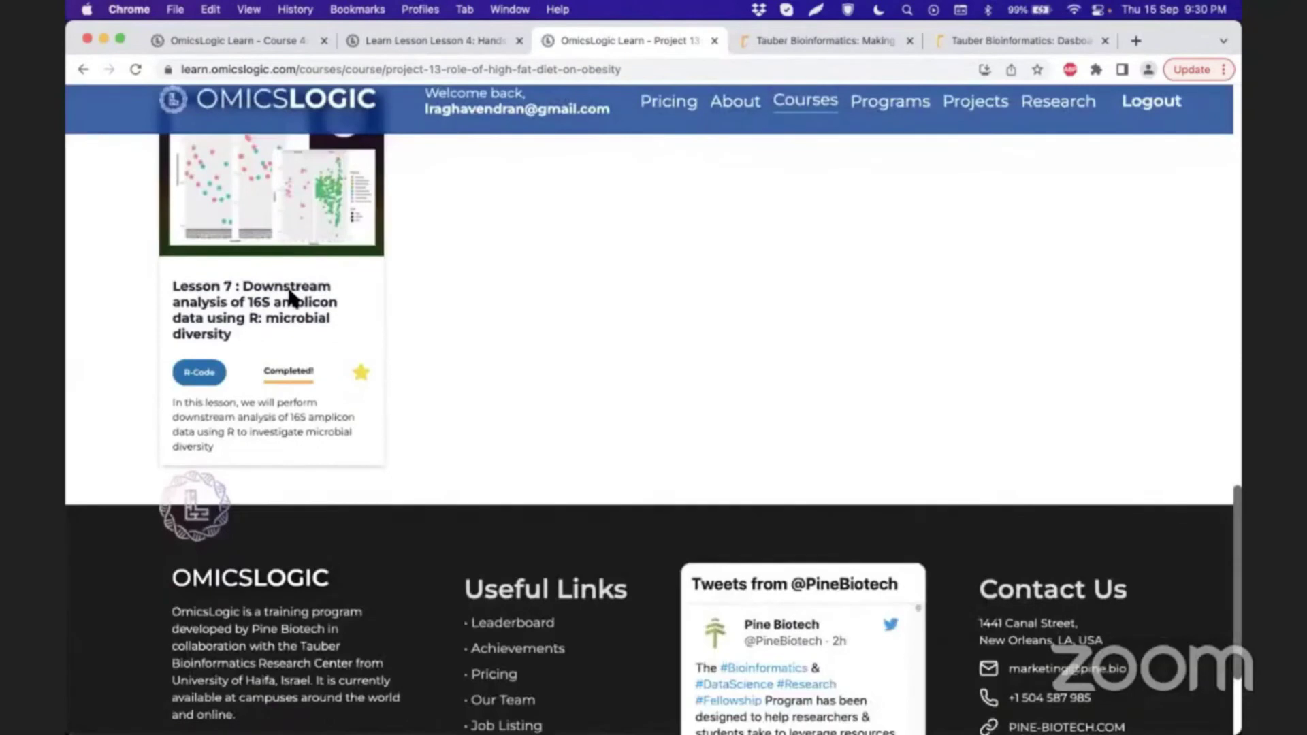
pyautogui.scroll(-2, 288, 296)
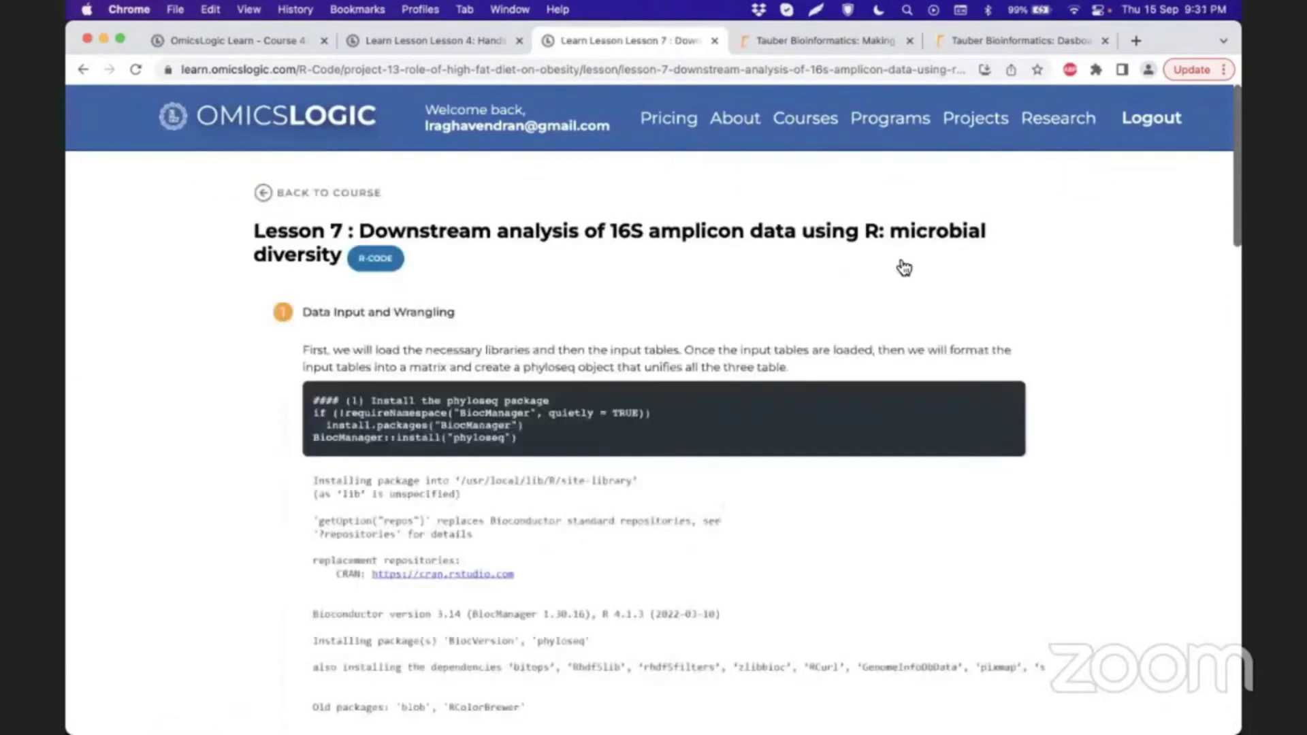
# Read through Lesson 7's code building a phyloseq object from OTU, taxonomy and sample tables.
pyautogui.scroll(-3, 904, 268)
pyautogui.scroll(1, 777, 412)
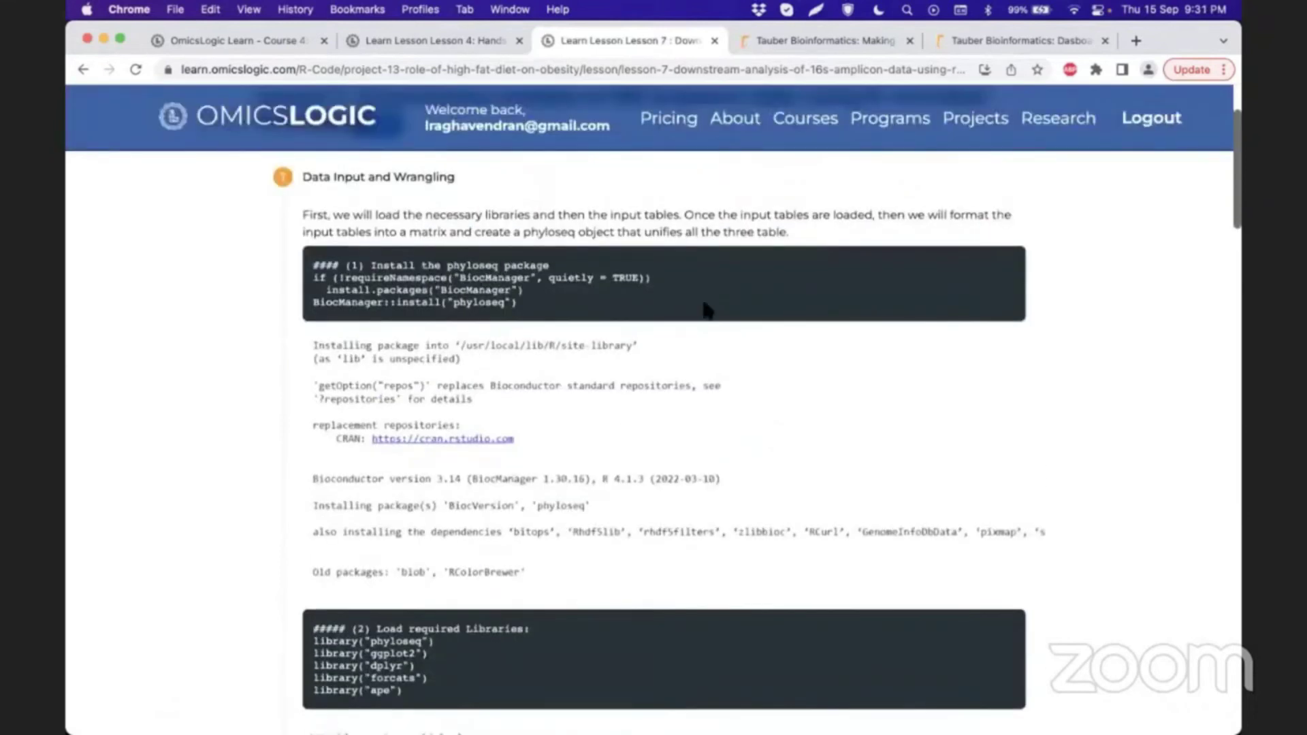
pyautogui.scroll(-1, 1171, 302)
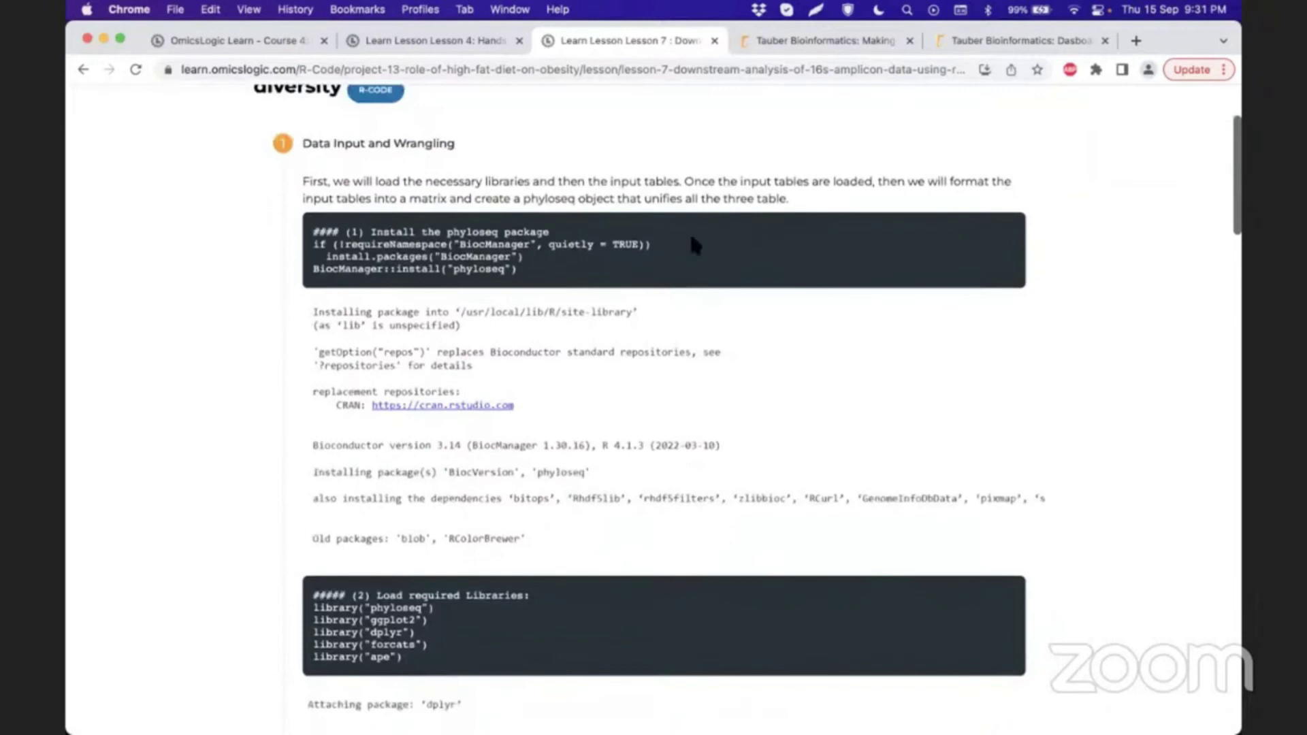
pyautogui.scroll(-1, 823, 276)
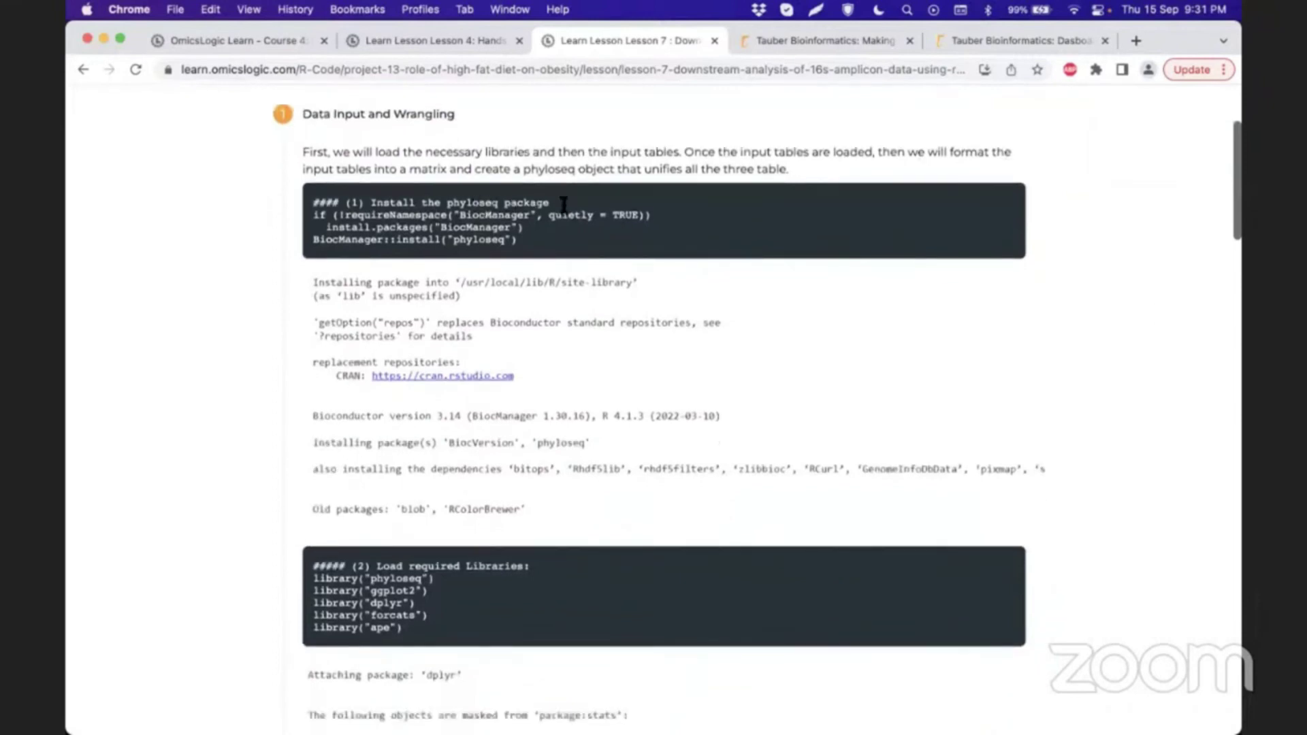
pyautogui.scroll(-6, 1096, 209)
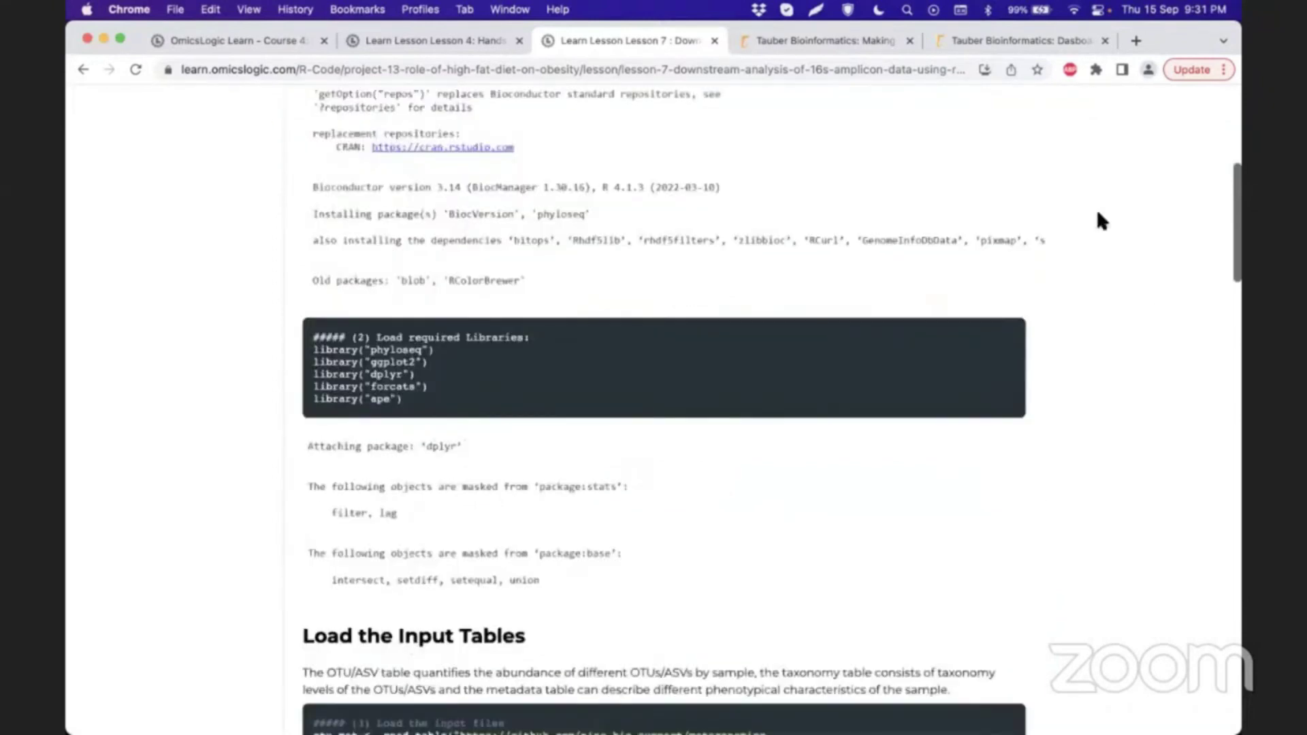
pyautogui.scroll(-4, 1095, 208)
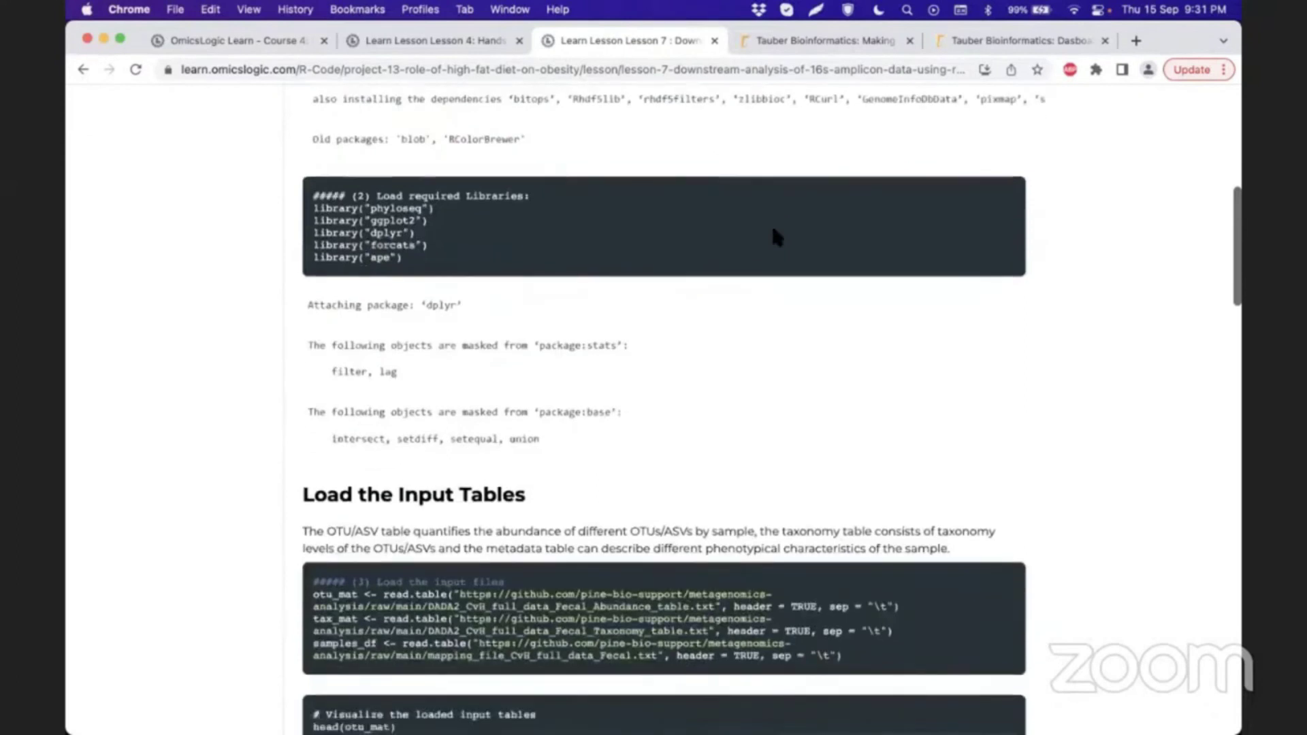
pyautogui.scroll(-10, 772, 231)
pyautogui.scroll(-10, 597, 273)
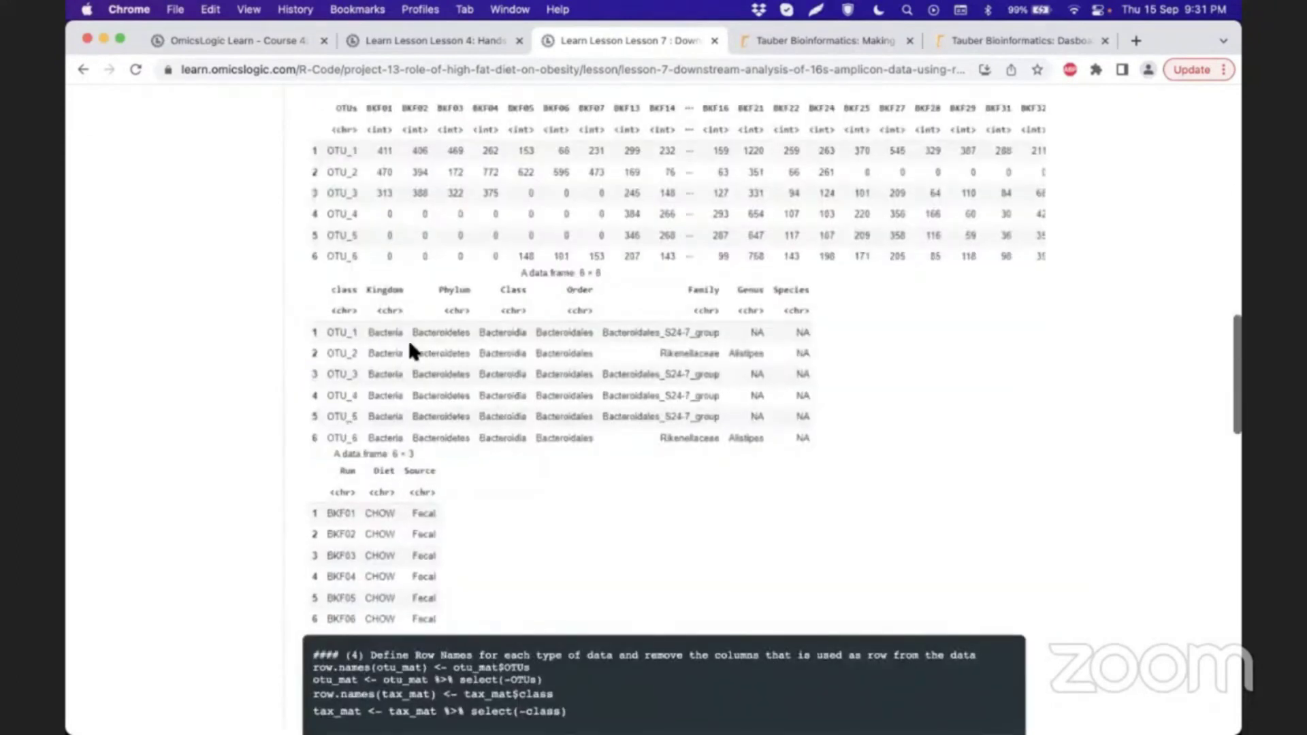
pyautogui.scroll(-4, 411, 400)
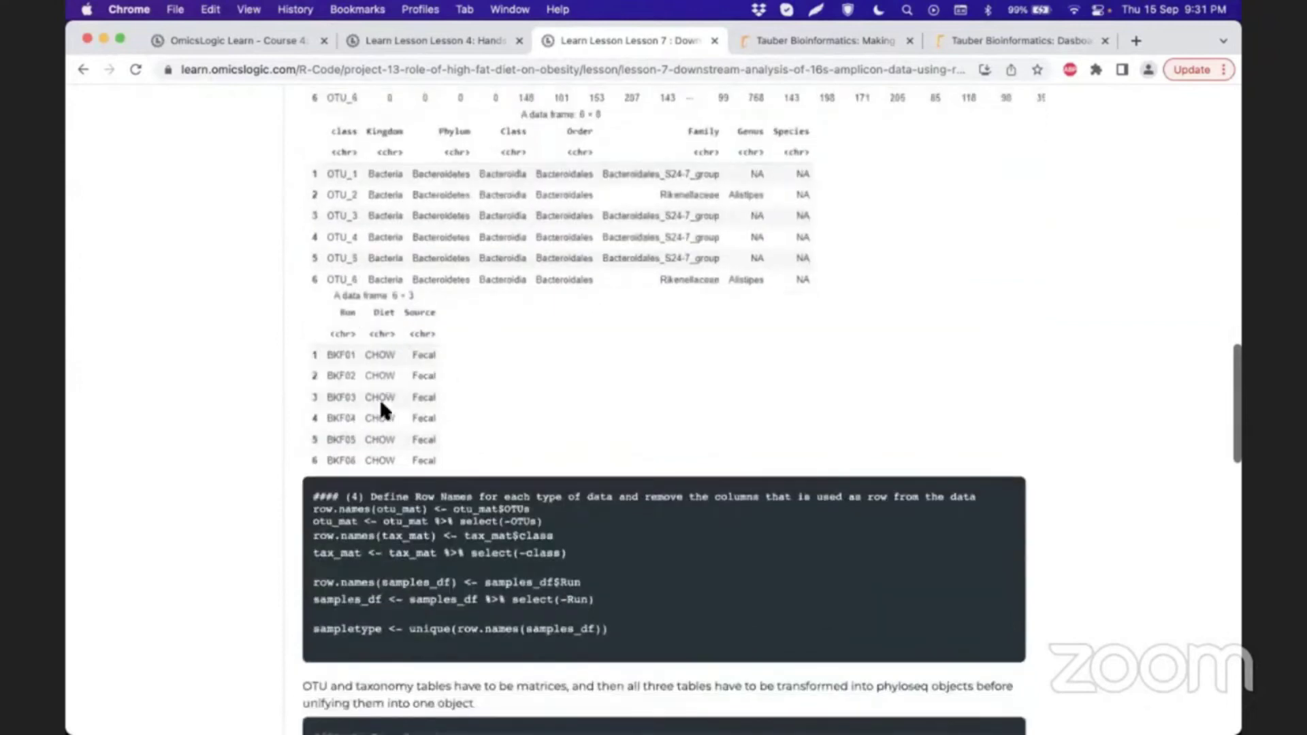
pyautogui.scroll(-1, 742, 316)
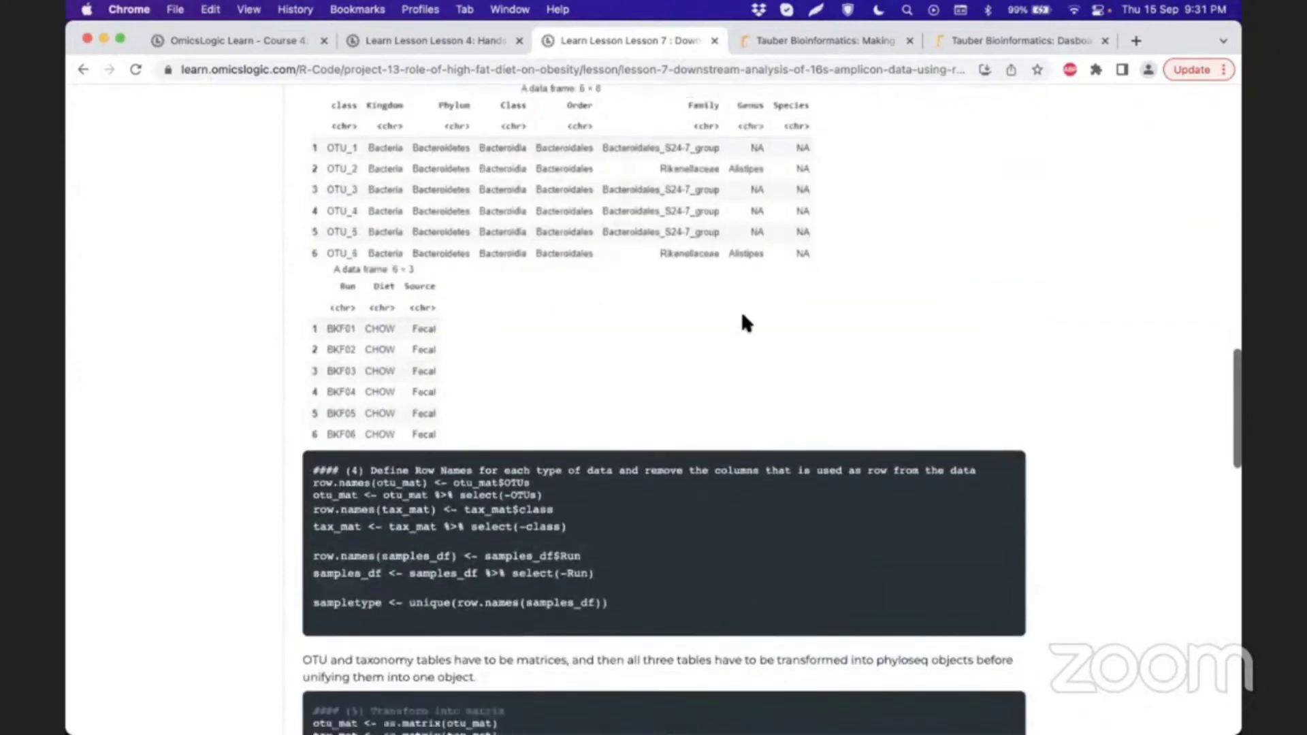
pyautogui.scroll(-2, 741, 315)
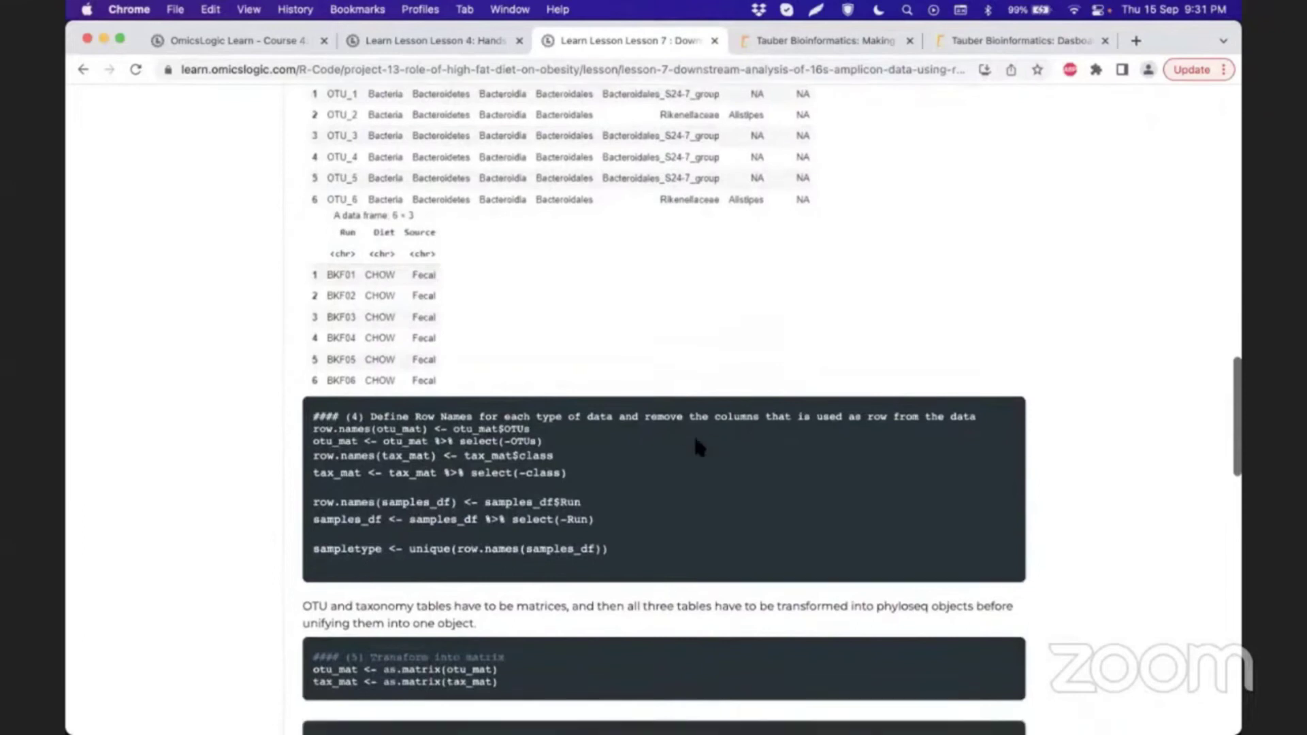
pyautogui.scroll(-6, 695, 441)
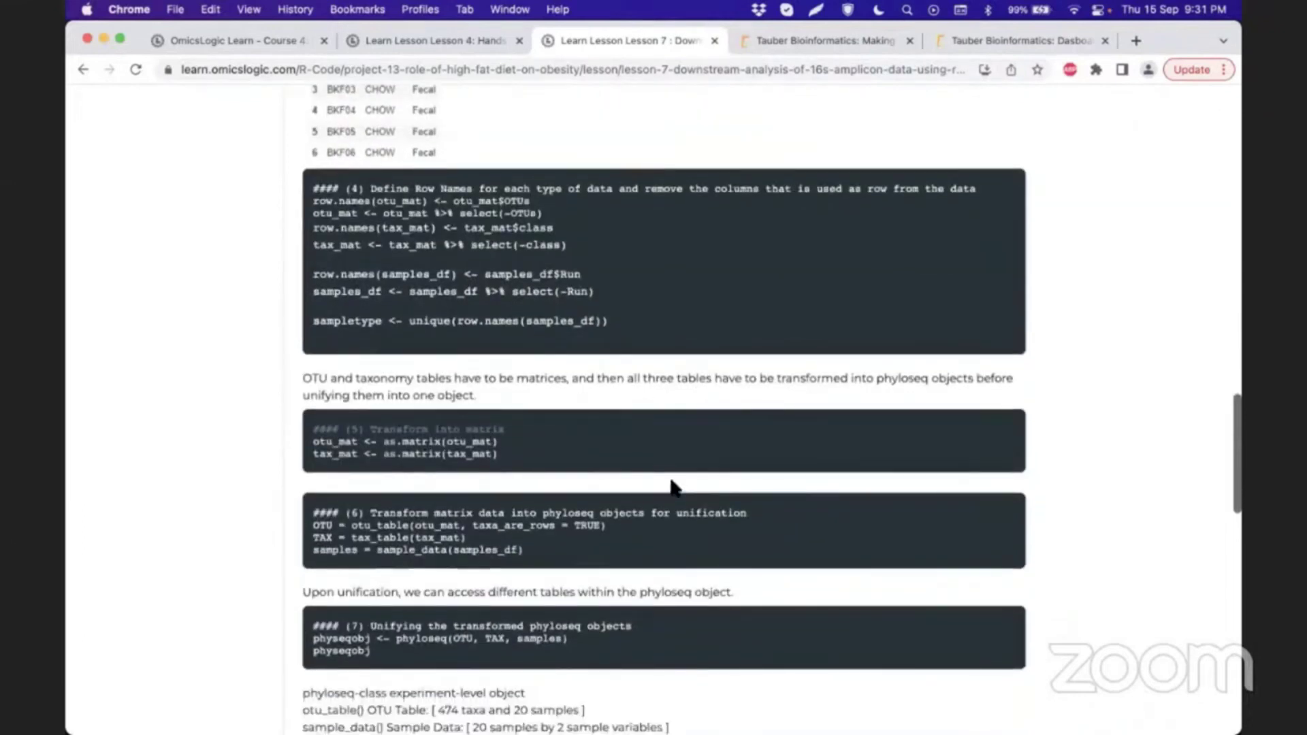
pyautogui.scroll(-20, 671, 485)
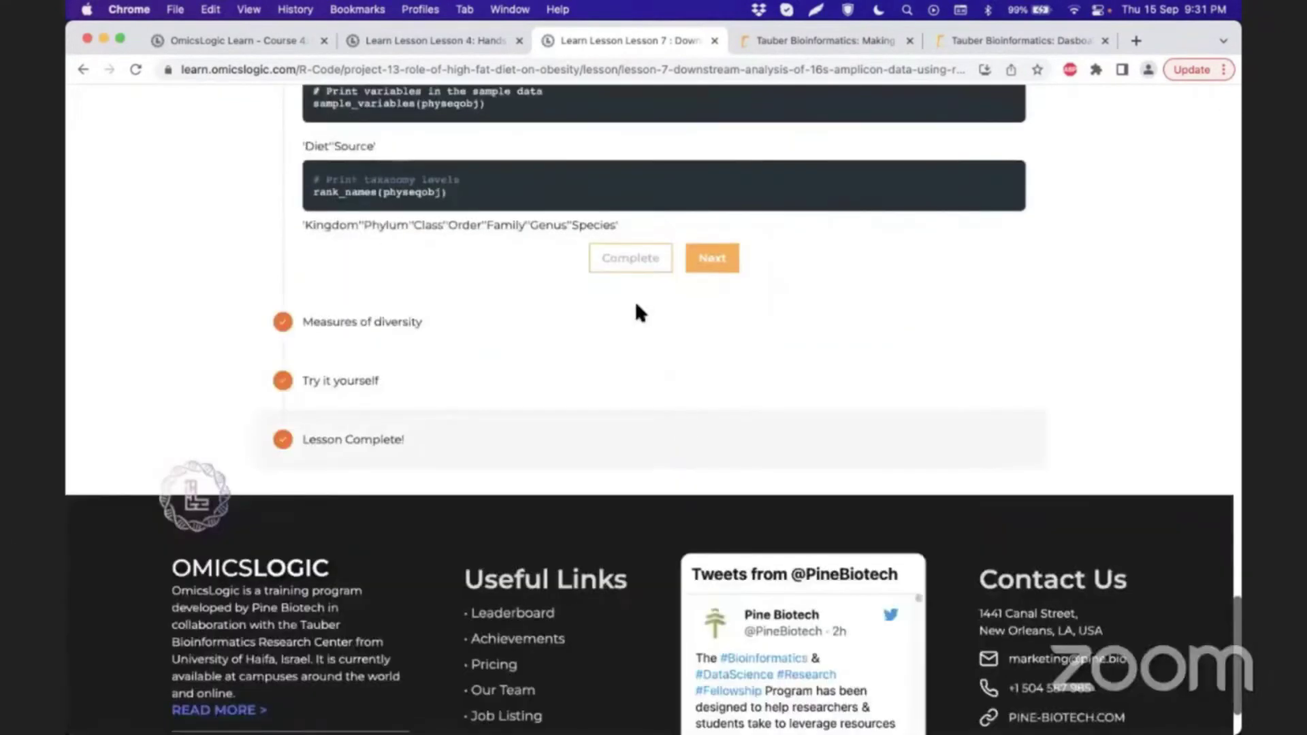
# Open Lesson 7's Measures of diversity step and look over its diversity code.
pyautogui.click(403, 323)
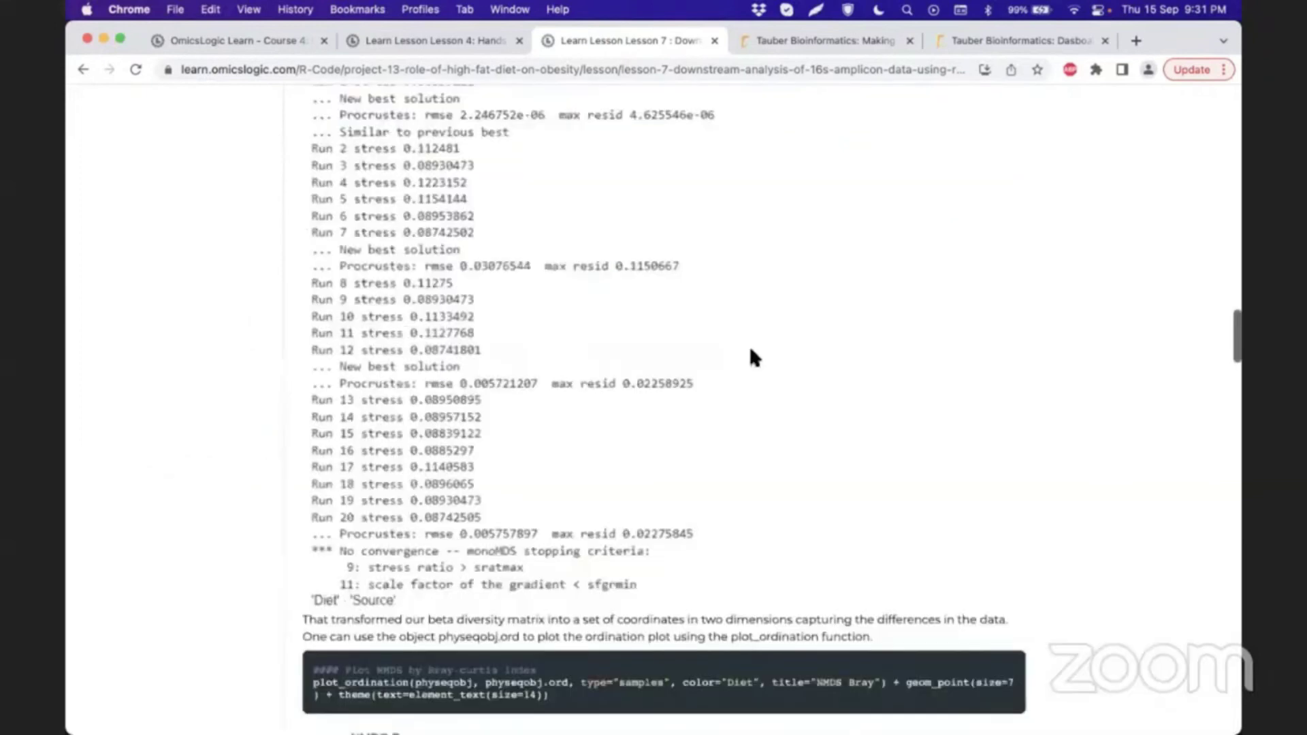
pyautogui.scroll(15, 749, 346)
pyautogui.scroll(-5, 747, 354)
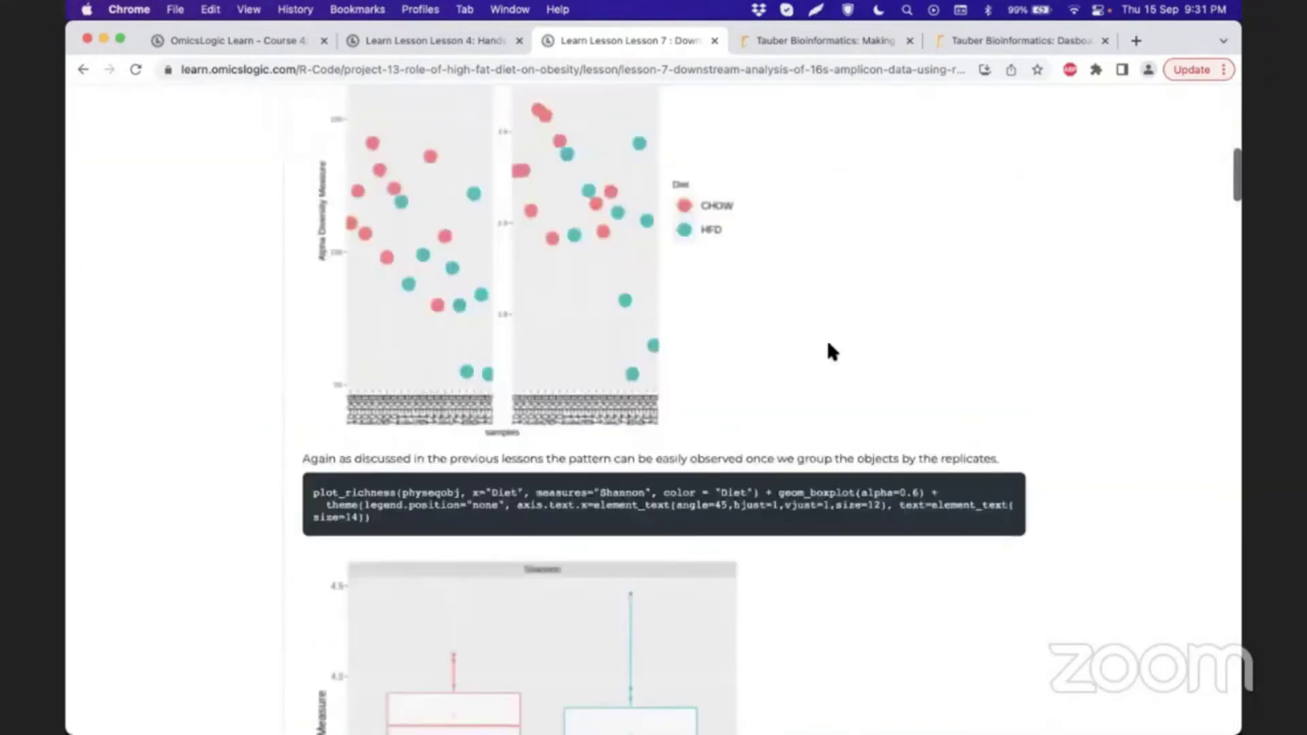
pyautogui.scroll(-5, 826, 340)
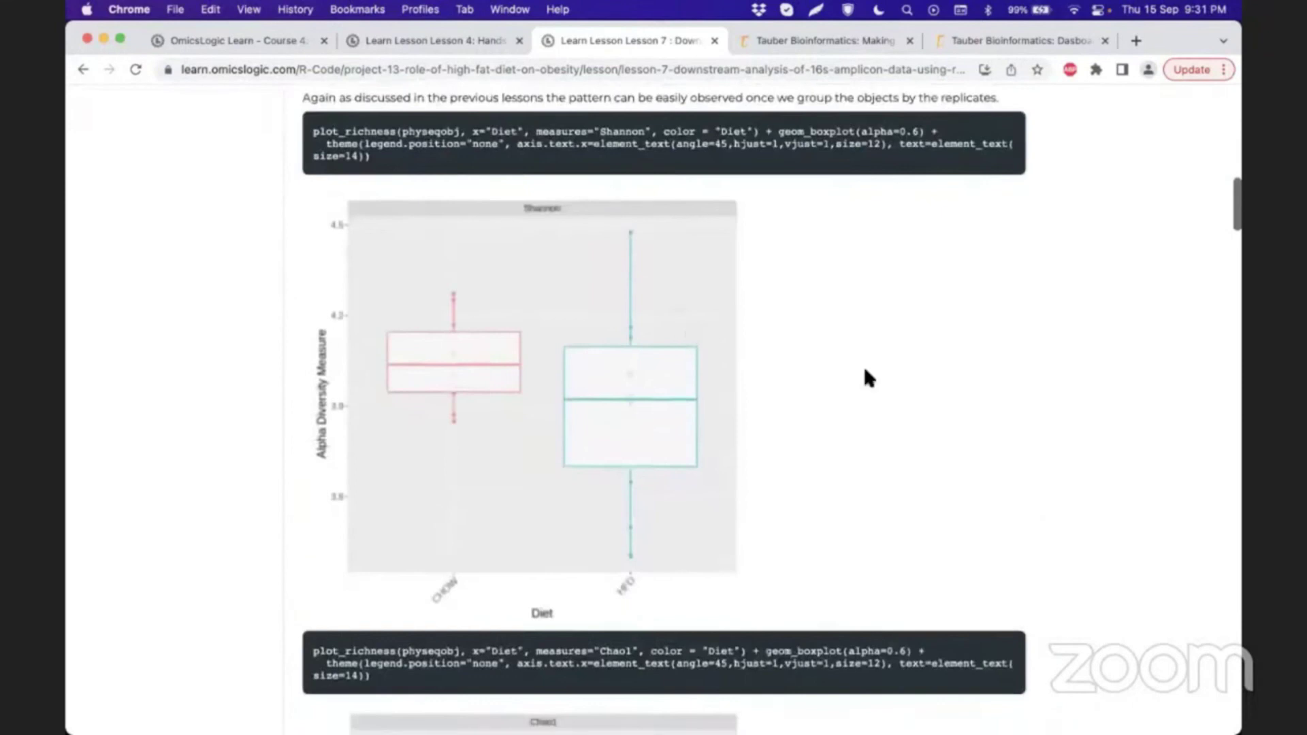
pyautogui.scroll(-6, 864, 371)
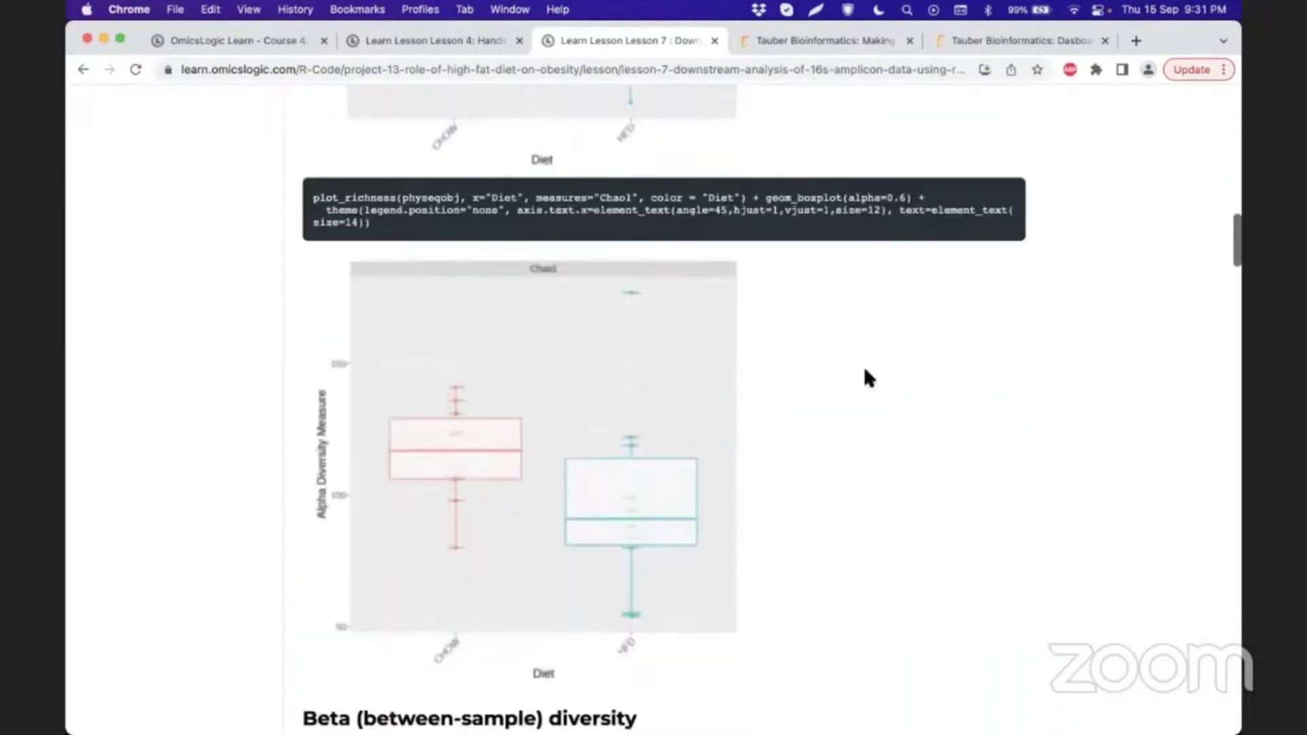
pyautogui.scroll(-14, 865, 371)
pyautogui.scroll(4, 864, 371)
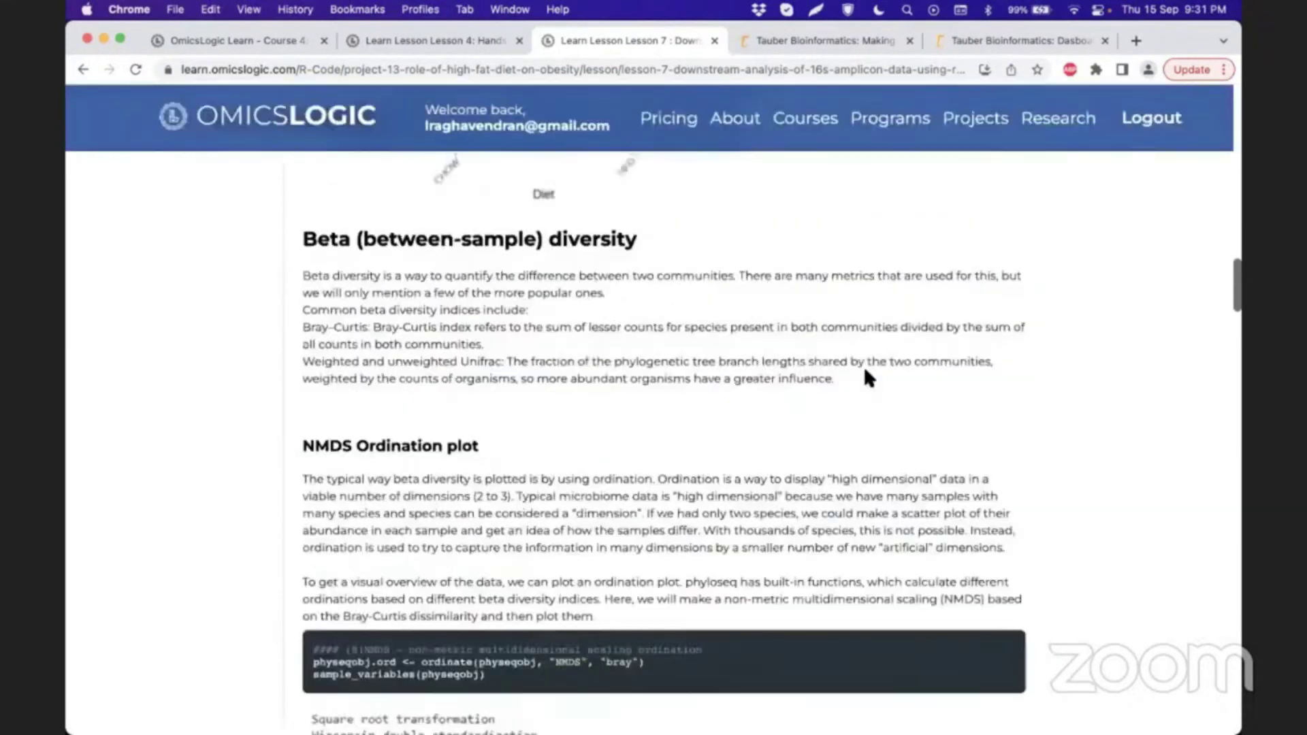
pyautogui.scroll(5, 864, 371)
pyautogui.scroll(-15, 864, 371)
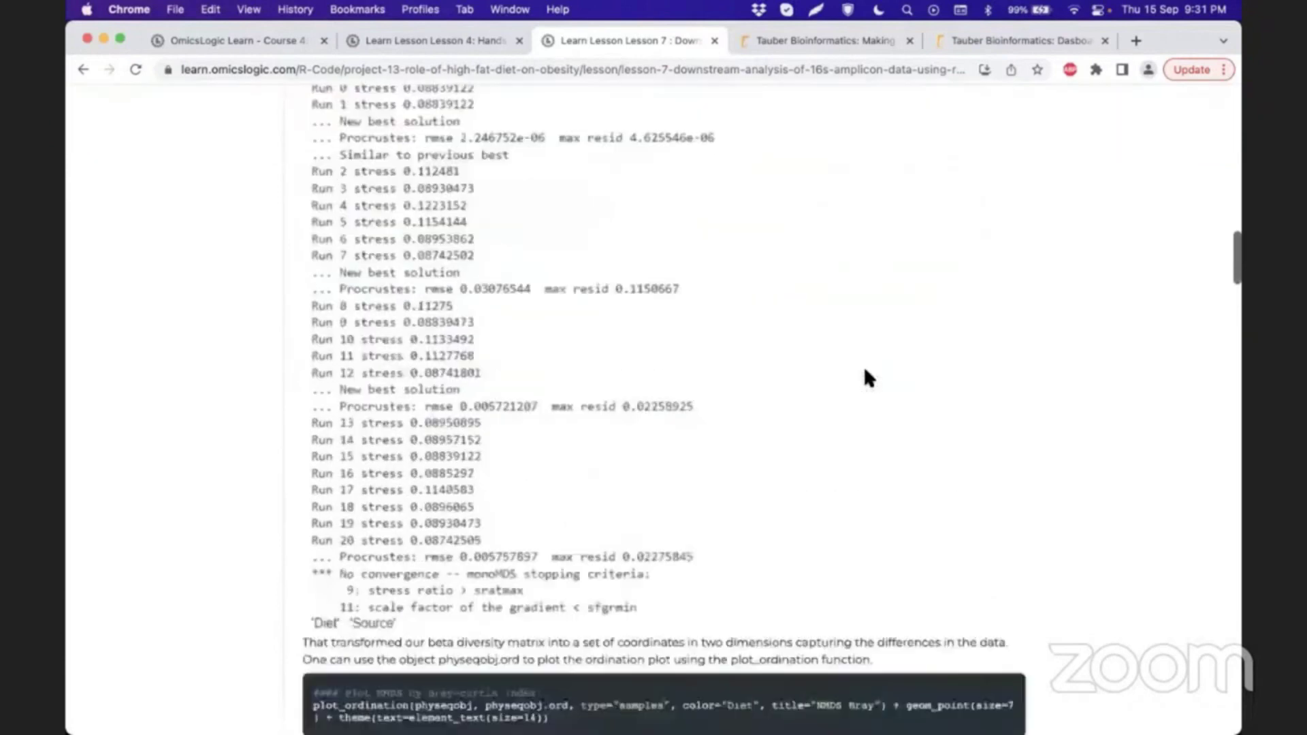
pyautogui.scroll(-9, 865, 376)
pyautogui.scroll(1, 855, 283)
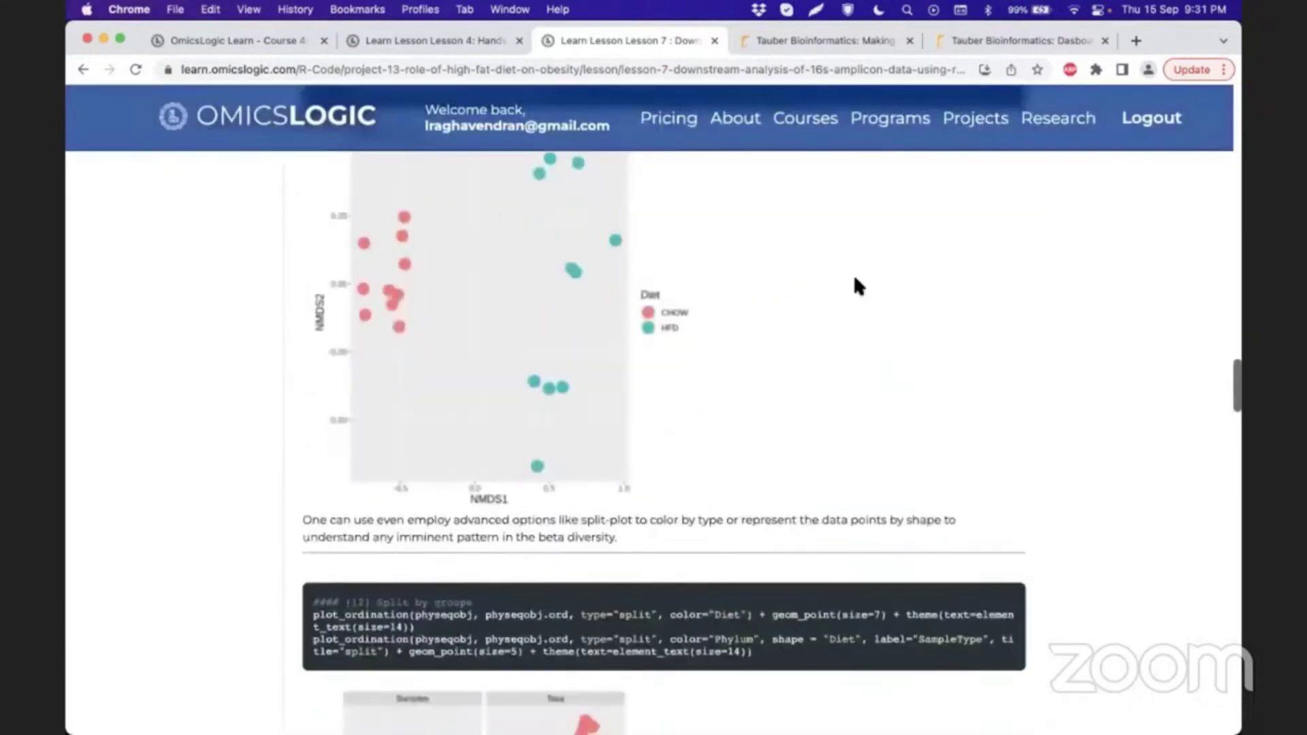
pyautogui.scroll(1, 652, 306)
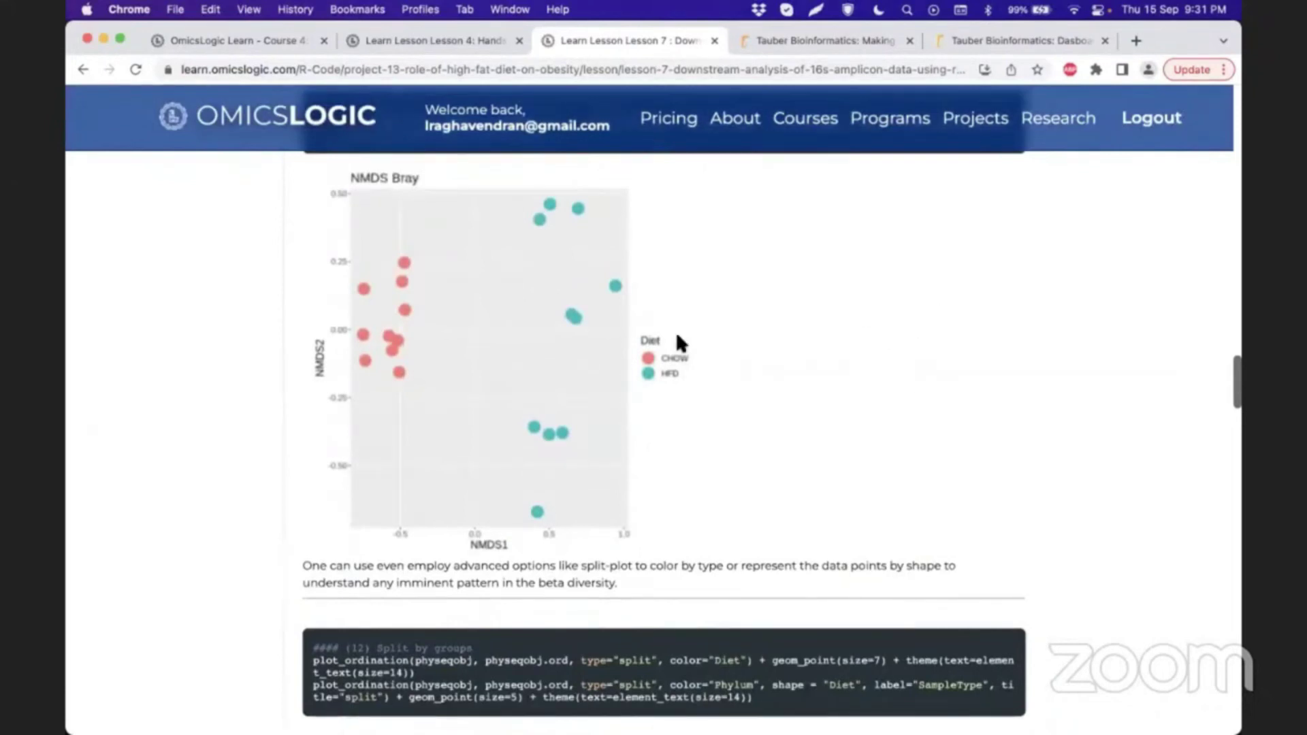
# Bring the PCoA UniFrac plot separating CHOW from HFD samples into view.
pyautogui.scroll(2, 709, 336)
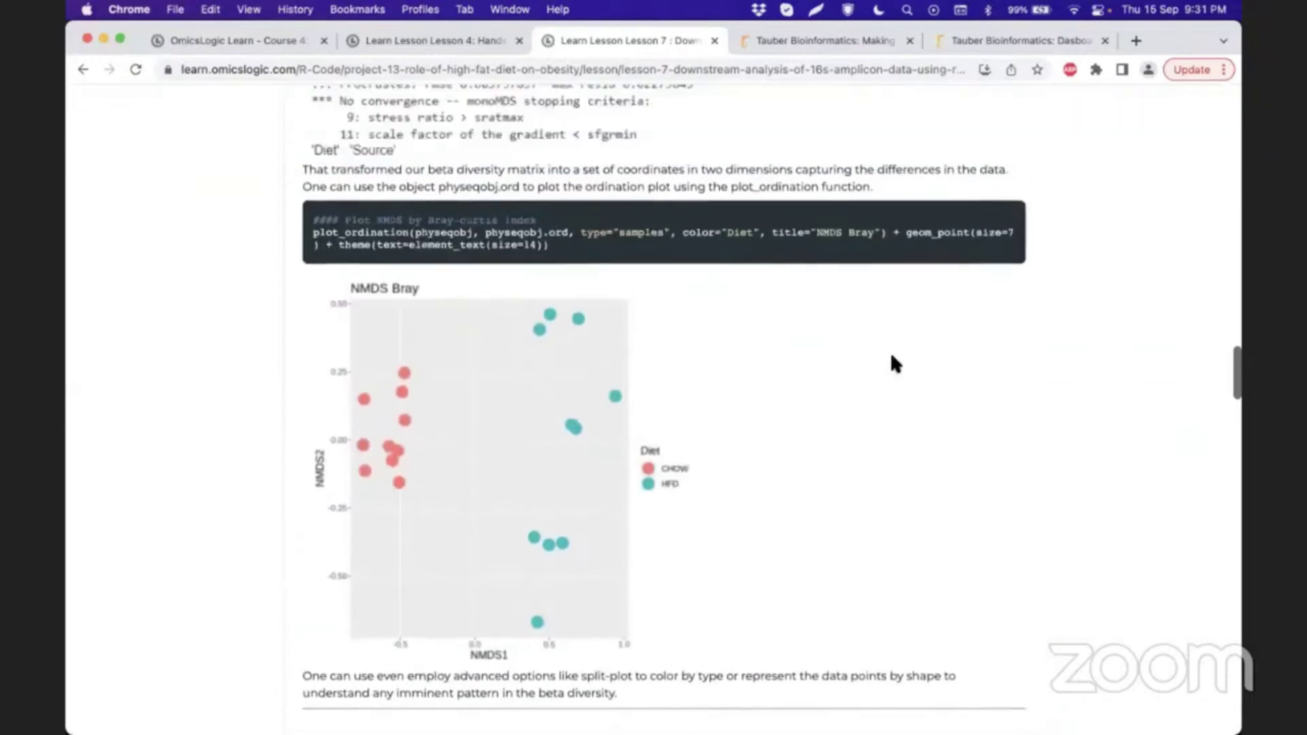
pyautogui.scroll(-10, 892, 357)
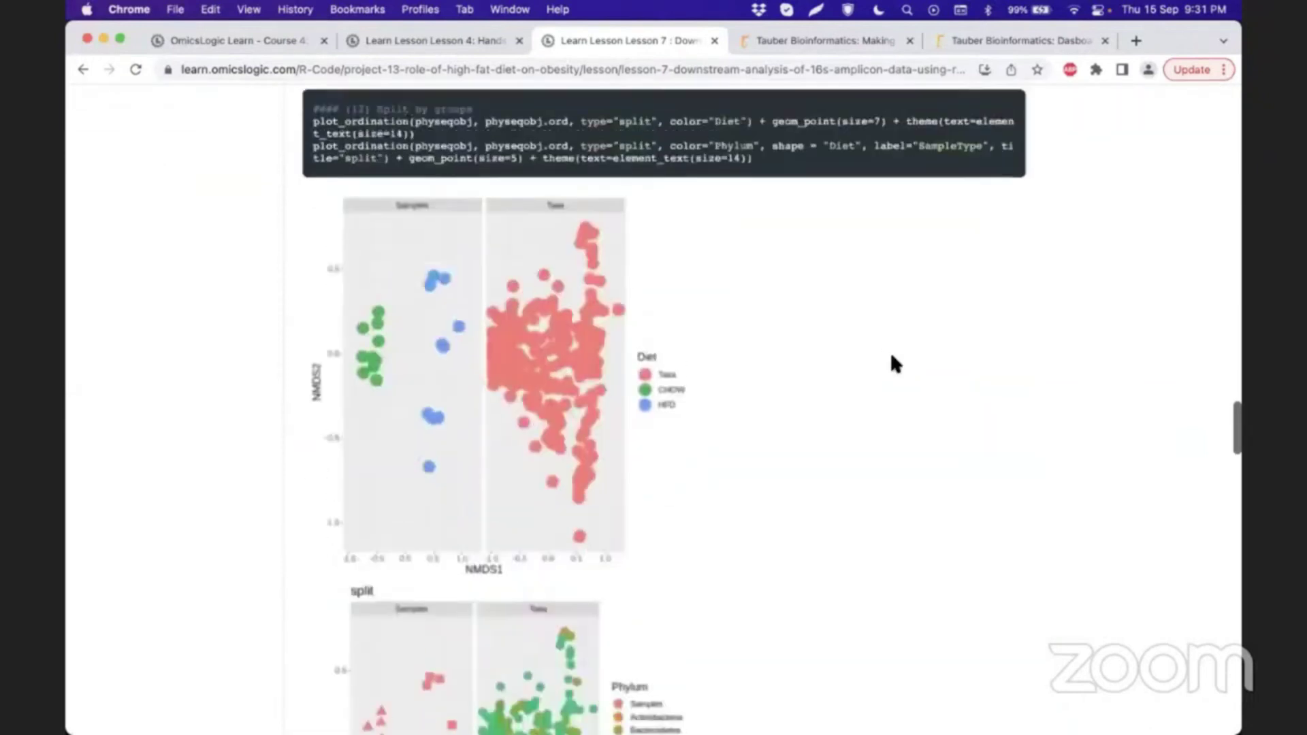
pyautogui.scroll(-15, 893, 362)
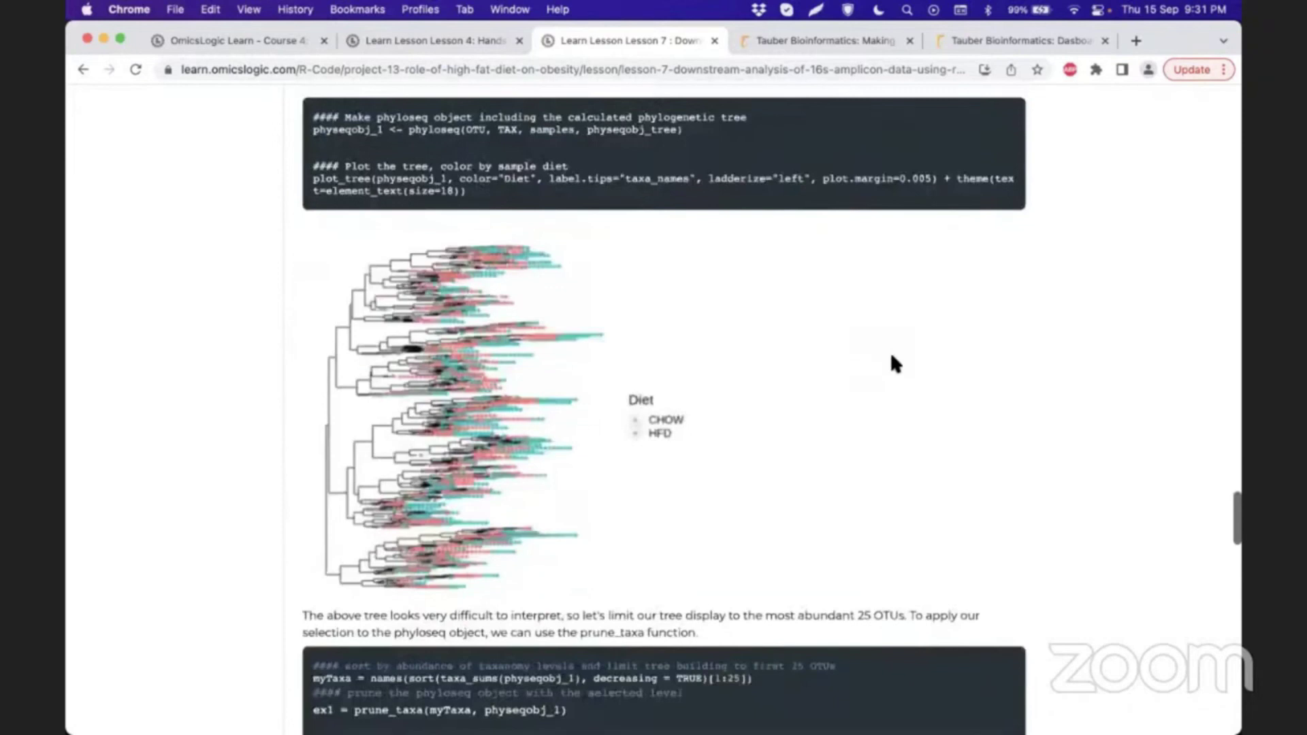
pyautogui.scroll(-10, 892, 362)
pyautogui.scroll(3, 892, 362)
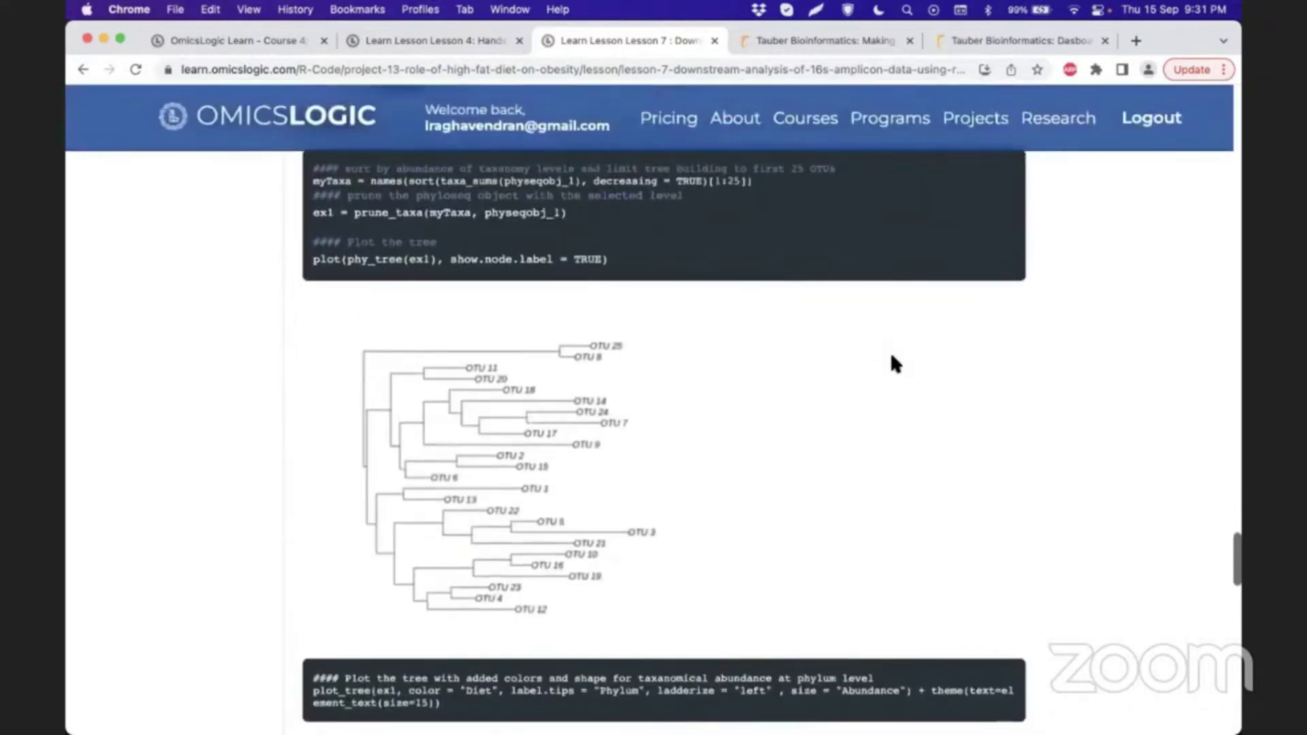
pyautogui.scroll(-15, 892, 362)
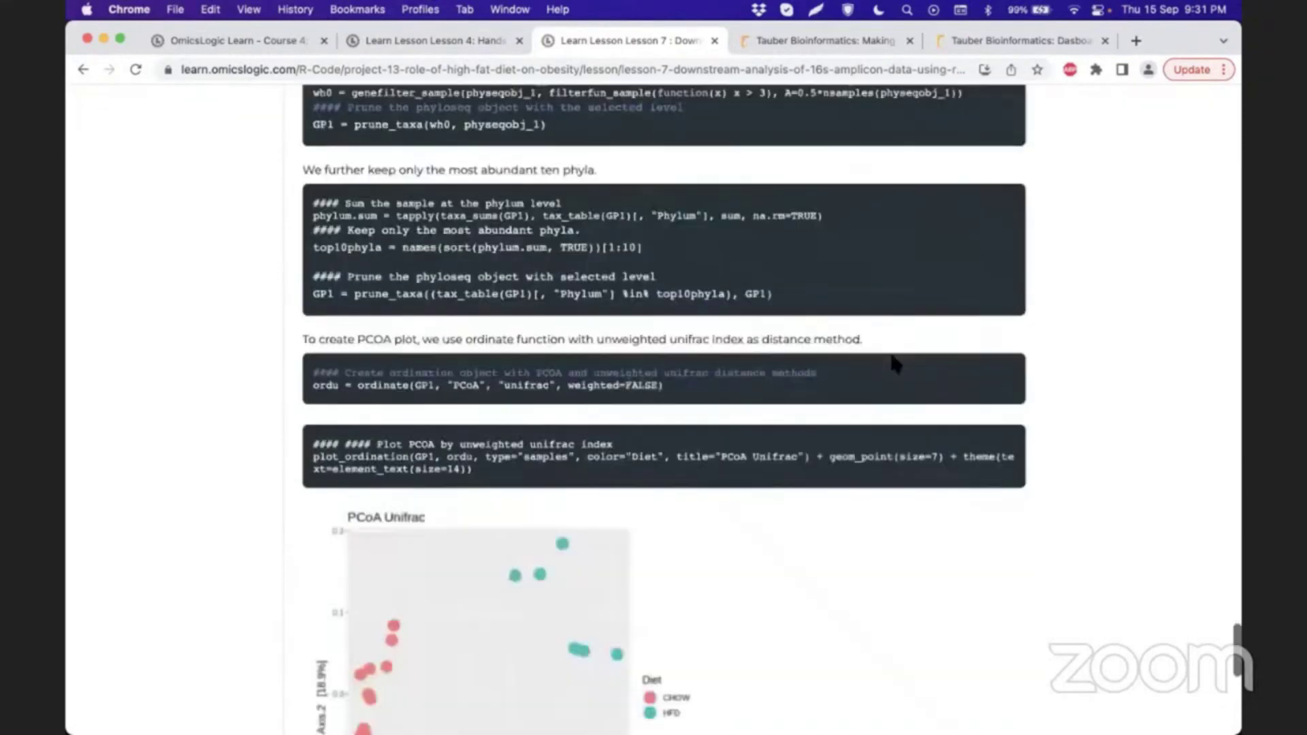
pyautogui.scroll(-5, 894, 364)
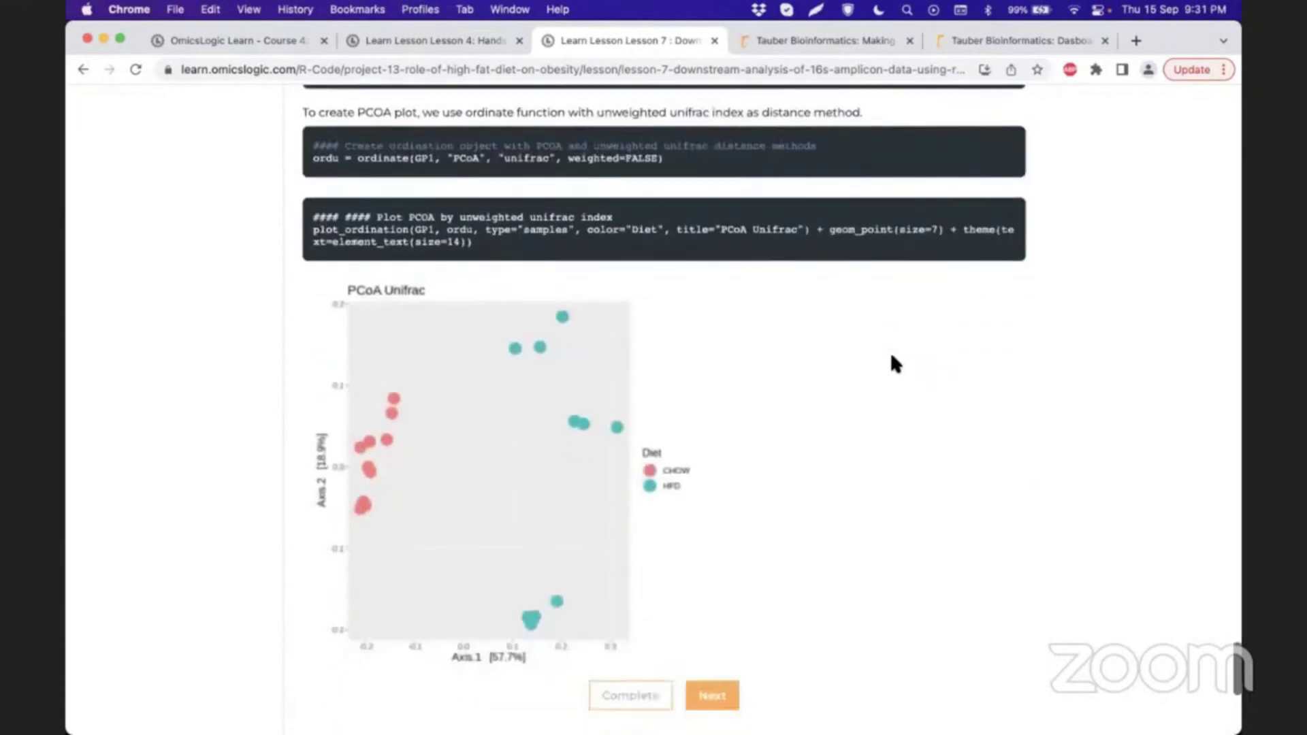
pyautogui.scroll(2, 556, 275)
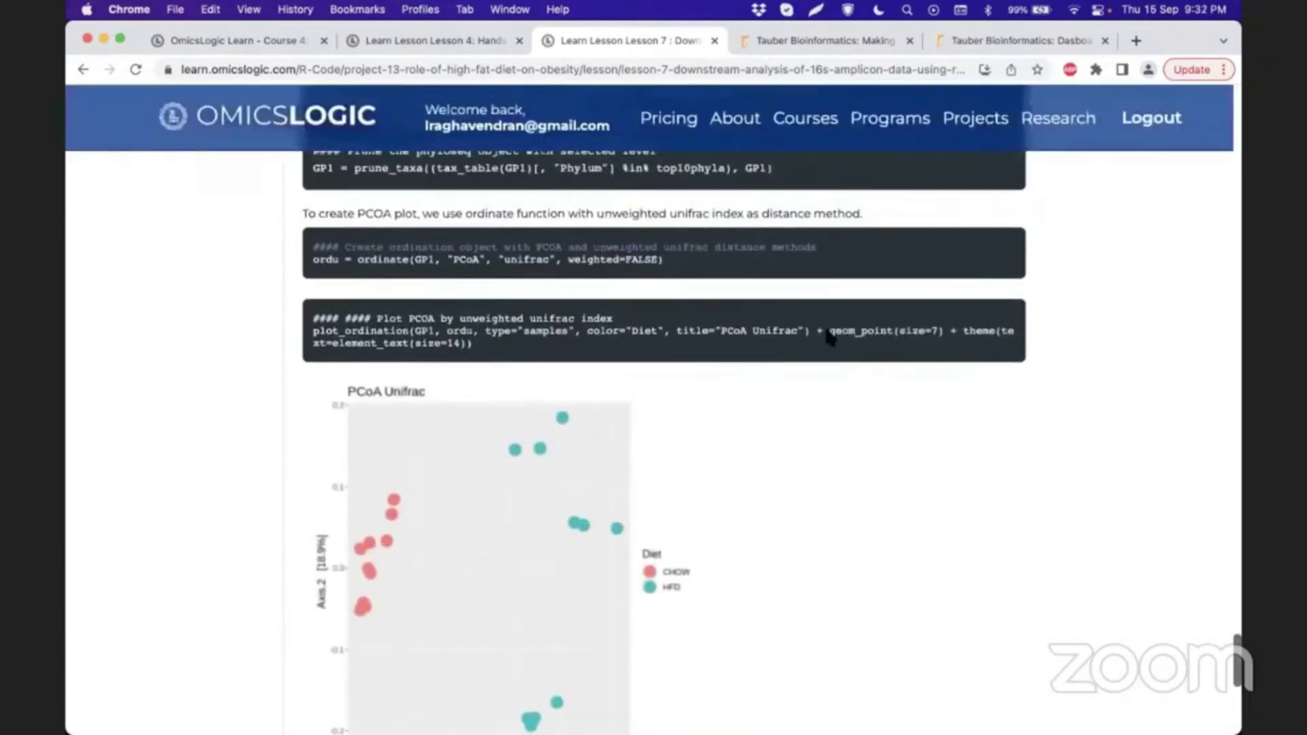
pyautogui.scroll(-7, 825, 335)
pyautogui.scroll(2, 846, 354)
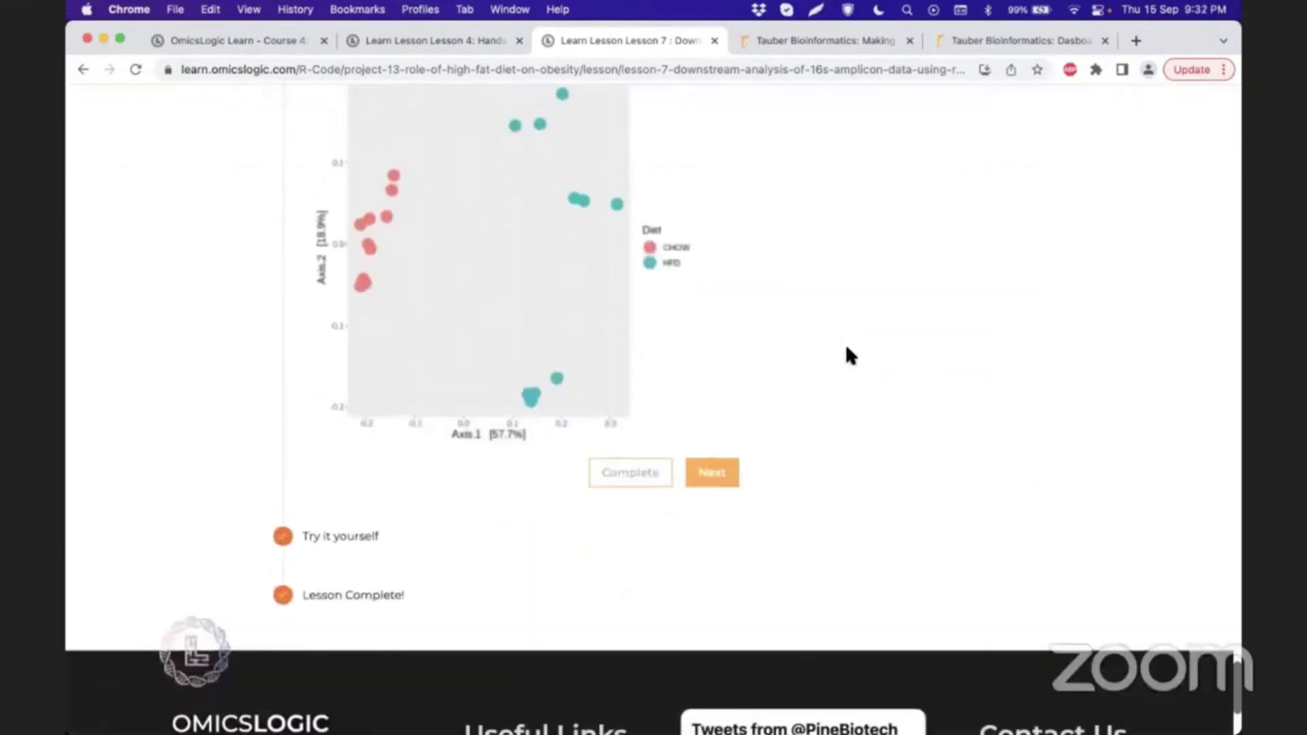
pyautogui.scroll(-1, 843, 333)
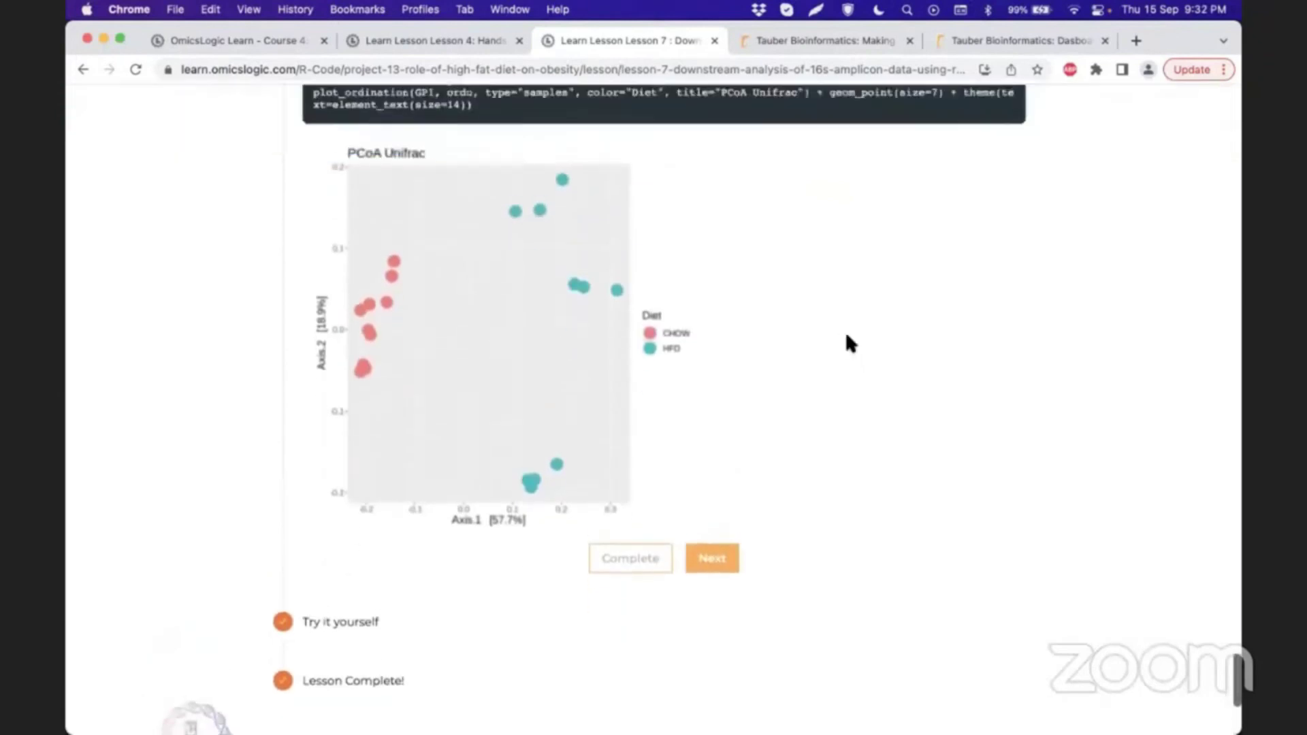
pyautogui.scroll(1, 846, 335)
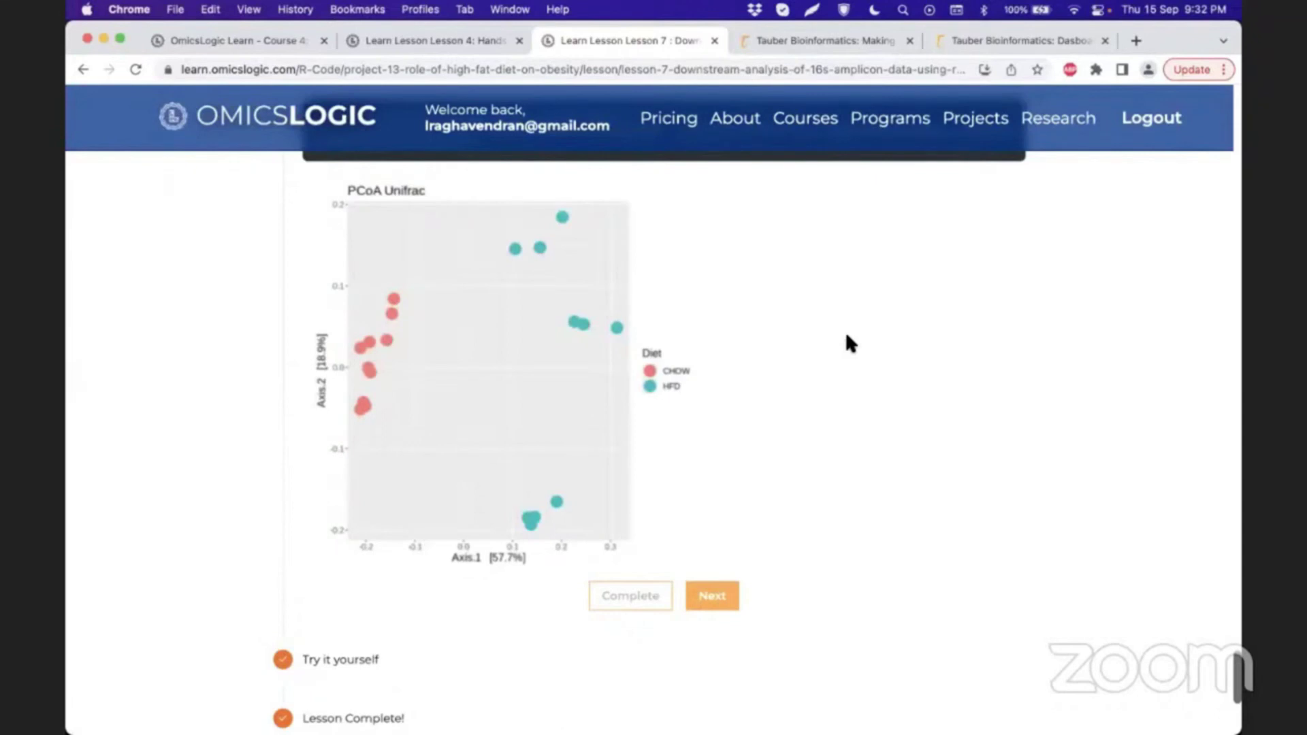
pyautogui.scroll(6, 844, 330)
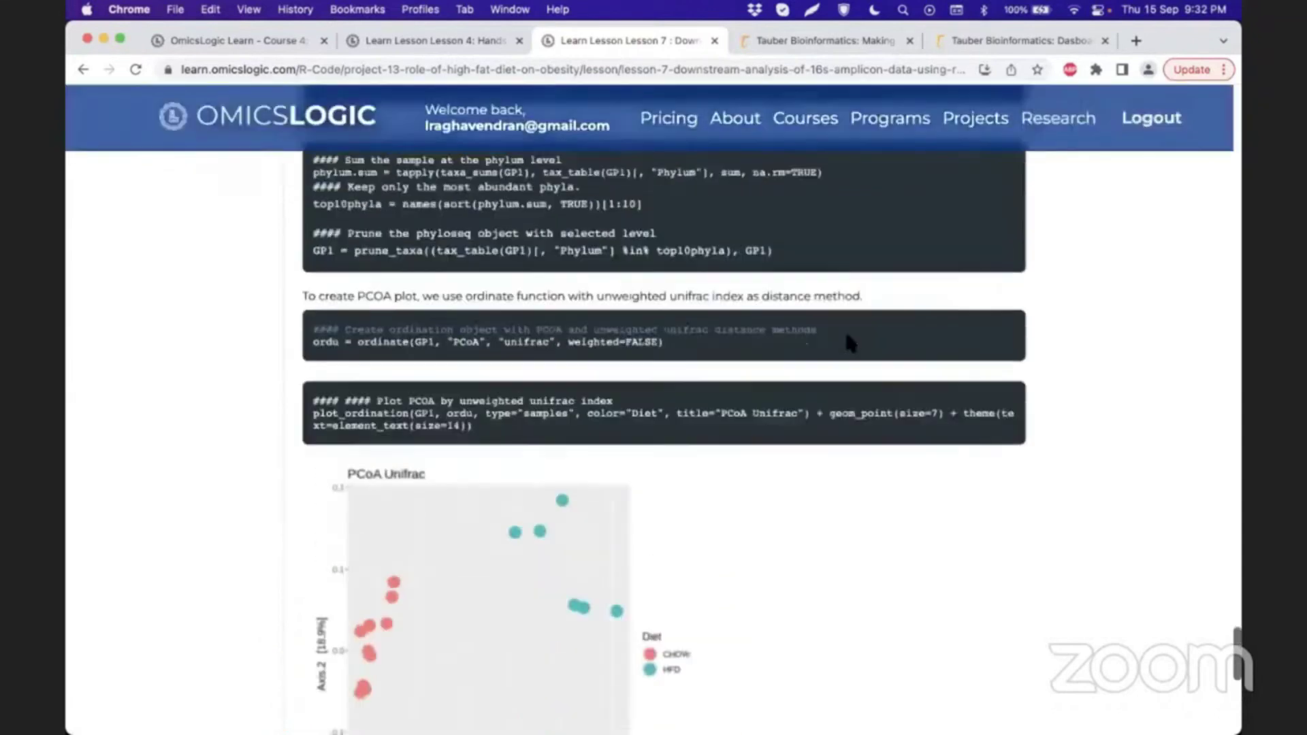
pyautogui.scroll(4, 843, 328)
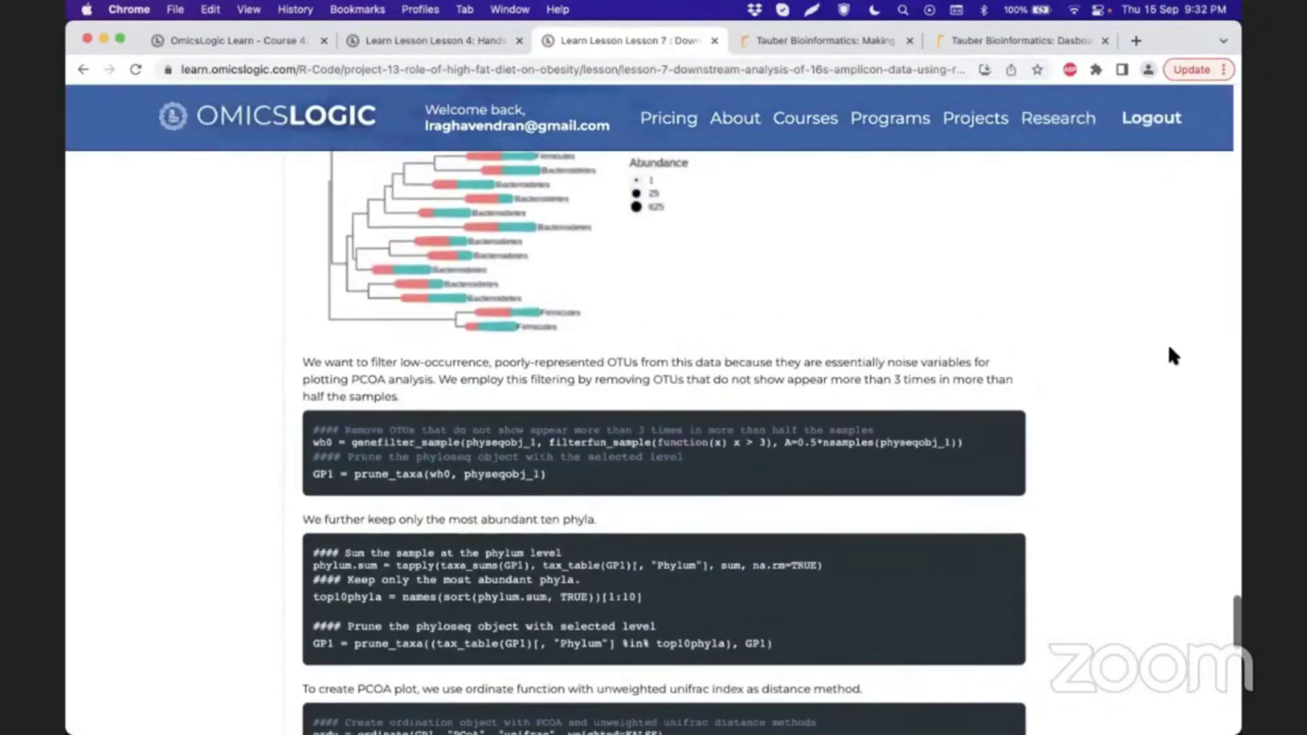
pyautogui.scroll(5, 1167, 342)
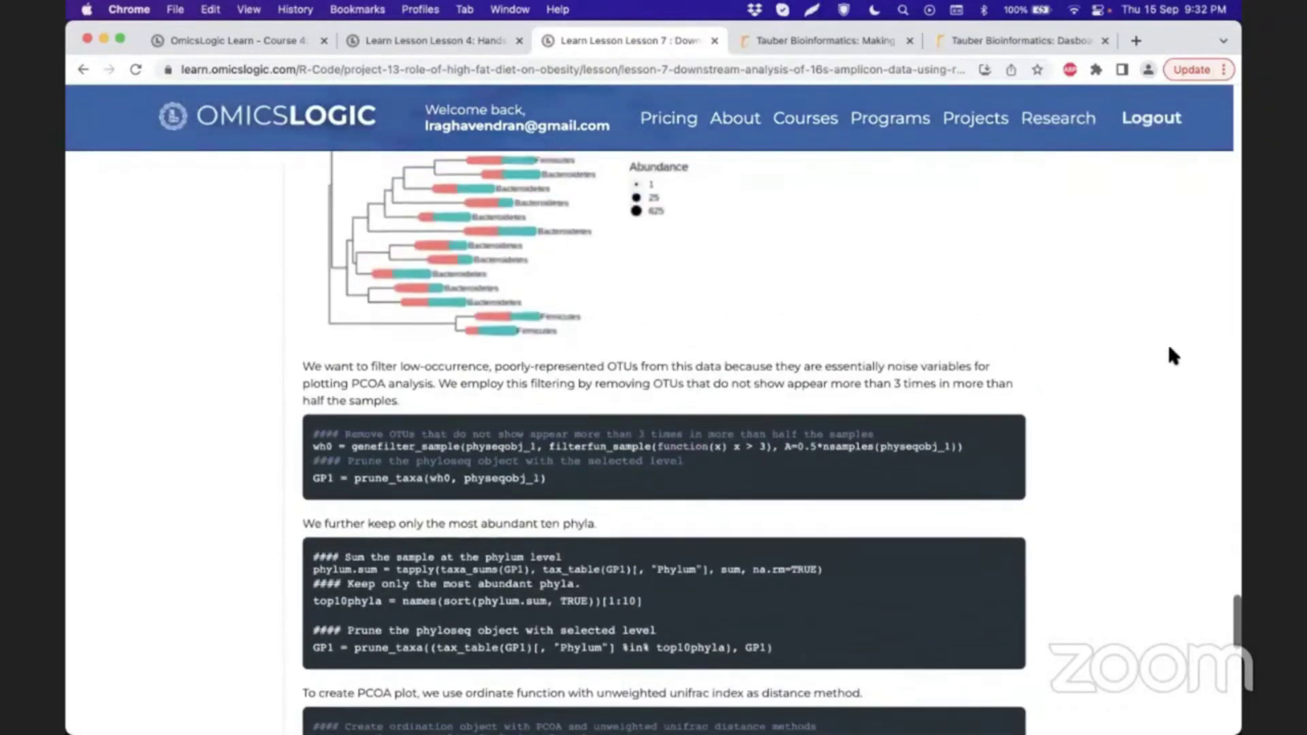
pyautogui.scroll(5, 738, 318)
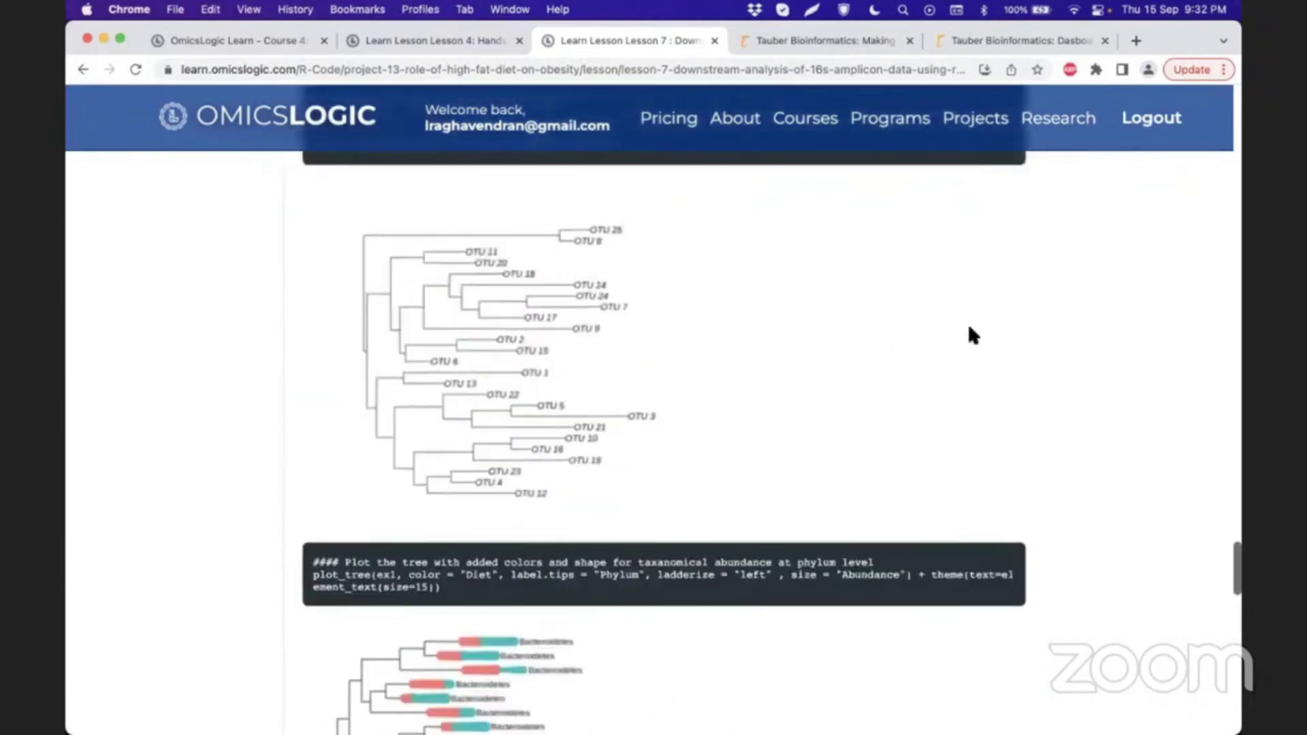
pyautogui.scroll(-6, 1016, 324)
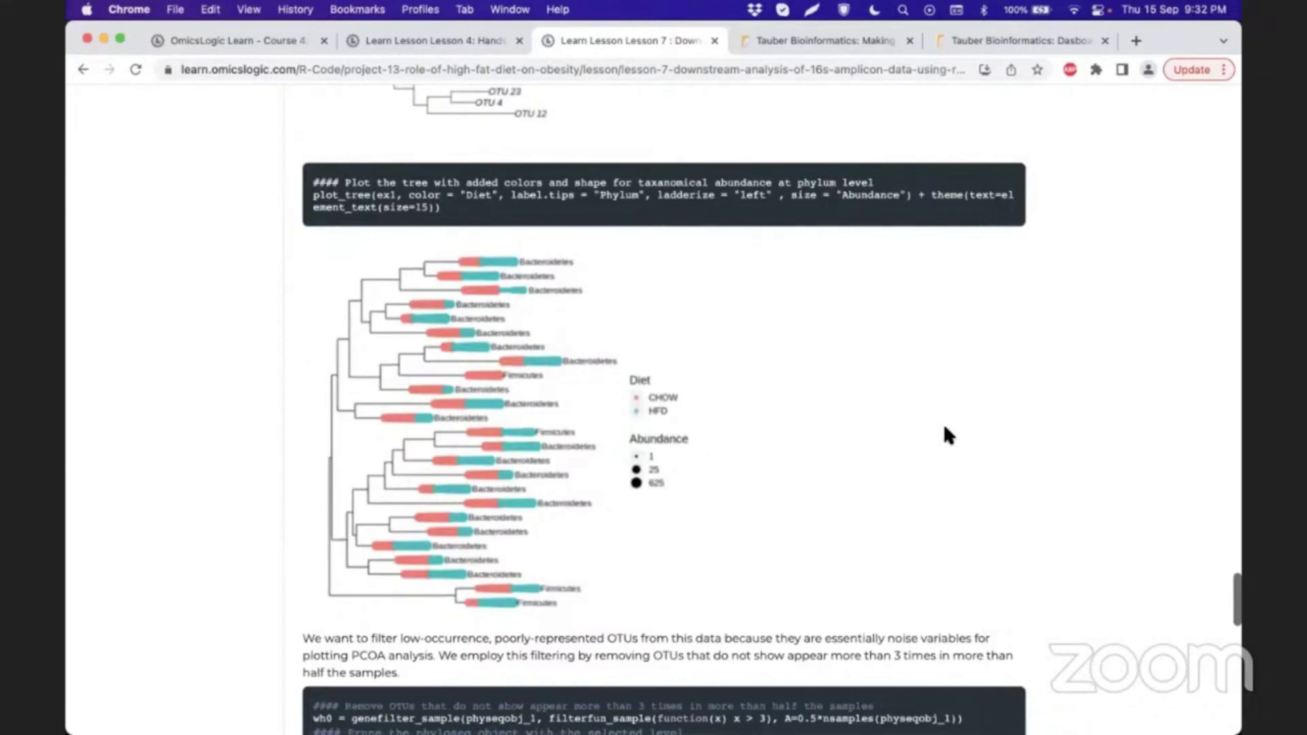
pyautogui.scroll(-10, 945, 427)
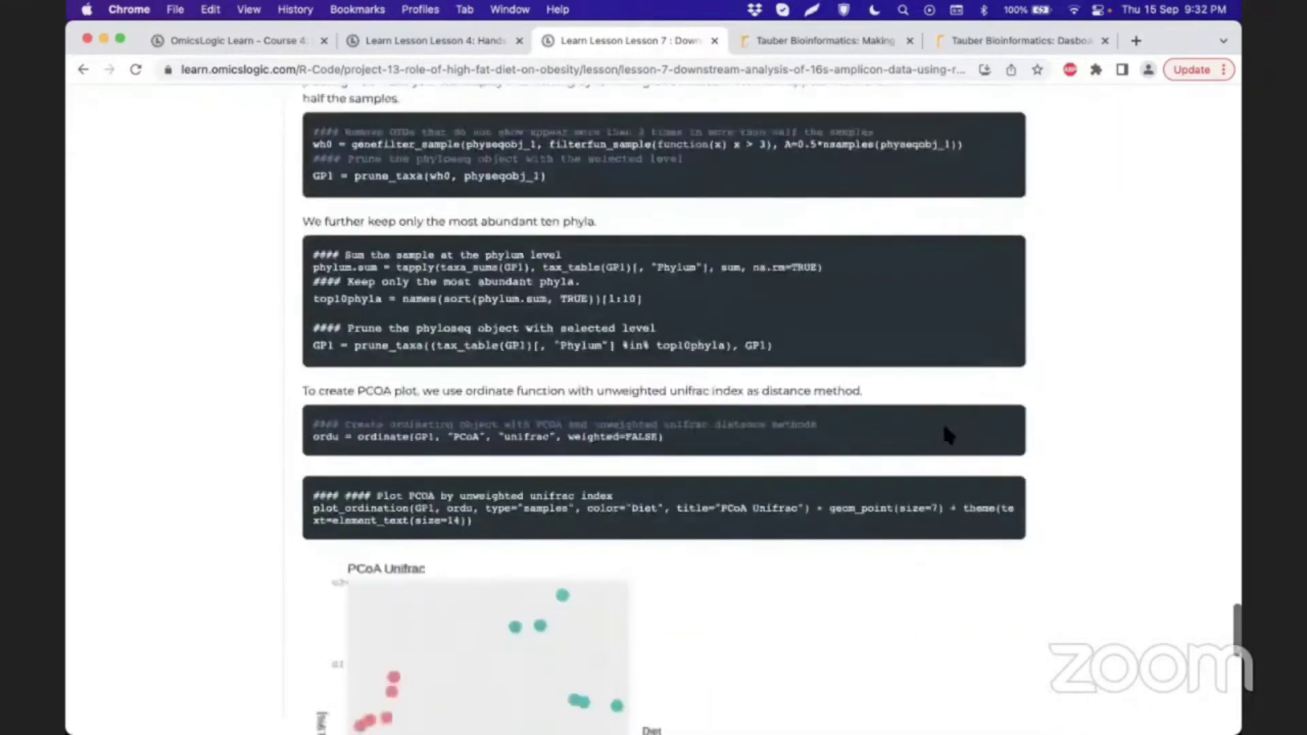
pyautogui.scroll(-8, 943, 424)
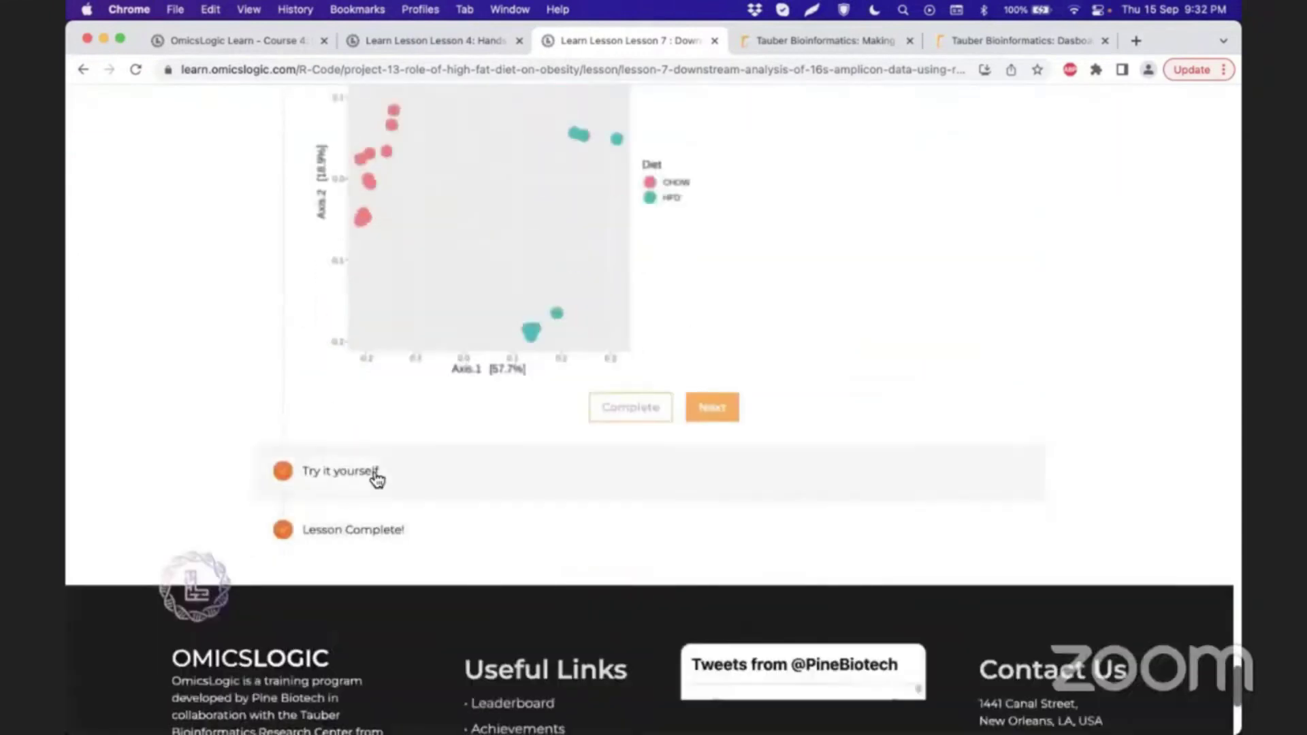
# Expand Lesson 7's Try it yourself assignment with its PCoA/NMDS tasks.
pyautogui.click(374, 474)
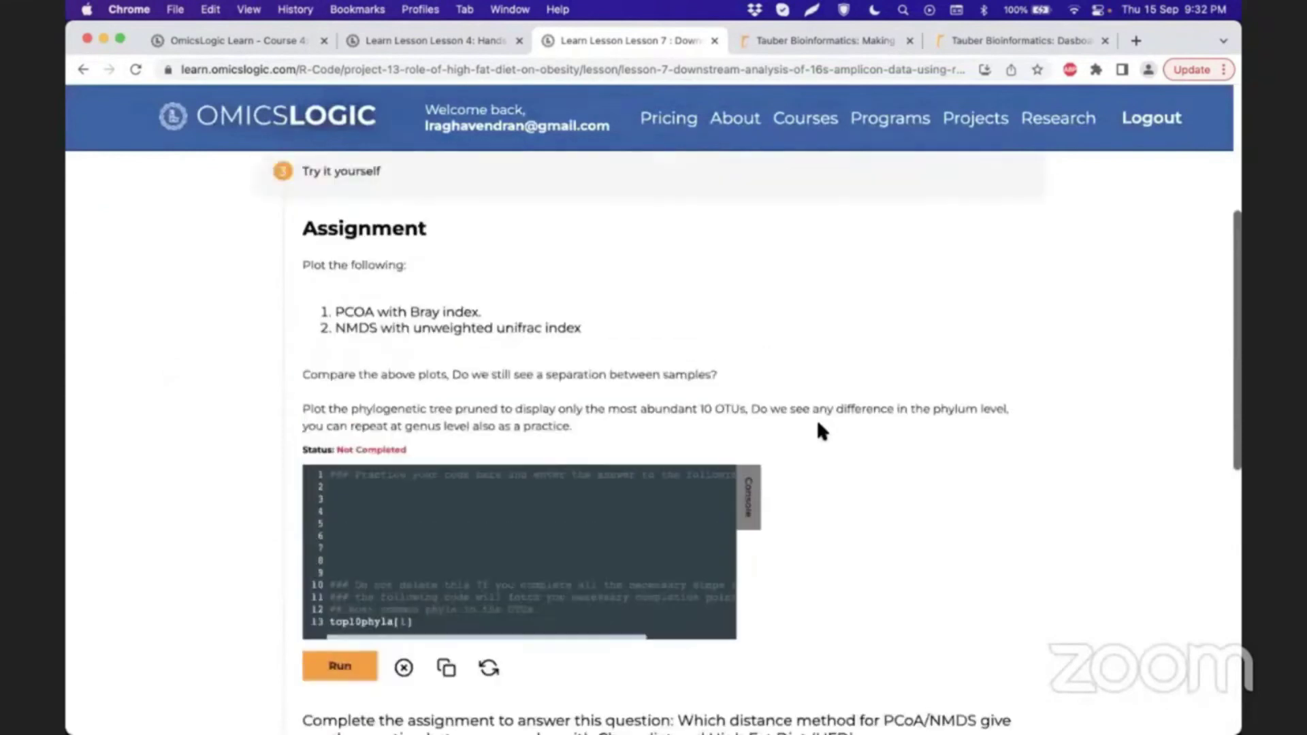
pyautogui.scroll(2, 820, 428)
pyautogui.scroll(2, 818, 426)
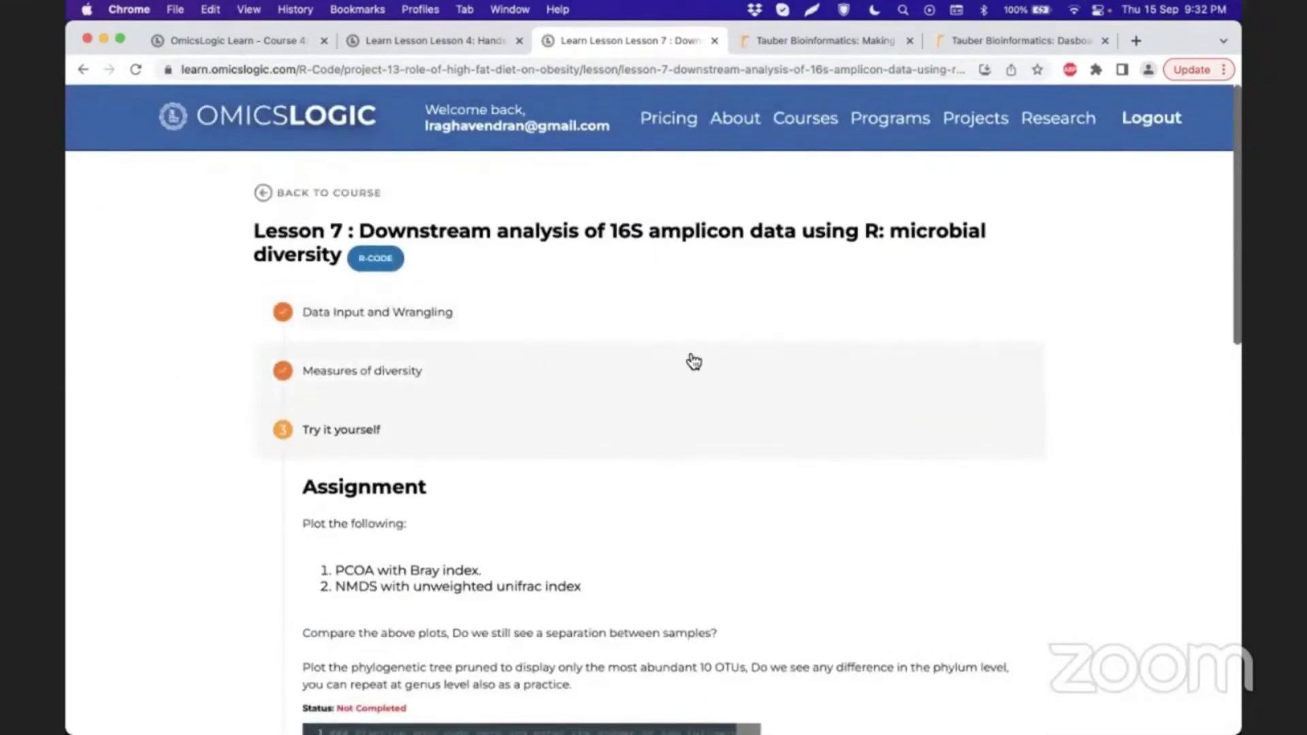
pyautogui.scroll(-4, 688, 354)
pyautogui.scroll(-1, 688, 354)
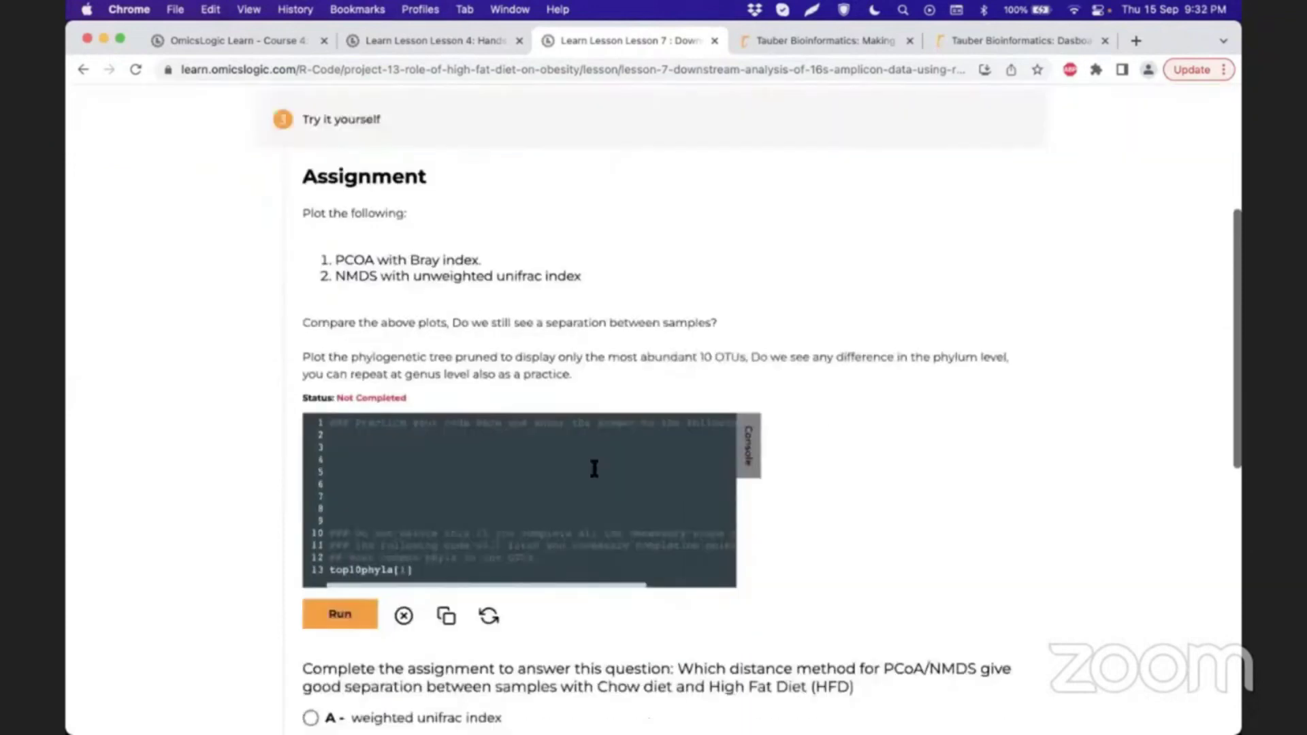
pyautogui.scroll(1, 594, 468)
pyautogui.scroll(-1, 590, 476)
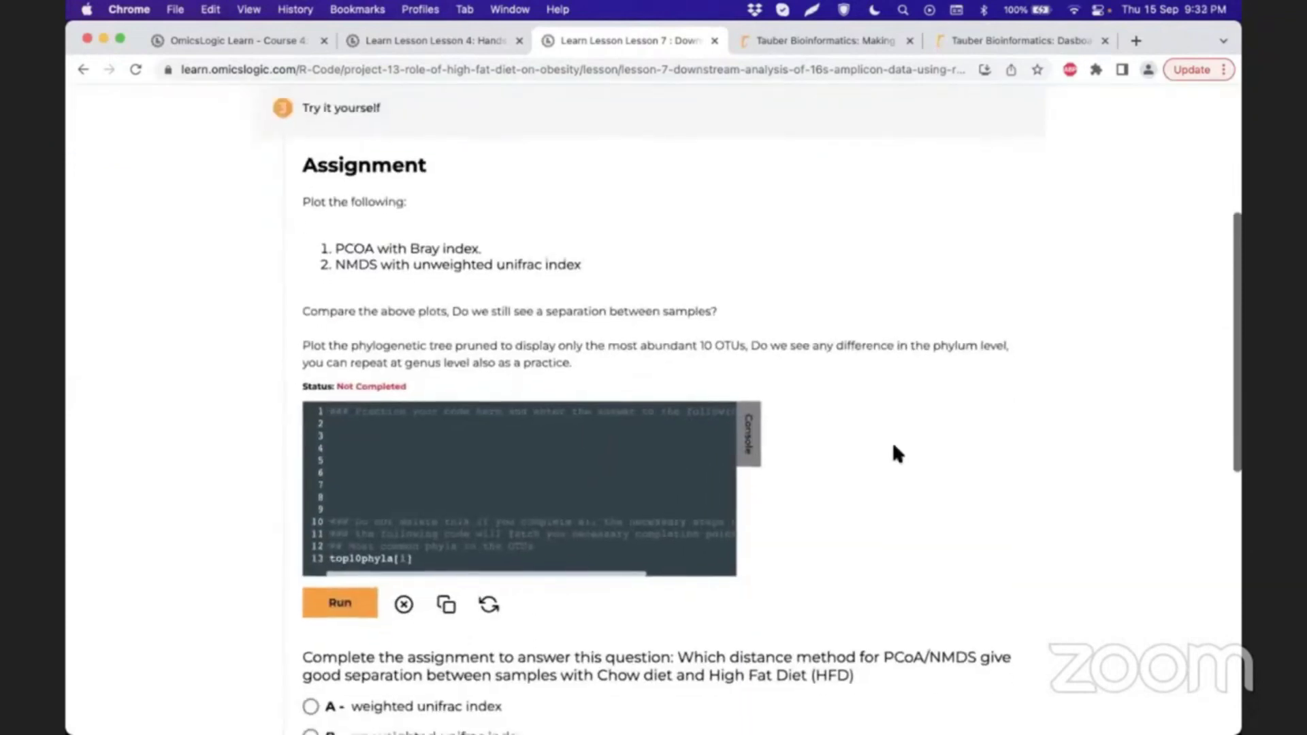
pyautogui.scroll(-1, 894, 449)
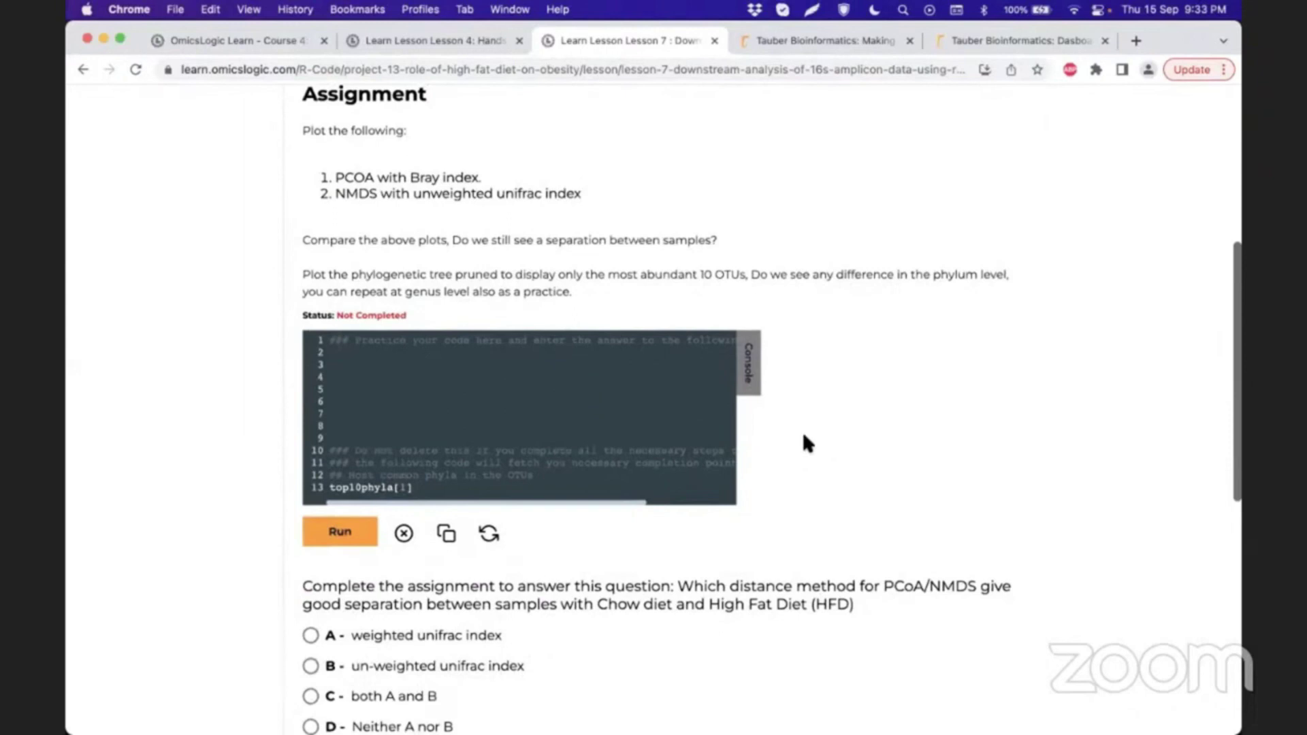
# Review the assignment's R practice code editor and quiz question.
pyautogui.scroll(3, 479, 417)
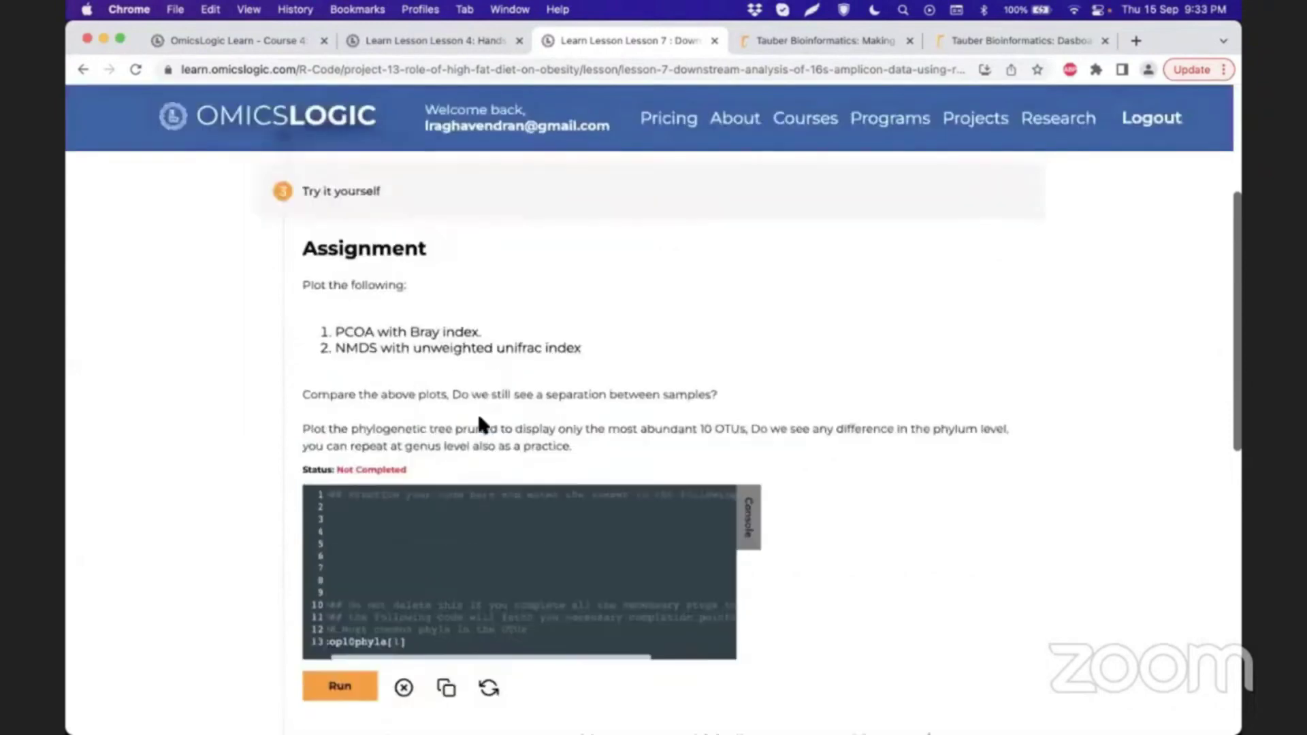
pyautogui.scroll(1, 478, 413)
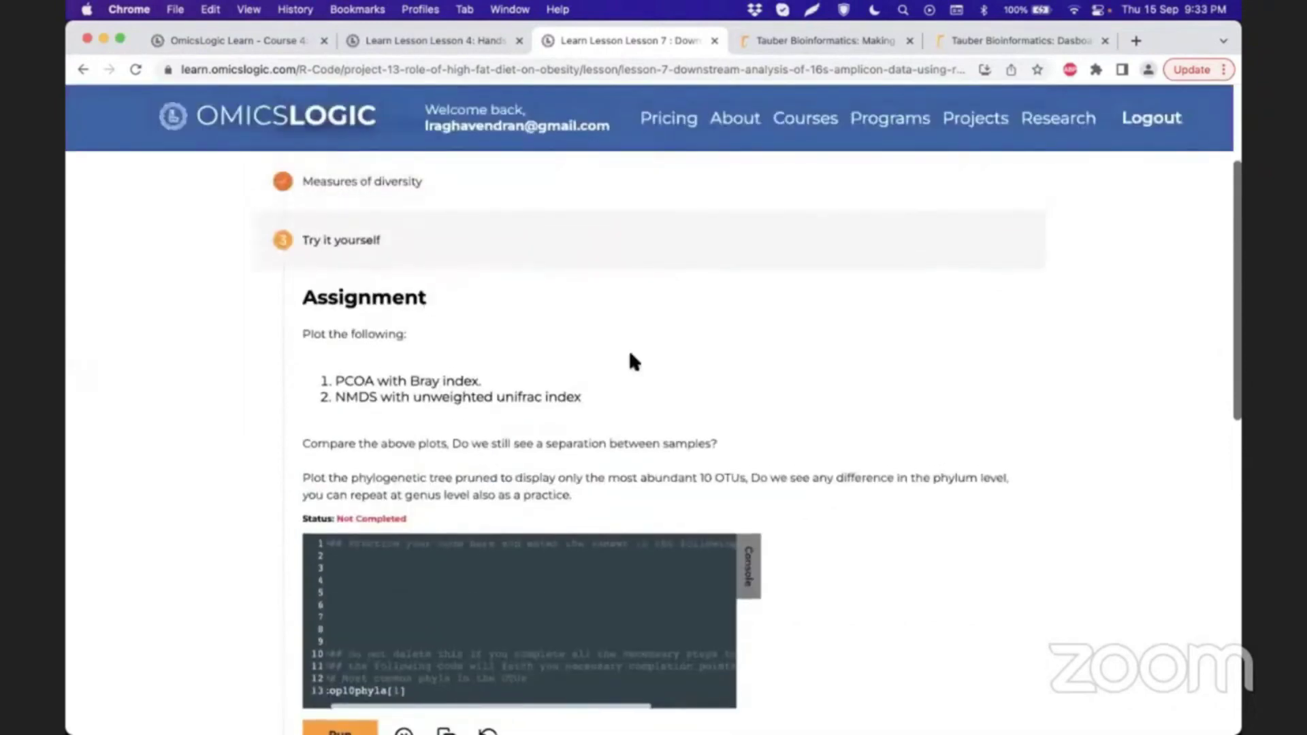
pyautogui.scroll(1, 381, 163)
pyautogui.scroll(-1, 380, 149)
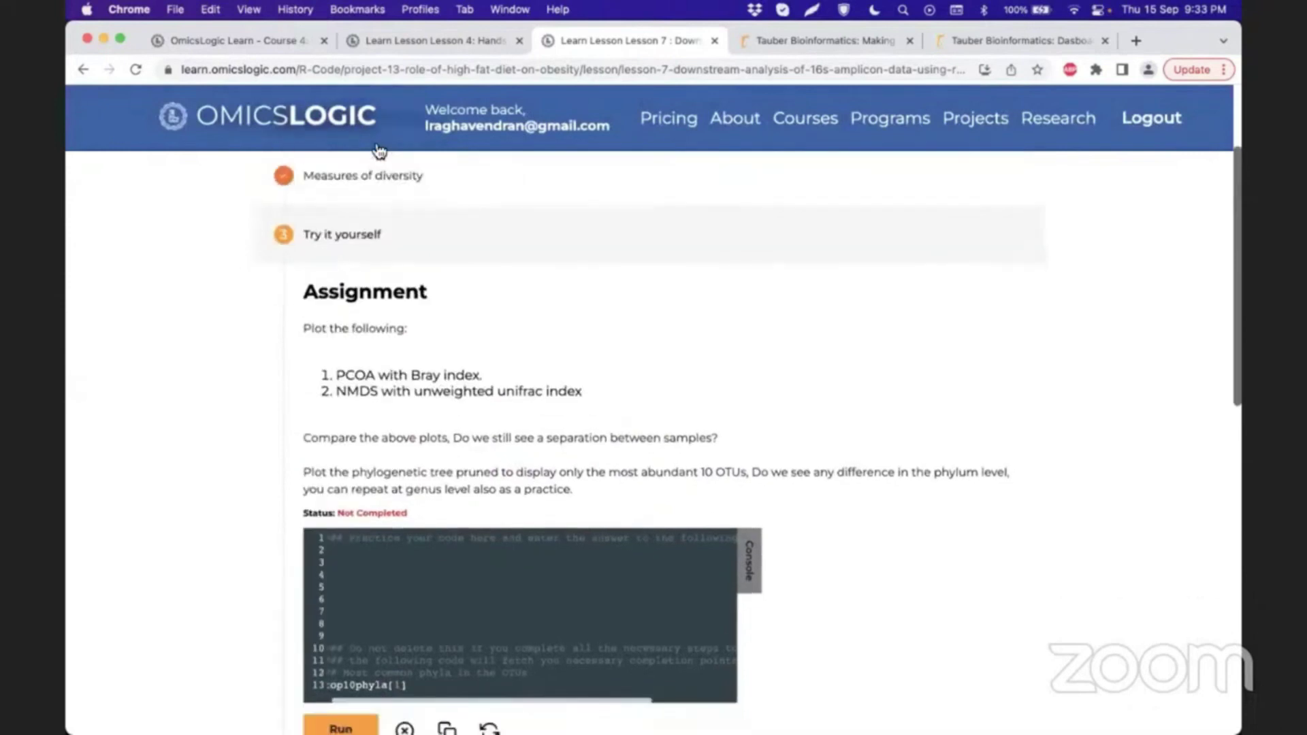
pyautogui.scroll(-5, 504, 373)
pyautogui.scroll(2, 506, 379)
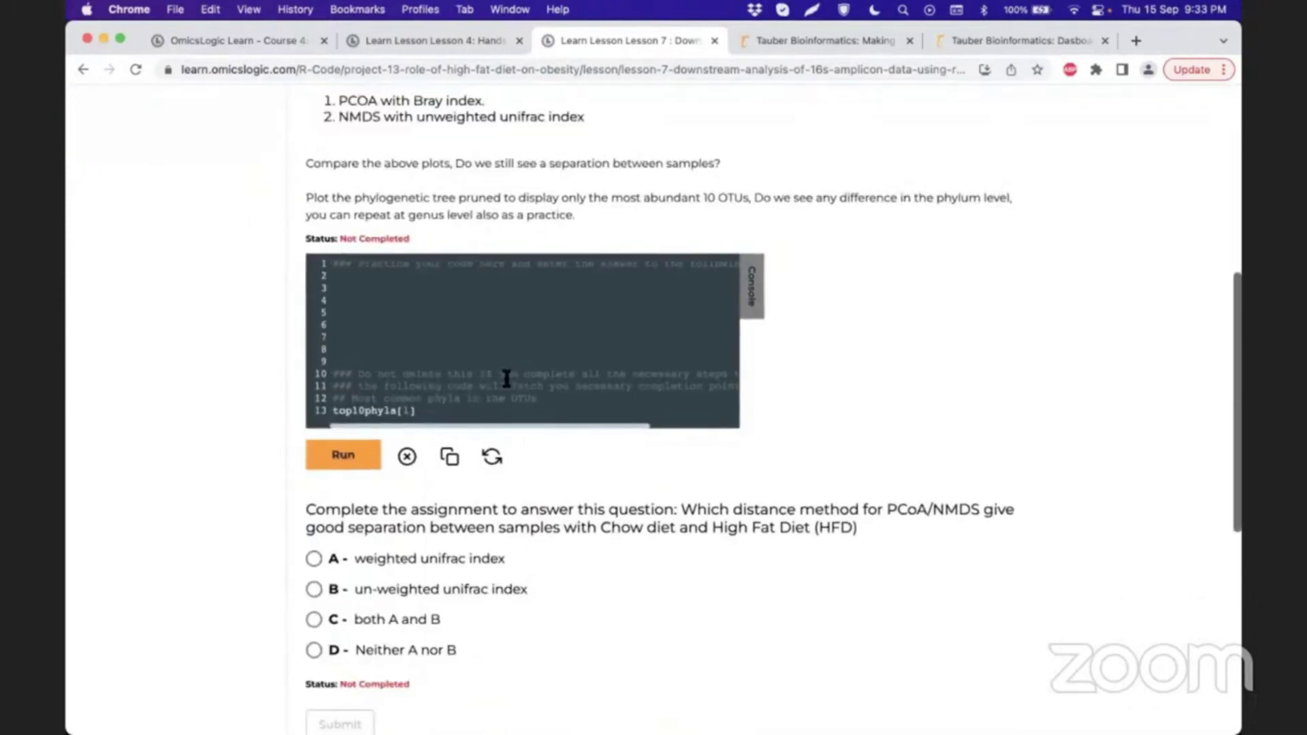
pyautogui.hscroll(1, 508, 371)
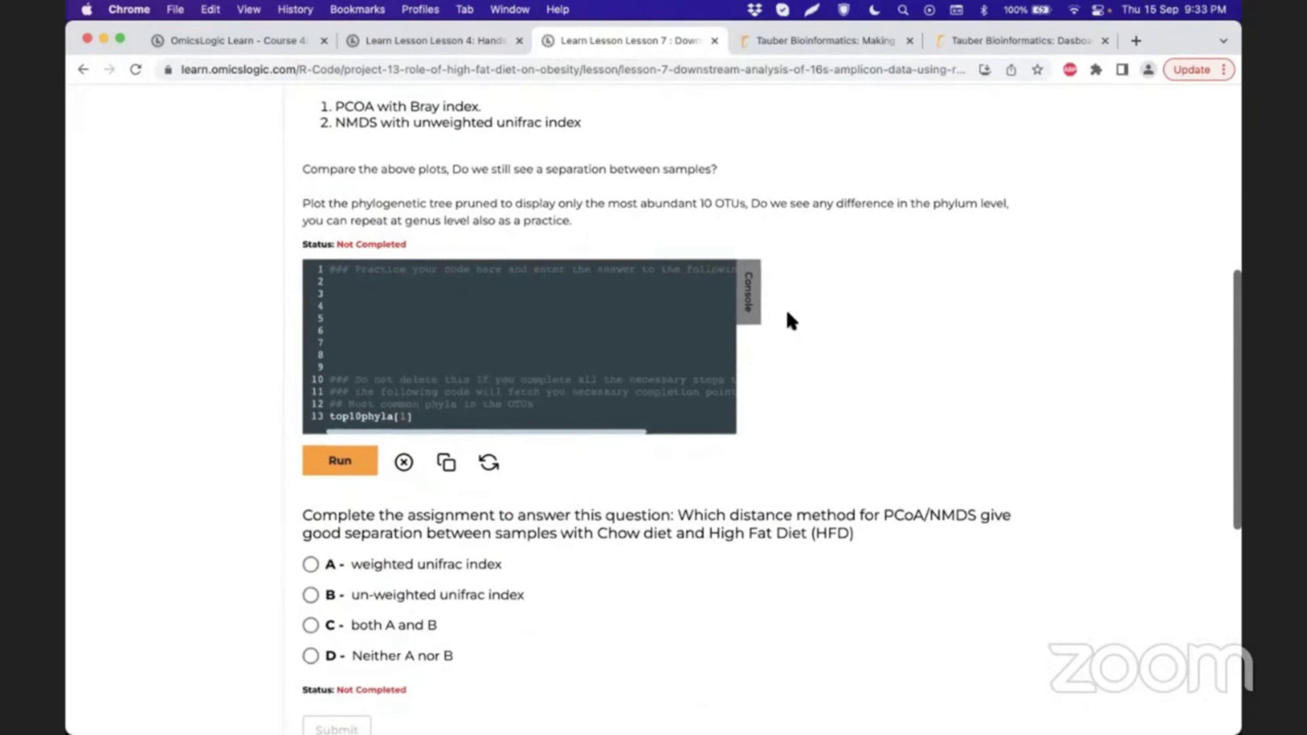
pyautogui.scroll(4, 788, 317)
pyautogui.scroll(1, 788, 320)
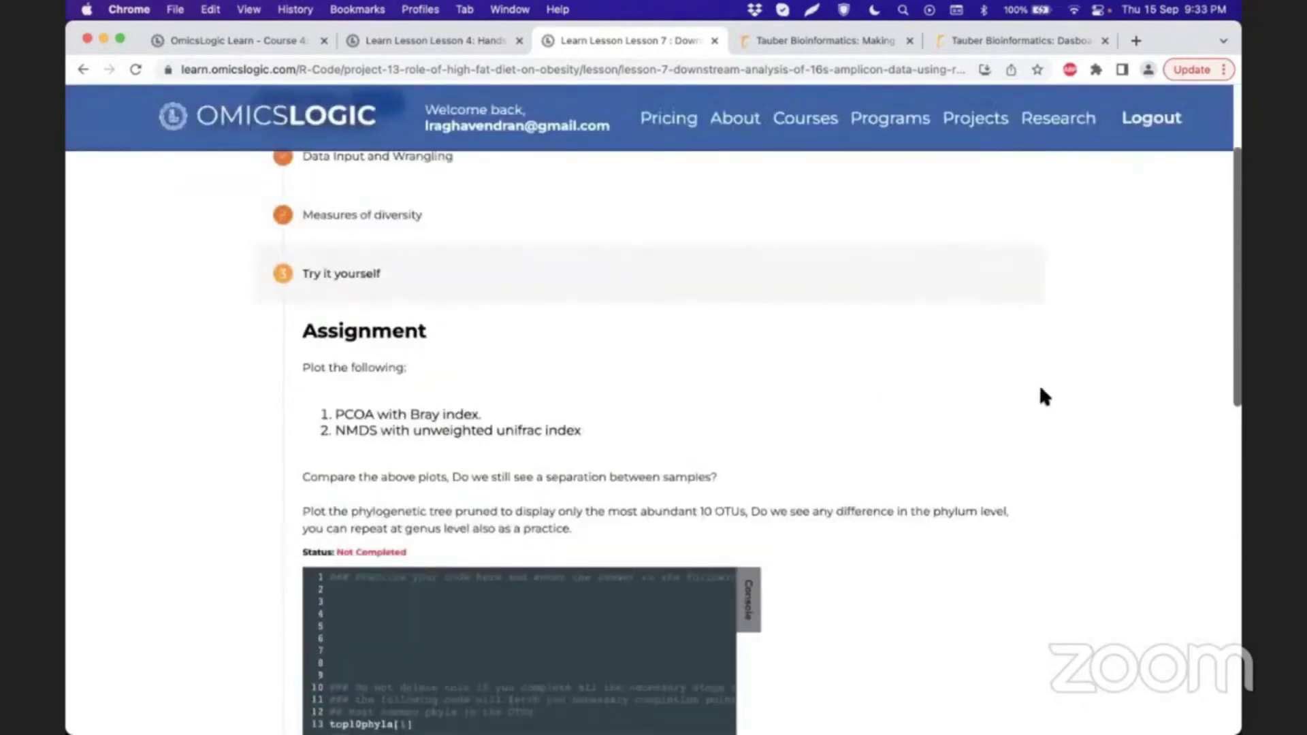
pyautogui.scroll(-1, 1041, 395)
pyautogui.scroll(3, 1041, 395)
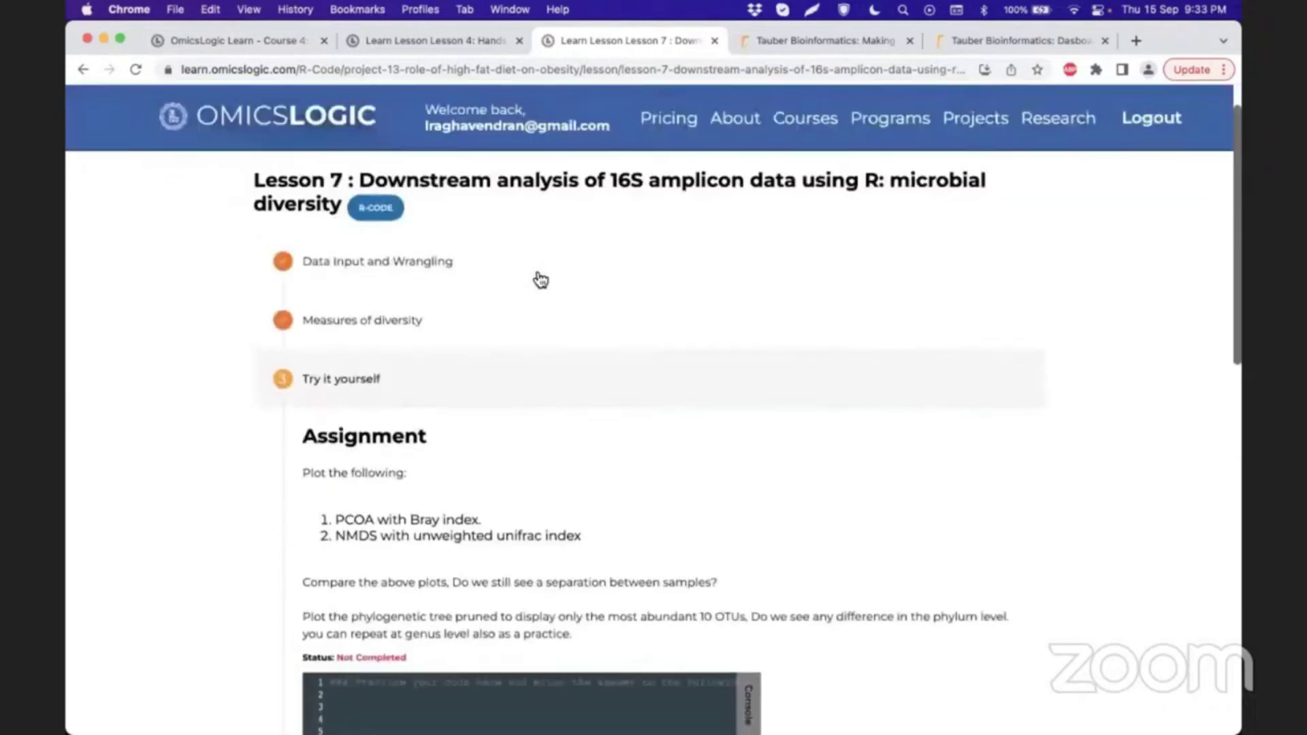
pyautogui.scroll(1, 540, 280)
# Go back to the Project 13 course and open Lesson 6 on microbial abundance.
pyautogui.click(352, 196)
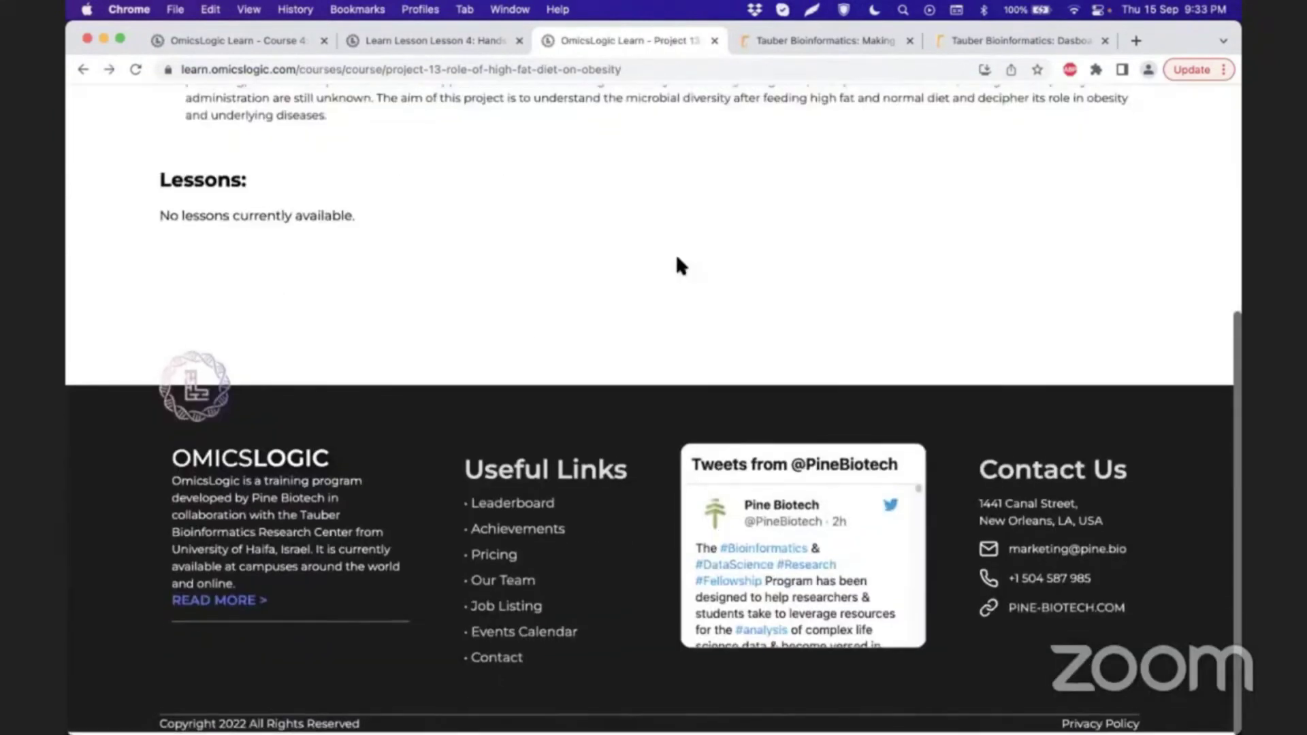
pyautogui.scroll(-6, 674, 218)
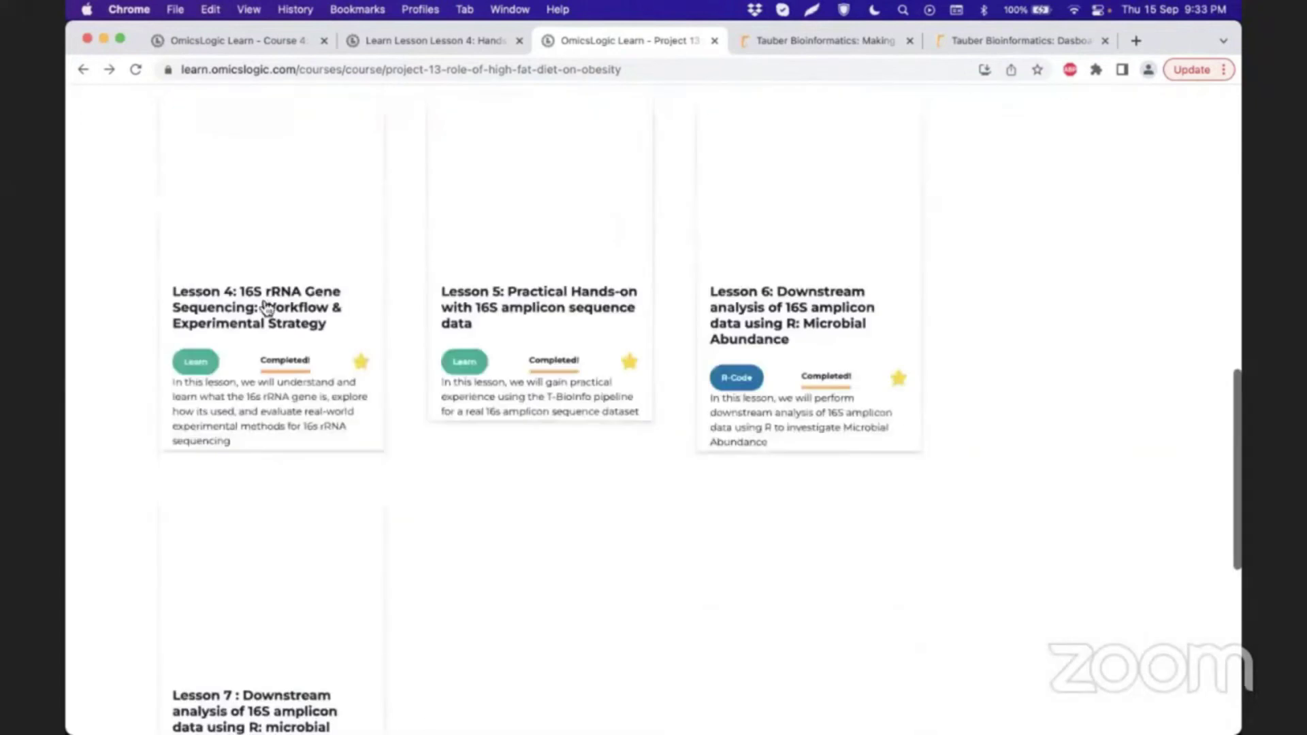
pyautogui.scroll(-6, 759, 303)
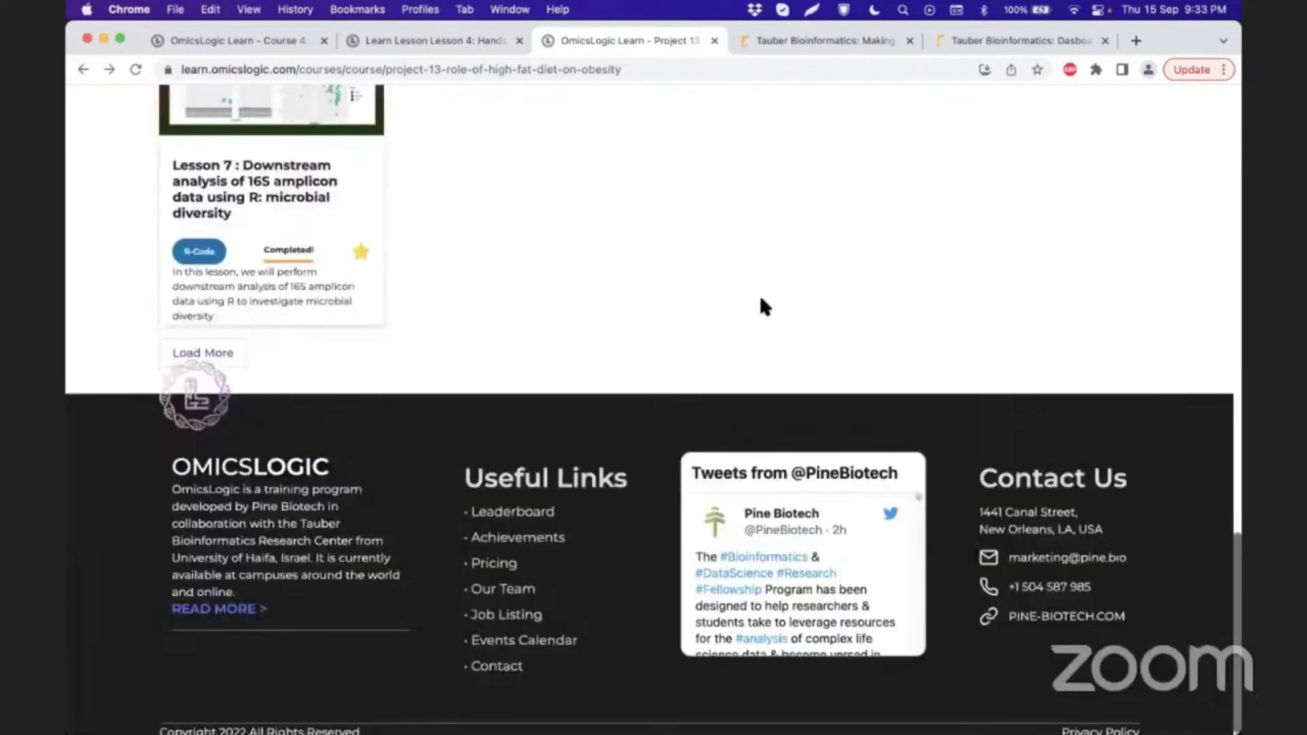
pyautogui.scroll(5, 759, 304)
pyautogui.scroll(-10, 810, 190)
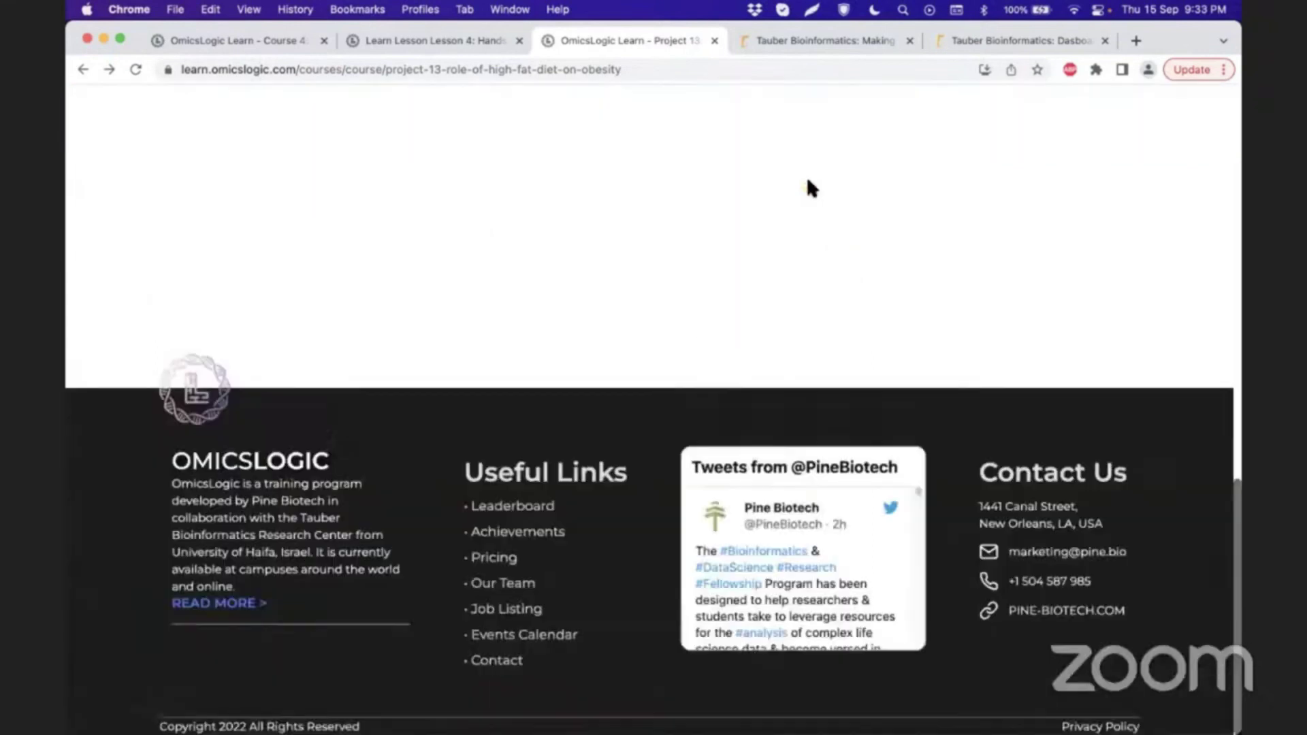
pyautogui.click(756, 257)
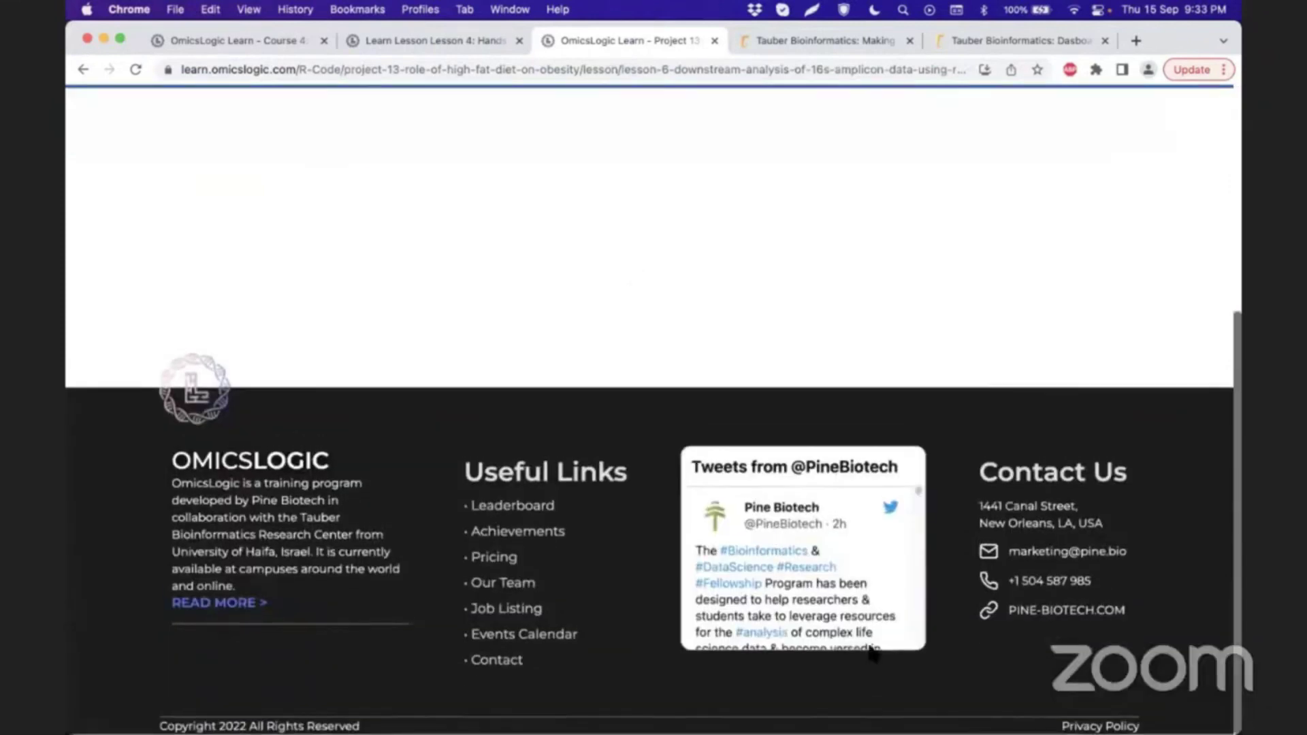
pyautogui.scroll(5, 904, 686)
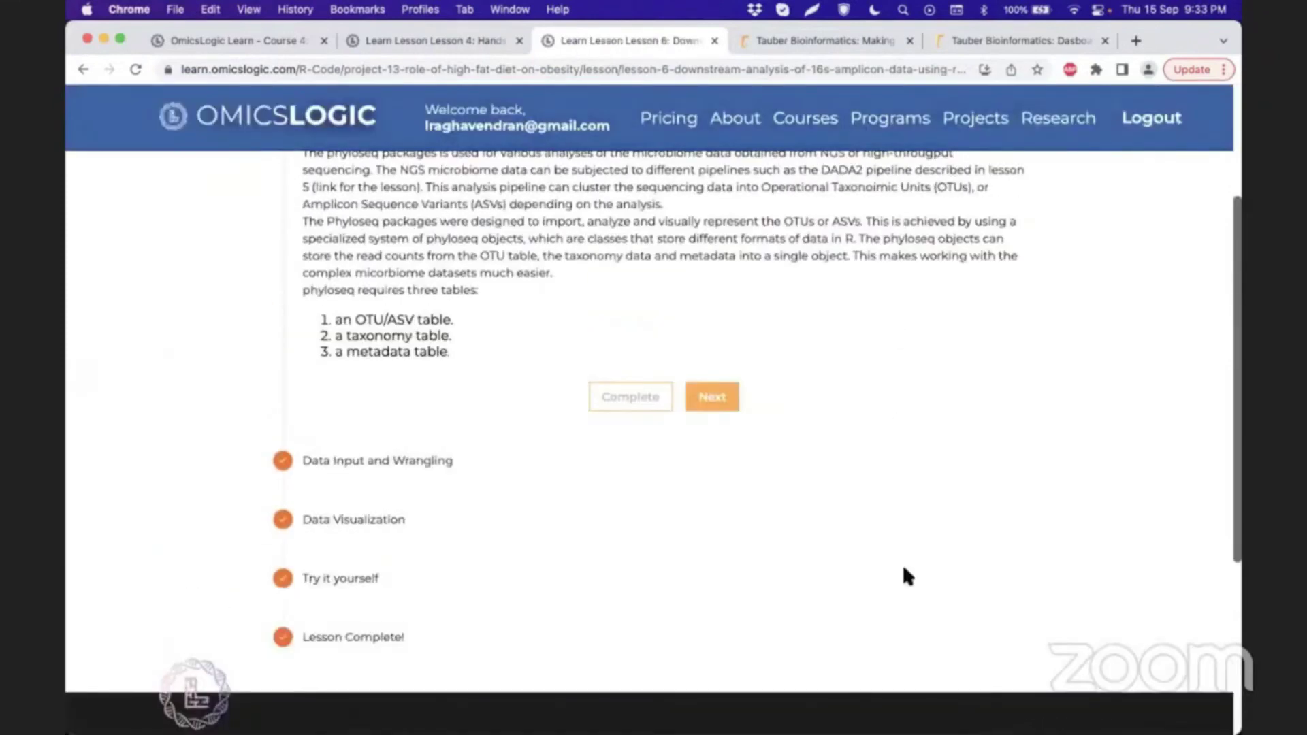
pyautogui.scroll(-4, 668, 393)
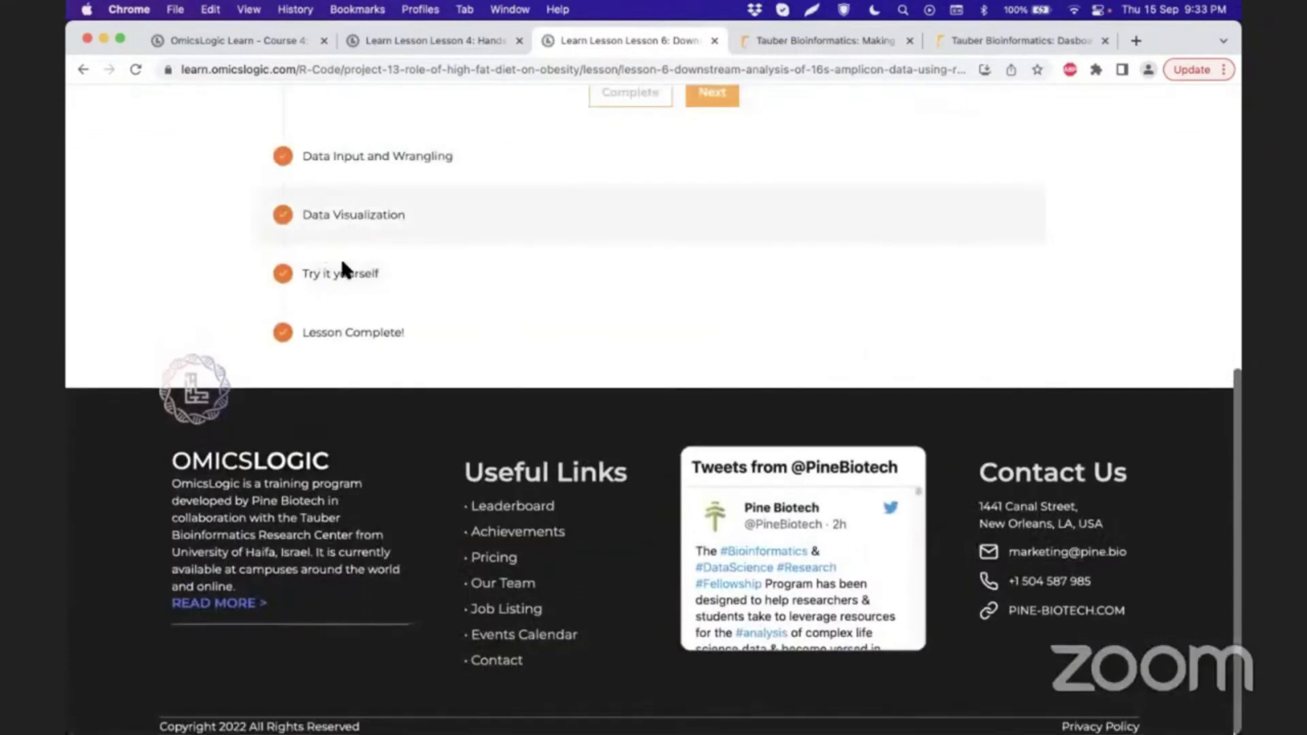
pyautogui.click(338, 271)
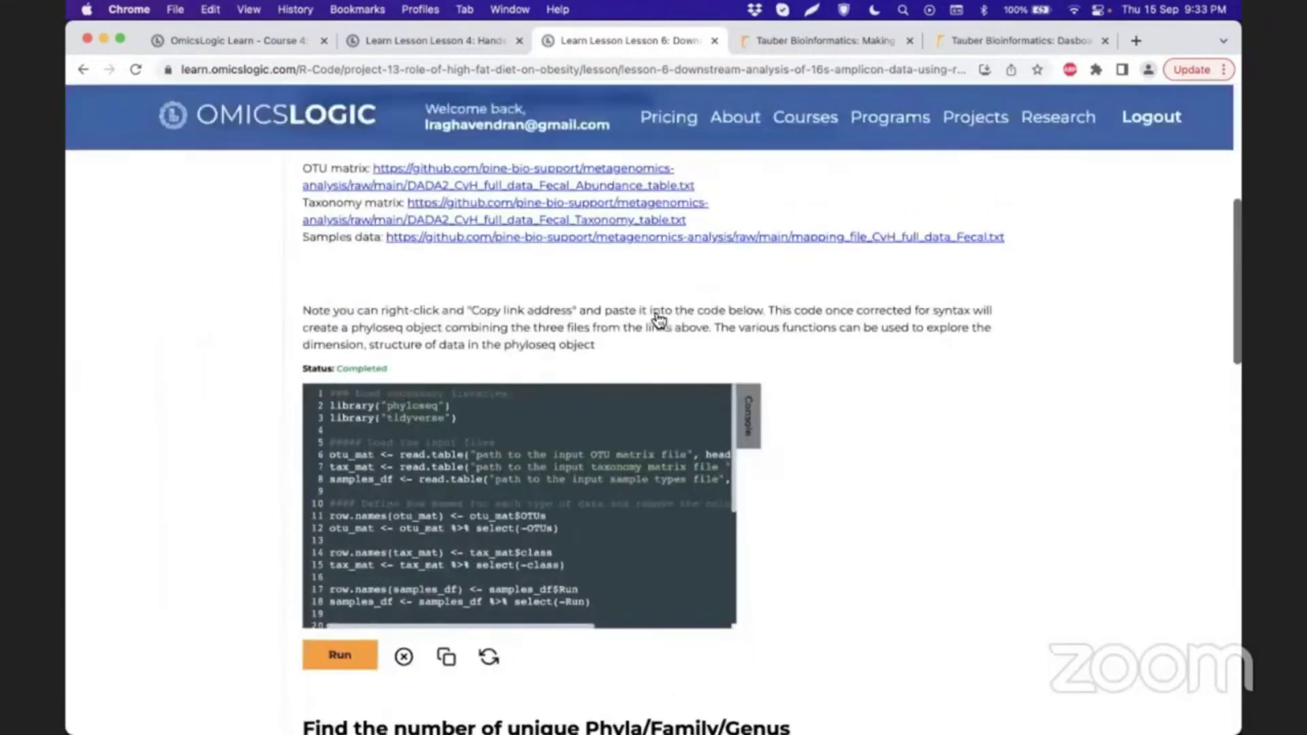
pyautogui.scroll(-1, 650, 272)
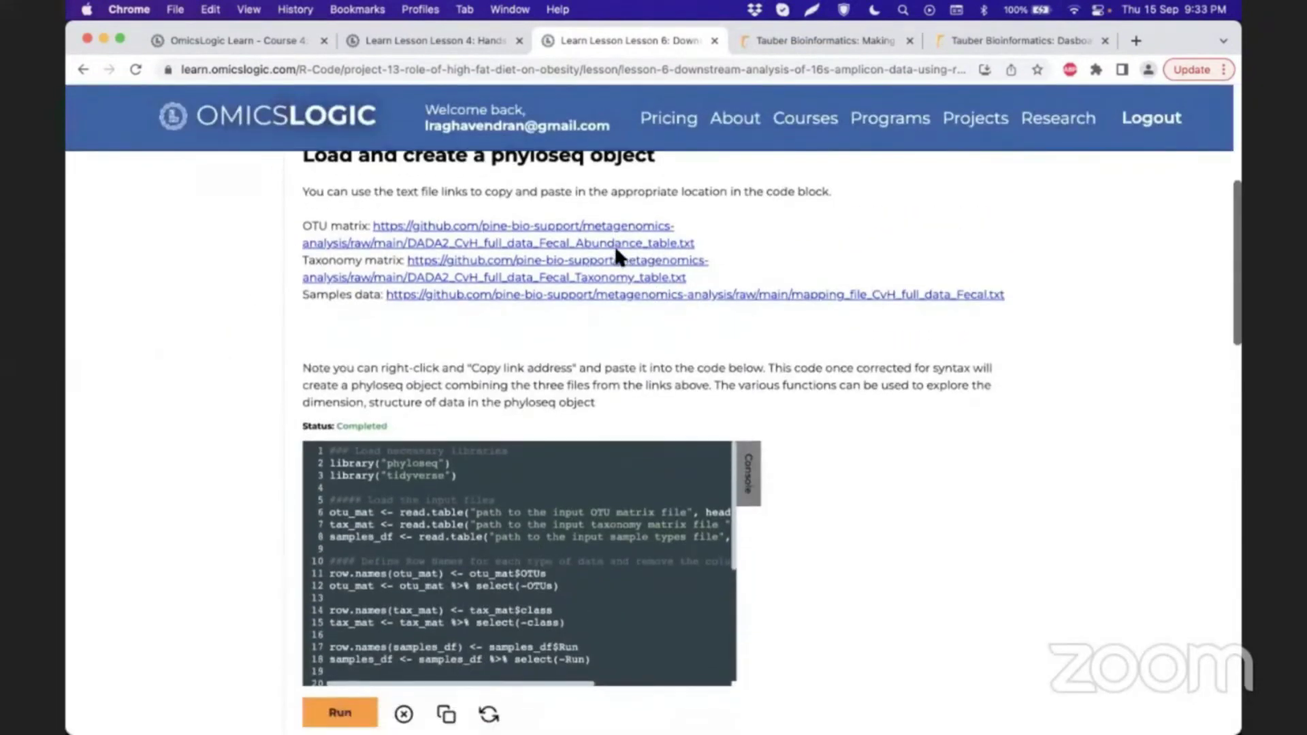
pyautogui.scroll(-5, 761, 368)
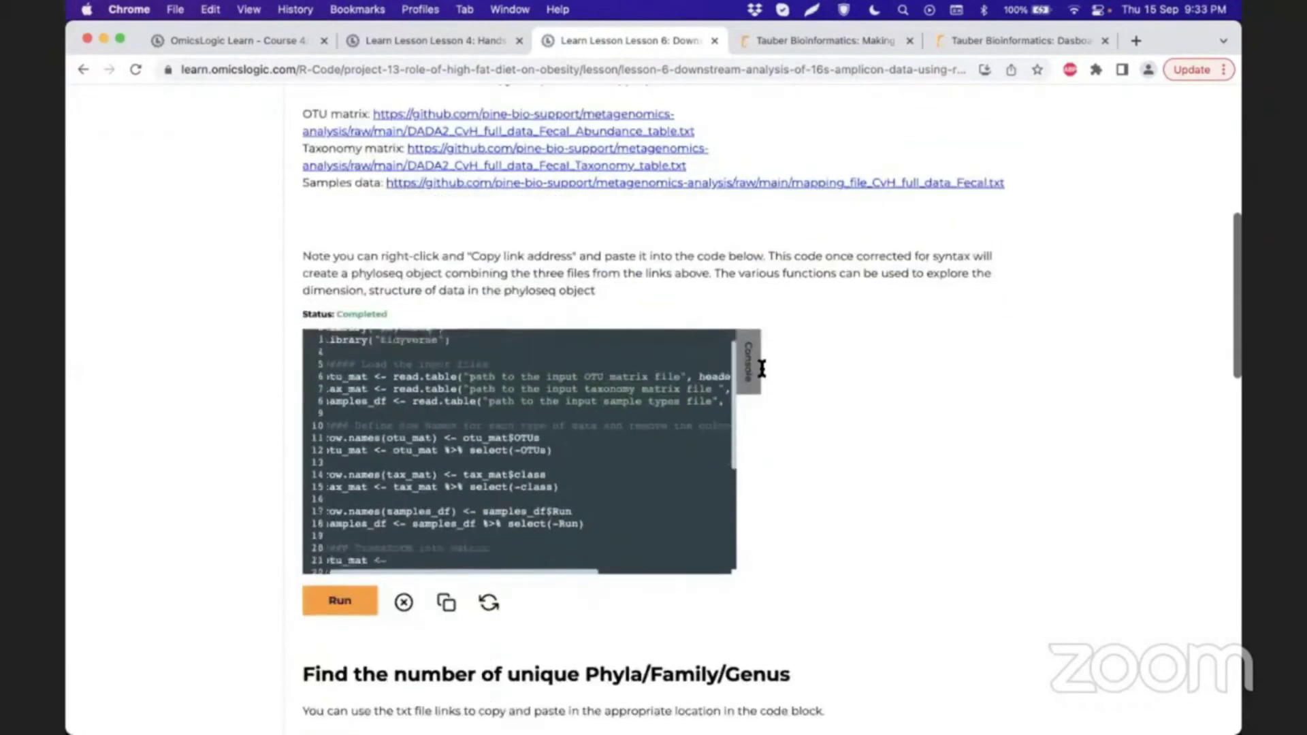
pyautogui.scroll(-6, 760, 368)
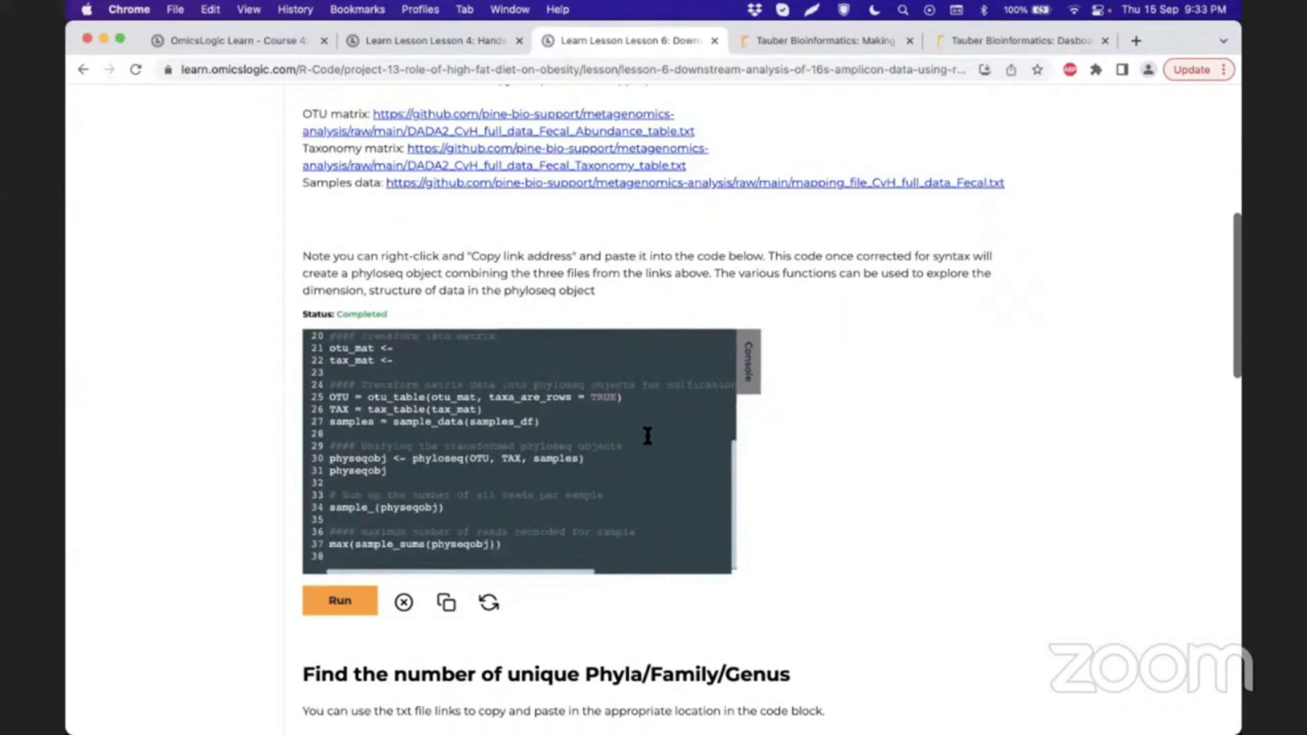
pyautogui.scroll(2, 647, 435)
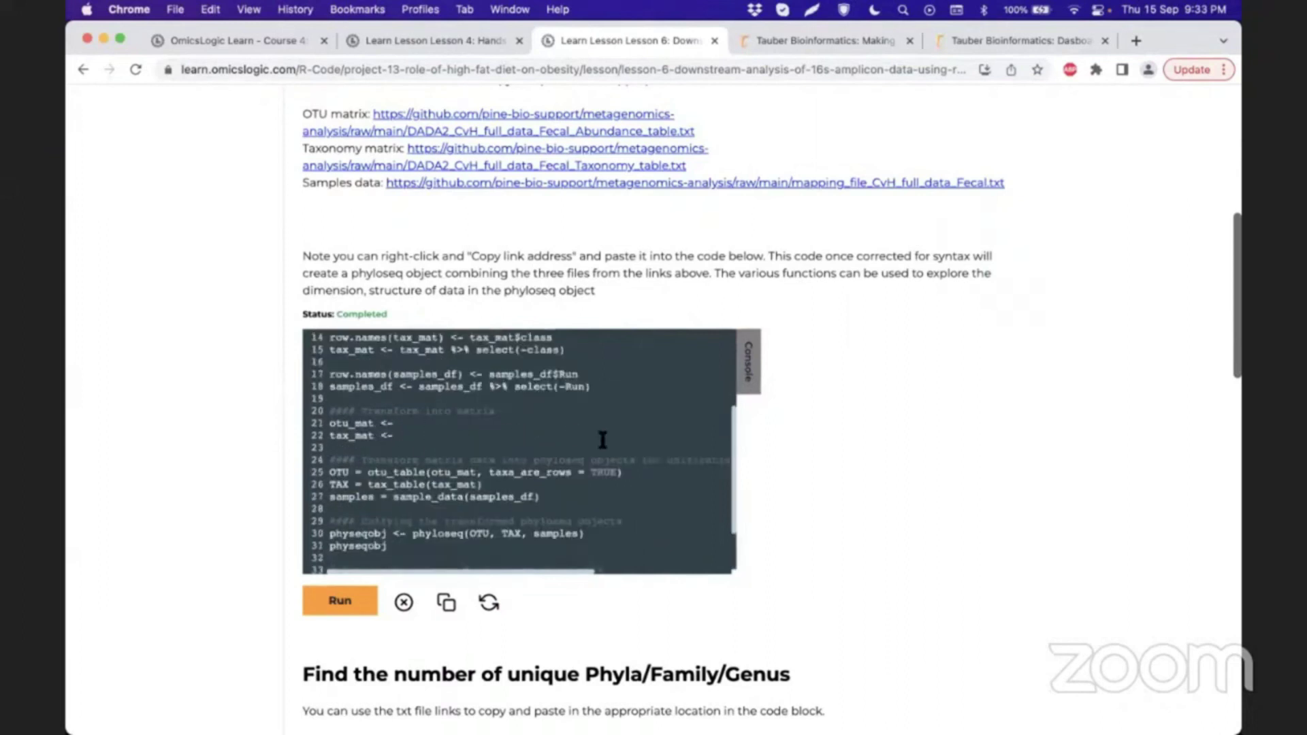
pyautogui.scroll(5, 602, 439)
pyautogui.scroll(3, 602, 439)
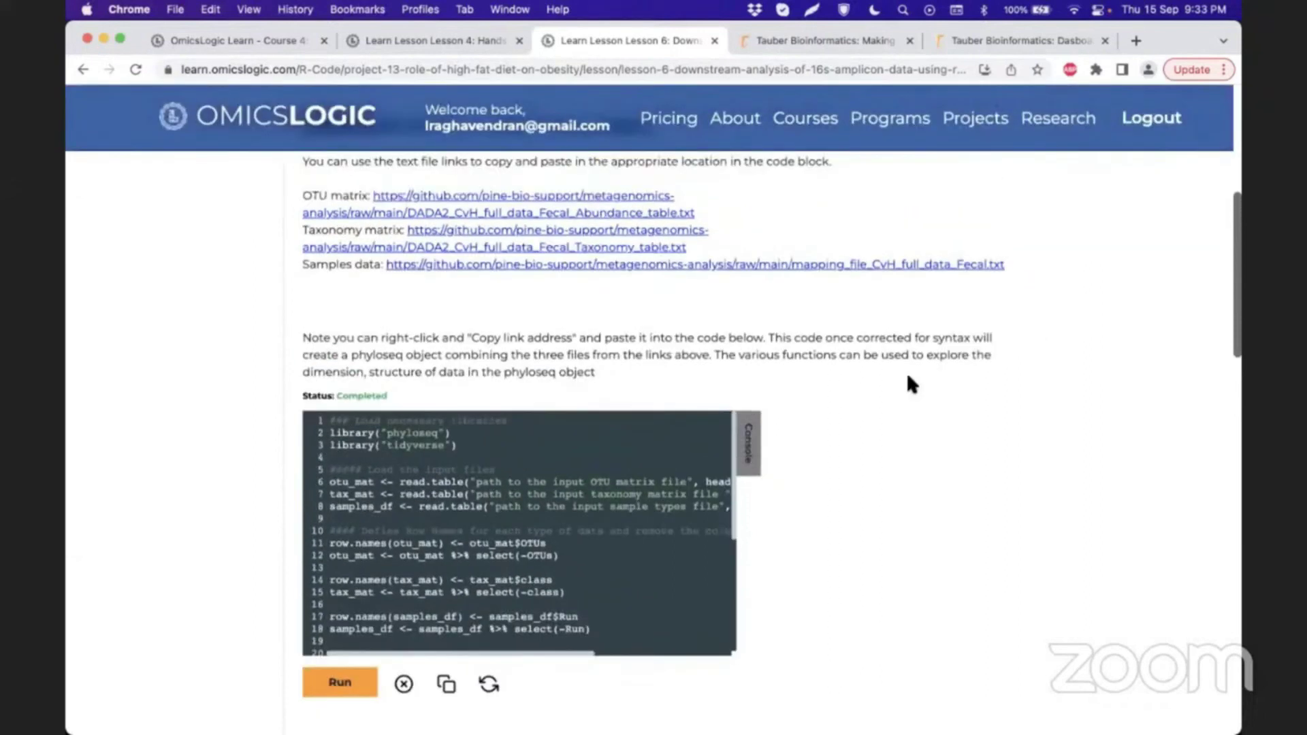
pyautogui.scroll(10, 905, 372)
pyautogui.scroll(-10, 908, 343)
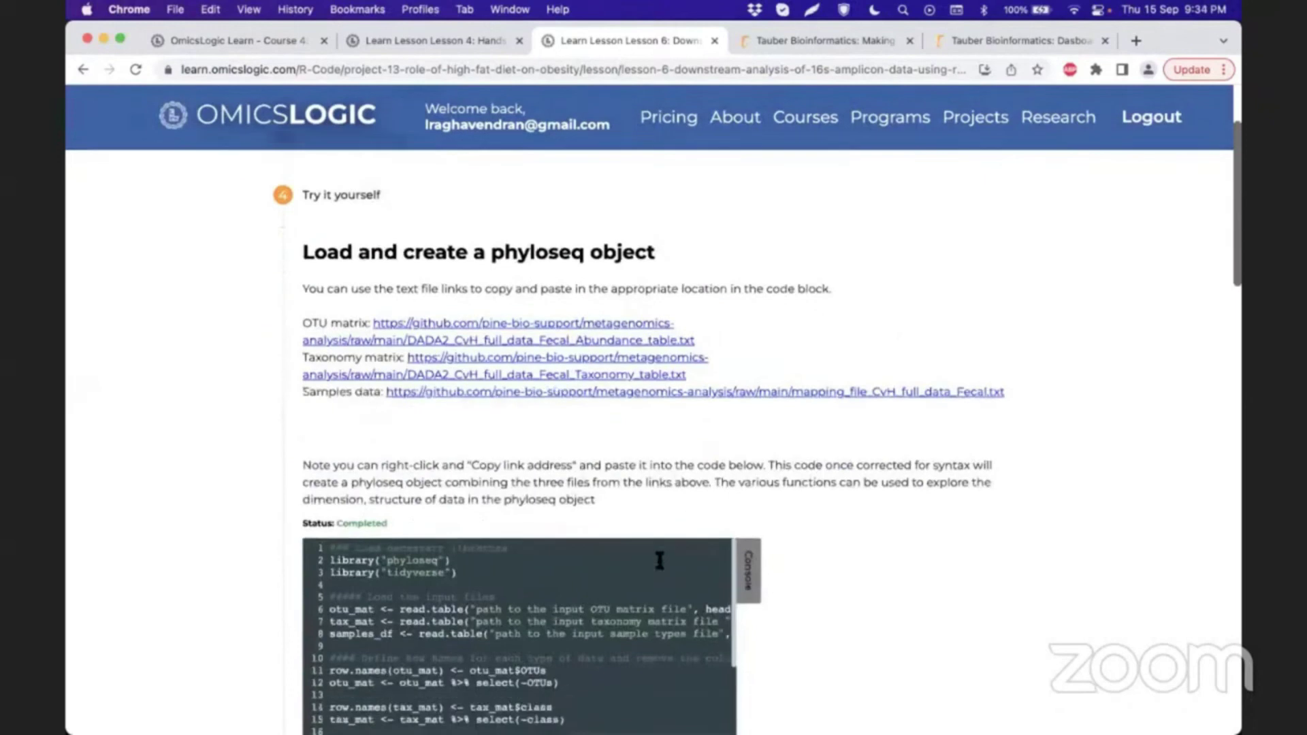
pyautogui.scroll(-2, 797, 356)
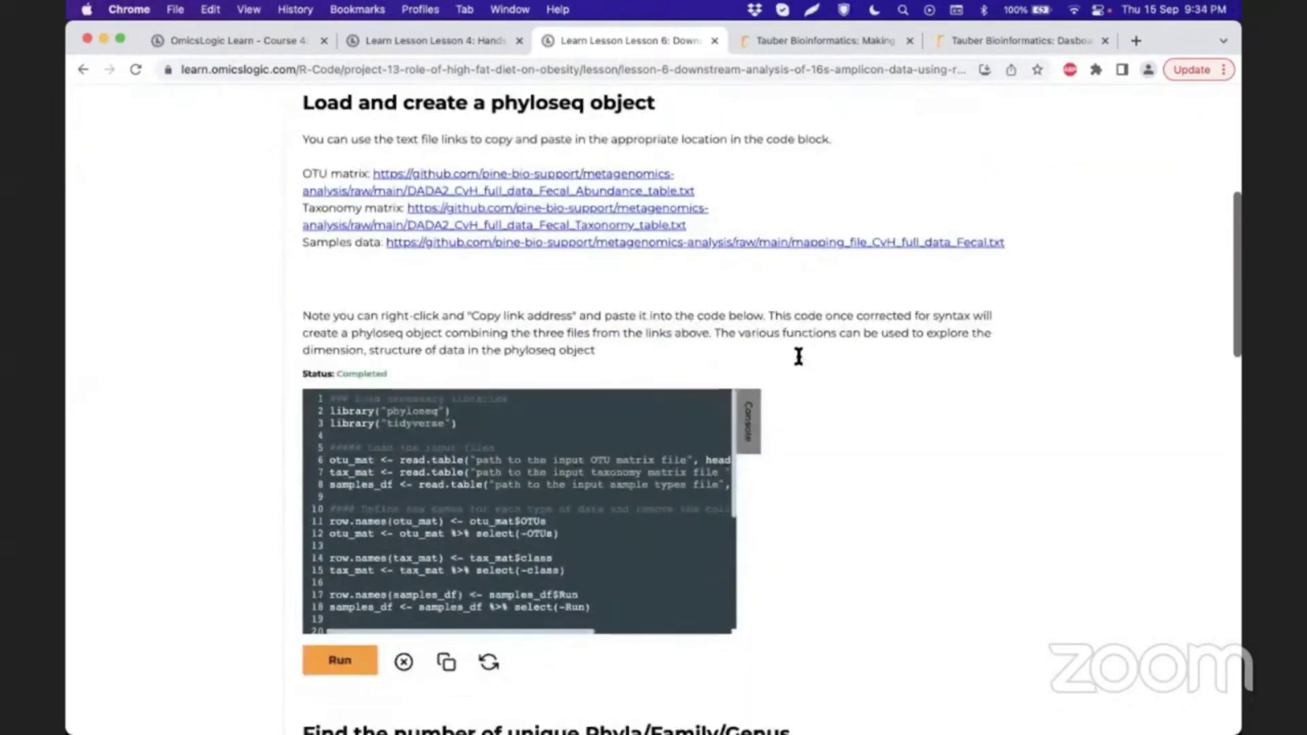
pyautogui.scroll(-1, 800, 361)
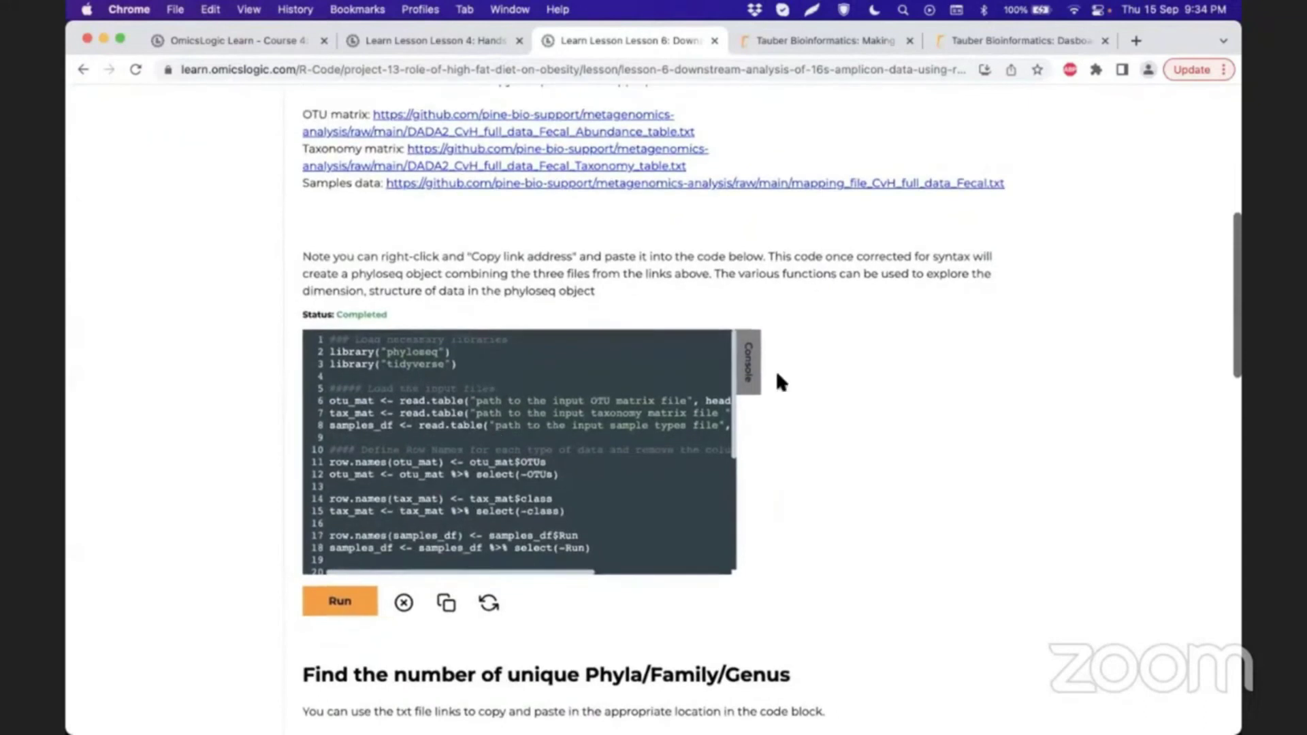
pyautogui.scroll(10, 883, 358)
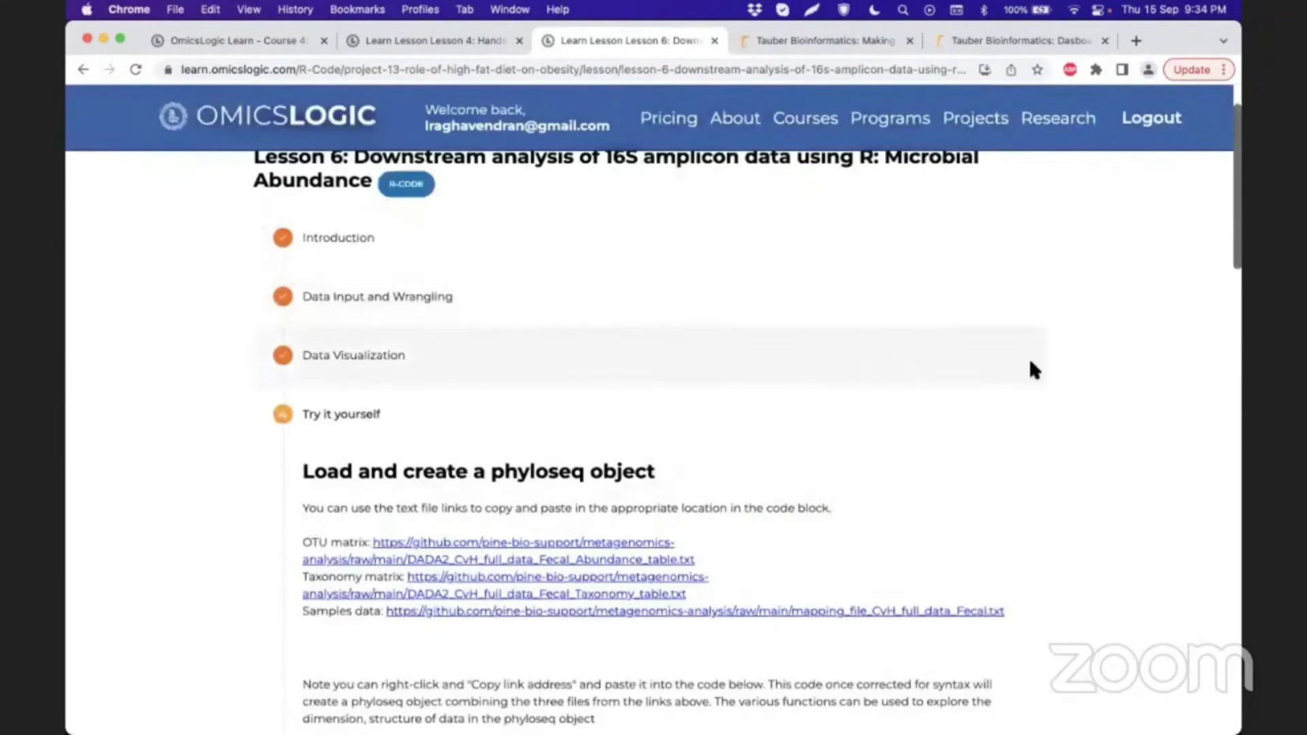
pyautogui.scroll(-2, 987, 415)
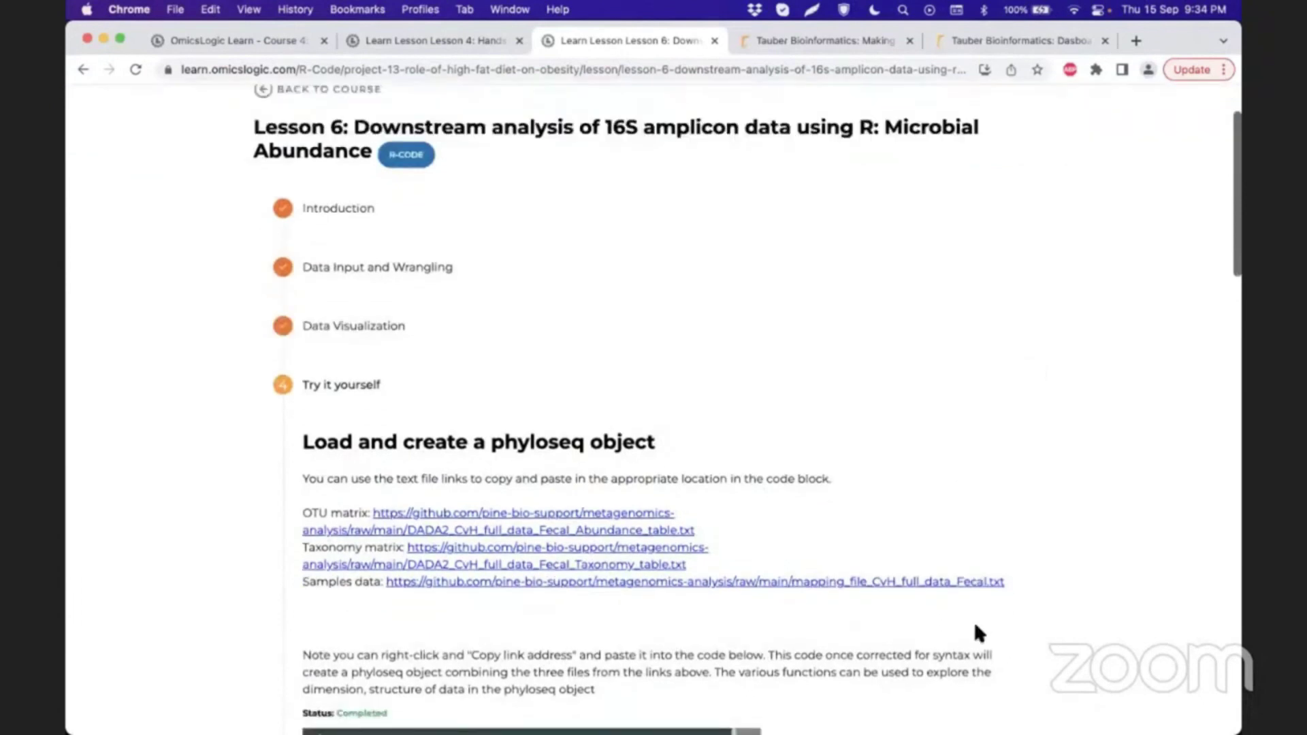